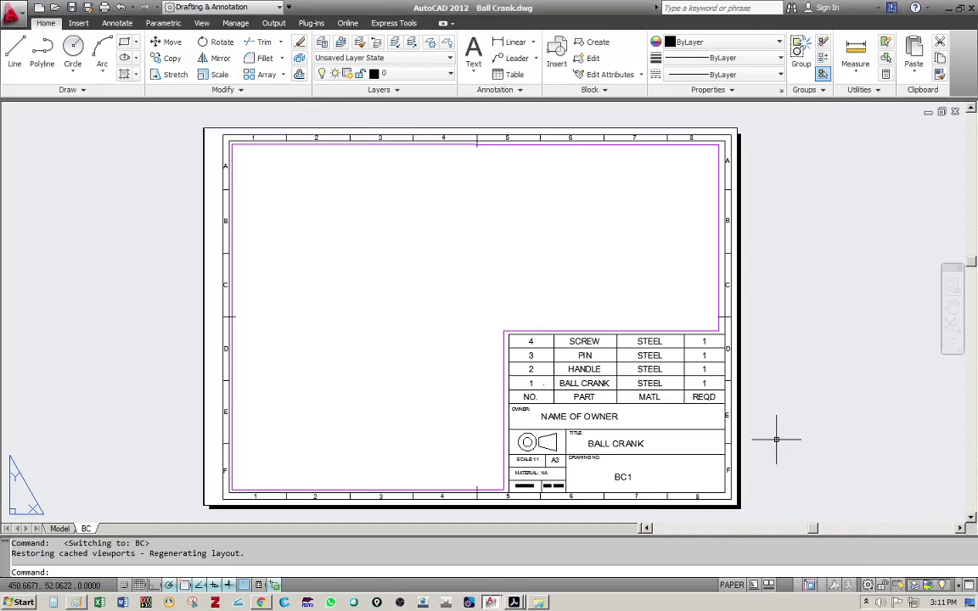
Step: Zoom and pan the Ball Crank sheet so the title block sits lower right
click(864, 603)
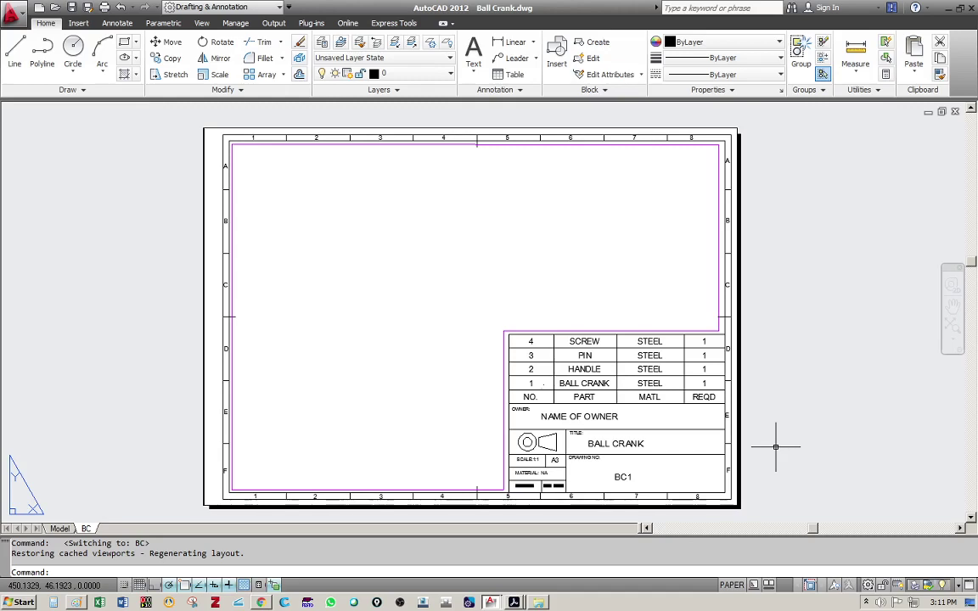
scroll(672, 484, up, 3)
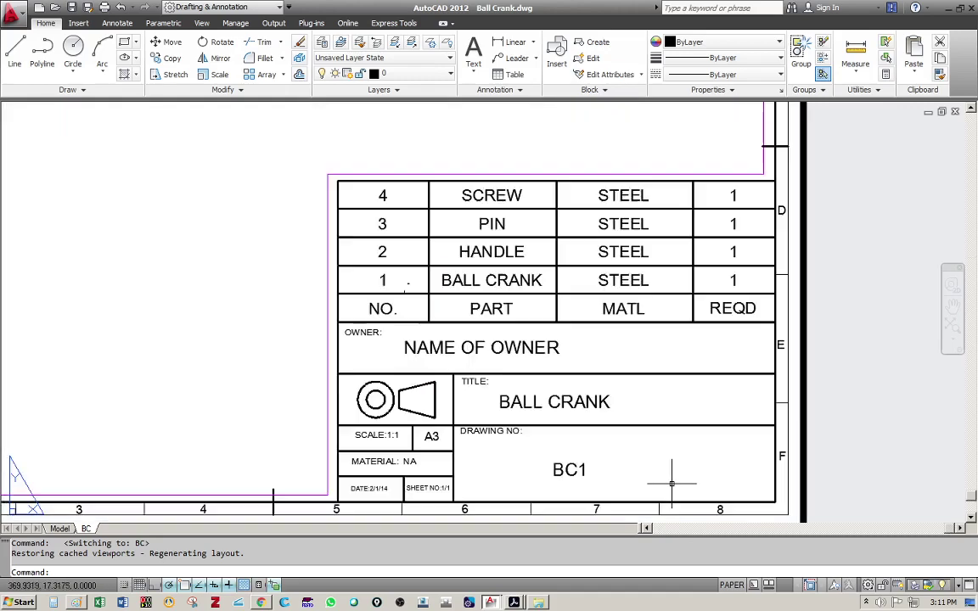
scroll(660, 452, down, 2)
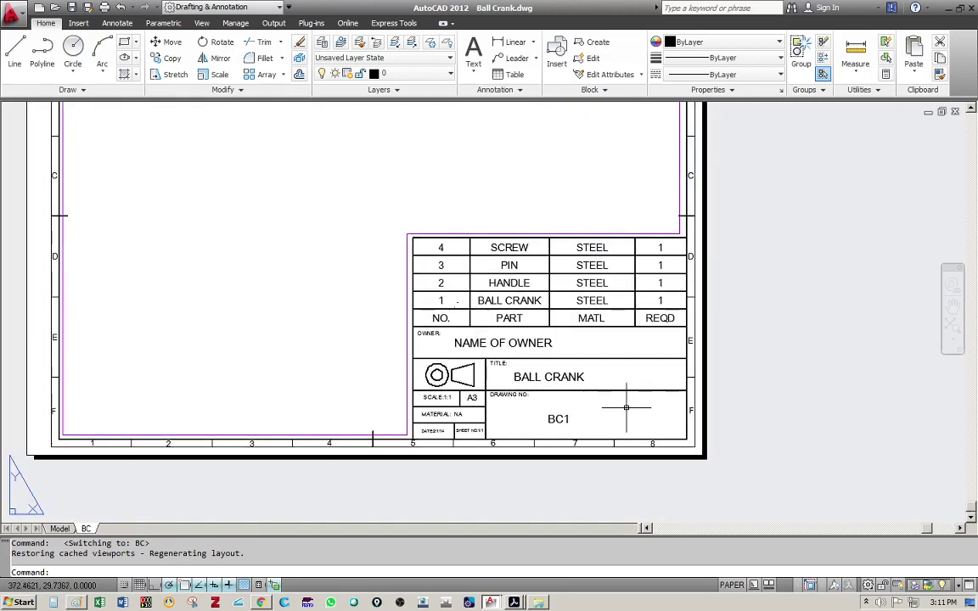
middle_drag(472, 360, 619, 483)
scroll(231, 178, up, 2)
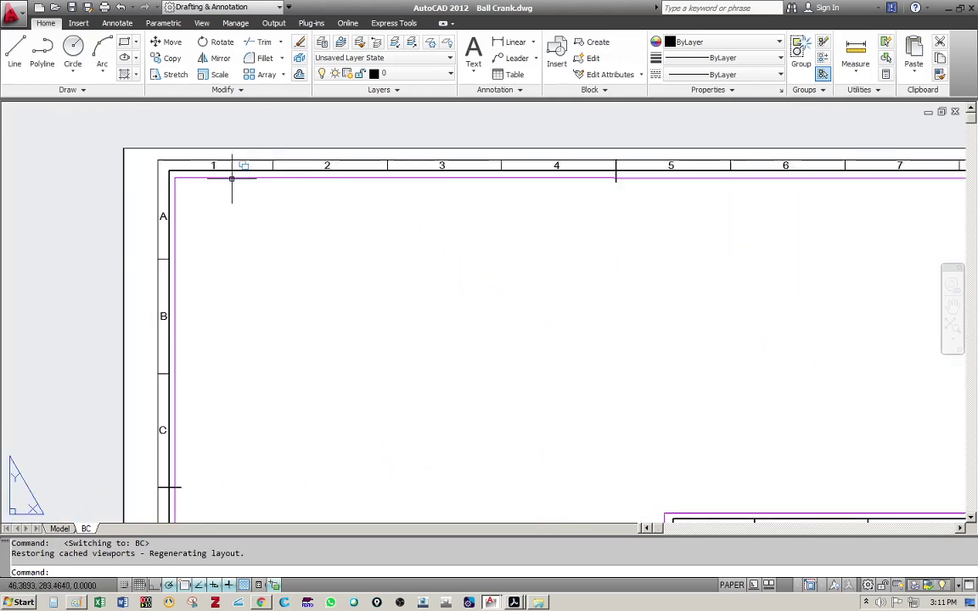
scroll(231, 178, up, 2)
click(184, 179)
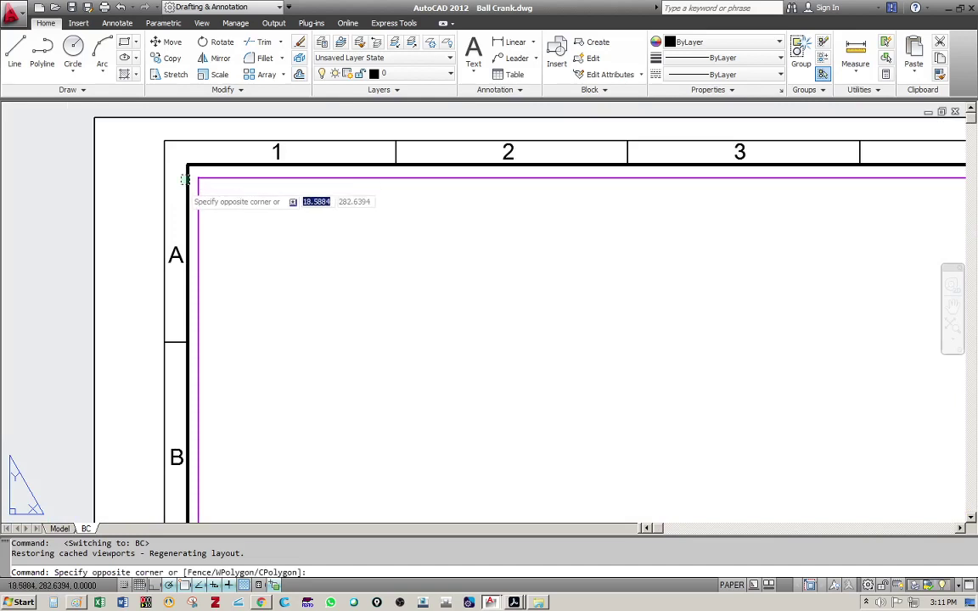
click(187, 167)
key(Escape)
Step: Inspect the sheet border, zone letter A, zone number 1 and the zone 1–2 divider by selecting each
click(164, 174)
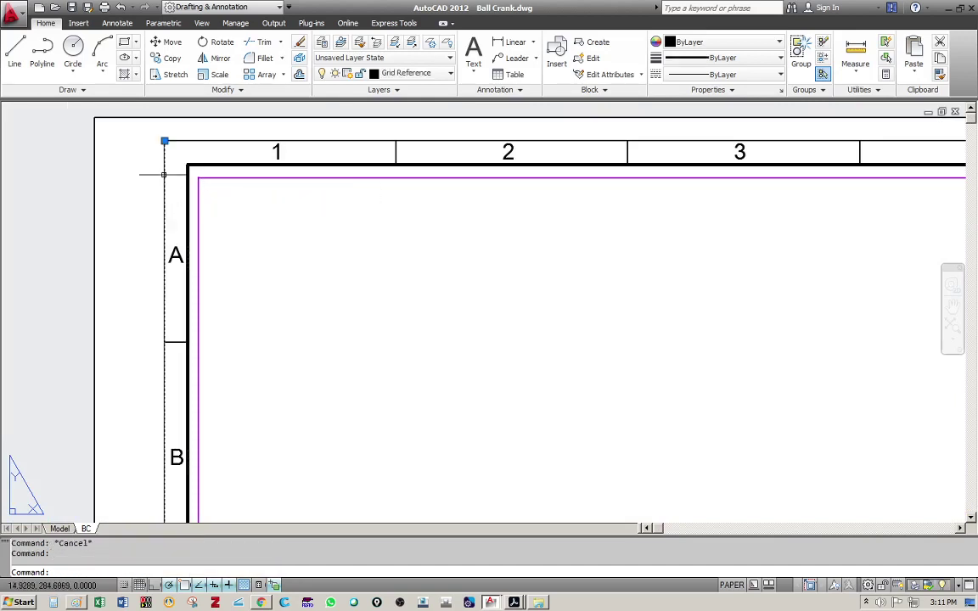
key(Escape)
click(174, 251)
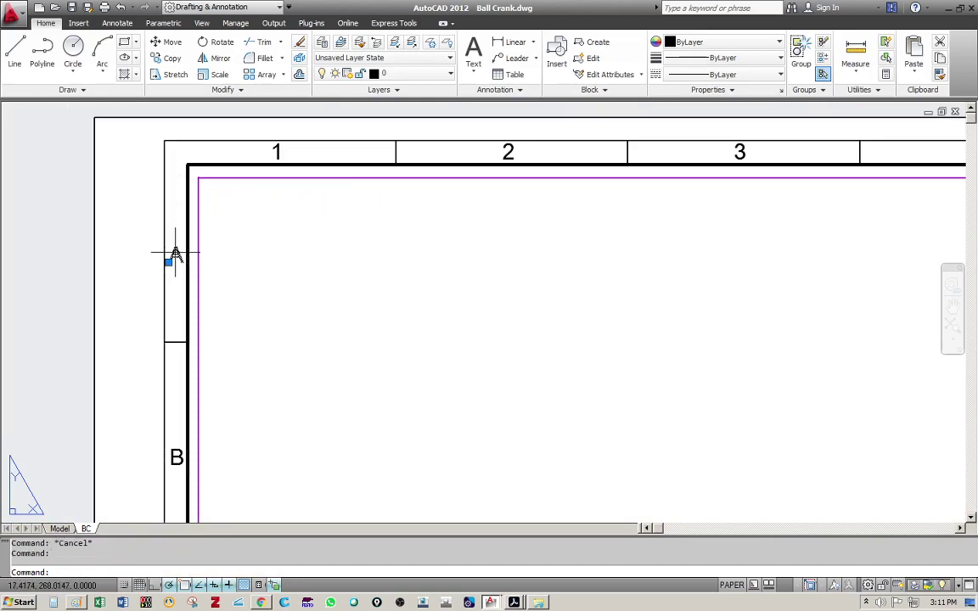
click(272, 154)
key(Escape)
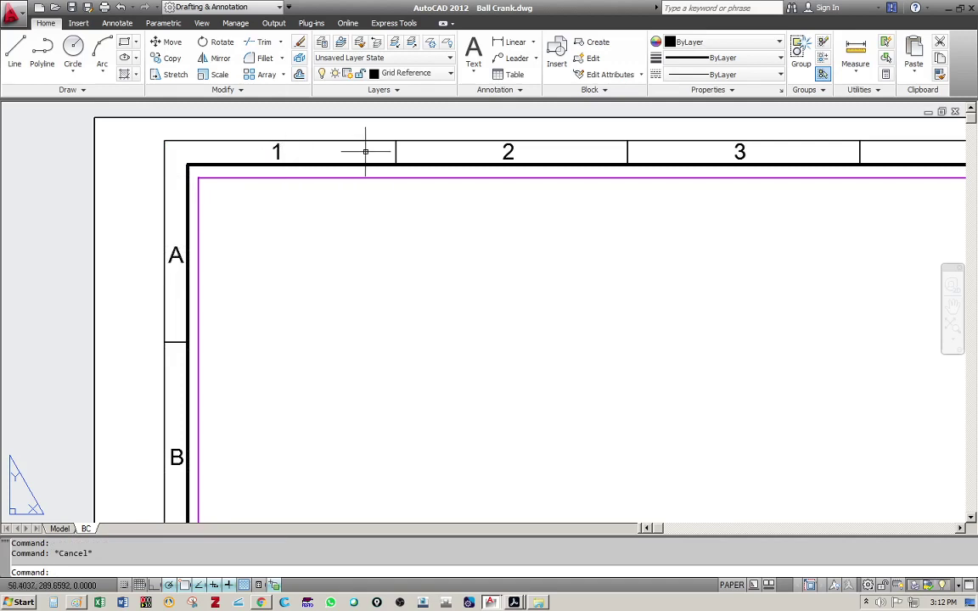
click(395, 151)
key(Escape)
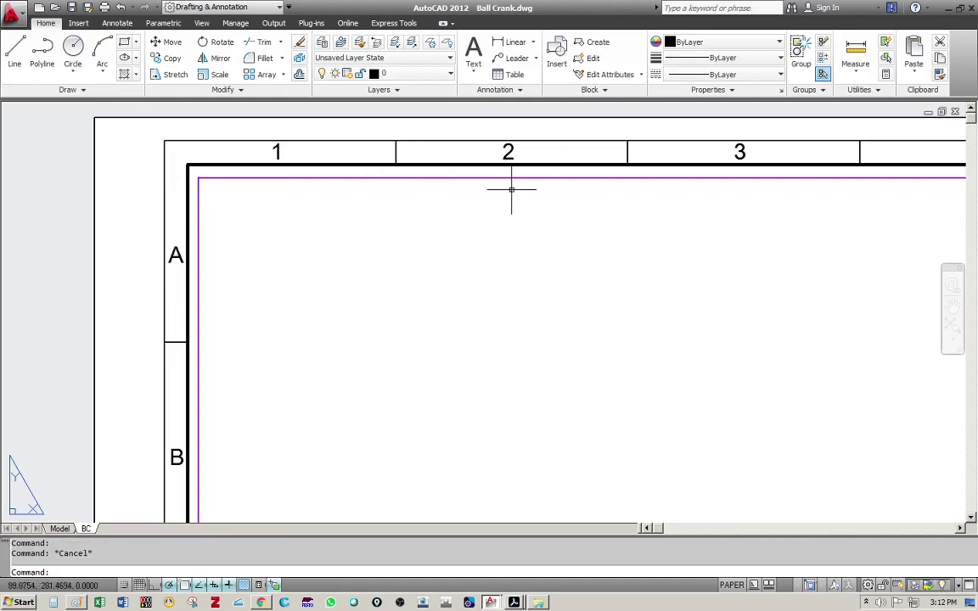
scroll(491, 207, down, 2)
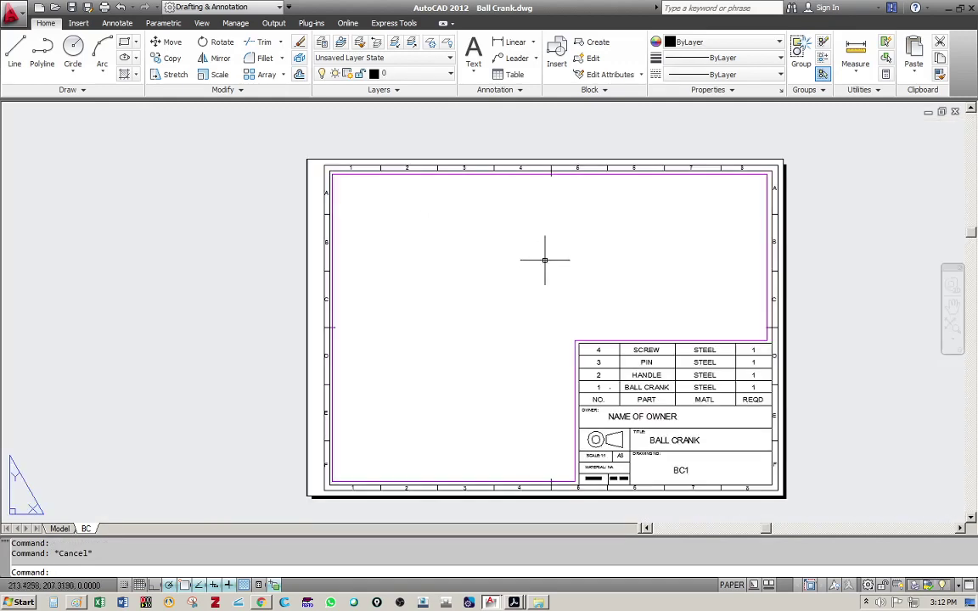
scroll(545, 260, down, 1)
Step: Flip twice between Model and the BC layout, then switch to Drawing3.dwg
click(59, 528)
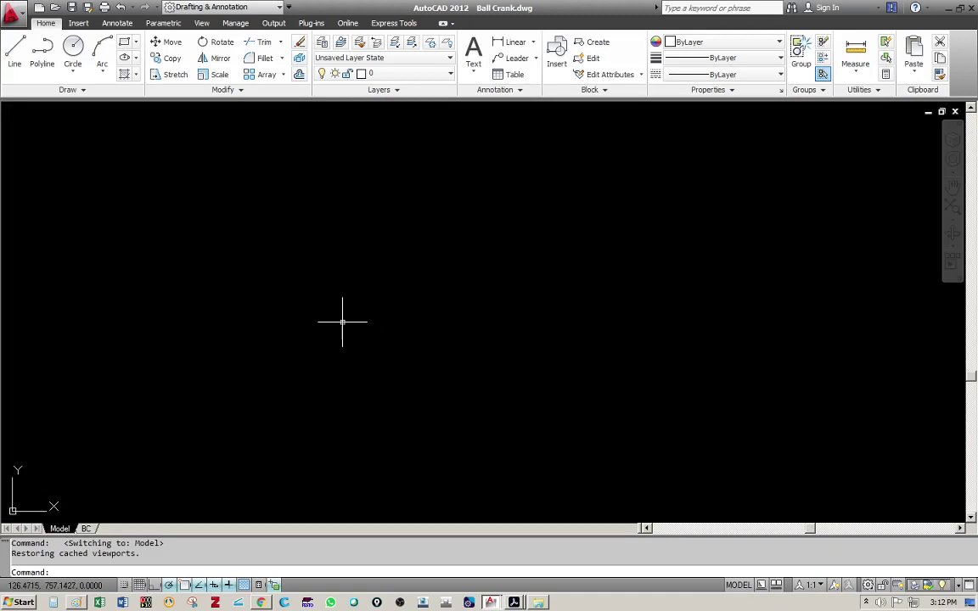
click(86, 528)
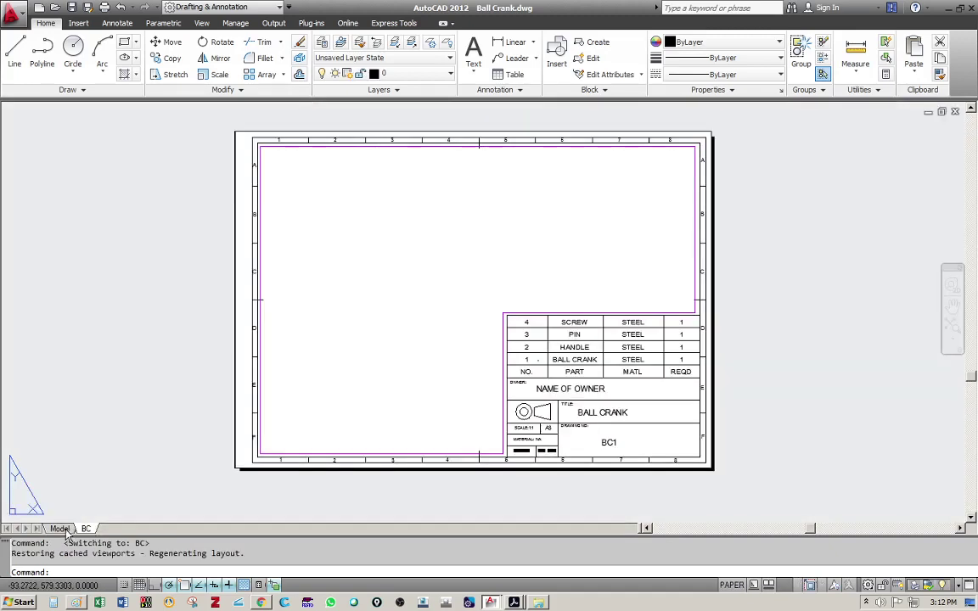
click(60, 528)
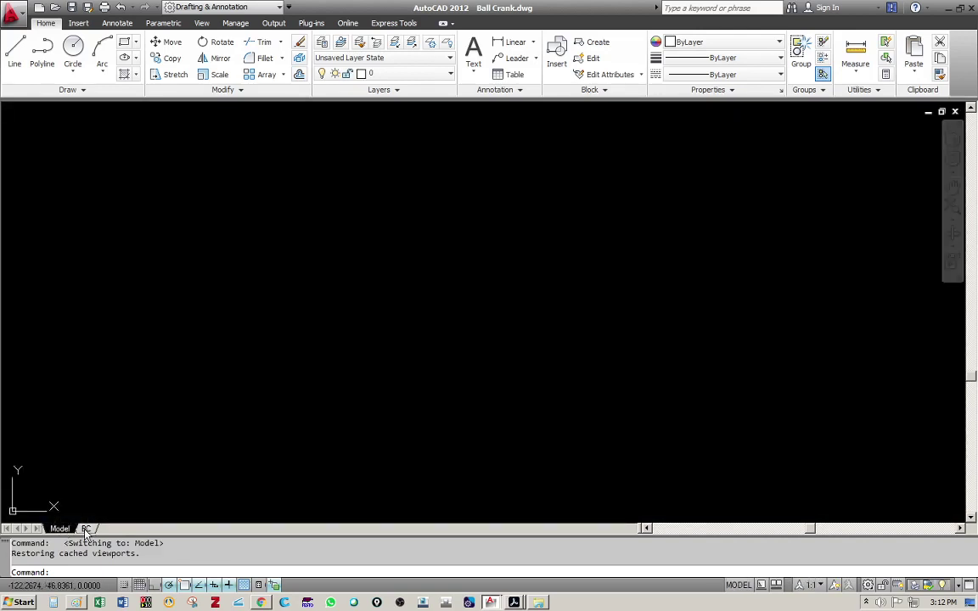
click(86, 529)
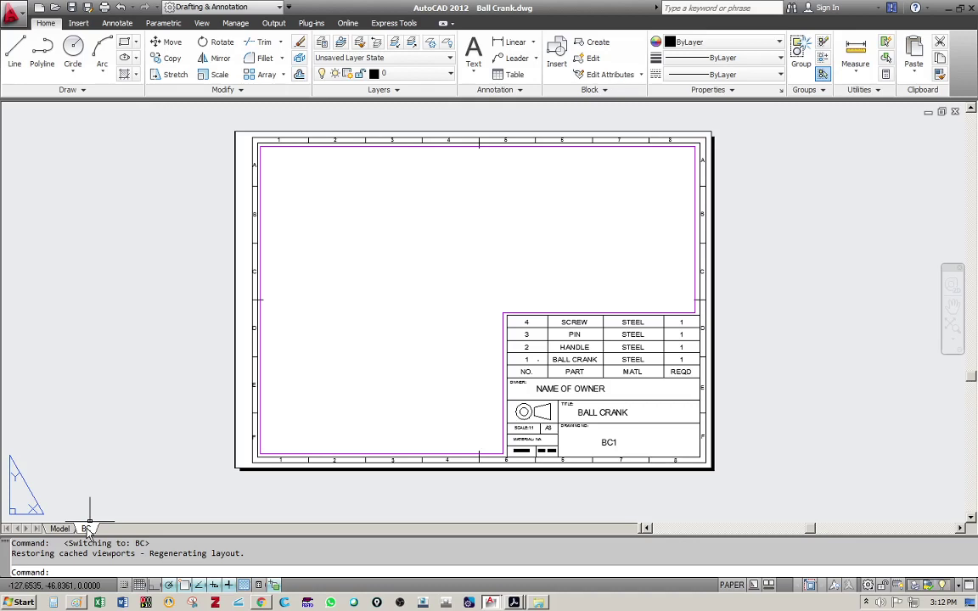
key(ctrl+Tab)
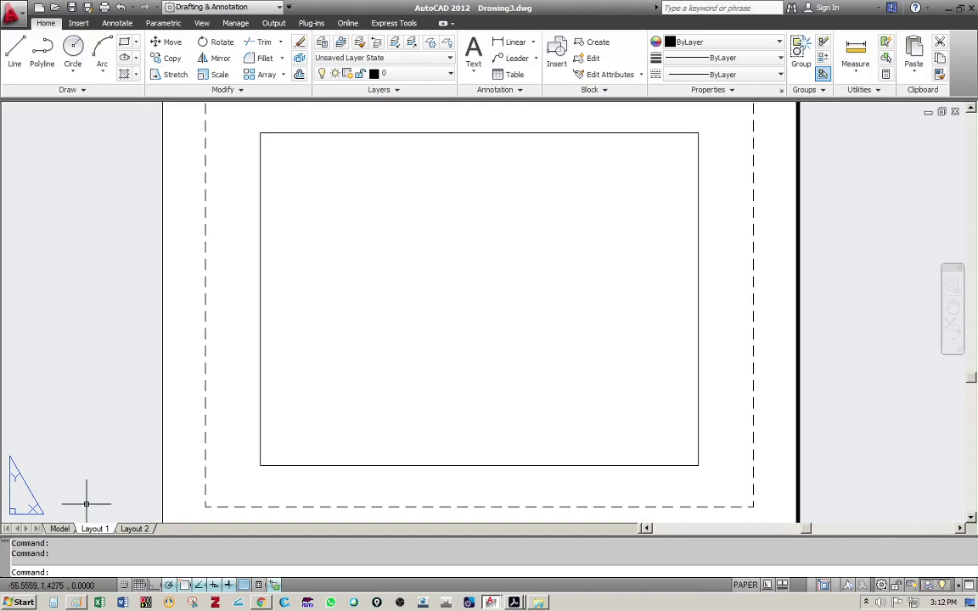
Step: Zoom around Drawing3's Layout 1, then show its empty Model space on layer 0
scroll(120, 458, up, 2)
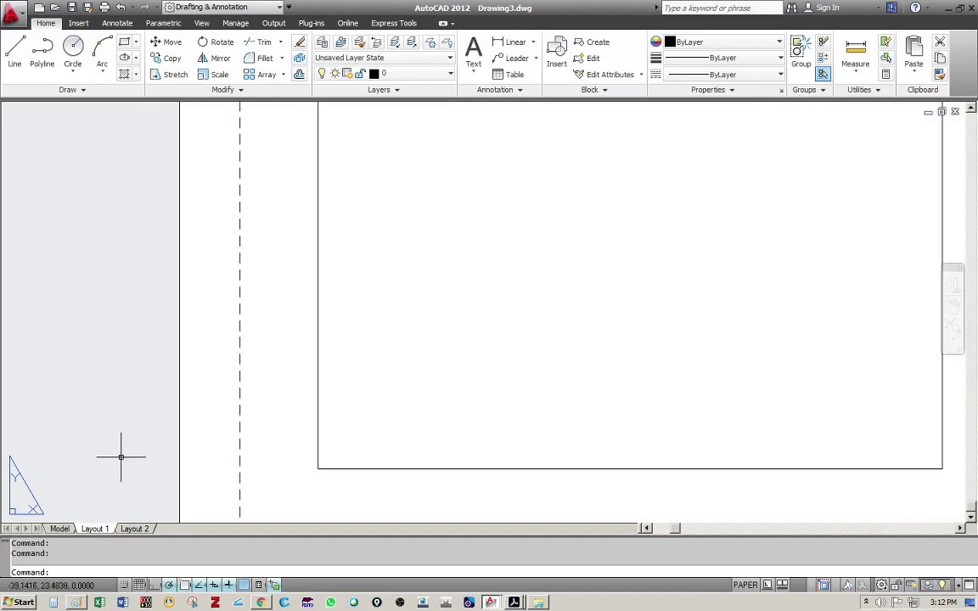
scroll(127, 450, down, 4)
scroll(170, 416, up, 2)
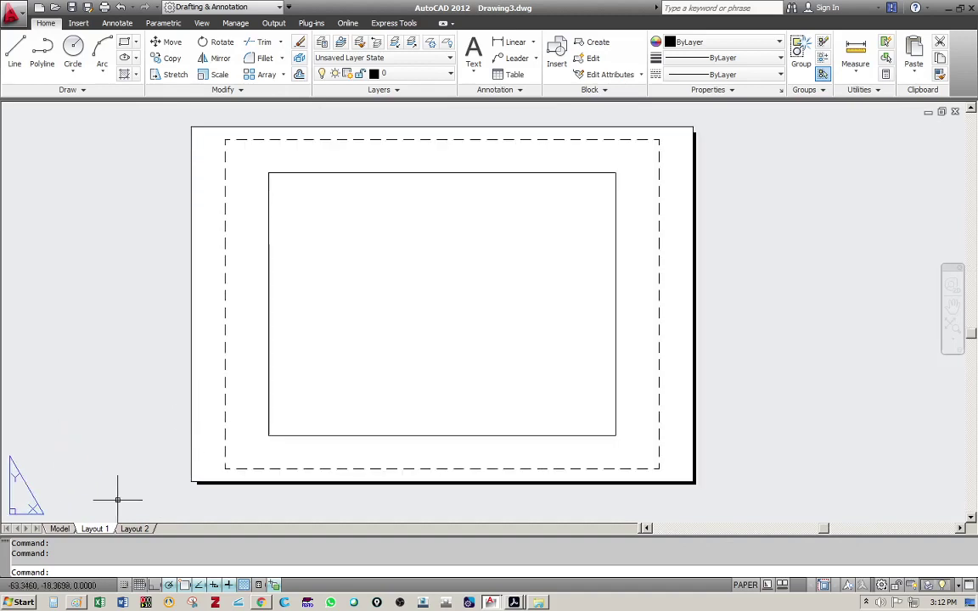
click(60, 529)
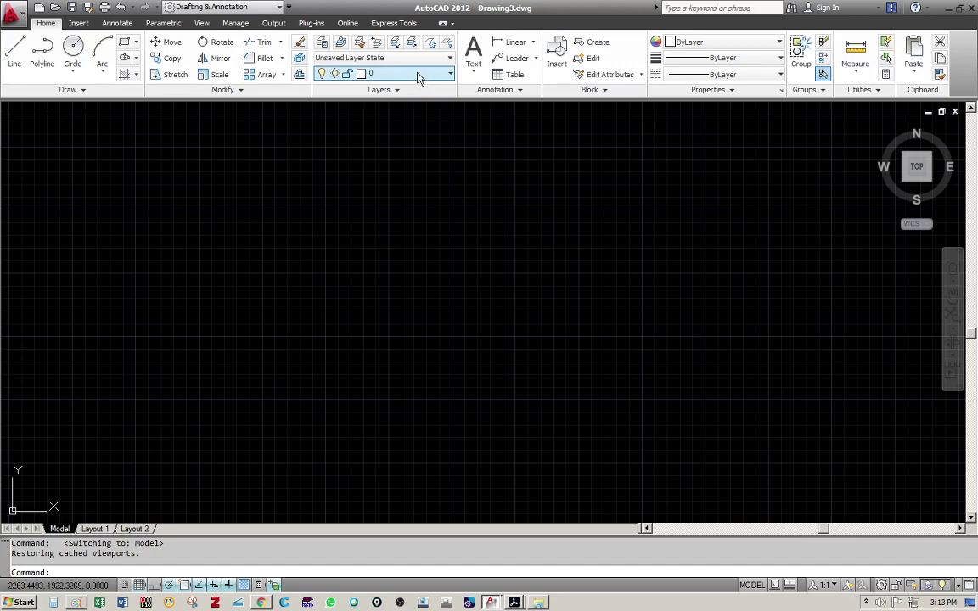
Step: Delete Layout 2 and confirm the deletion
click(94, 529)
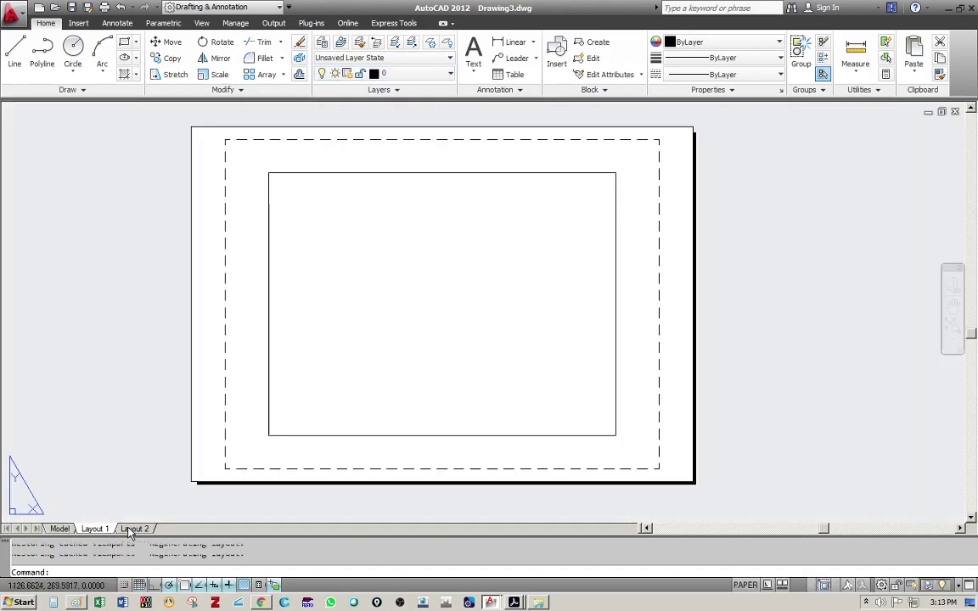
click(131, 529)
right_click(134, 529)
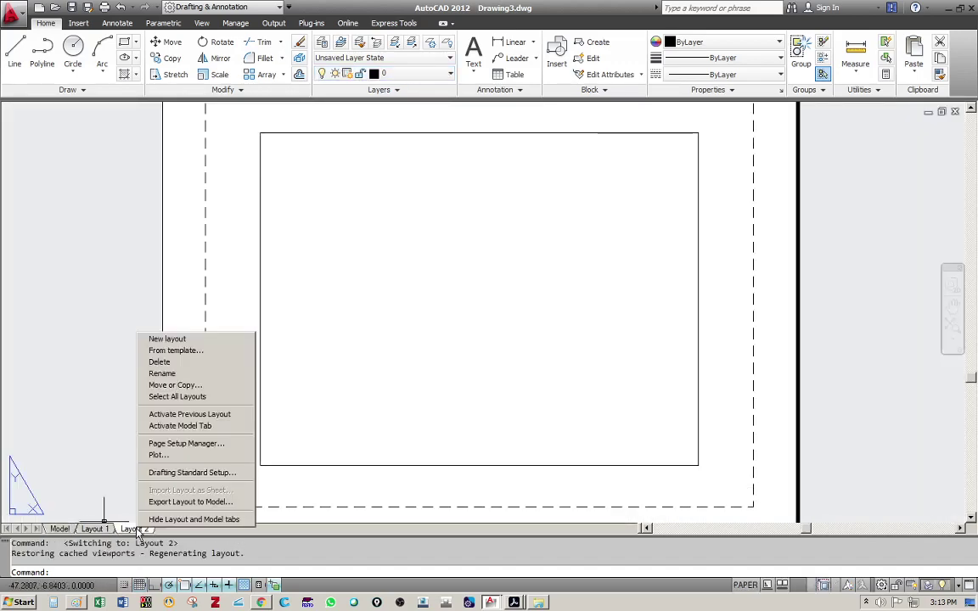
click(161, 362)
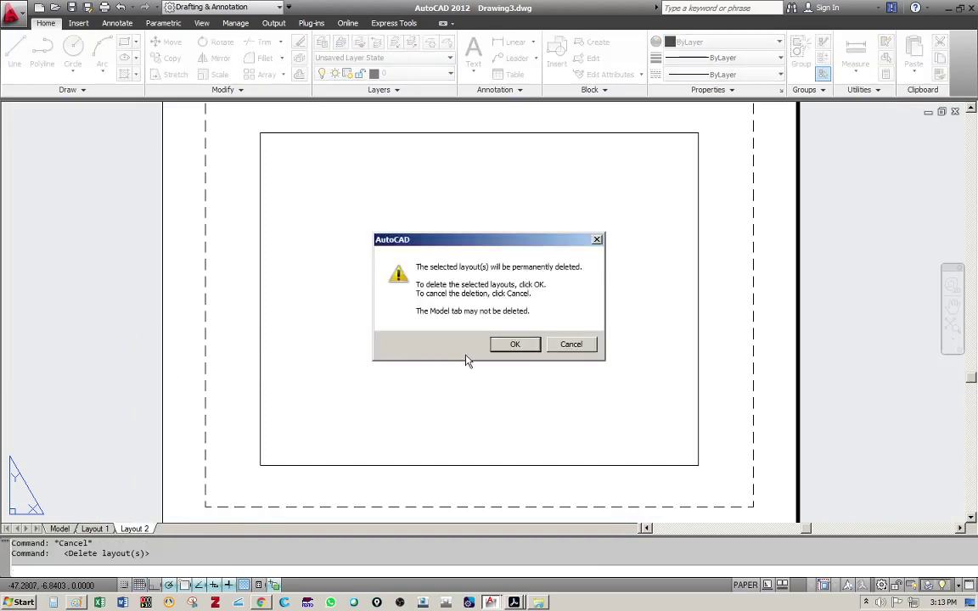
click(506, 348)
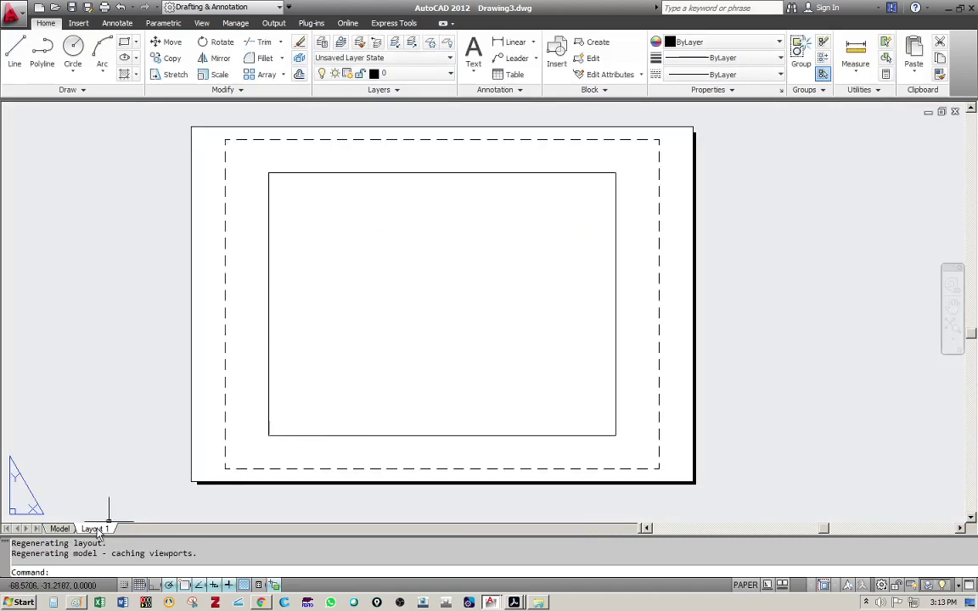
Step: Rename Layout 1 to 'ISO Title Block'
right_click(97, 528)
click(146, 374)
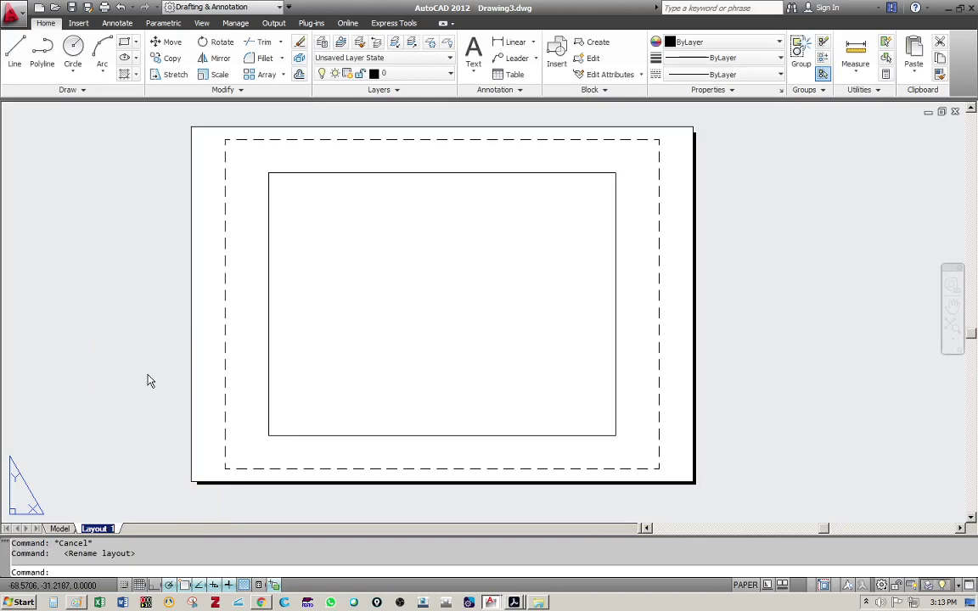
text(Titl)
text(e Block)
key(Home)
text(ISO)
key(Return)
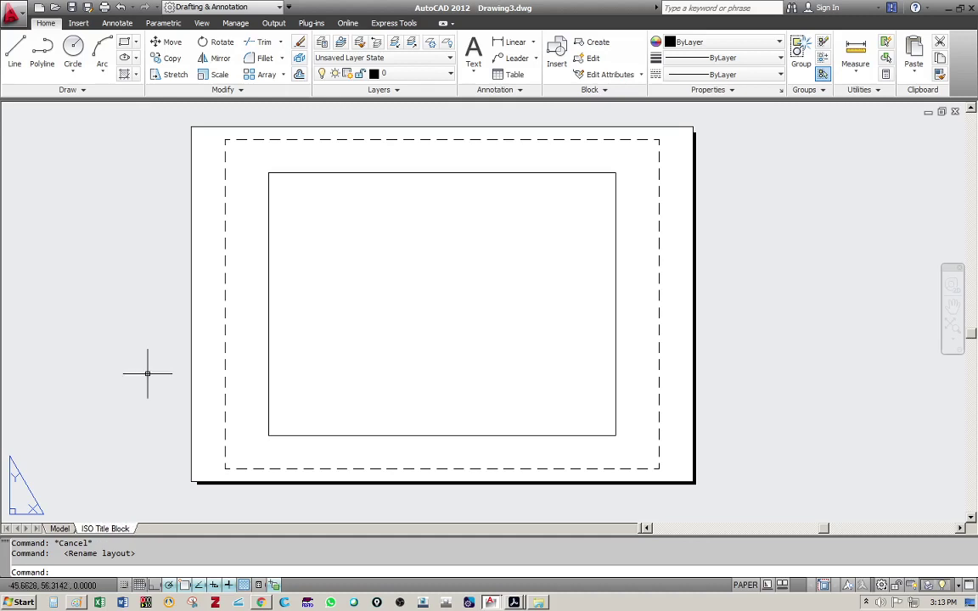
key(Escape)
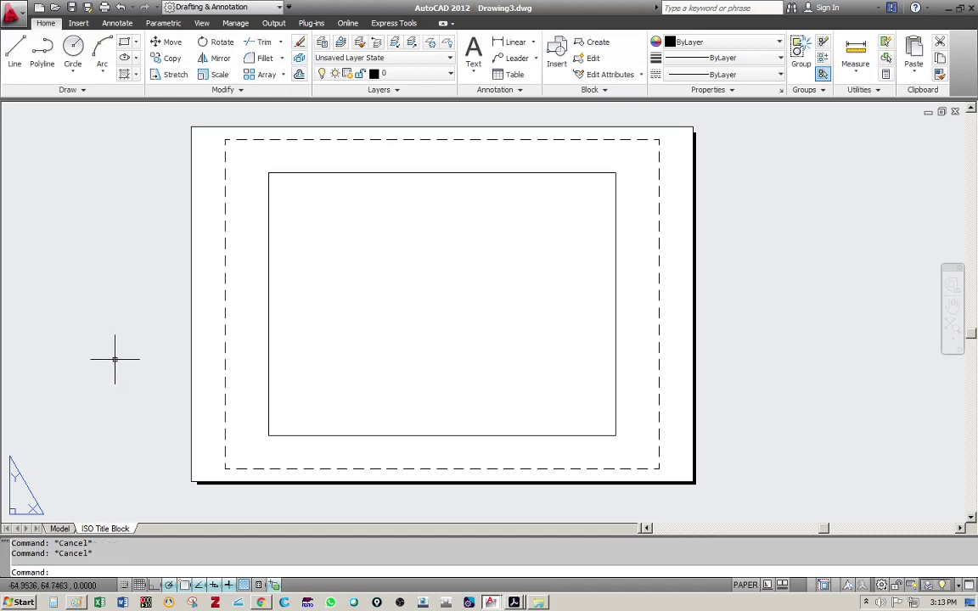
Step: Shrink the layout viewport by moving its top-left corner grip inward
click(267, 240)
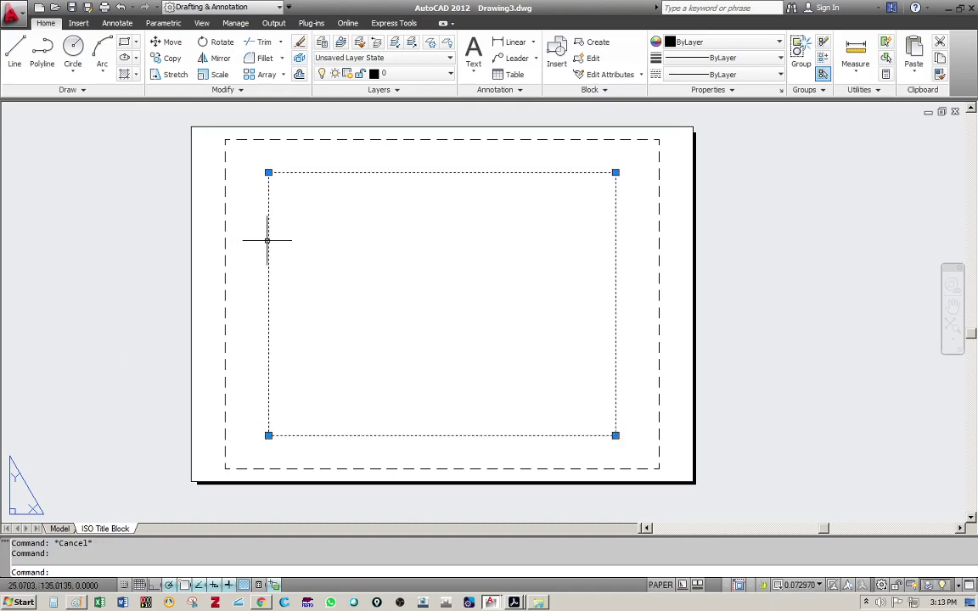
click(269, 173)
click(346, 226)
key(Escape)
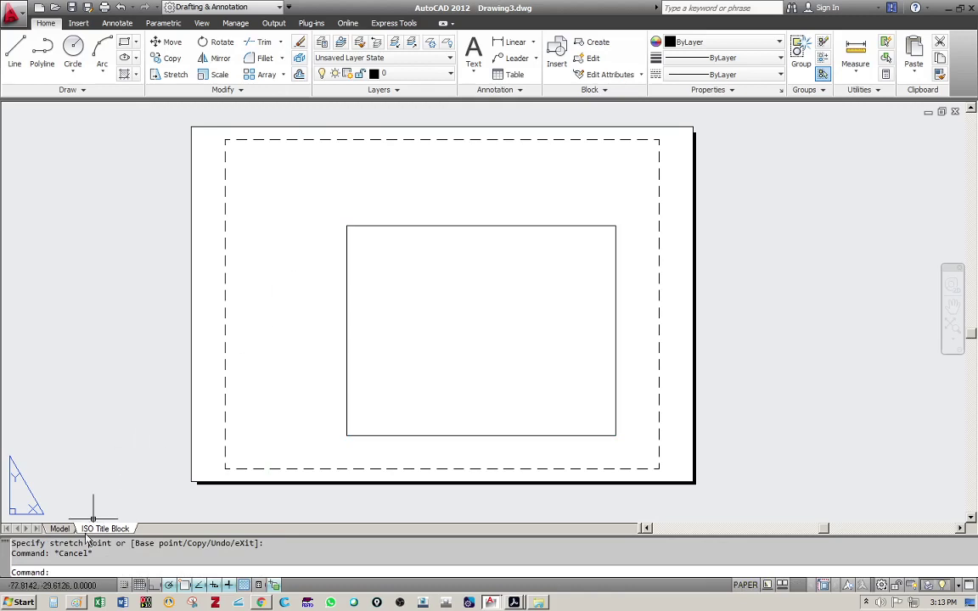
Step: Draw a circle in model space
click(60, 528)
click(73, 48)
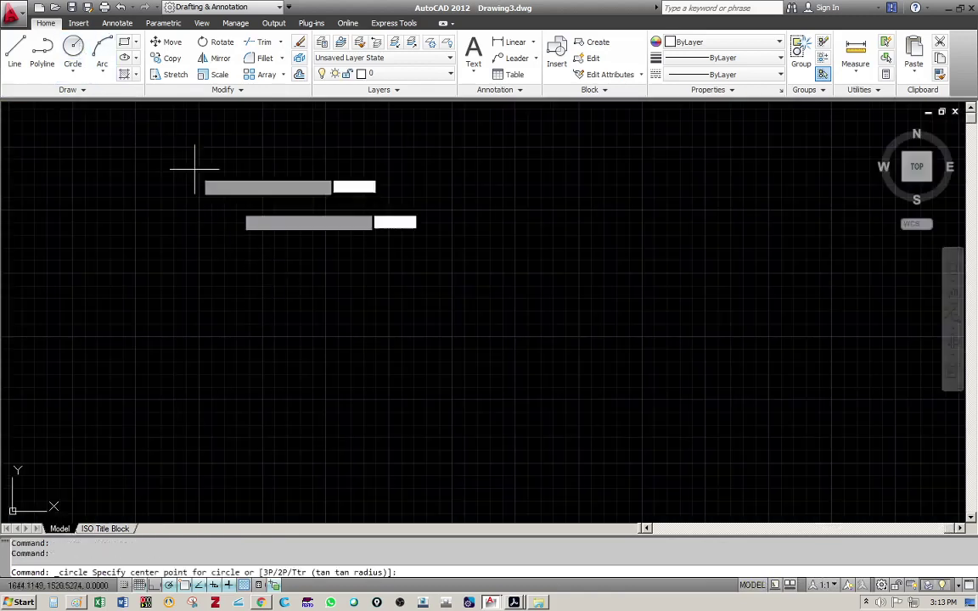
click(392, 295)
click(317, 332)
Step: On the ISO Title Block layout, pan the circle into position inside the viewport
click(105, 528)
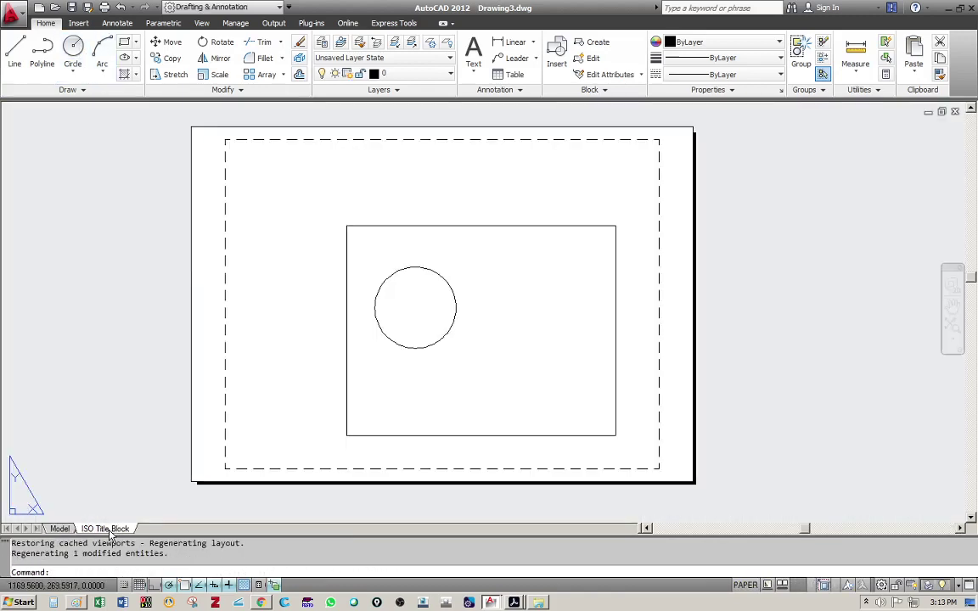
double_click(478, 360)
middle_drag(481, 358, 550, 364)
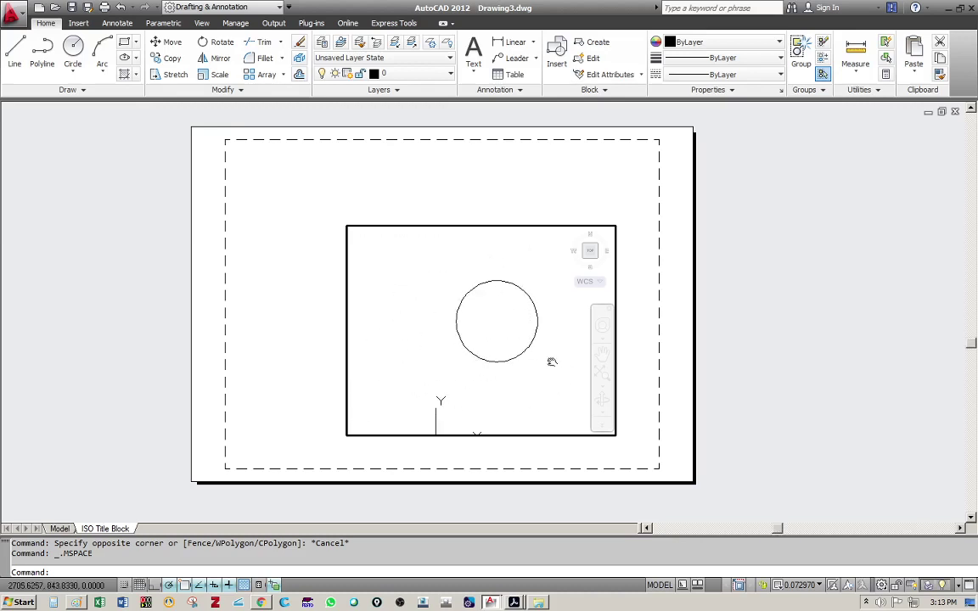
double_click(464, 214)
Step: Shrink the viewport further by dragging its top-right corner grip inward
click(458, 226)
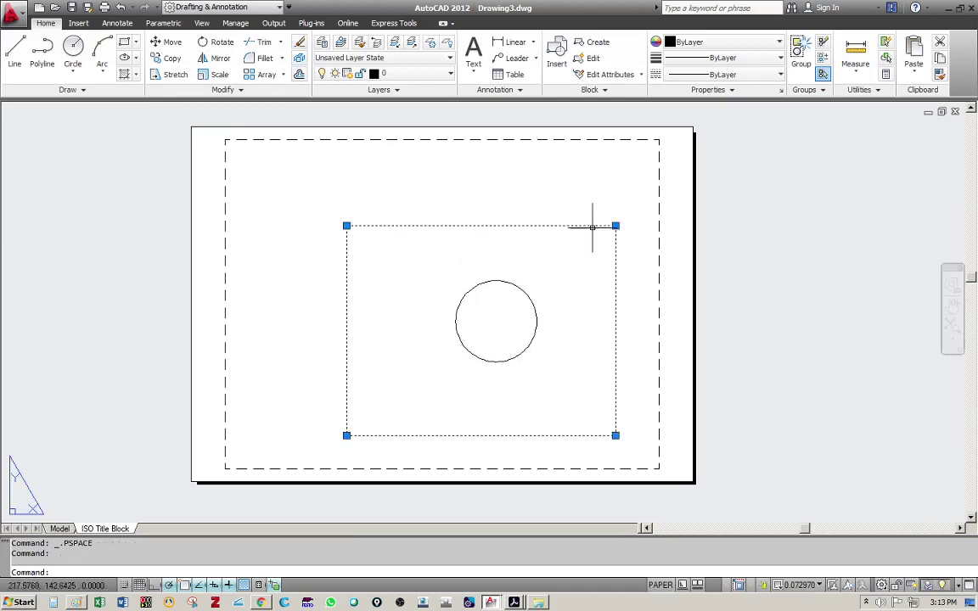
click(615, 226)
click(552, 277)
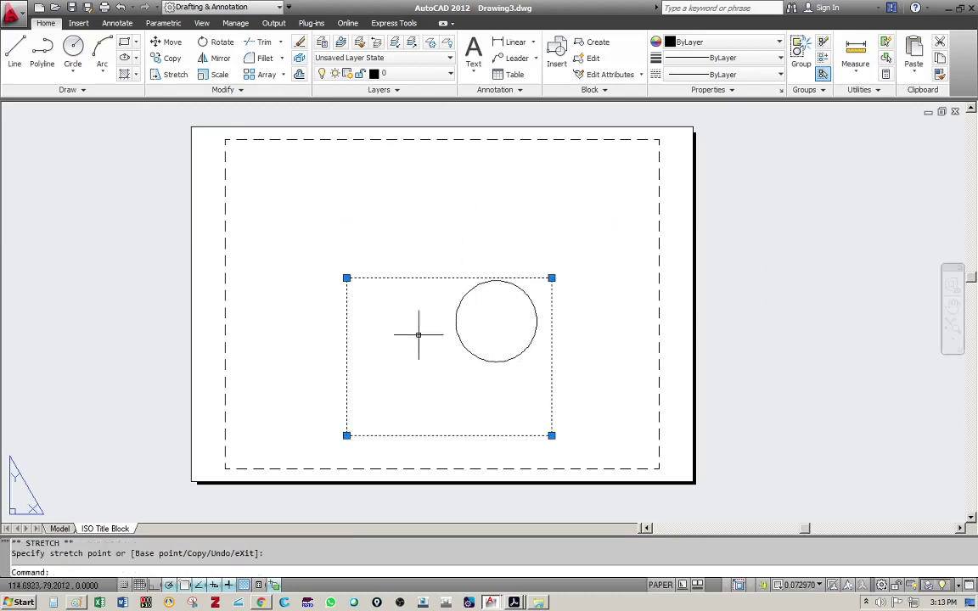
key(Escape)
Step: Copy the viewport three times: upper left, top middle, and right of the sheet
click(166, 57)
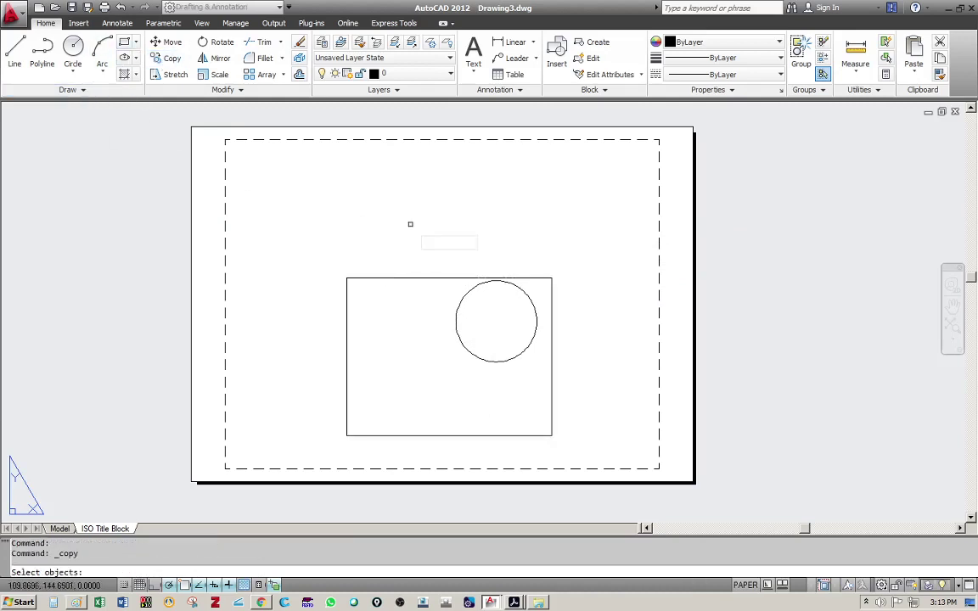
click(410, 222)
click(382, 336)
key(Return)
click(346, 278)
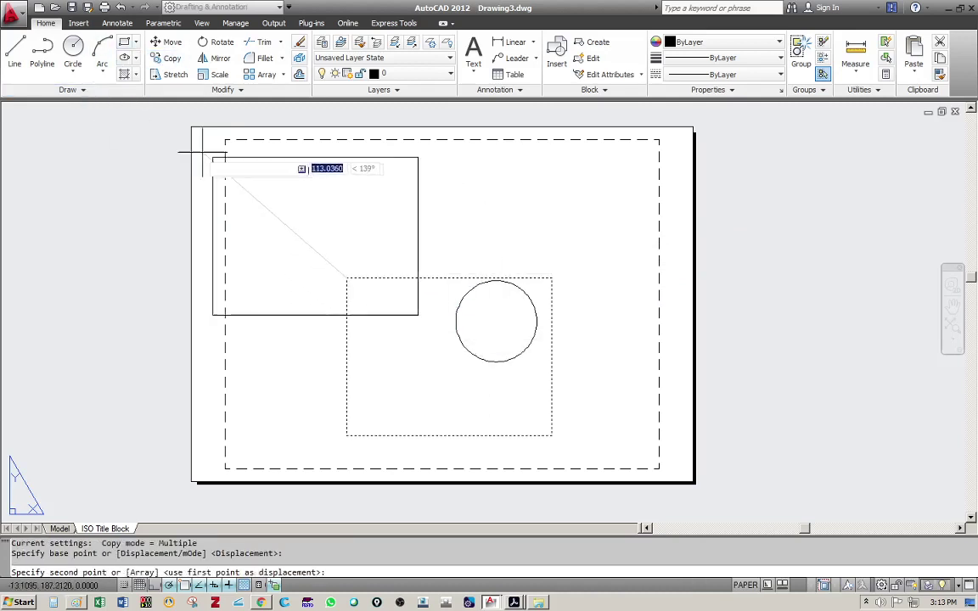
click(110, 127)
click(419, 116)
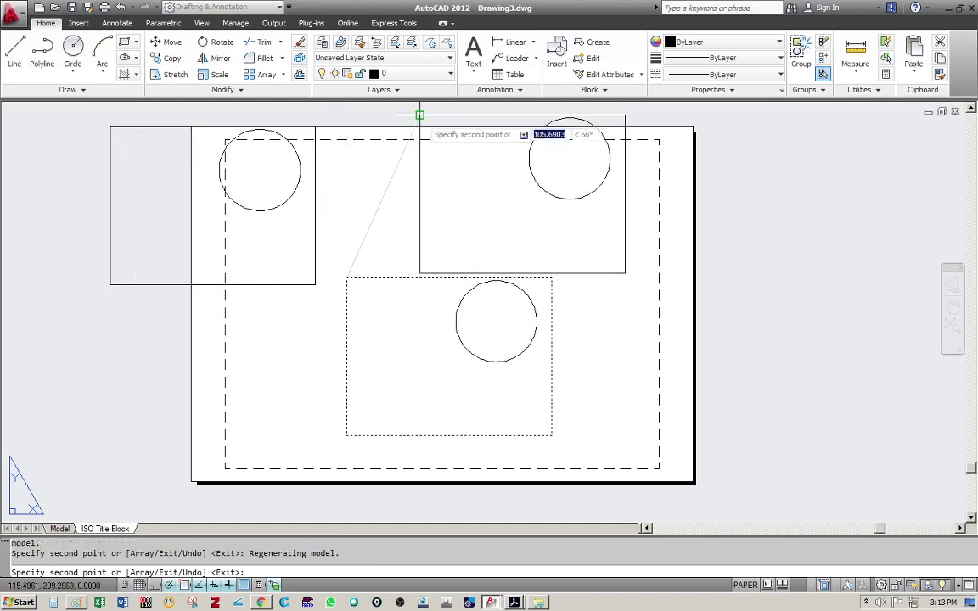
key(Escape)
click(735, 279)
Step: Pan the circle inside the right and top-middle viewports
double_click(714, 320)
middle_drag(714, 321, 777, 316)
double_click(754, 191)
double_click(464, 182)
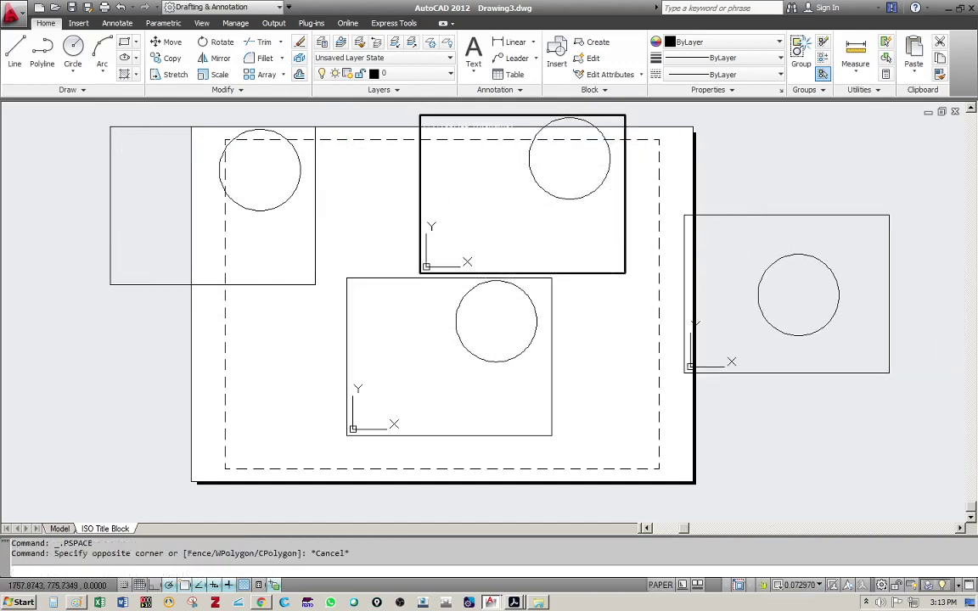
middle_drag(603, 159, 561, 198)
double_click(638, 174)
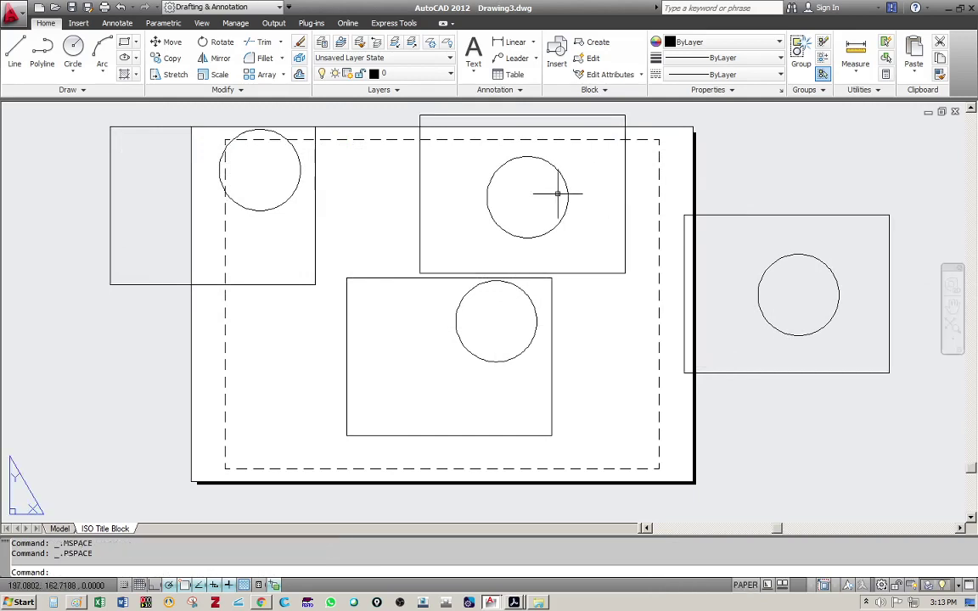
double_click(526, 196)
Step: Erase the old circle and draw a new circle inside the top viewport
key(ctrl+a)
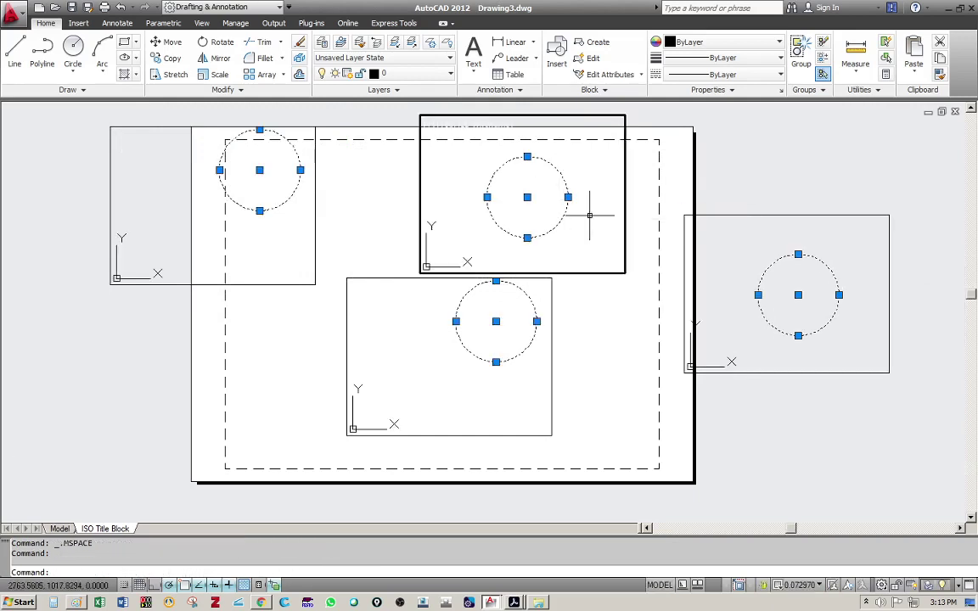
key(Delete)
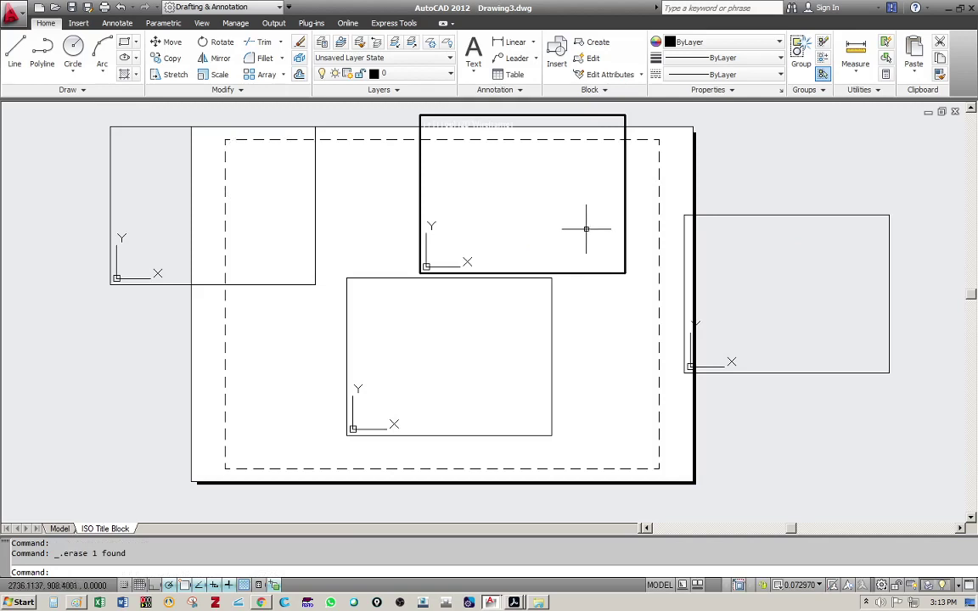
click(73, 49)
click(515, 173)
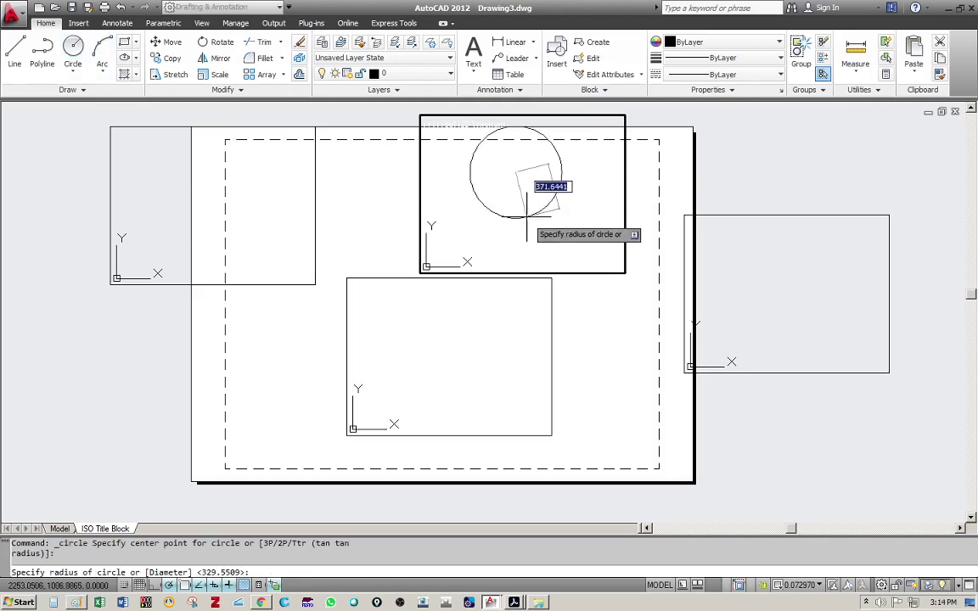
click(526, 217)
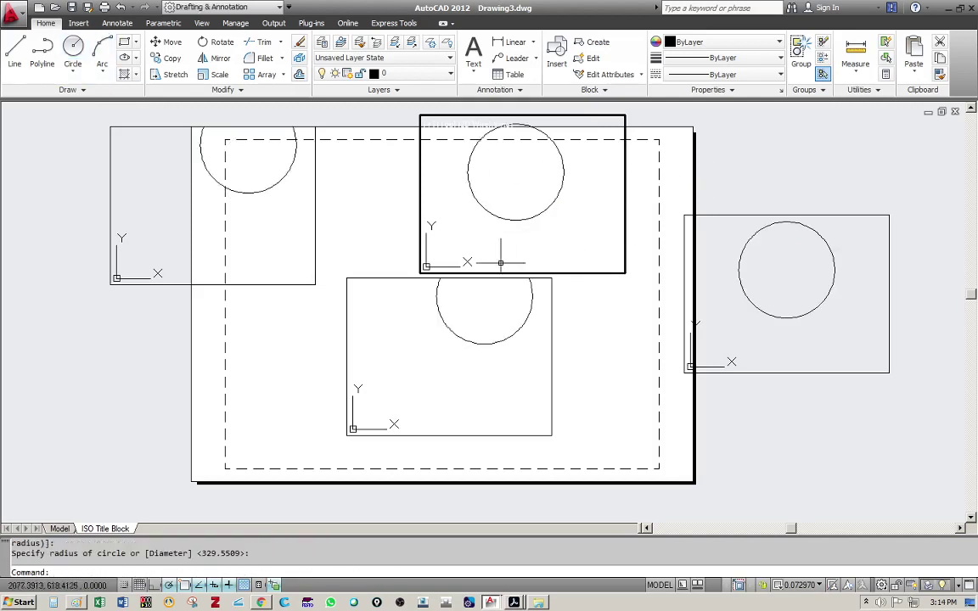
Step: Toggle the top viewport between paper space and model space several times
double_click(645, 189)
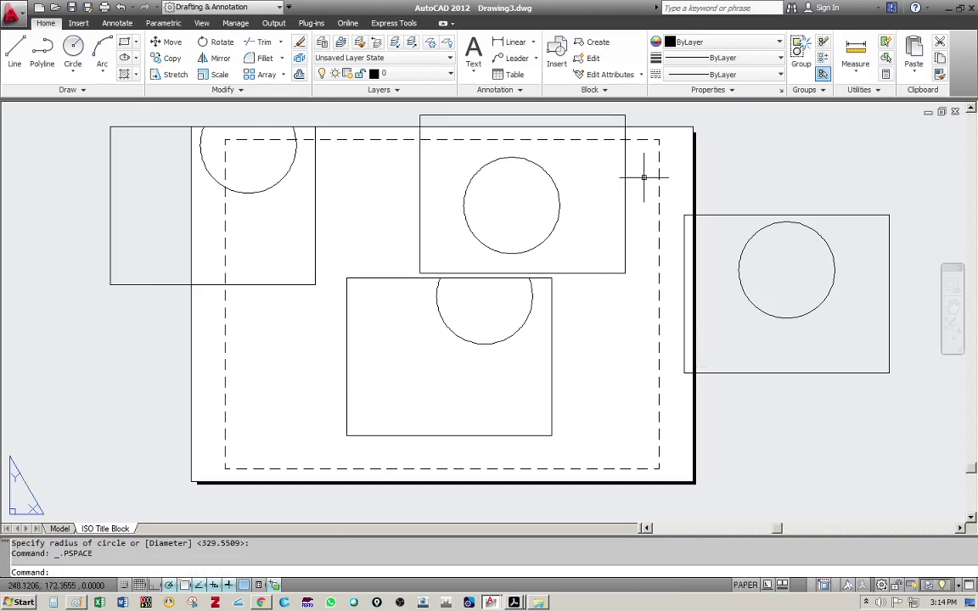
double_click(591, 184)
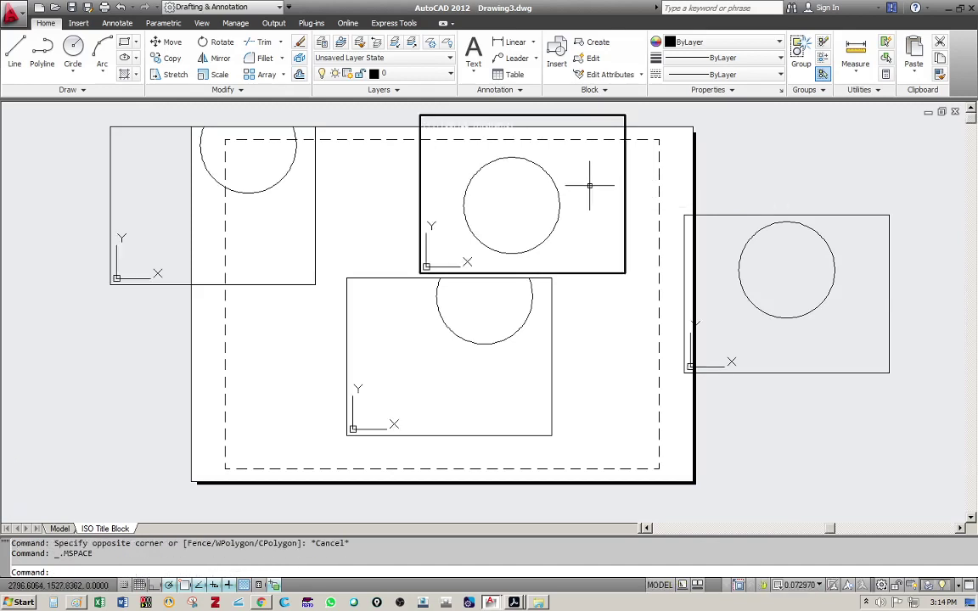
double_click(649, 183)
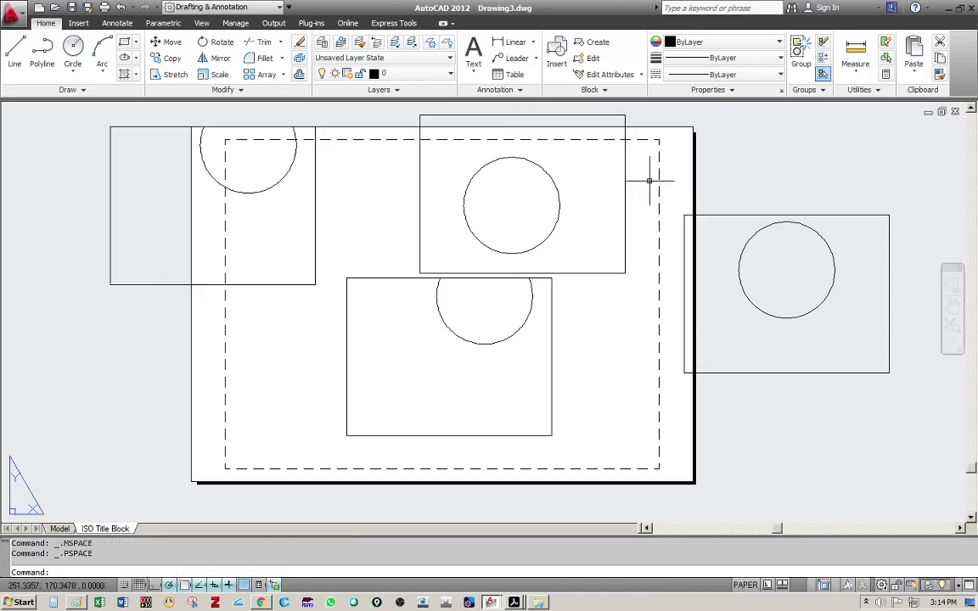
click(745, 585)
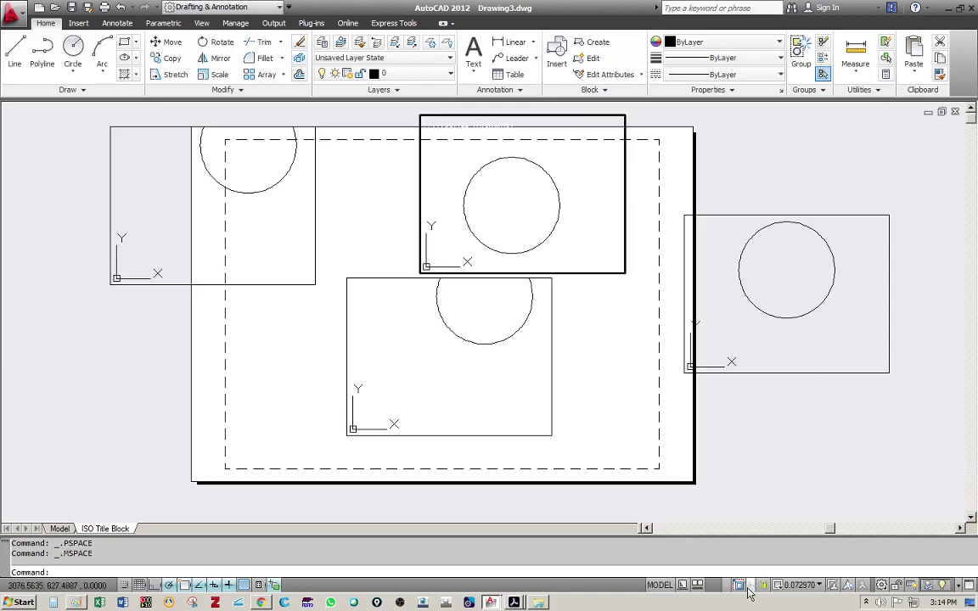
click(744, 585)
click(746, 585)
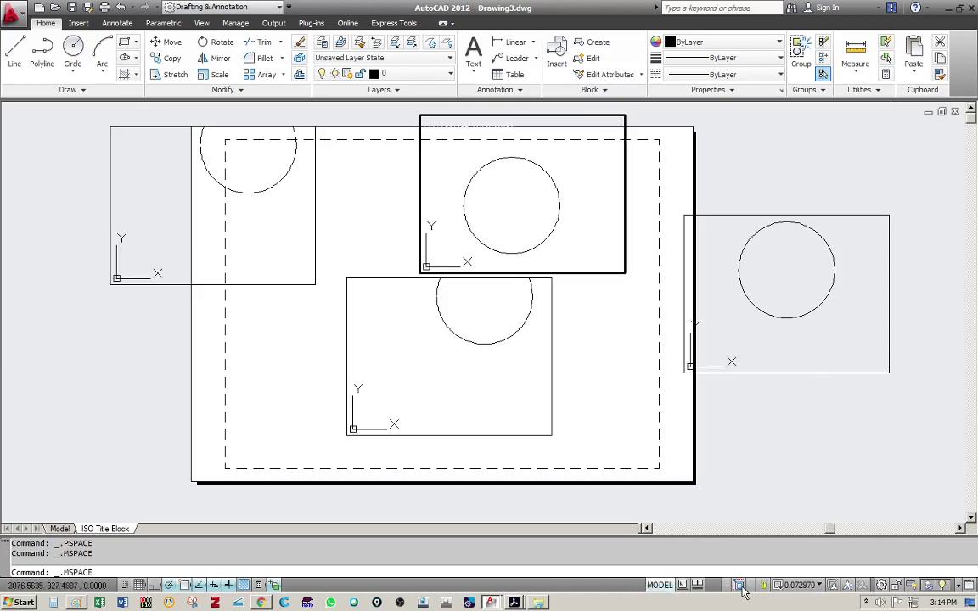
click(745, 585)
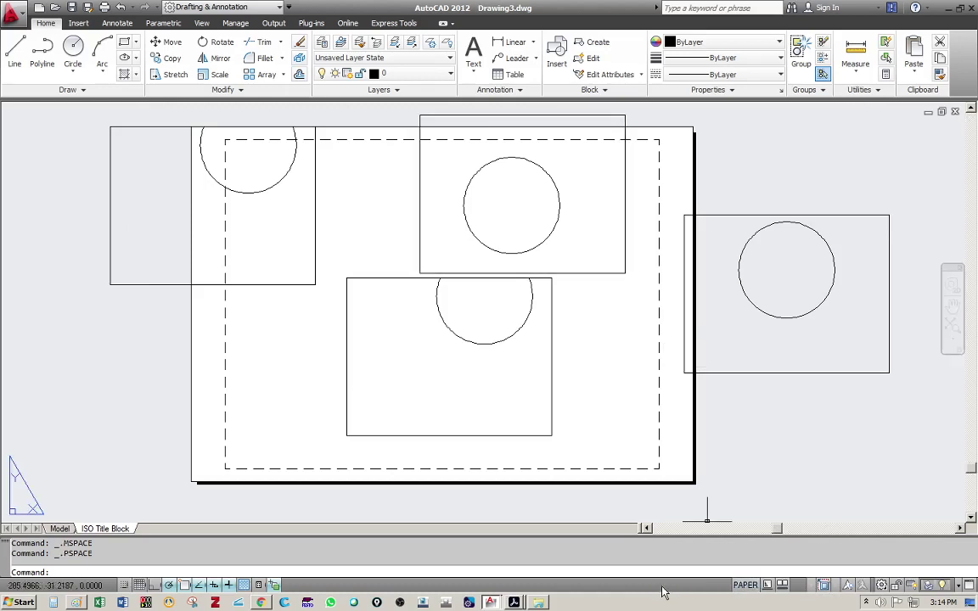
click(746, 585)
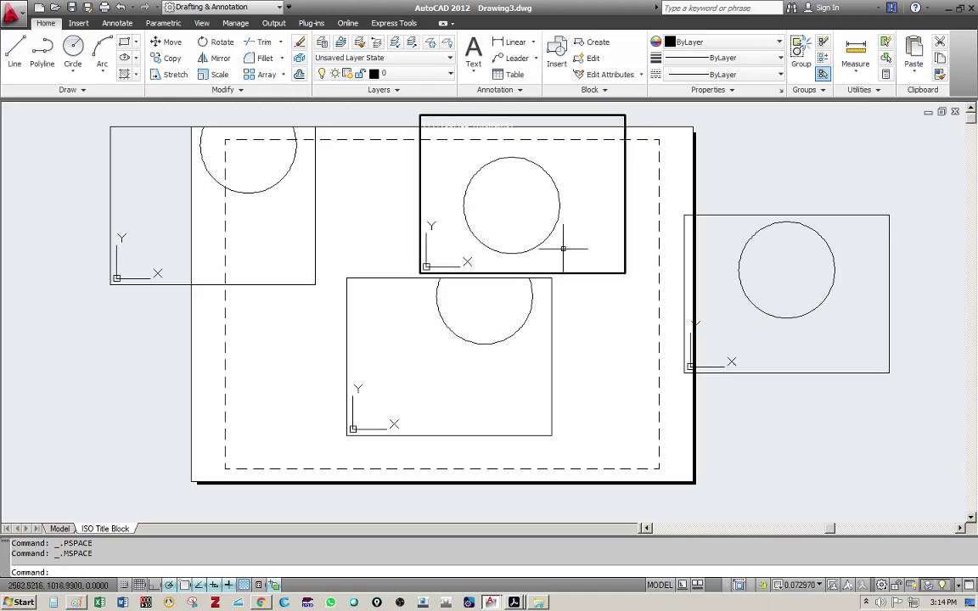
Step: Nudge the circle within the top viewport and shift the sheet view
middle_drag(494, 190, 519, 175)
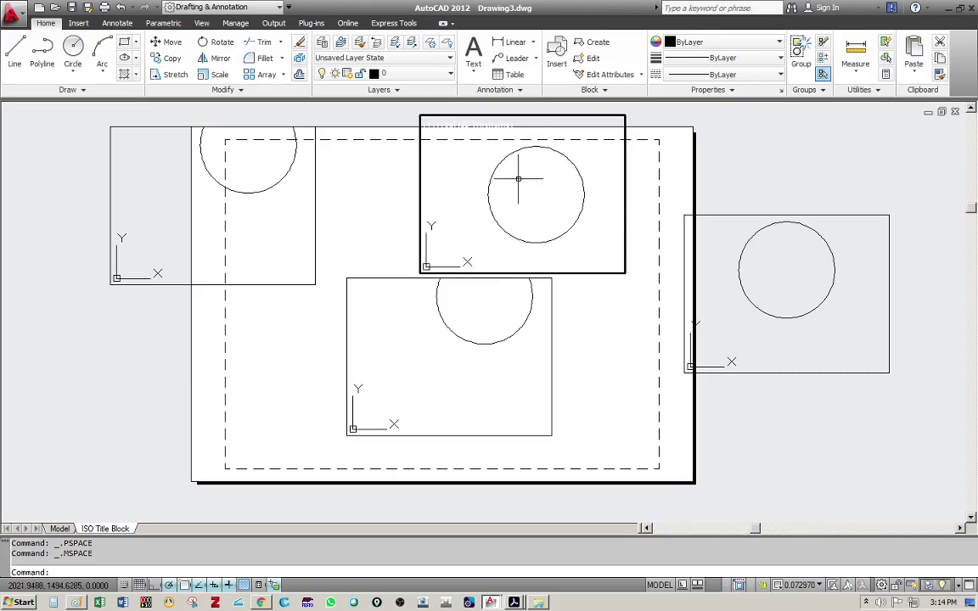
click(660, 585)
middle_drag(594, 245, 612, 236)
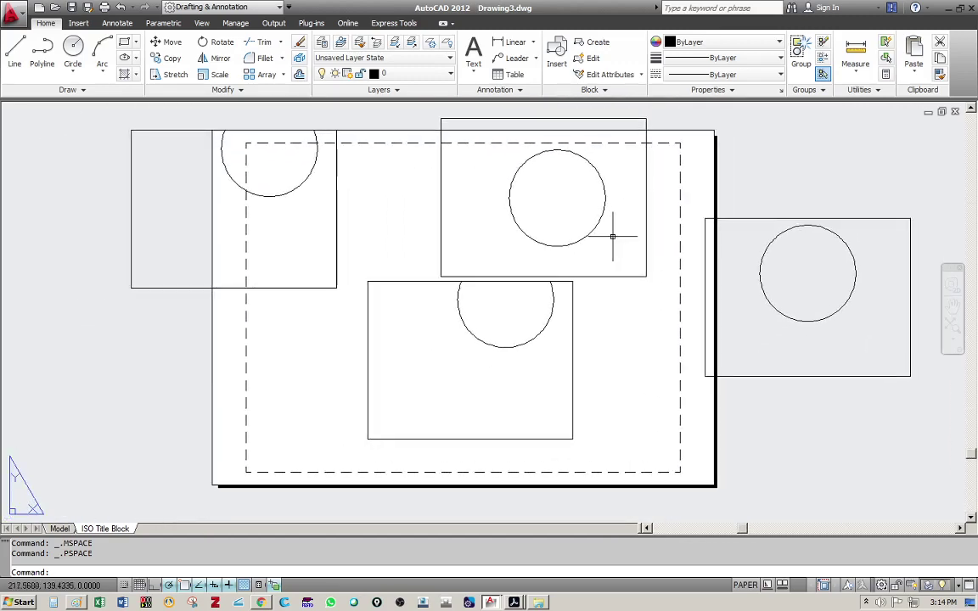
click(745, 585)
mouse_move(574, 199)
middle_down()
mouse_move(561, 200)
mouse_move(585, 192)
mouse_move(578, 199)
middle_up()
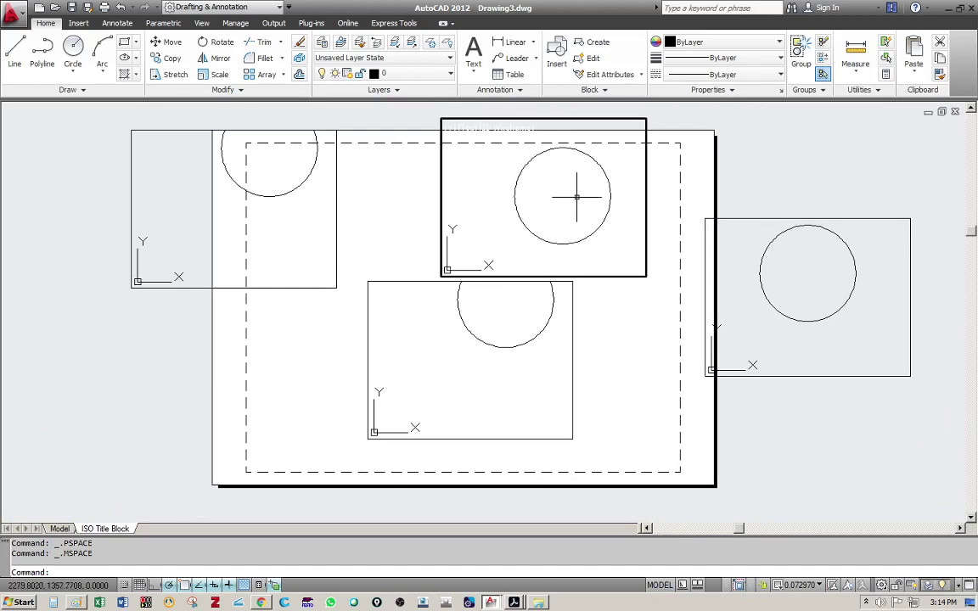
click(660, 585)
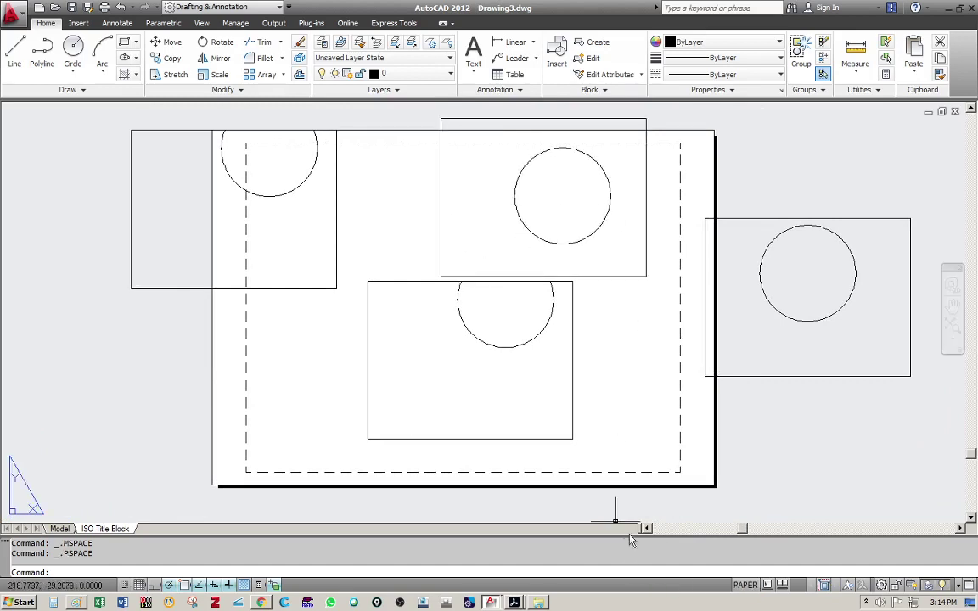
click(870, 133)
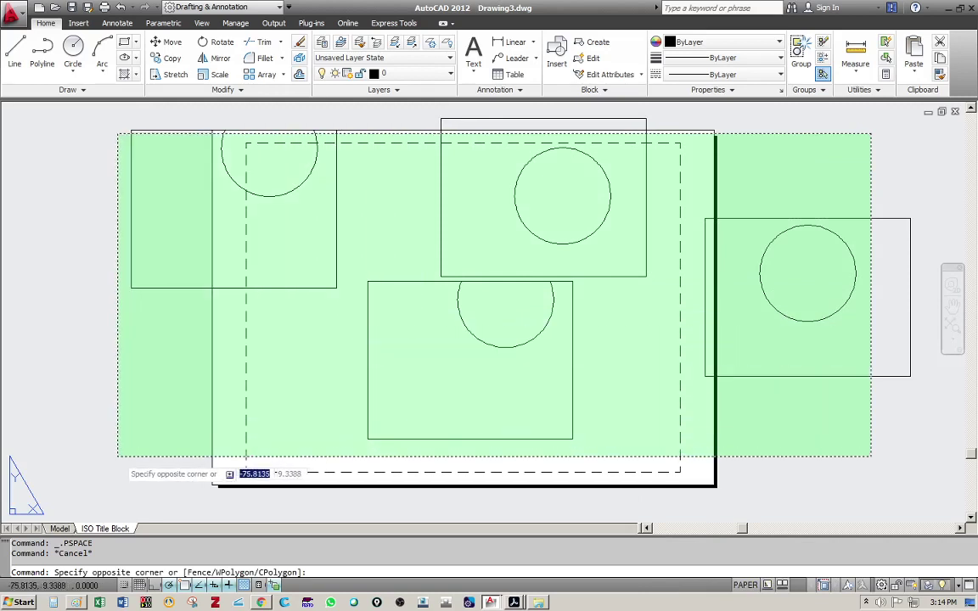
Step: Crossing-select and delete all four viewports, then zoom and pan around the empty sheet
click(118, 457)
key(Delete)
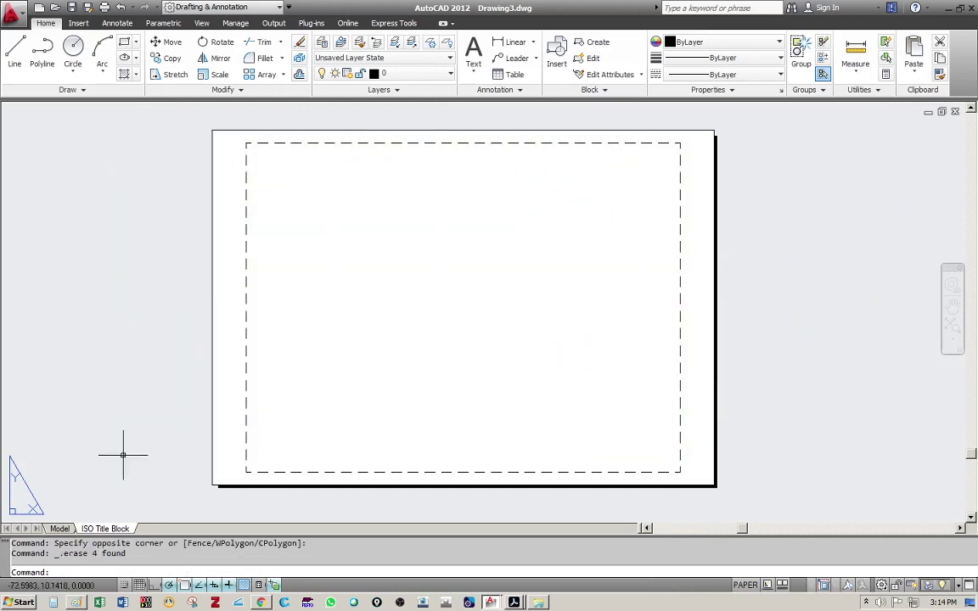
key(Escape)
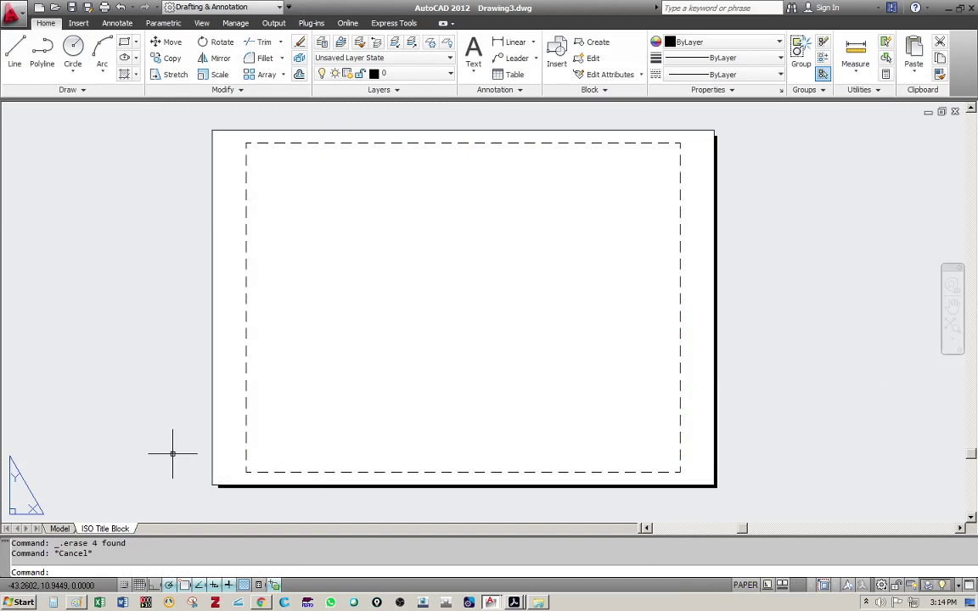
scroll(242, 484, up, 1)
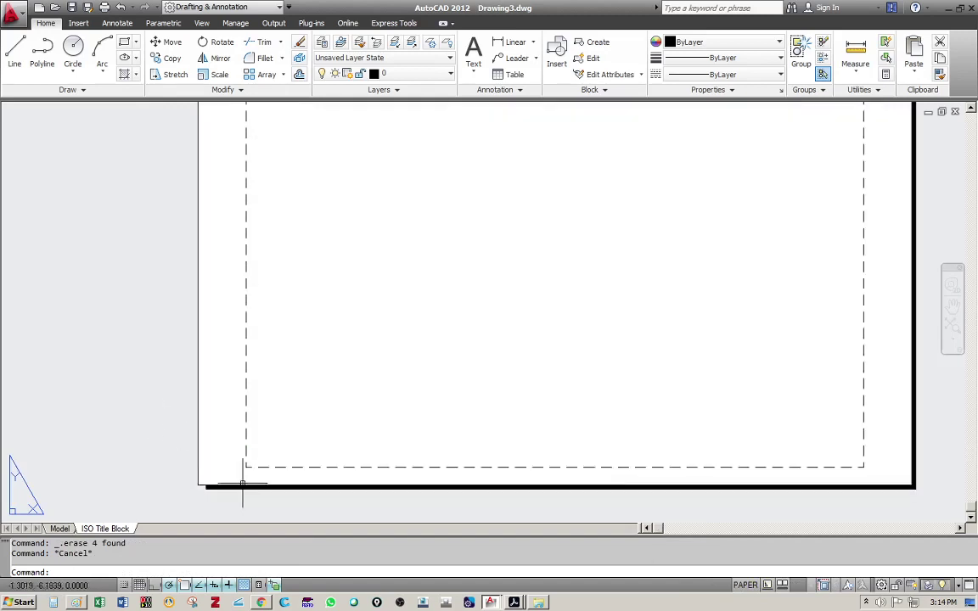
scroll(242, 477, up, 2)
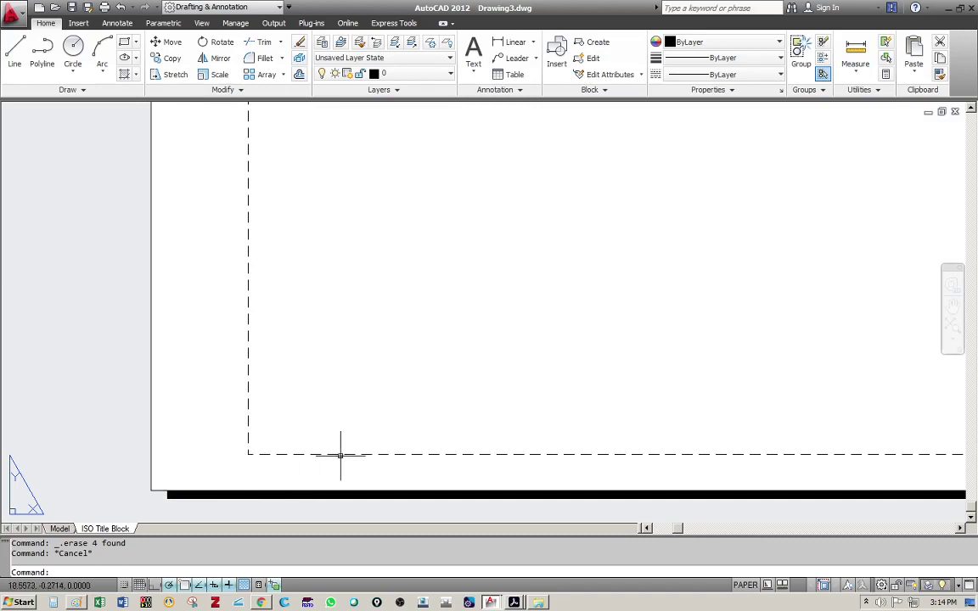
scroll(289, 399, down, 3)
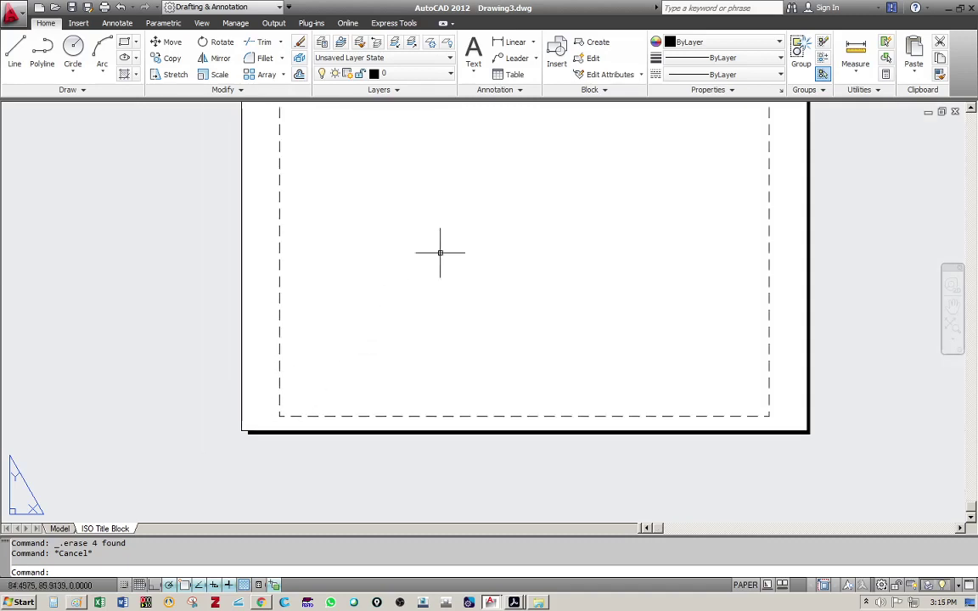
middle_drag(439, 251, 406, 331)
scroll(408, 331, down, 2)
scroll(410, 328, up, 1)
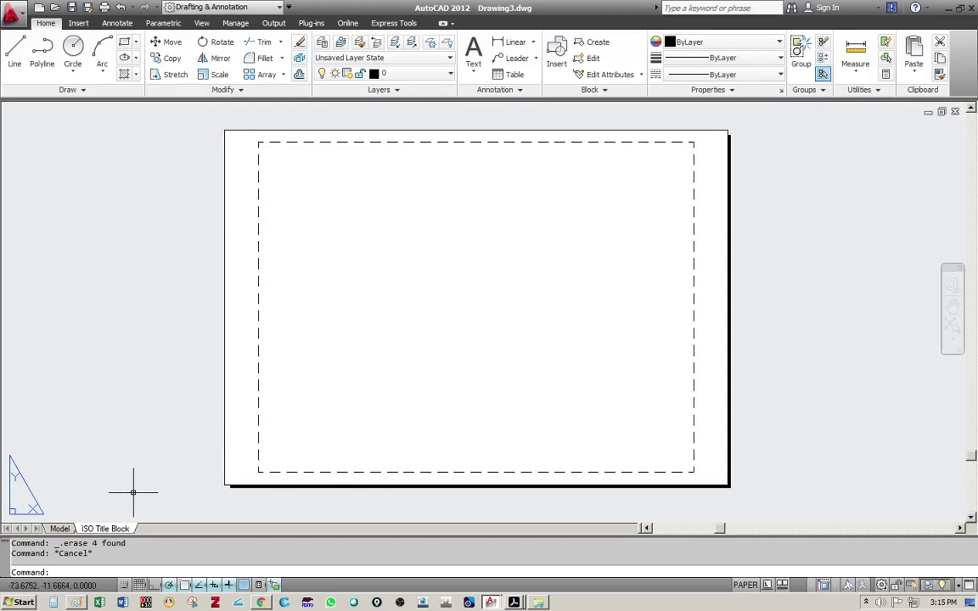
Step: Open the Page Setup Manager for the ISO Title Block layout from its tab menu
right_click(99, 529)
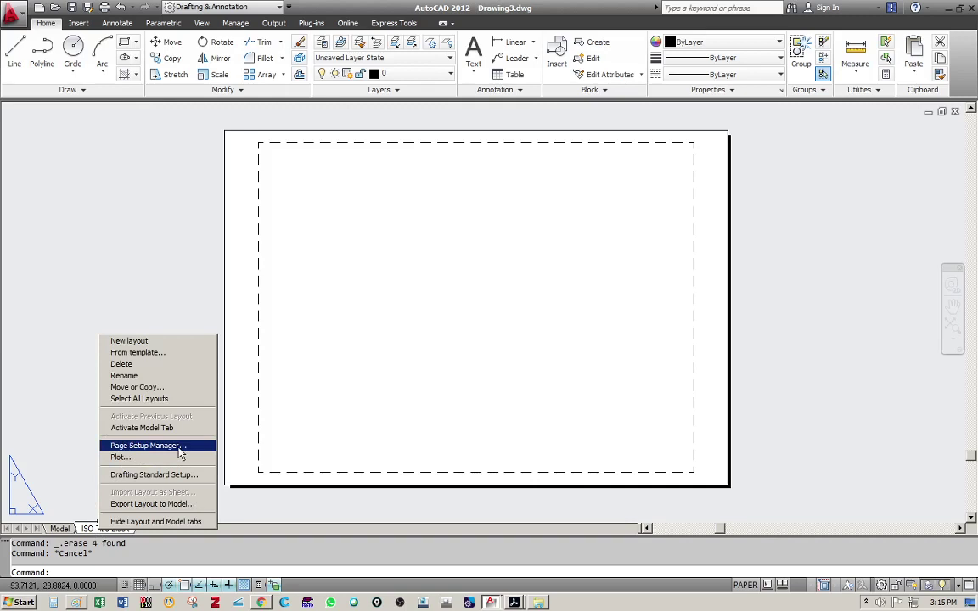
click(259, 412)
click(264, 404)
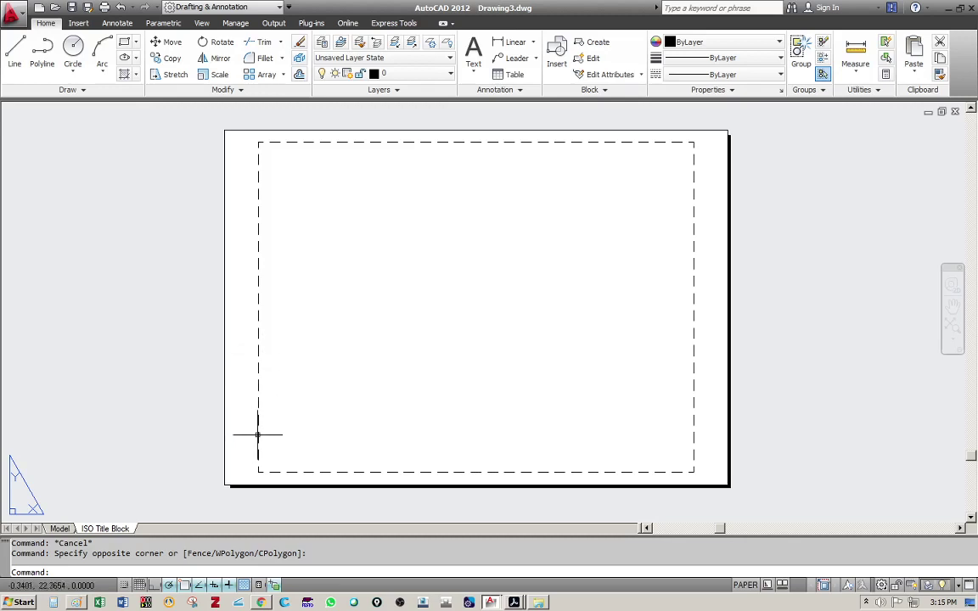
right_click(109, 529)
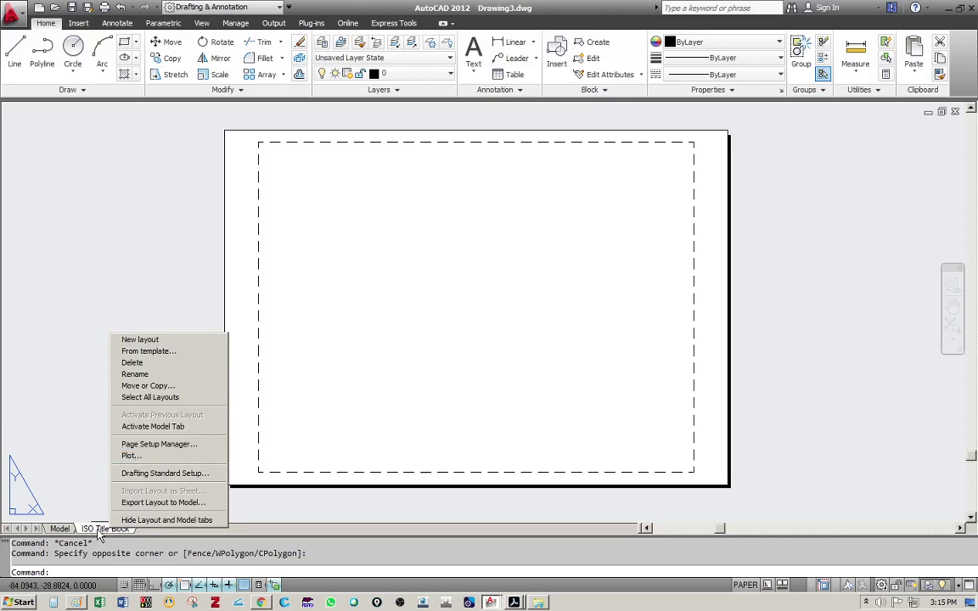
click(153, 445)
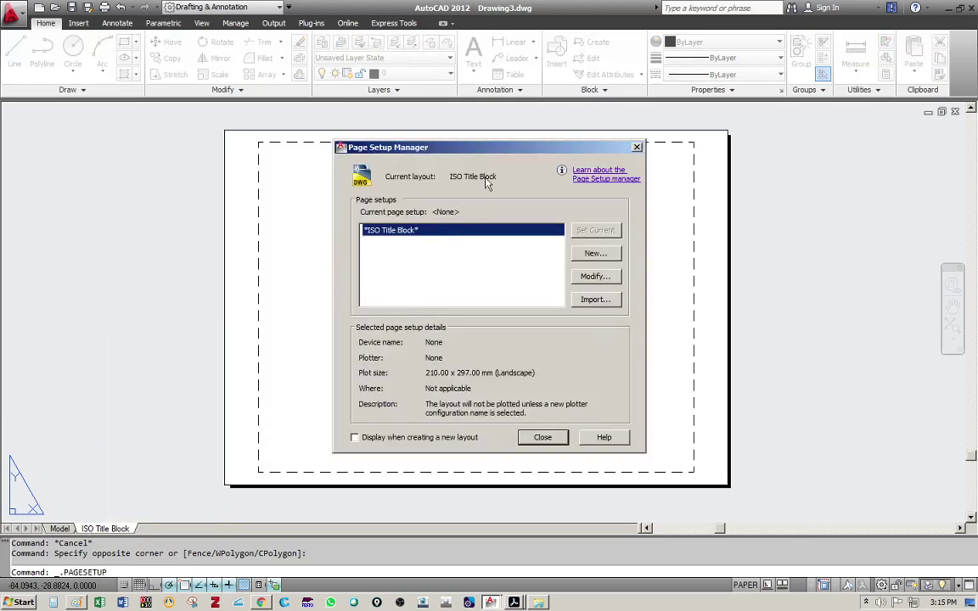
Step: Modify the ISO Title Block page setup to Adobe PDF with A3 paper, then close
drag(505, 151, 412, 160)
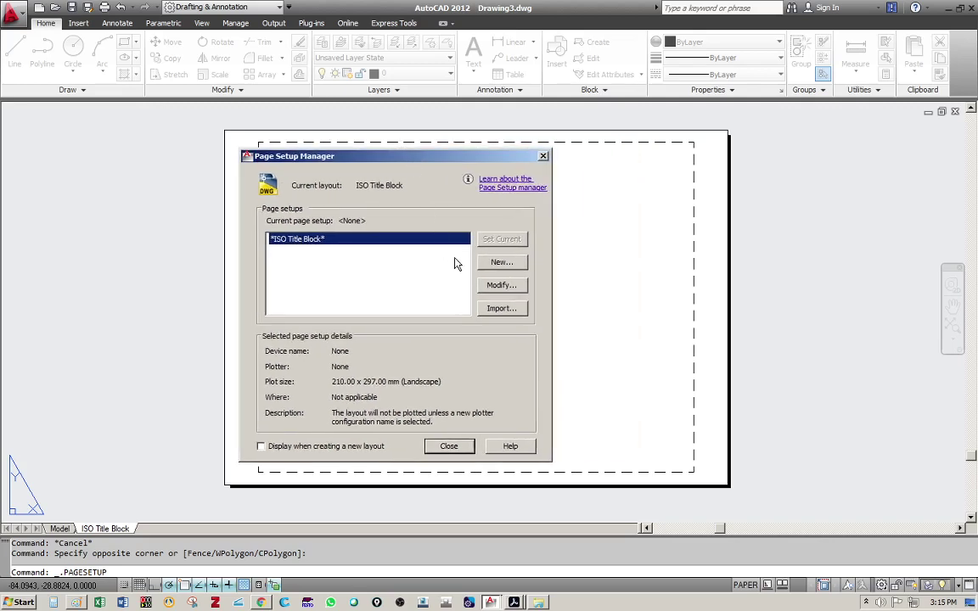
click(502, 286)
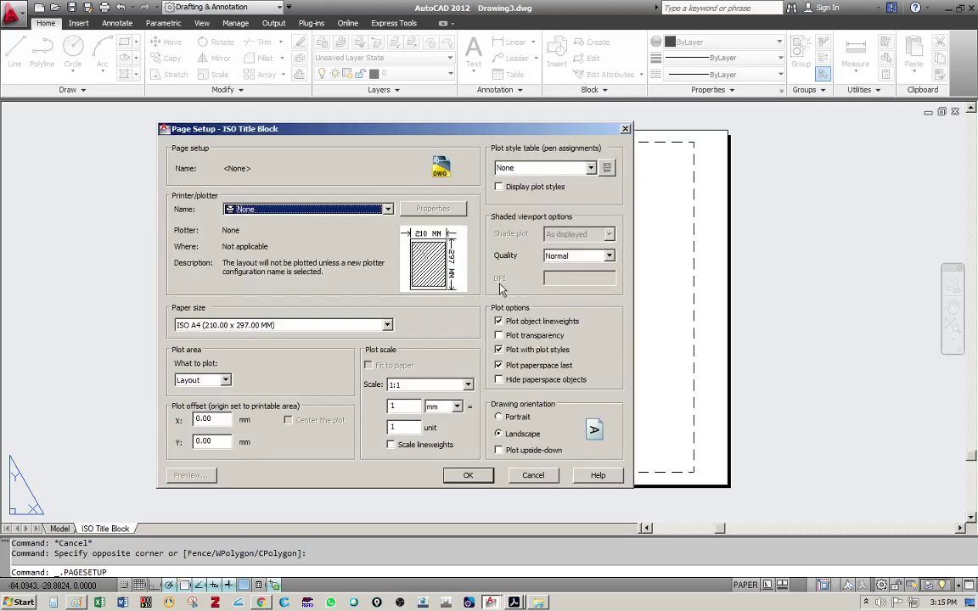
click(363, 210)
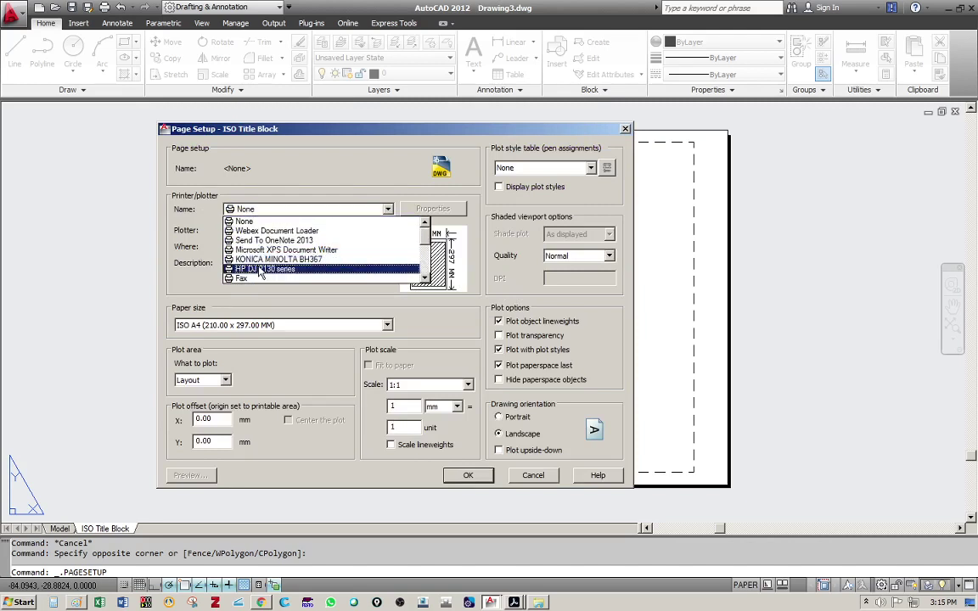
scroll(278, 259, down, 2)
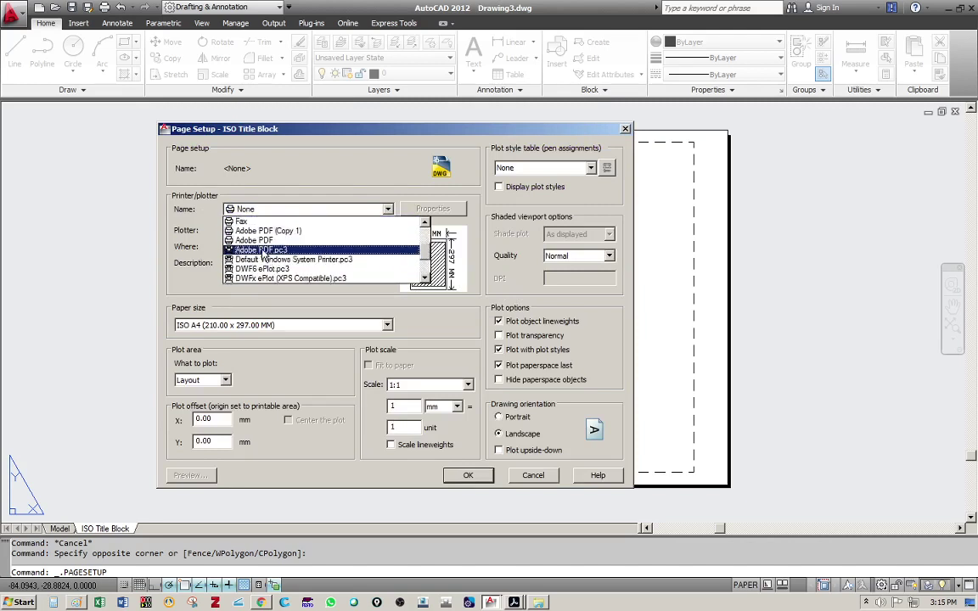
click(260, 241)
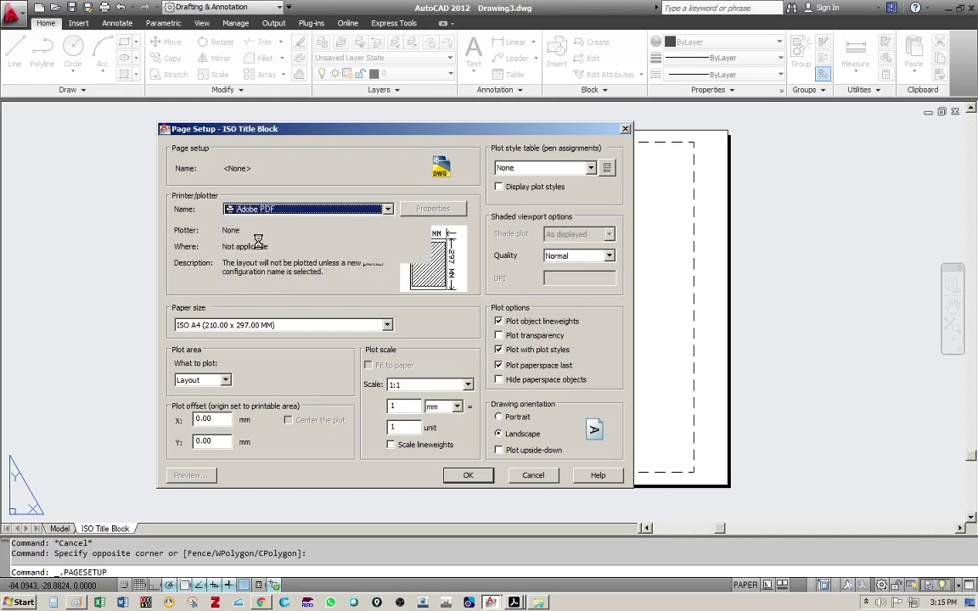
click(285, 329)
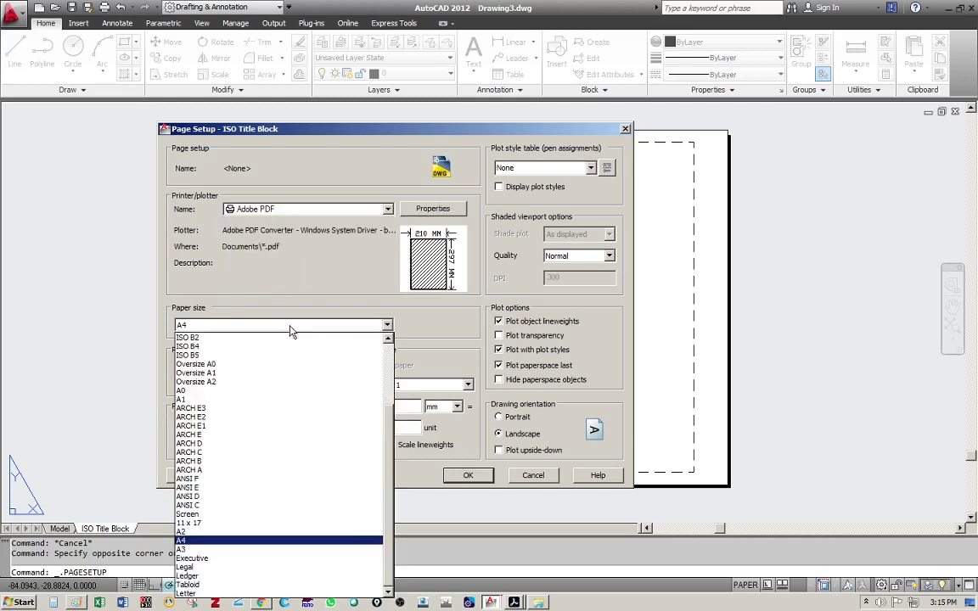
click(197, 551)
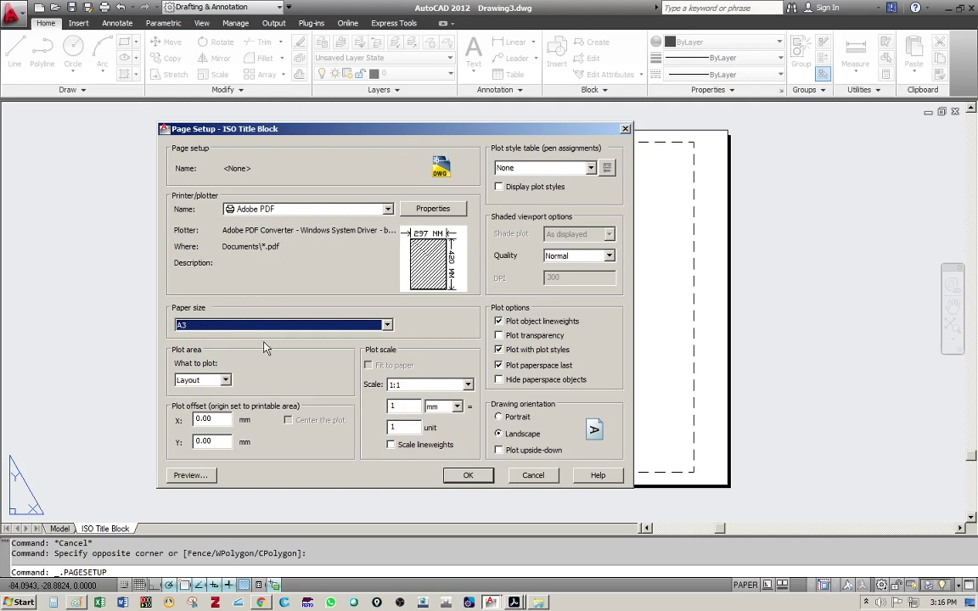
click(467, 475)
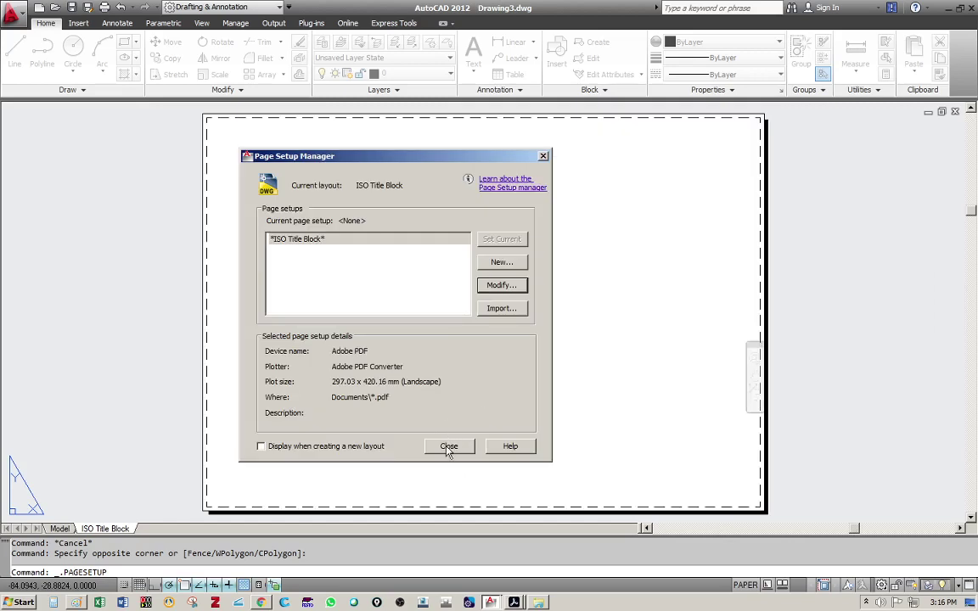
click(449, 447)
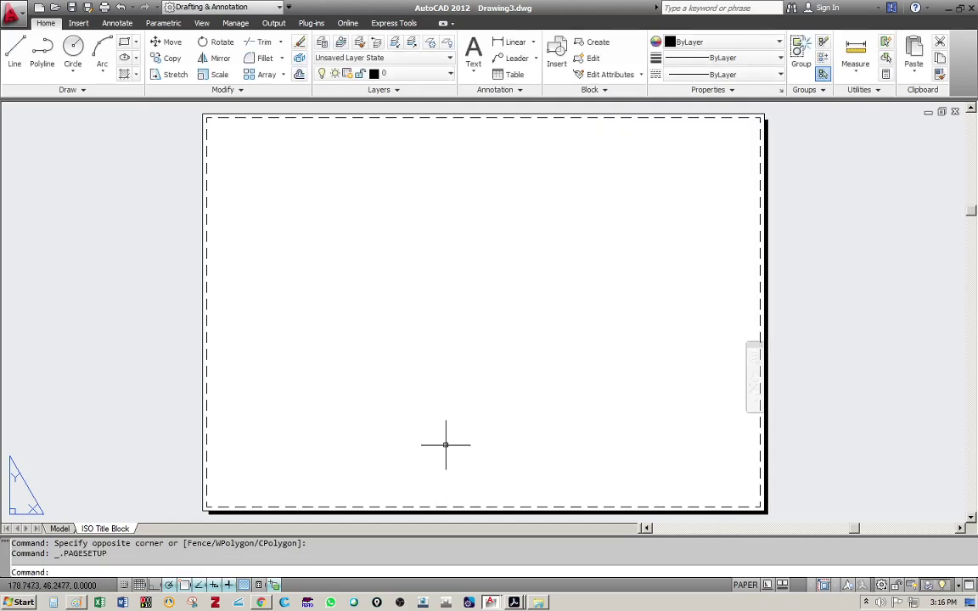
Step: Zoom and pan to frame the whole empty A3 sheet within its dashed border
middle_drag(436, 437, 393, 396)
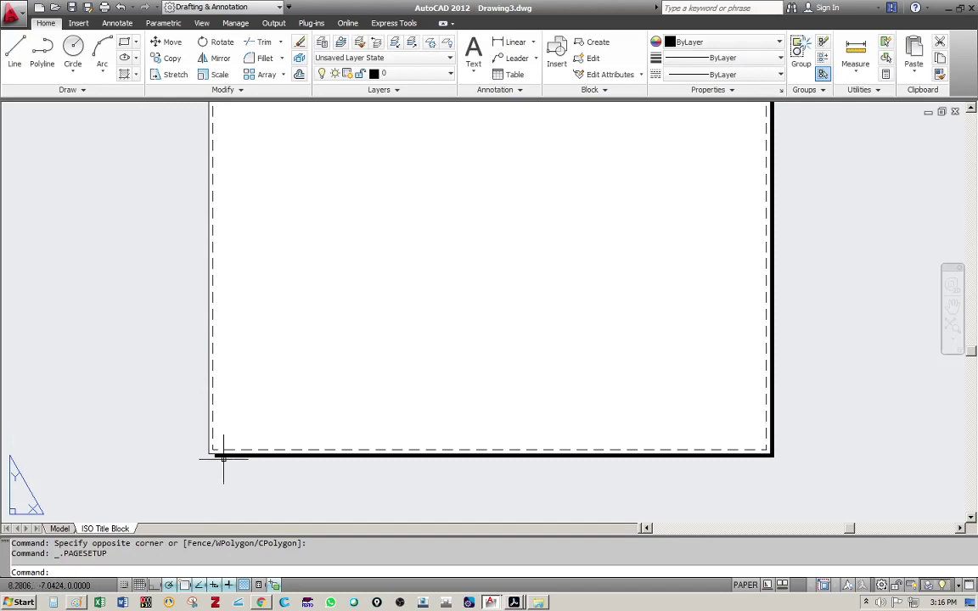
scroll(217, 458, up, 2)
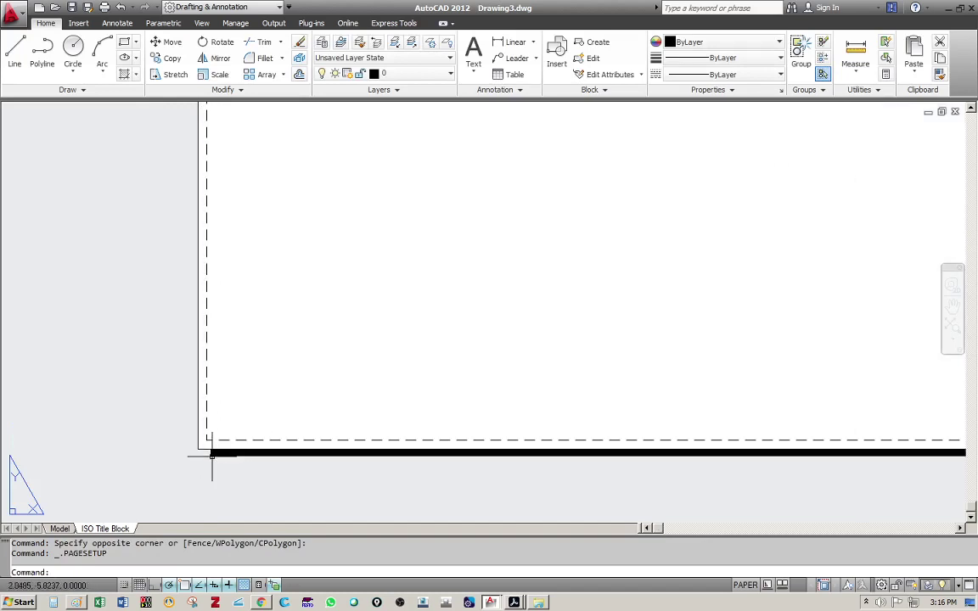
scroll(203, 429, up, 2)
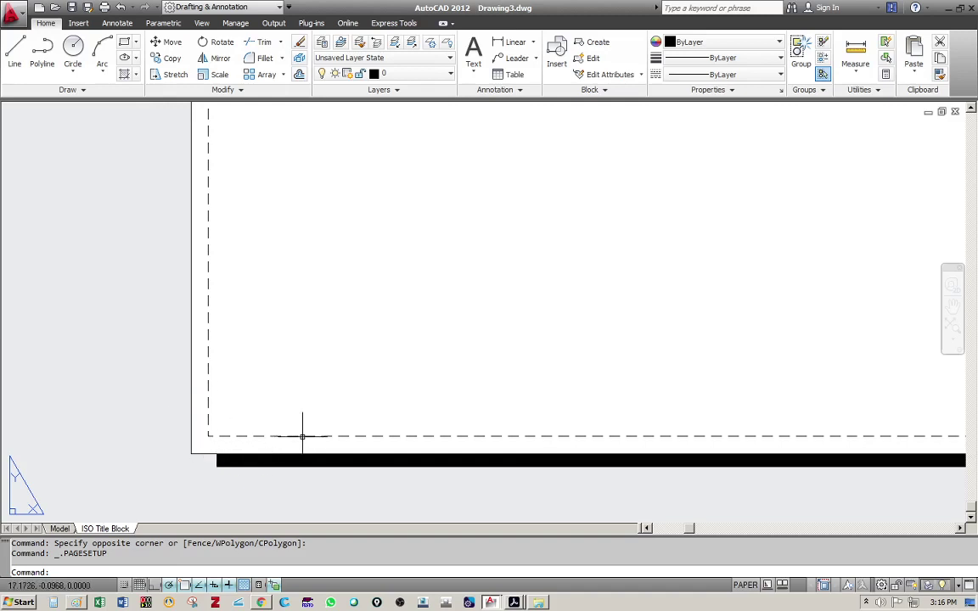
scroll(342, 393, down, 1)
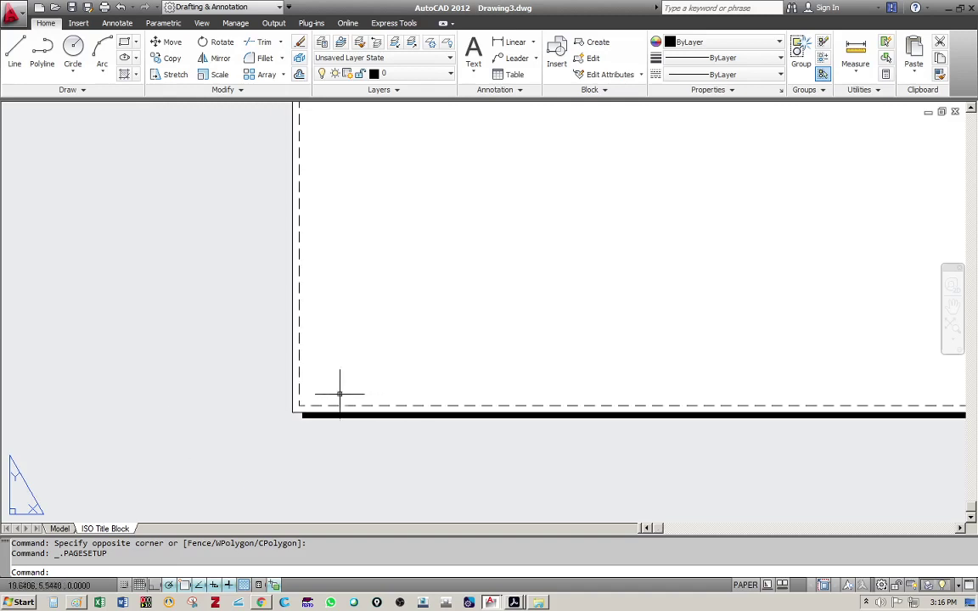
scroll(297, 395, up, 2)
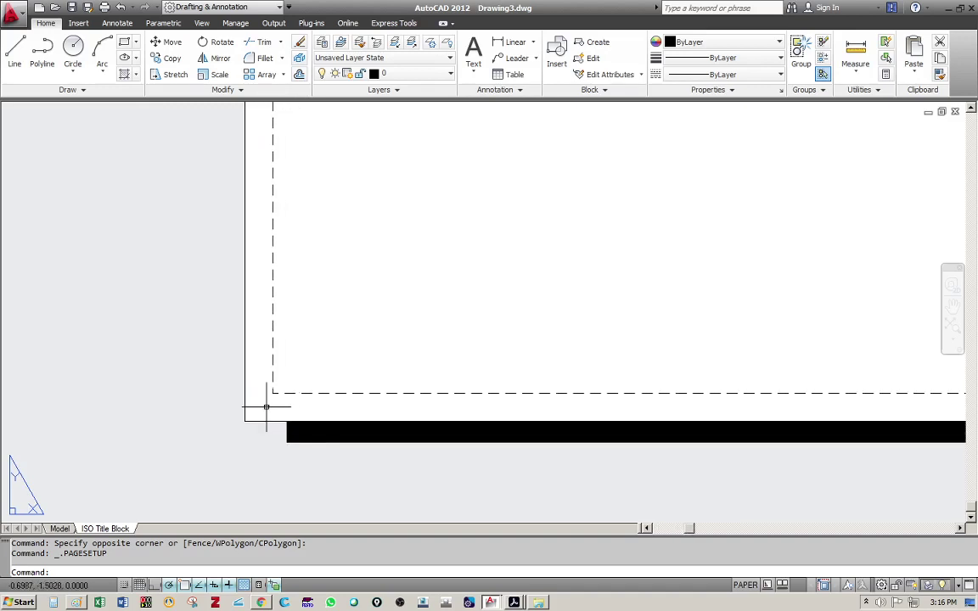
scroll(288, 394, down, 1)
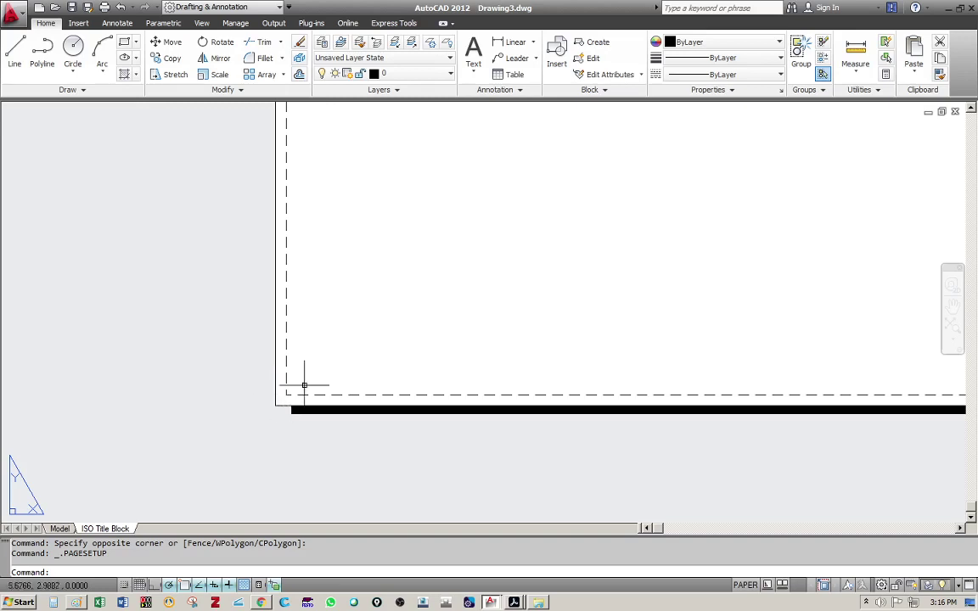
scroll(326, 363, down, 1)
scroll(335, 352, down, 2)
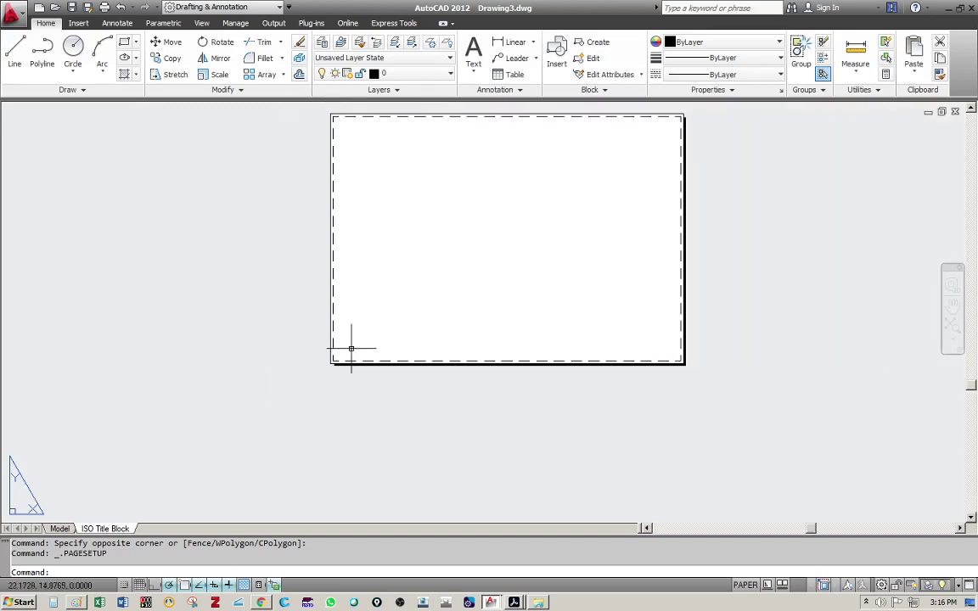
middle_drag(408, 312, 345, 369)
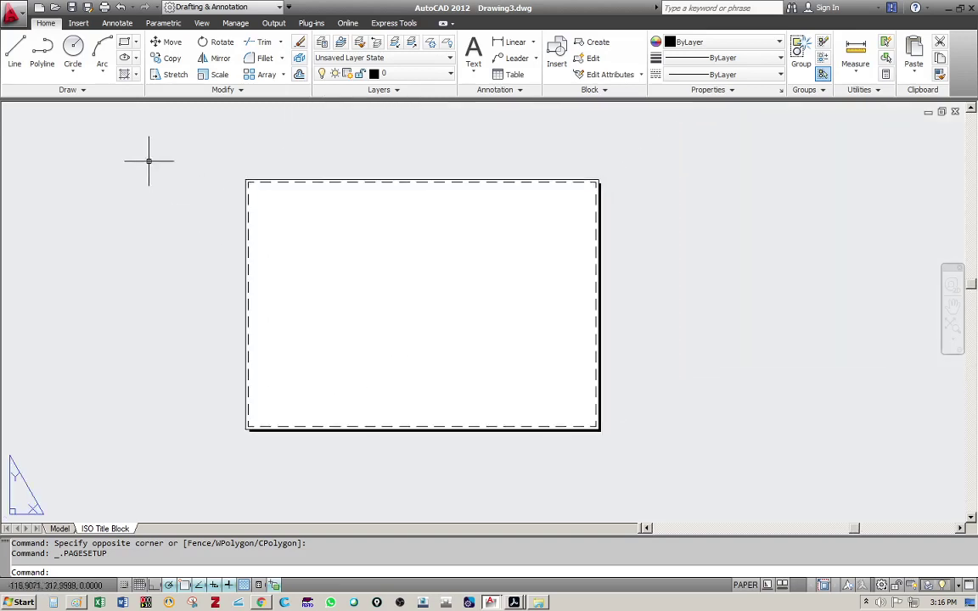
Step: Start a rectangle and place its first corner at the sheet's lower-left corner
click(125, 45)
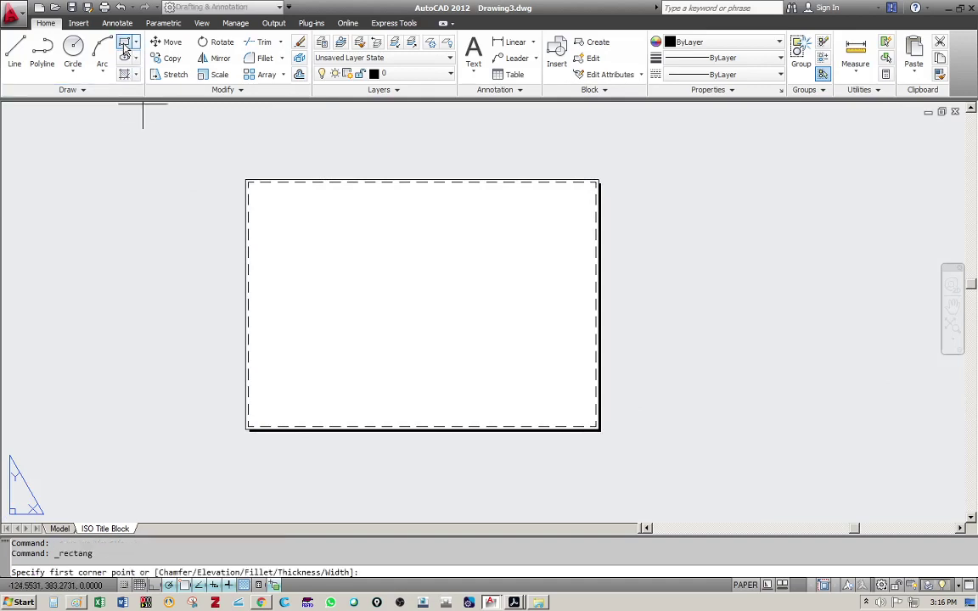
scroll(242, 407, up, 3)
scroll(228, 392, up, 3)
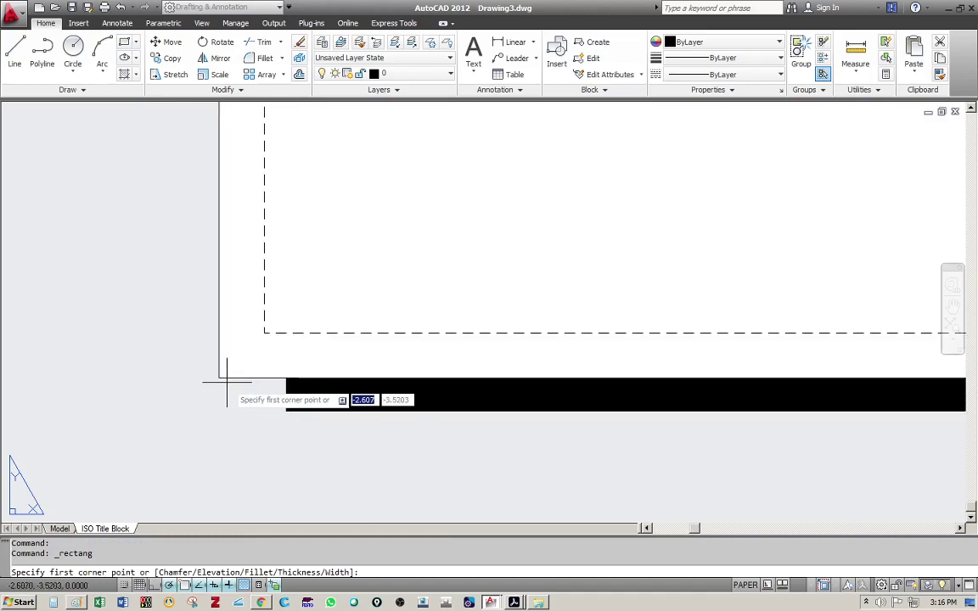
scroll(227, 382, up, 4)
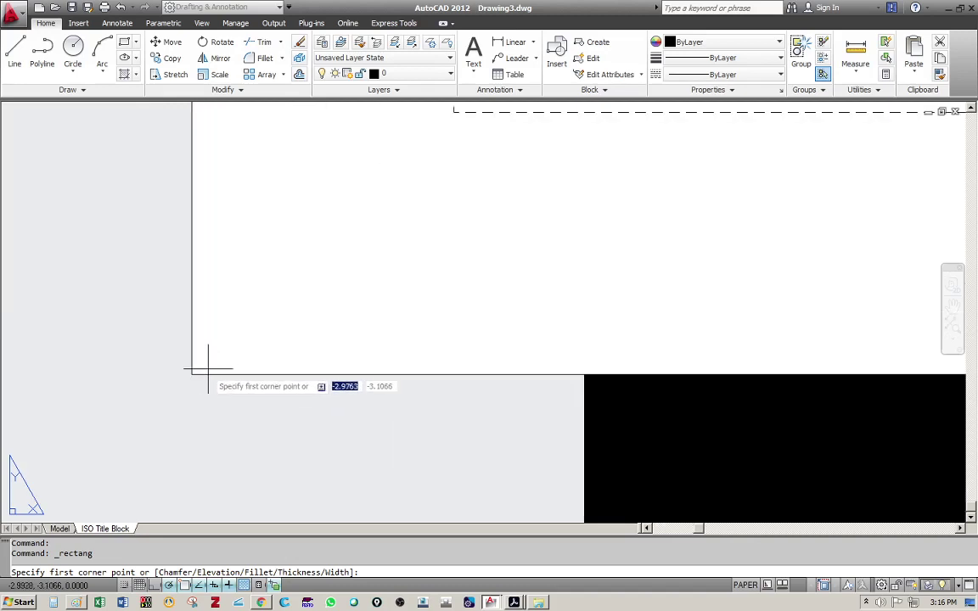
scroll(197, 371, up, 2)
scroll(190, 371, up, 1)
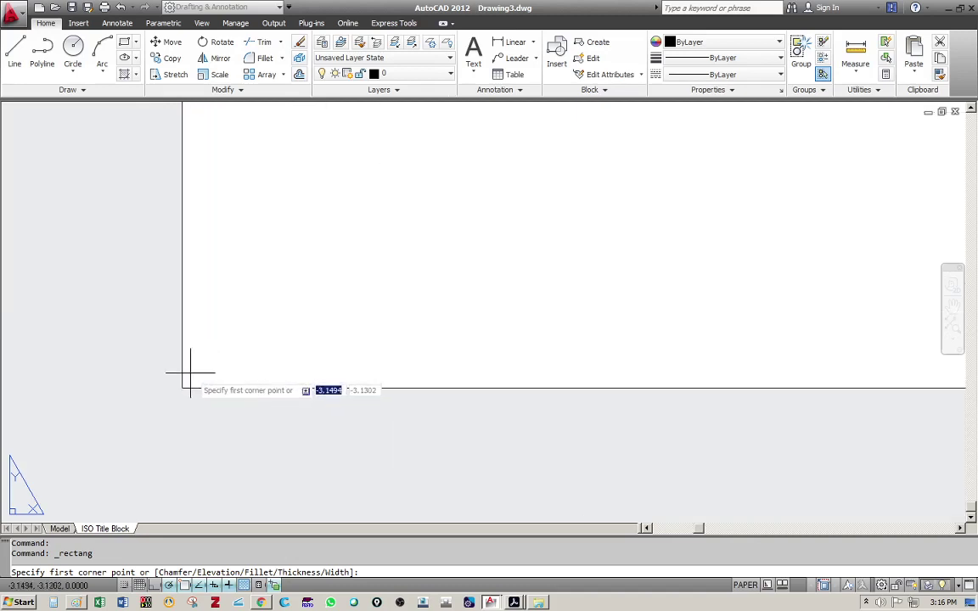
scroll(191, 371, up, 1)
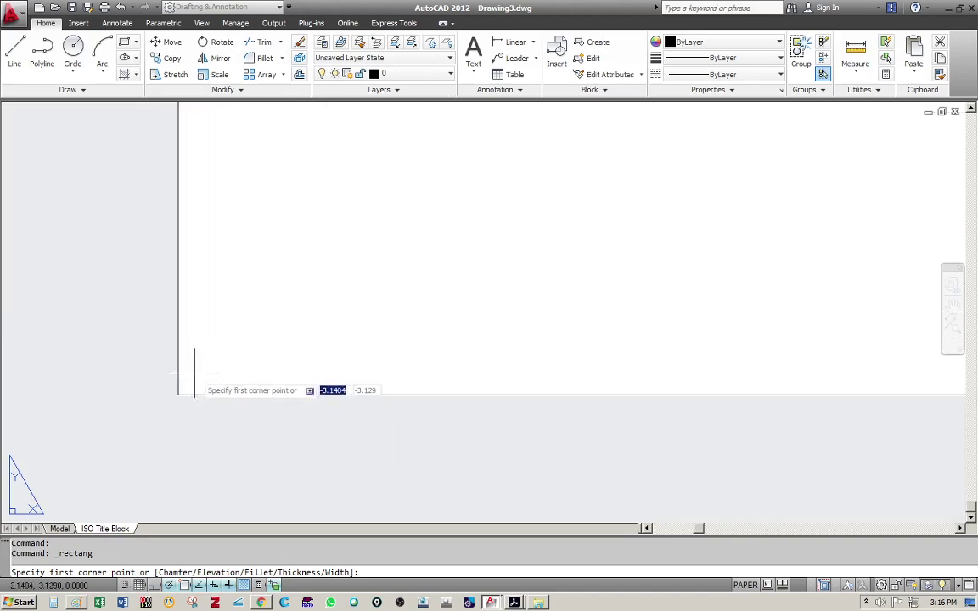
scroll(177, 390, up, 1)
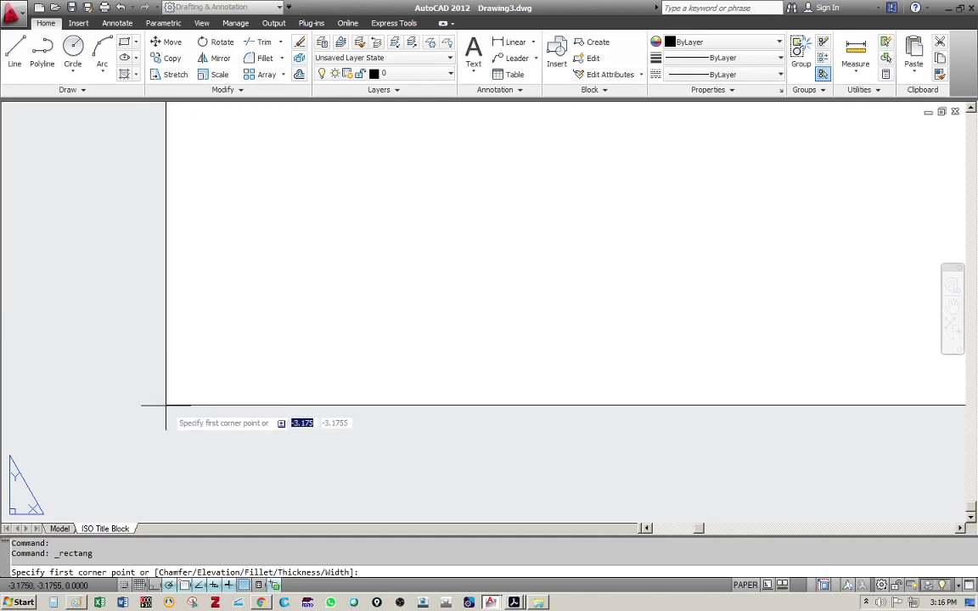
click(165, 405)
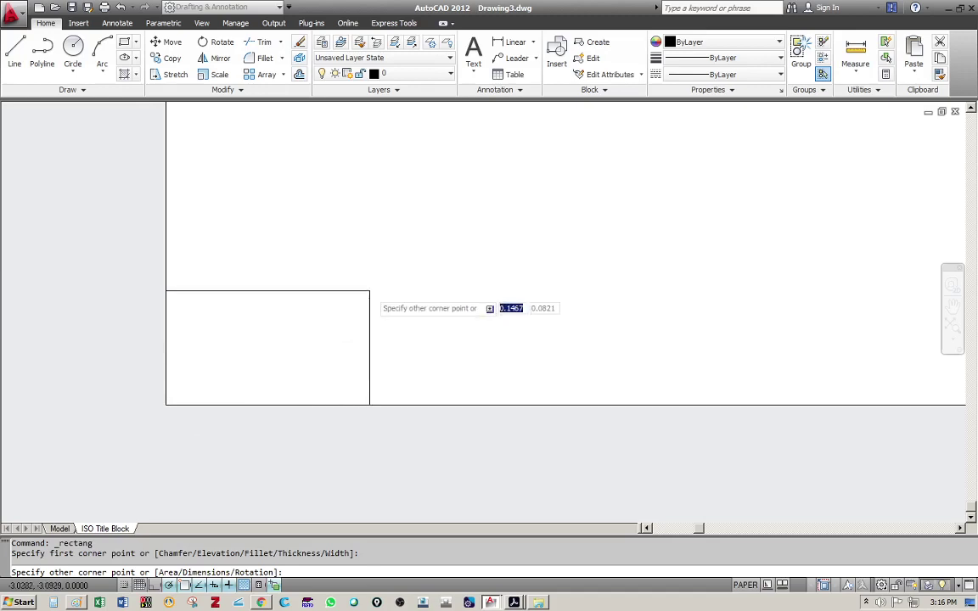
Step: Set the rectangle's far corner at about 420, 297 to complete the thick border
scroll(370, 290, down, 5)
scroll(508, 207, up, 4)
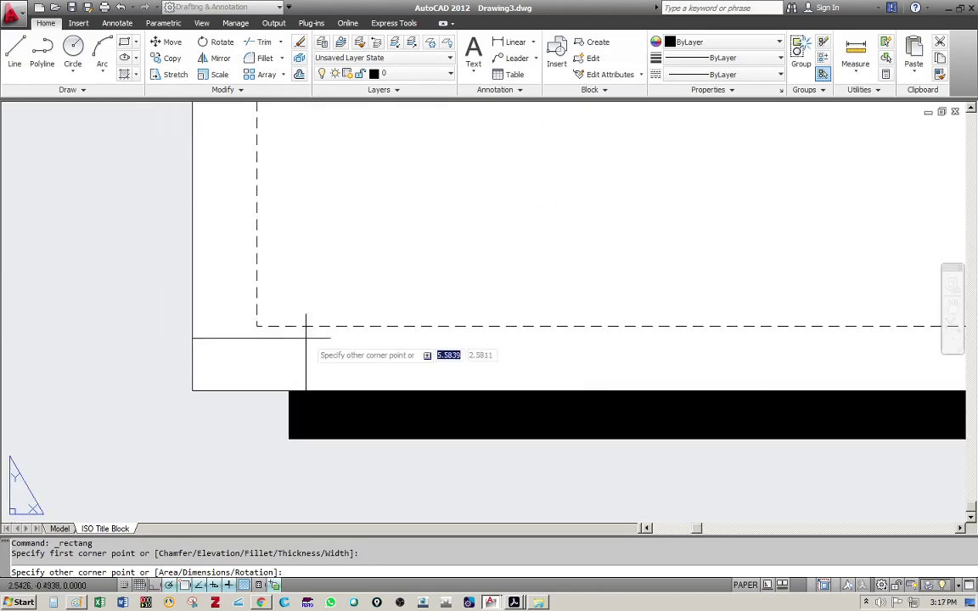
scroll(305, 325, down, 6)
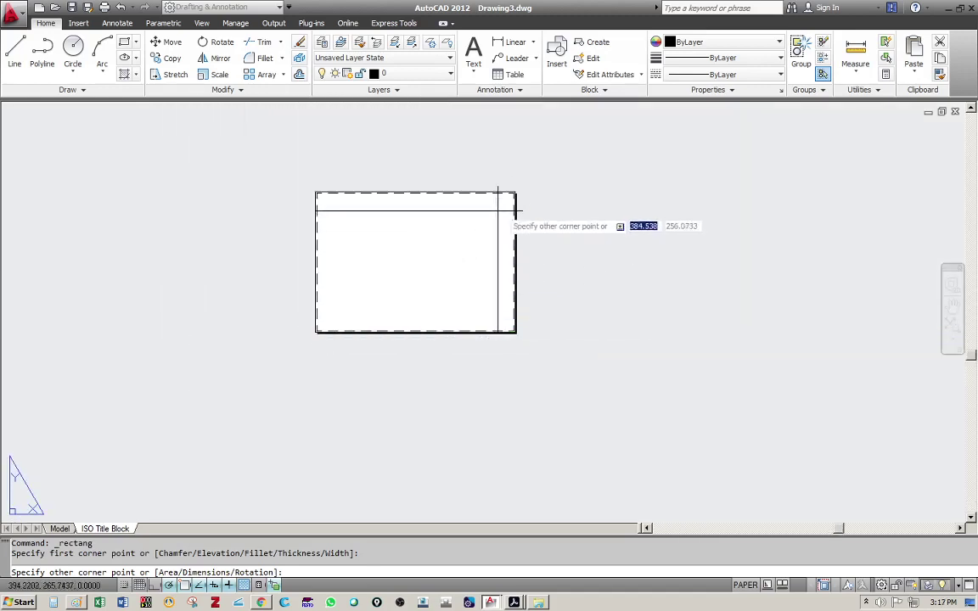
scroll(498, 211, up, 7)
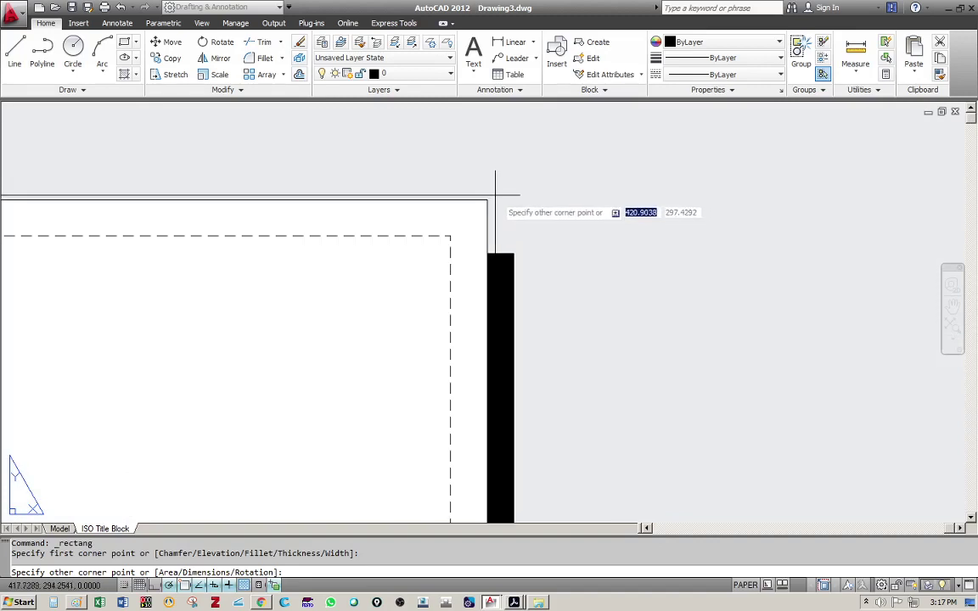
scroll(496, 195, up, 5)
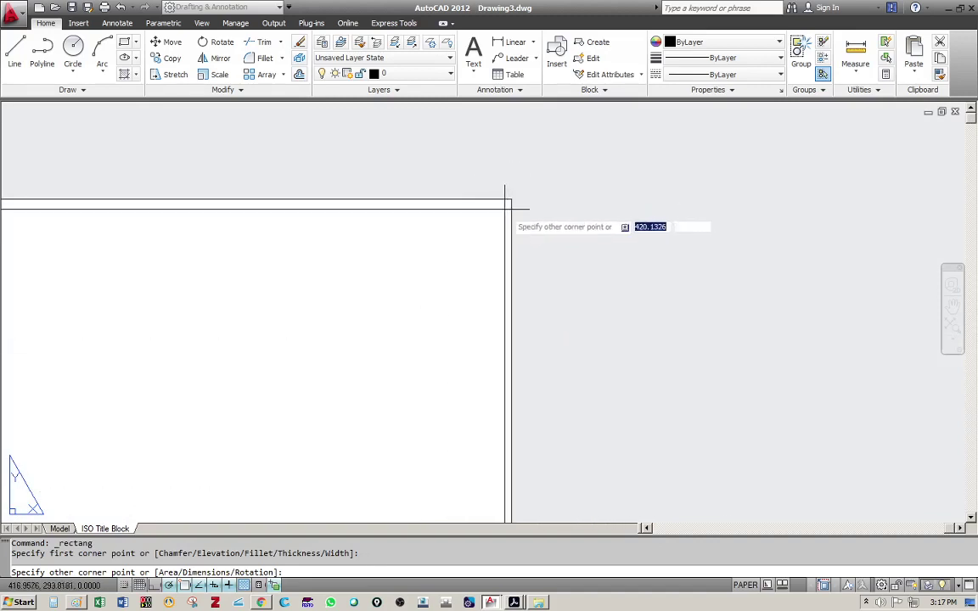
scroll(505, 208, up, 3)
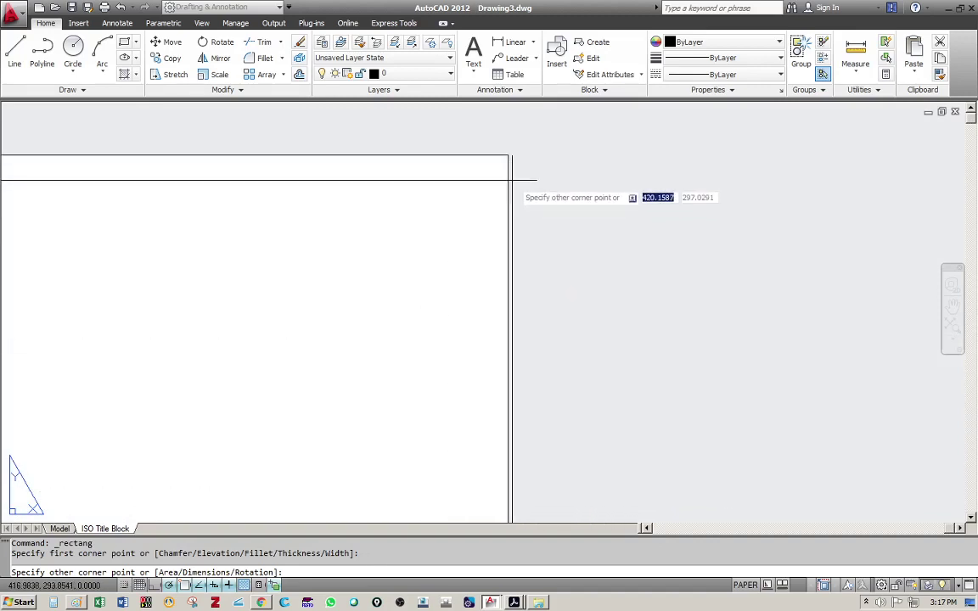
scroll(512, 179, up, 3)
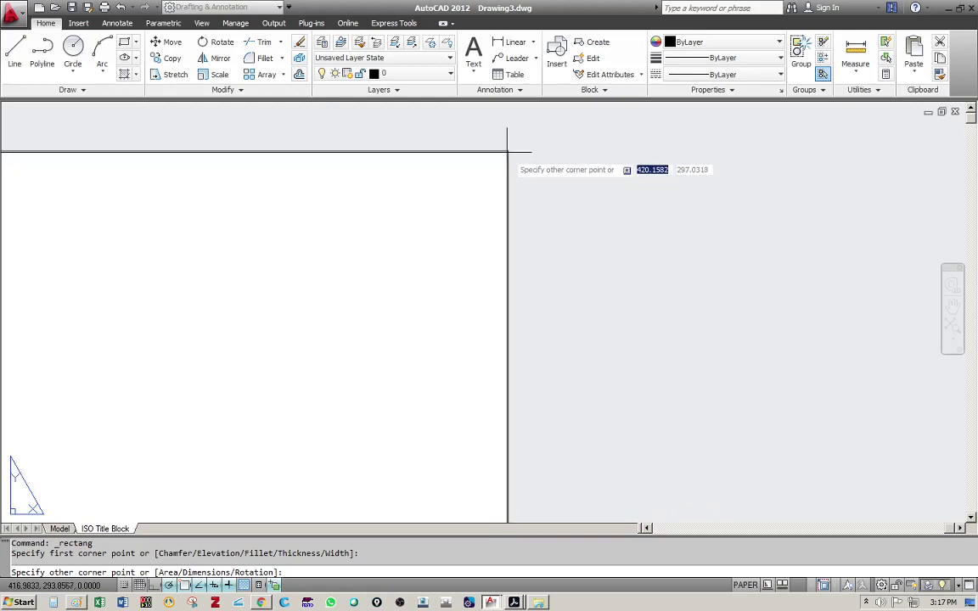
scroll(508, 151, up, 2)
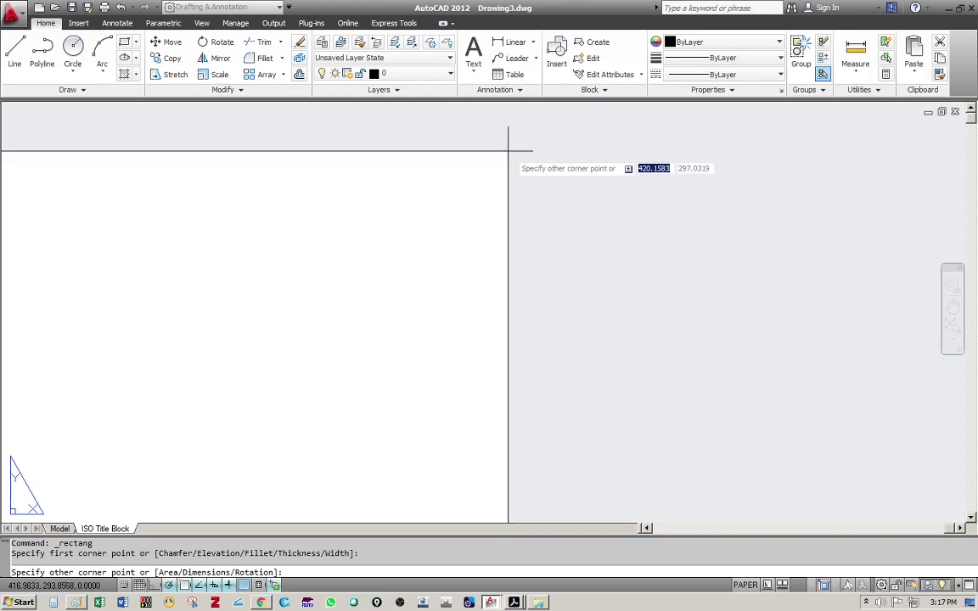
scroll(508, 150, up, 1)
click(509, 151)
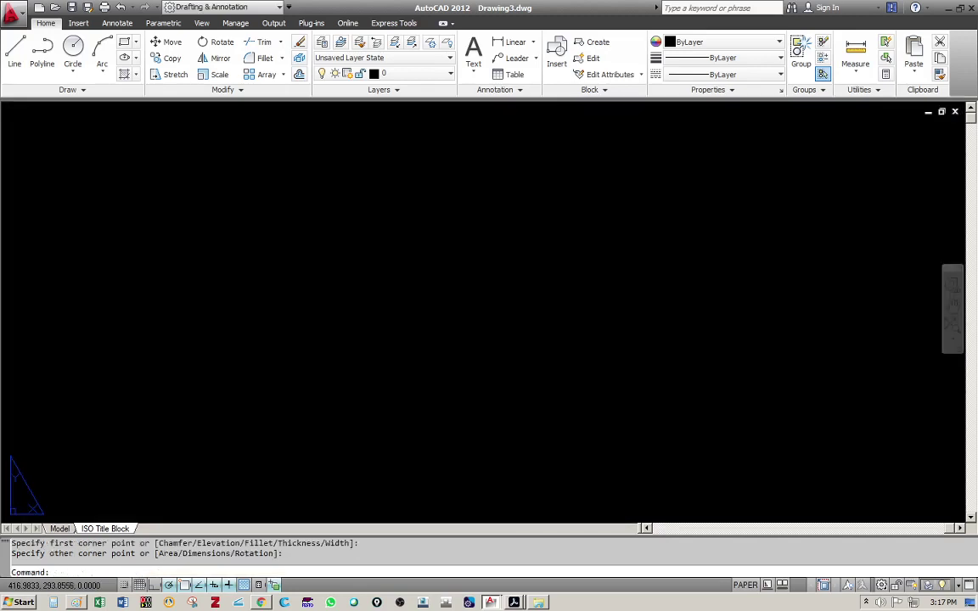
scroll(450, 255, down, 5)
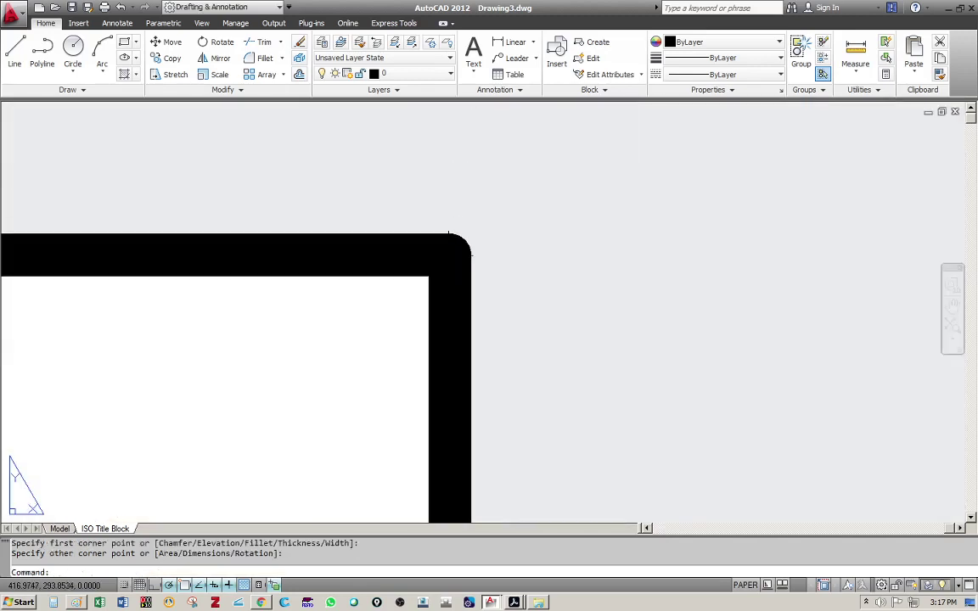
Step: Toggle the LWT lineweight display off, on, and off again
scroll(405, 273, down, 4)
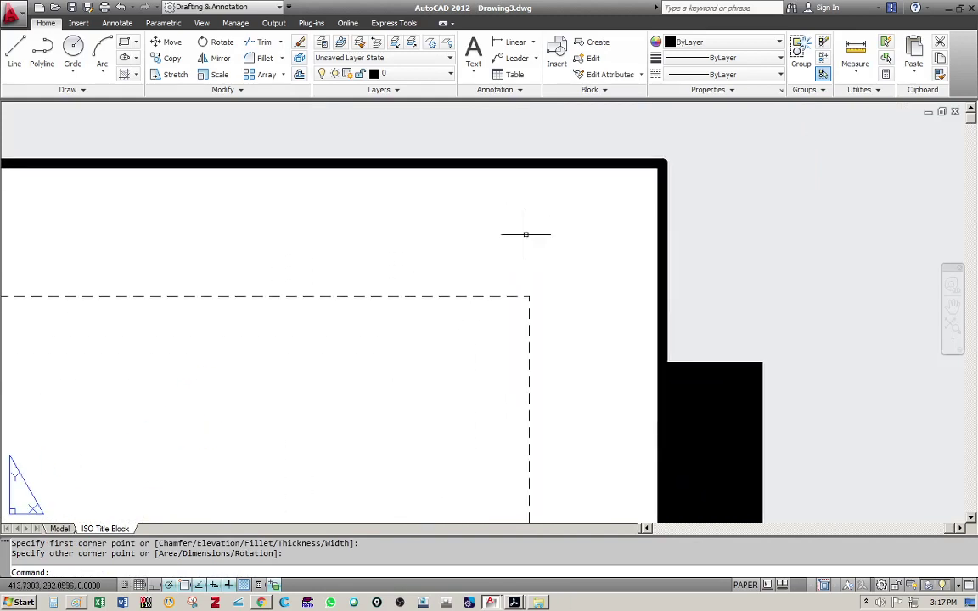
middle_drag(436, 255, 579, 225)
middle_drag(298, 201, 373, 206)
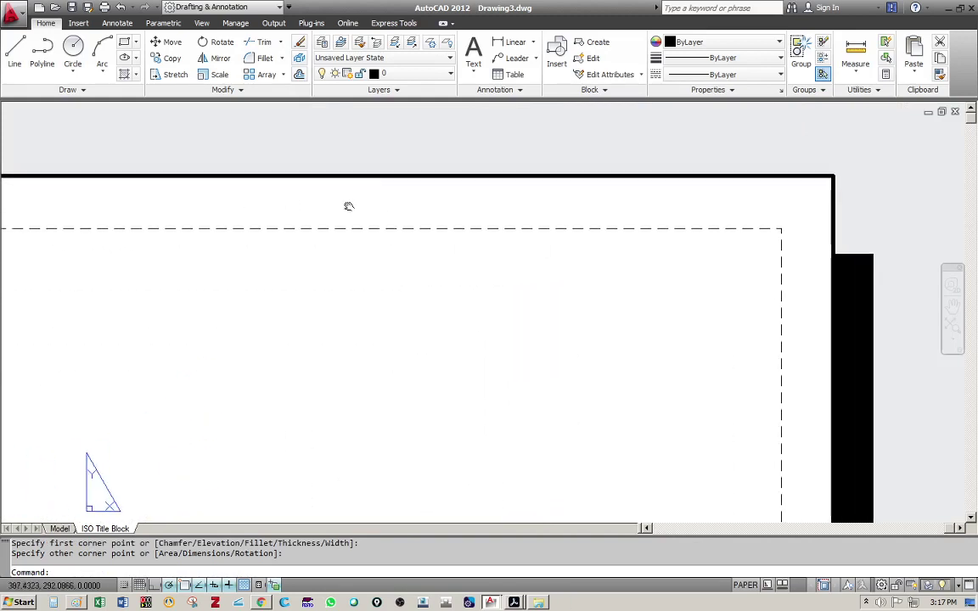
click(227, 587)
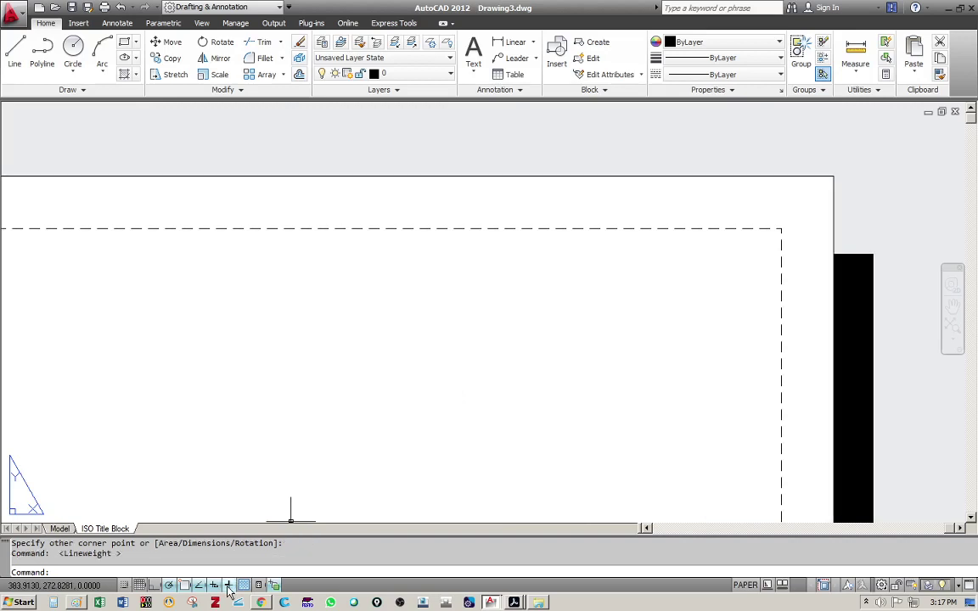
click(227, 587)
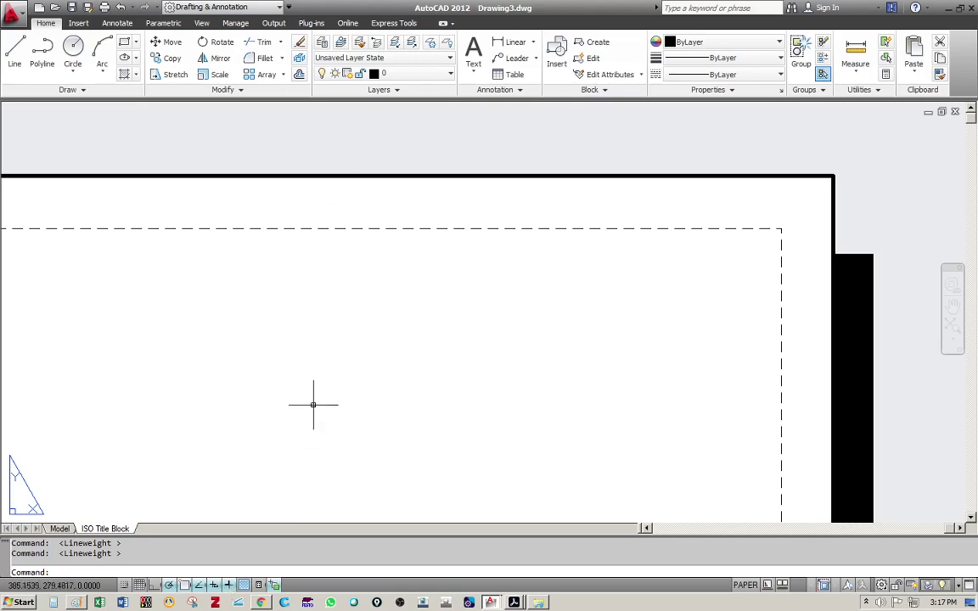
click(229, 587)
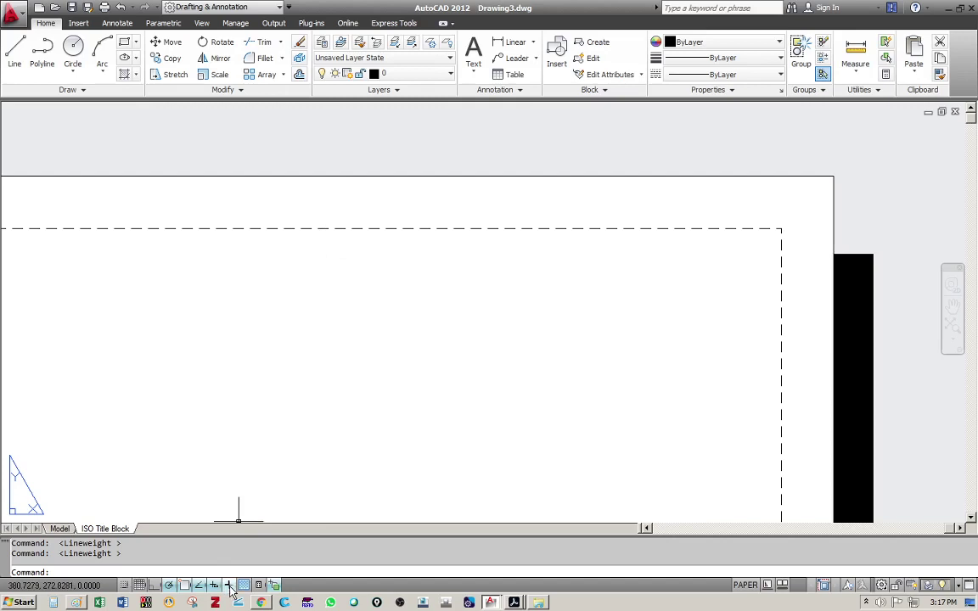
Step: Zoom out and pan to centre the whole layout, briefly selecting the viewport border
scroll(238, 306, down, 4)
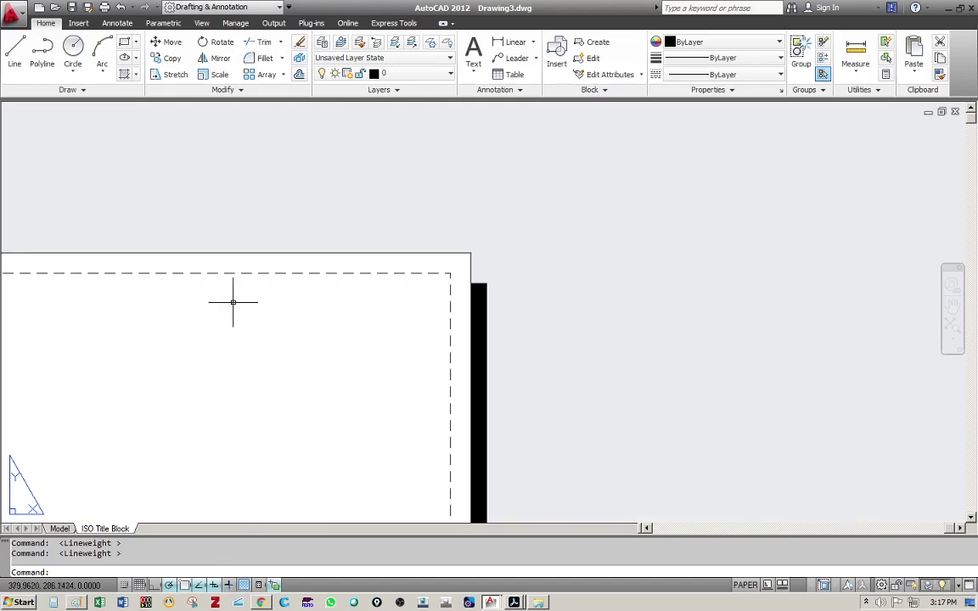
middle_drag(234, 301, 590, 194)
scroll(589, 196, down, 2)
scroll(436, 255, down, 2)
middle_drag(407, 273, 460, 235)
scroll(510, 233, down, 2)
click(394, 161)
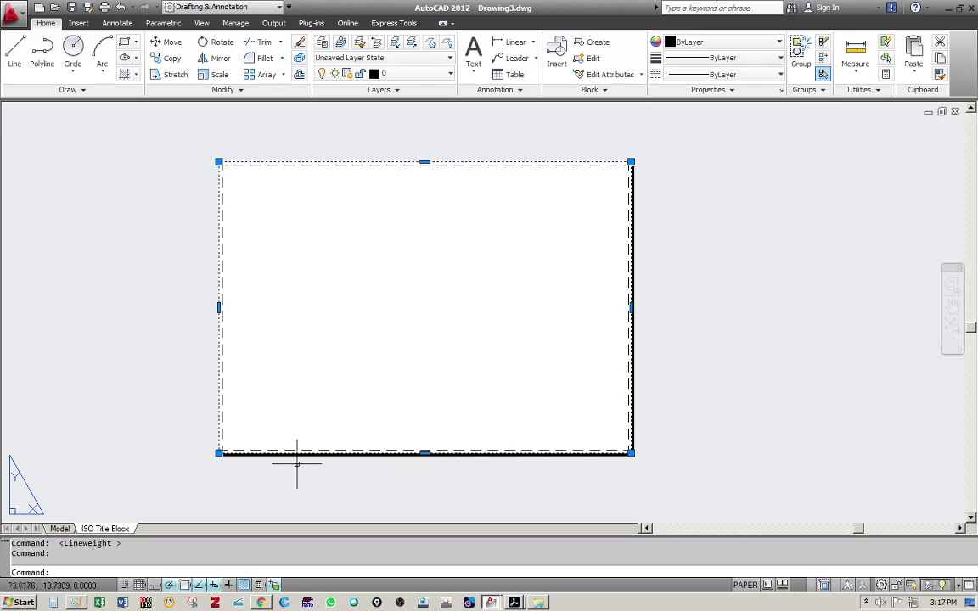
key(Escape)
middle_drag(364, 247, 332, 245)
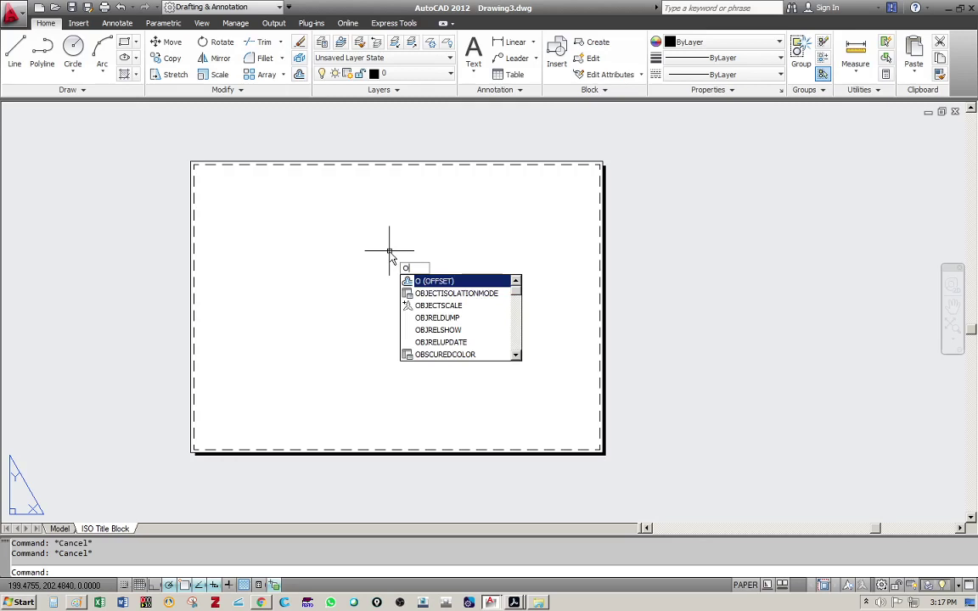
Step: Offset the sheet border 10 units inward to create the inner frame
key(Return)
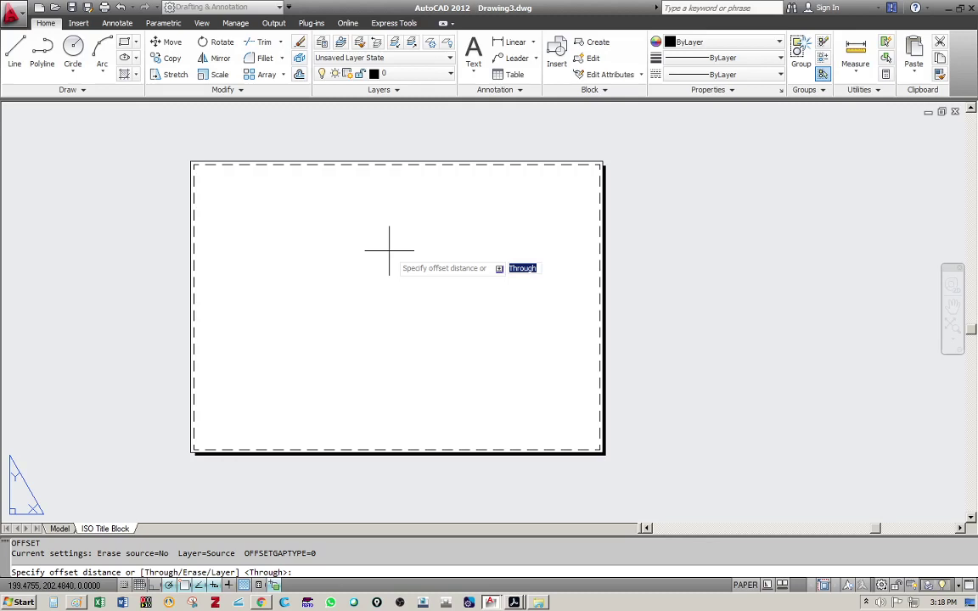
text(10)
key(Return)
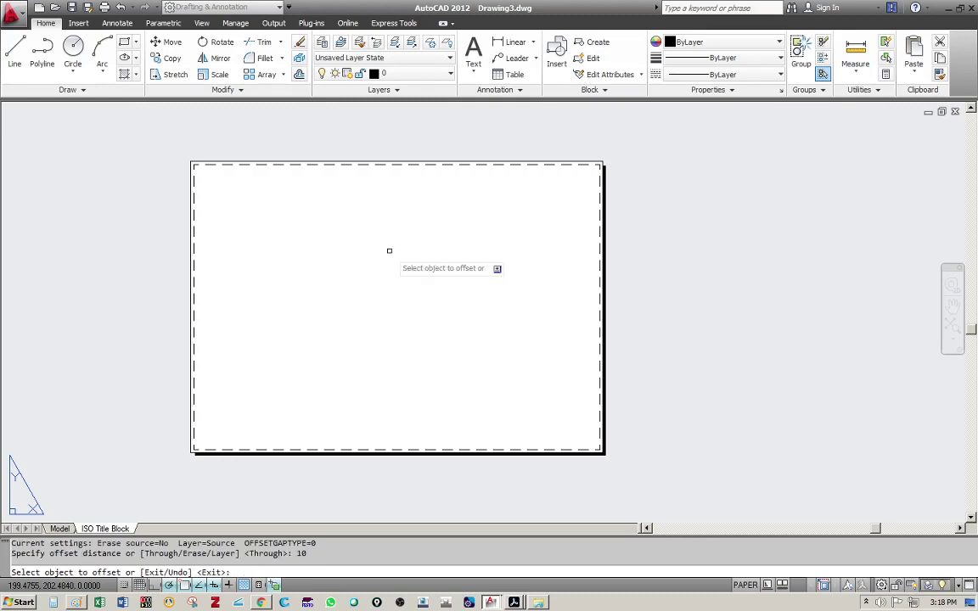
click(382, 162)
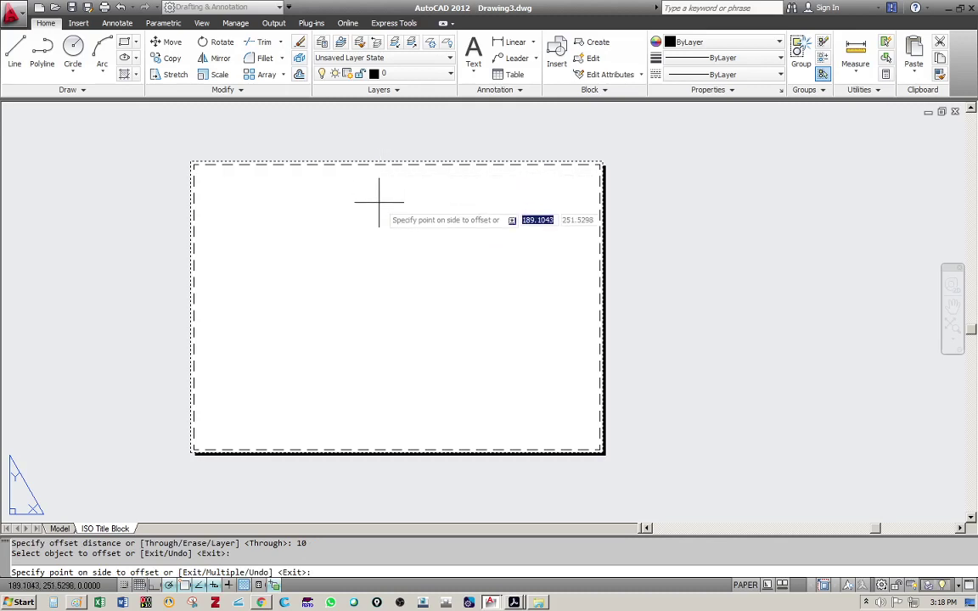
click(379, 202)
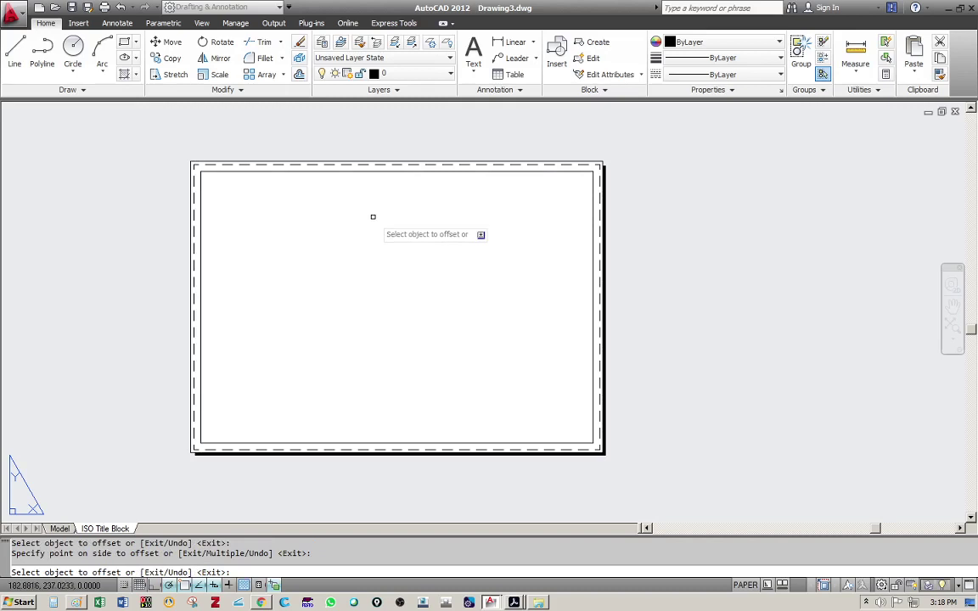
key(Escape)
Step: Select the new inner frame and check its top edge in view
click(349, 173)
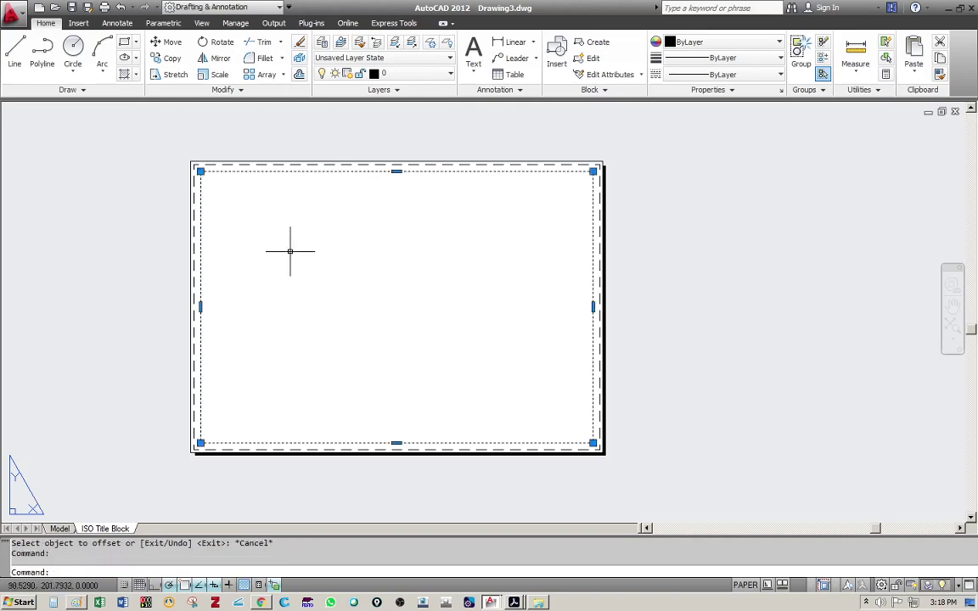
scroll(293, 212, up, 3)
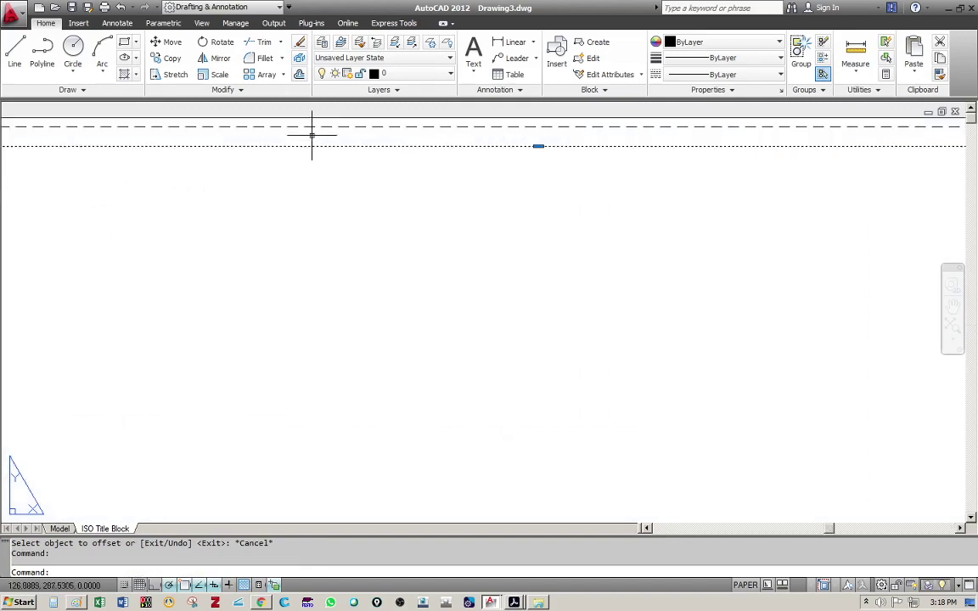
middle_drag(313, 131, 300, 201)
key(Escape)
scroll(331, 272, down, 3)
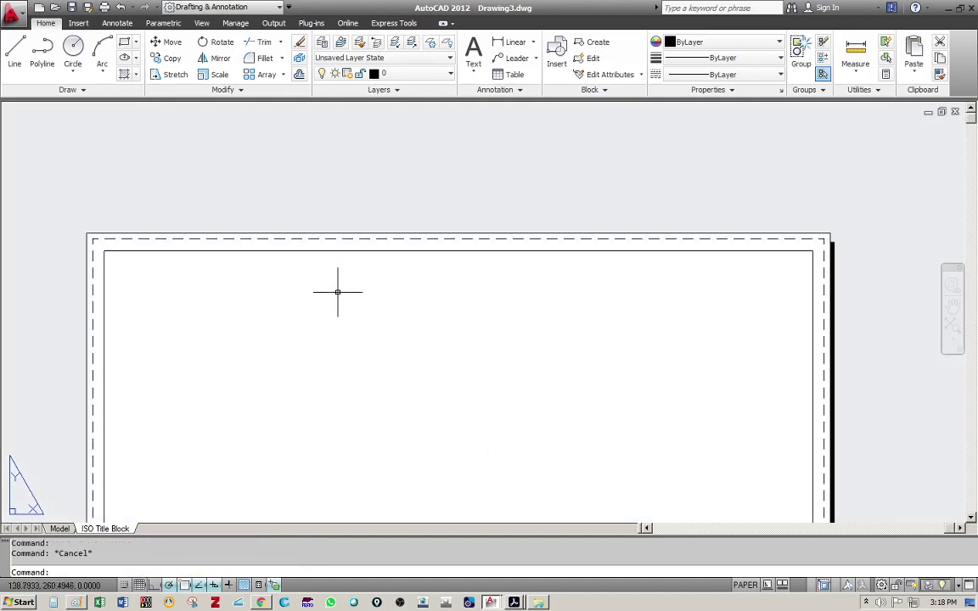
middle_drag(343, 303, 337, 230)
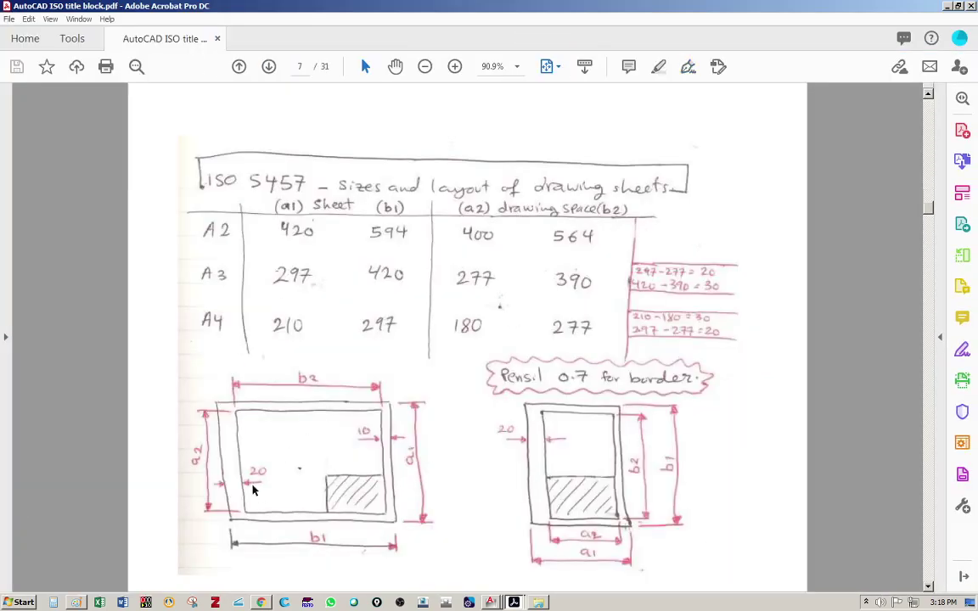
Step: Look over the A3/A4 frame margin sketches in the PDF, then return to AutoCAD
ctrl+scroll(251, 488, up, 5)
ctrl+scroll(267, 466, down, 3)
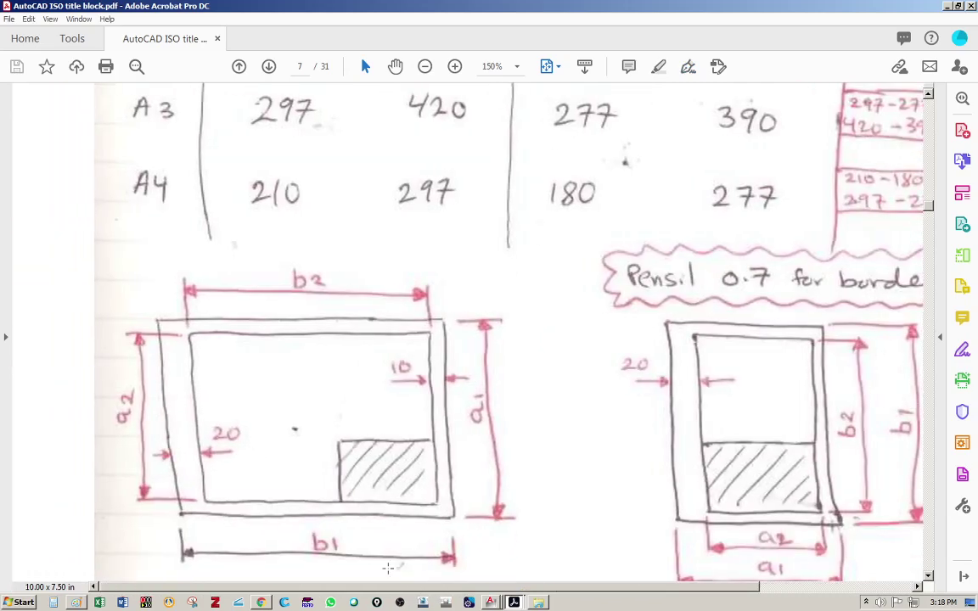
scroll(299, 473, left, 1)
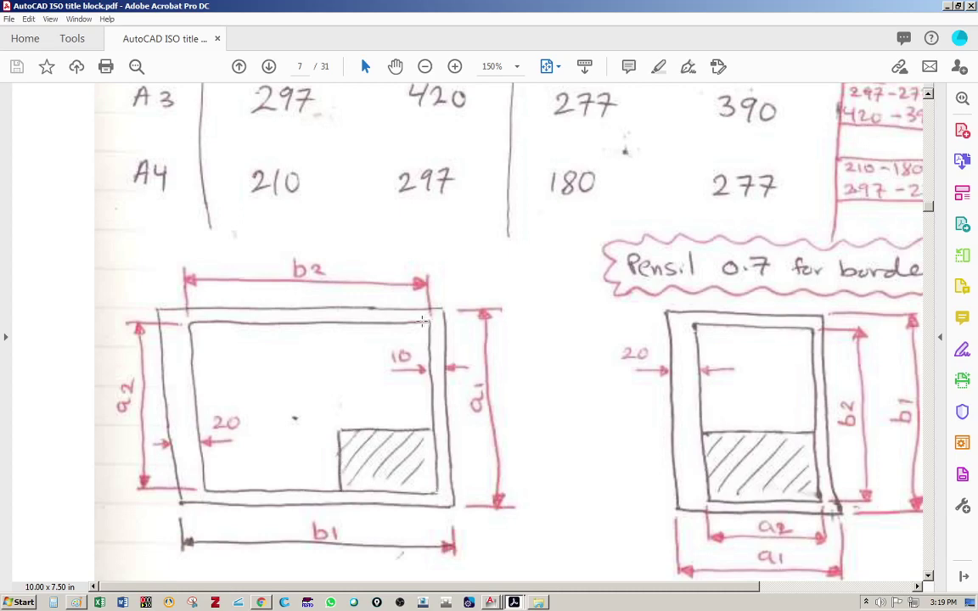
key(alt+Tab)
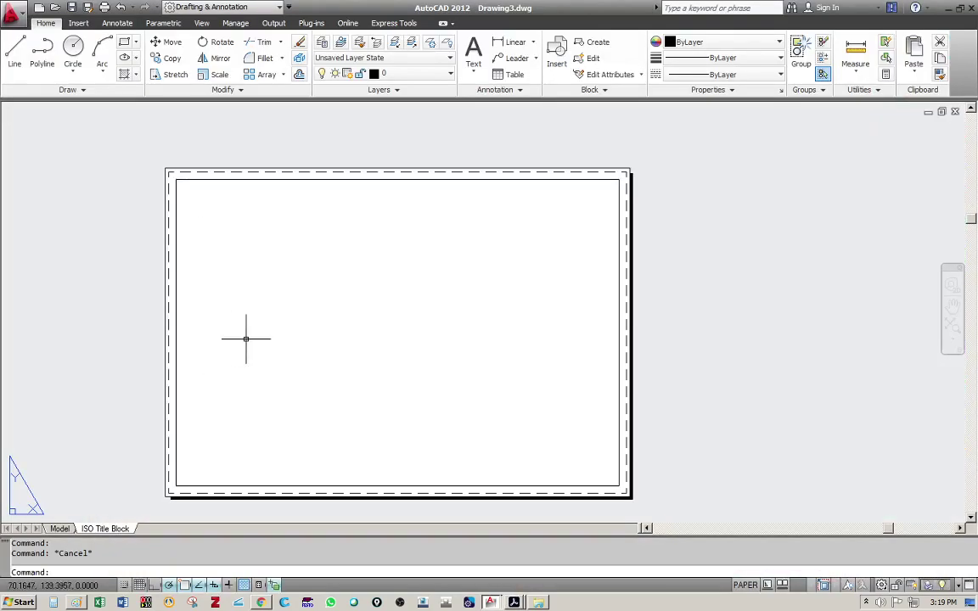
Step: Explode the inner frame rectangle into separate lines and check its left edge
click(175, 264)
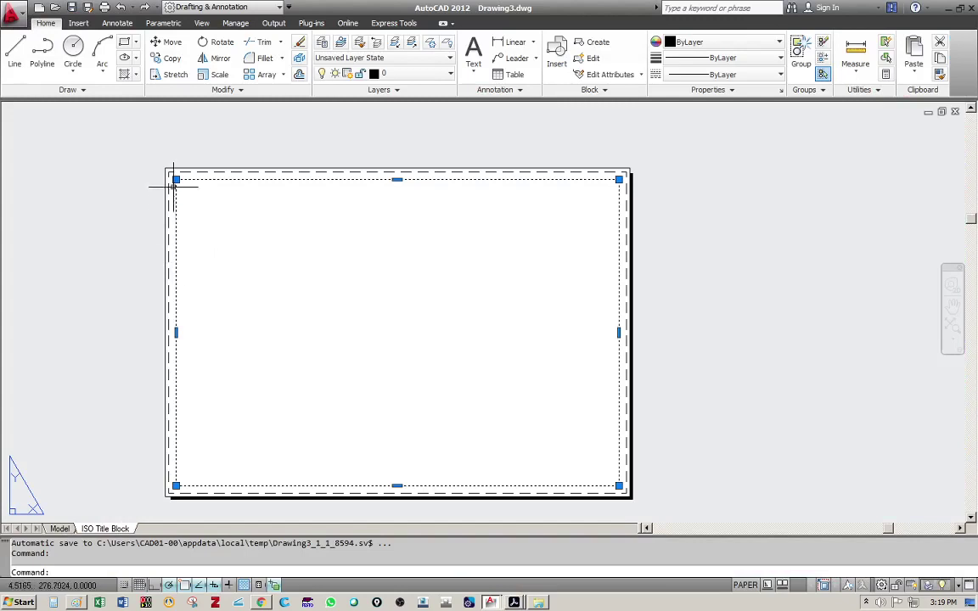
key(Escape)
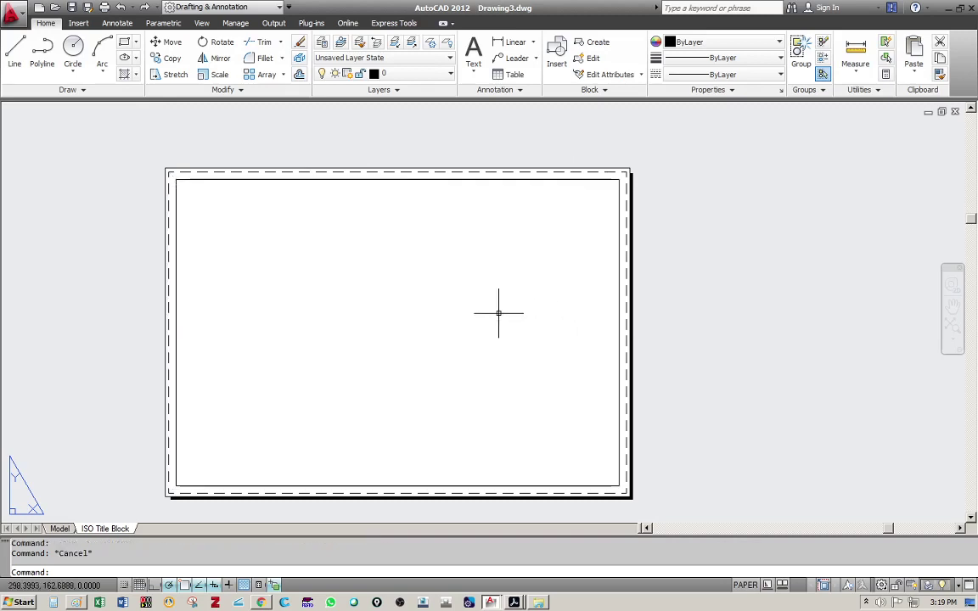
click(350, 178)
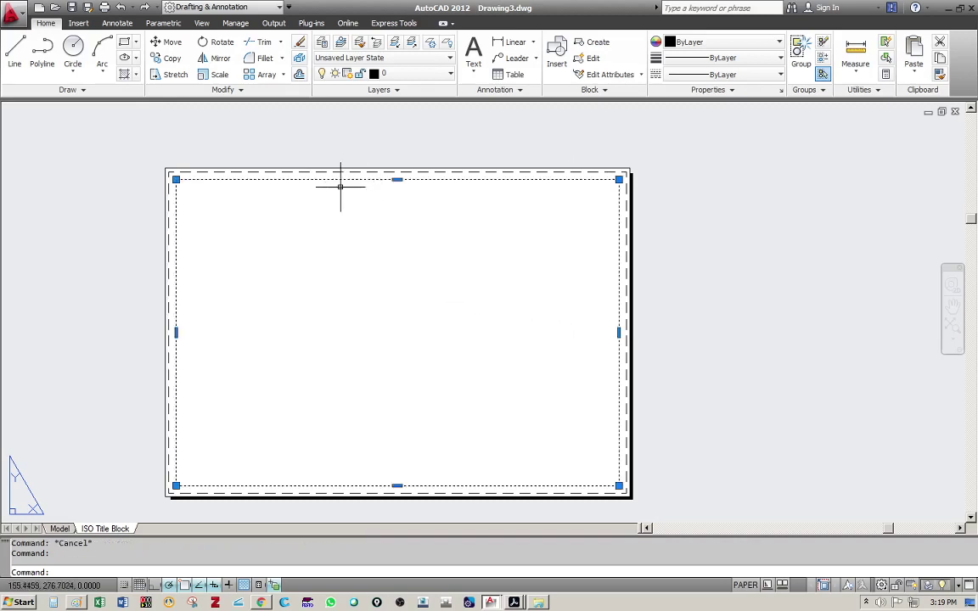
key(Escape)
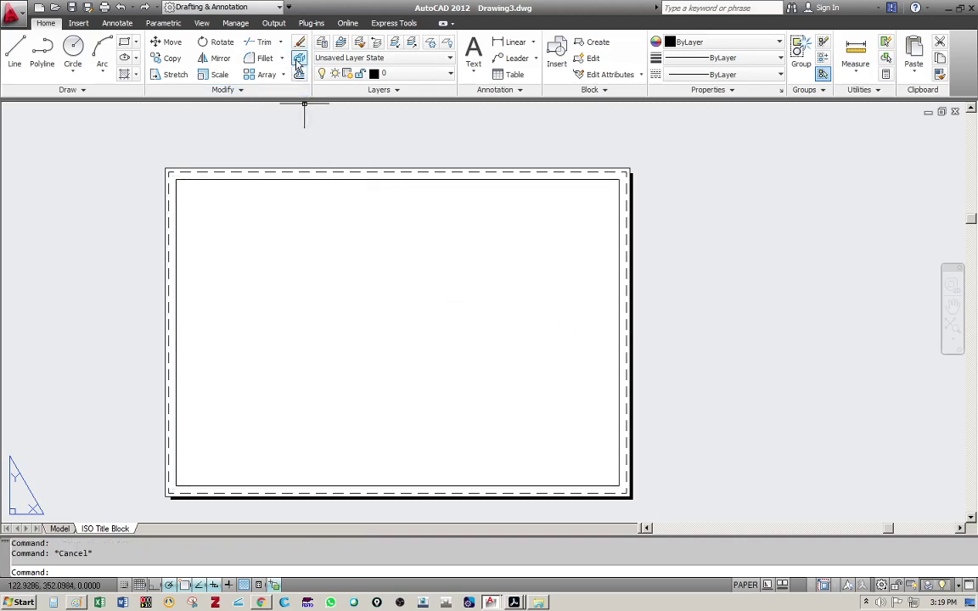
click(299, 59)
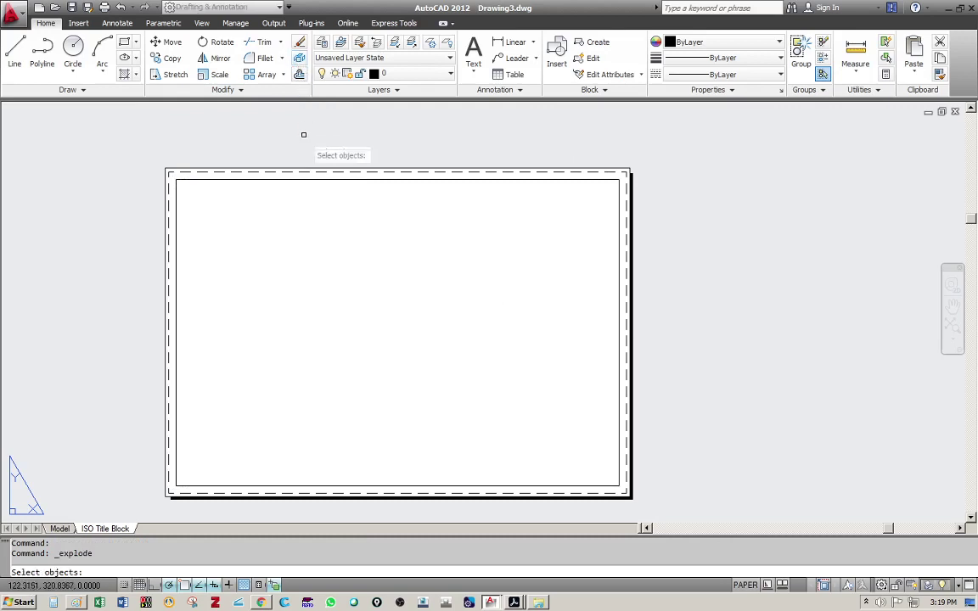
click(307, 179)
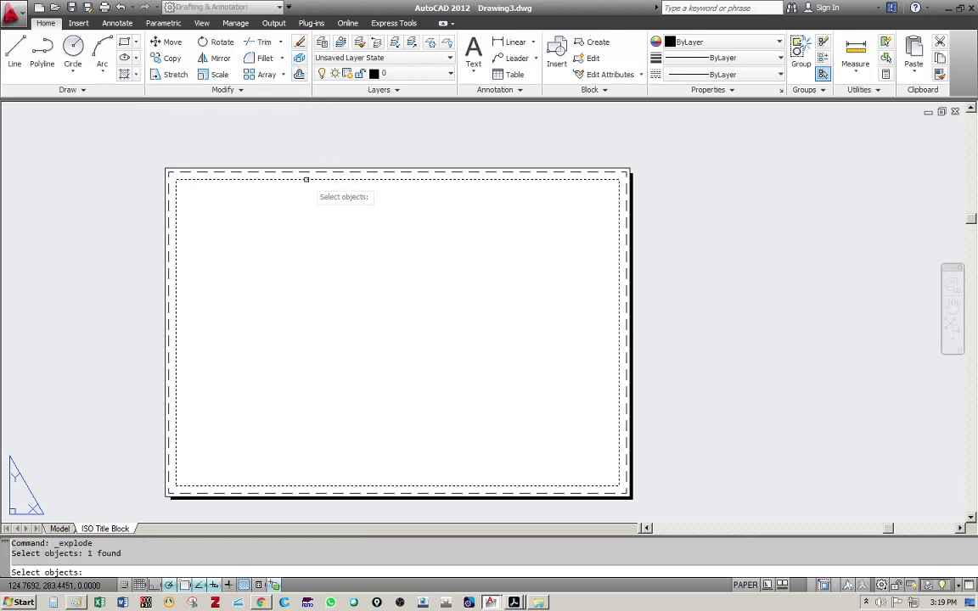
key(Return)
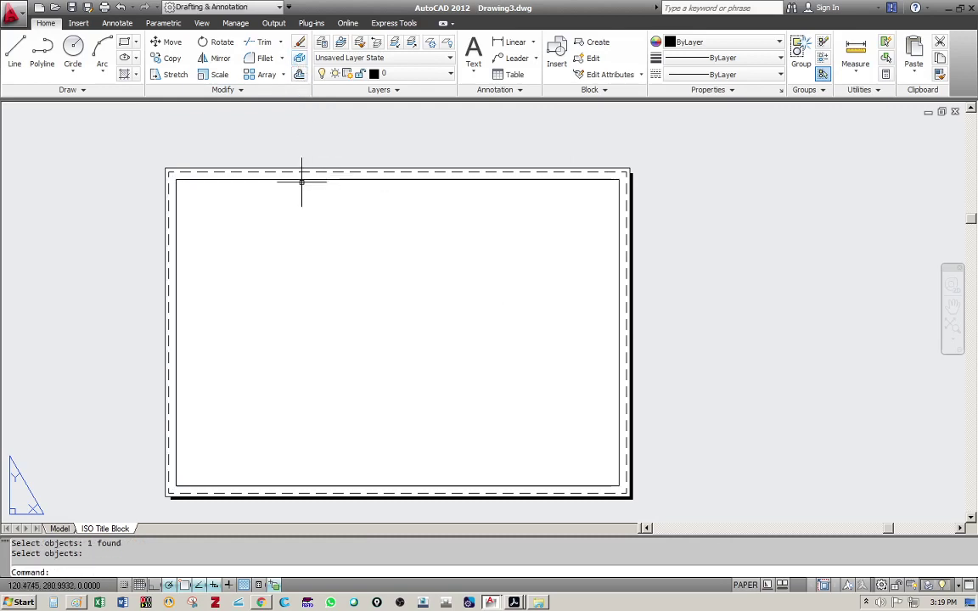
click(177, 235)
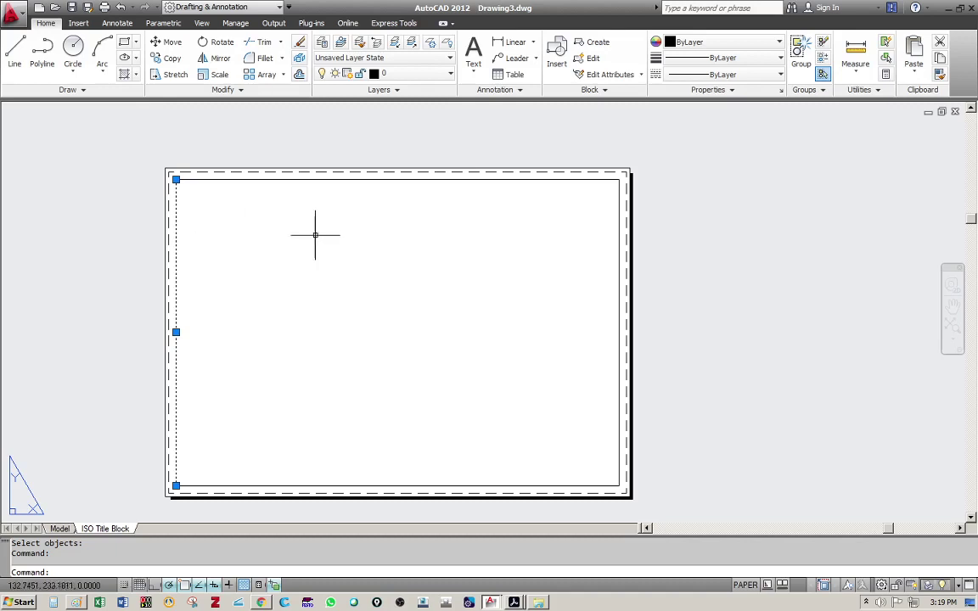
key(Escape)
Step: Offset the inner frame's left line 10 units to the right and delete the original
click(299, 74)
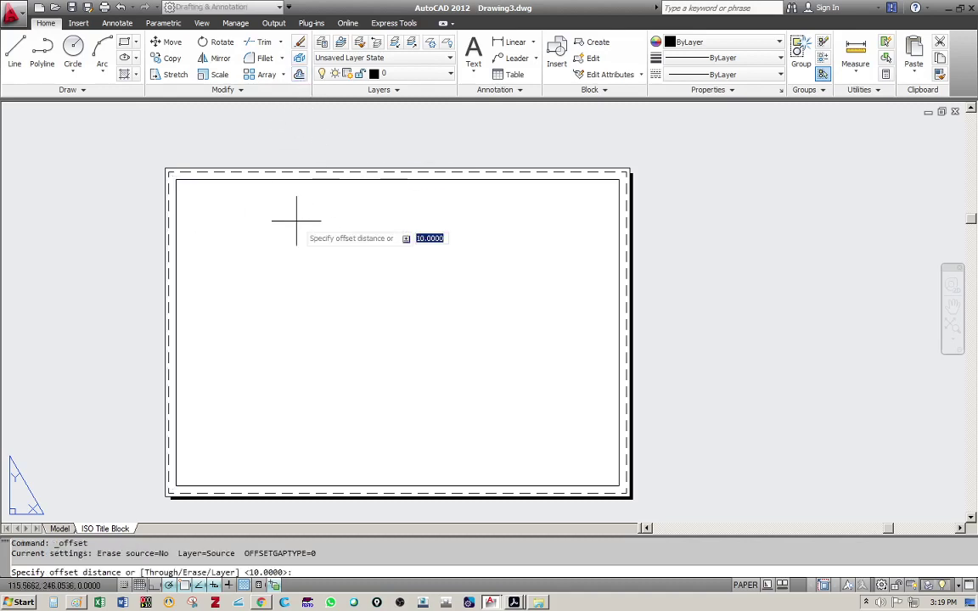
key(Return)
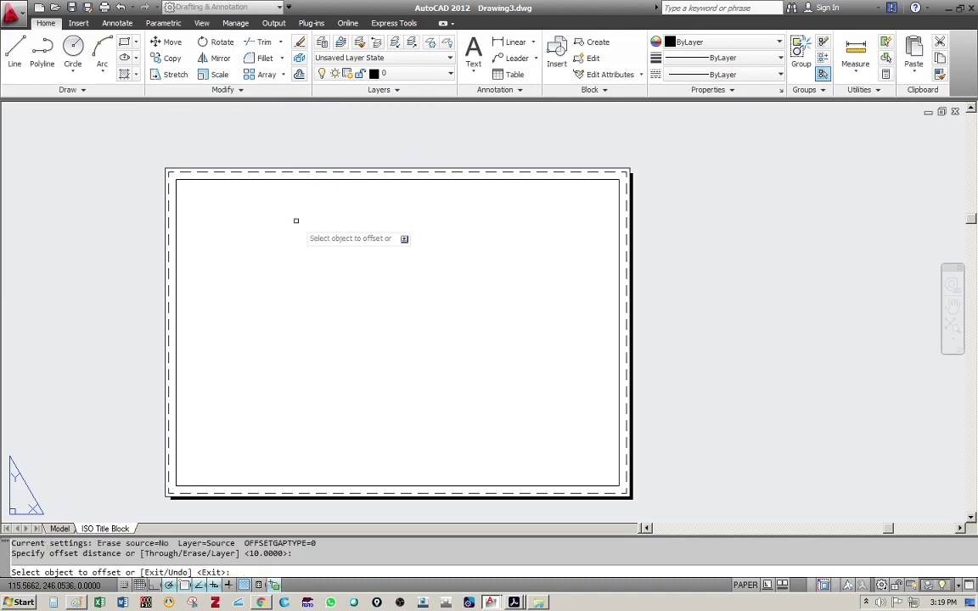
click(177, 239)
click(196, 231)
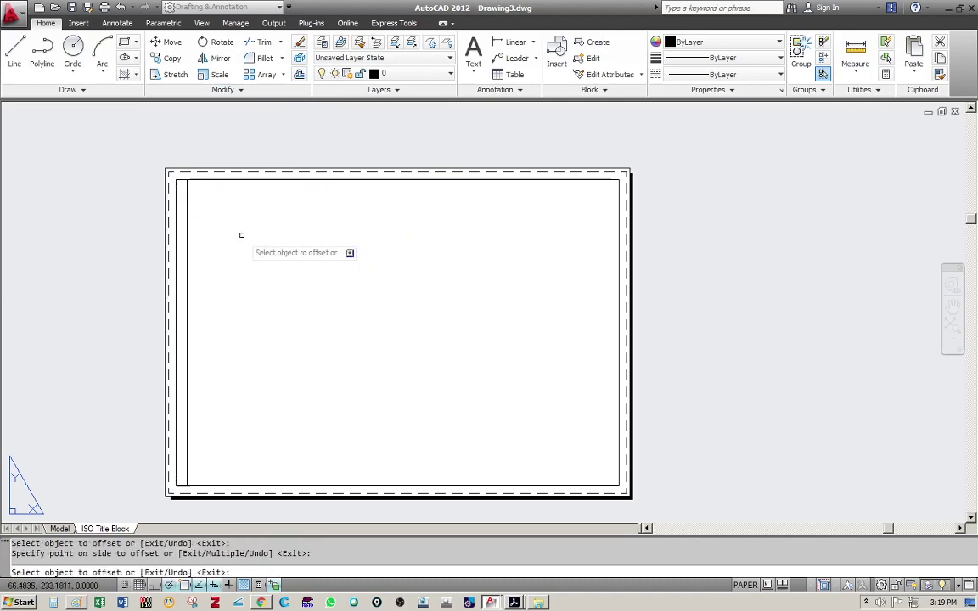
key(Escape)
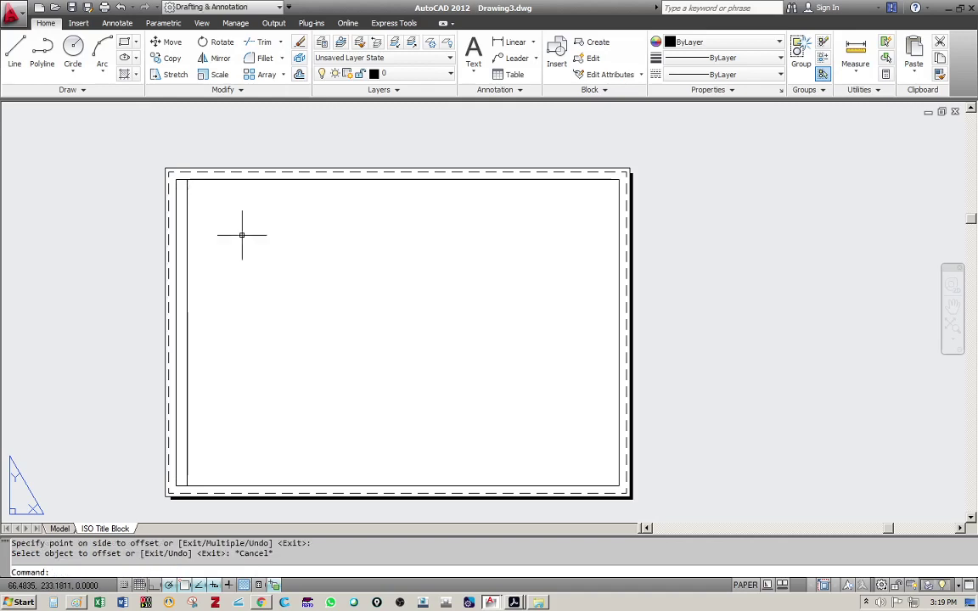
click(176, 231)
key(Delete)
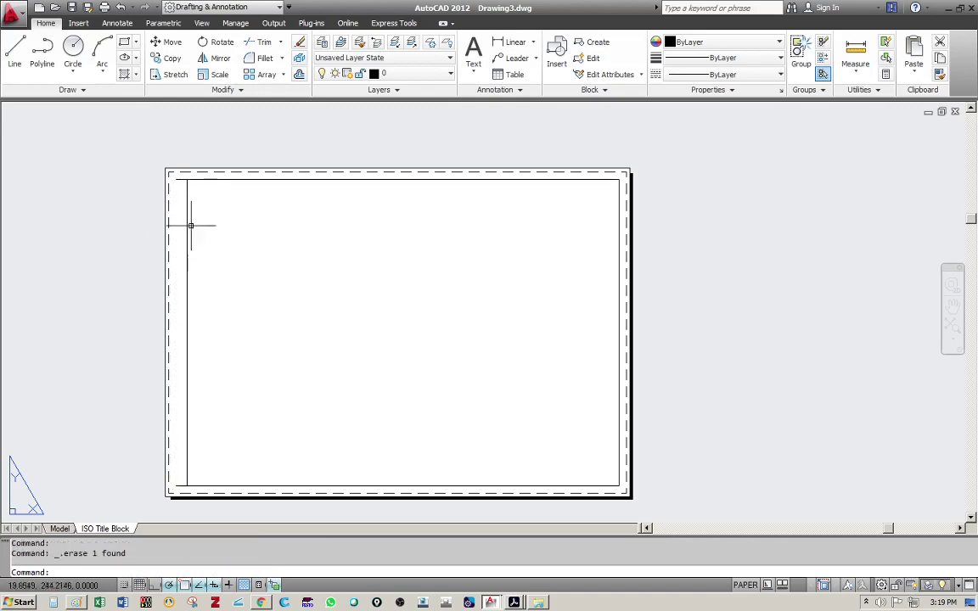
scroll(175, 179, up, 6)
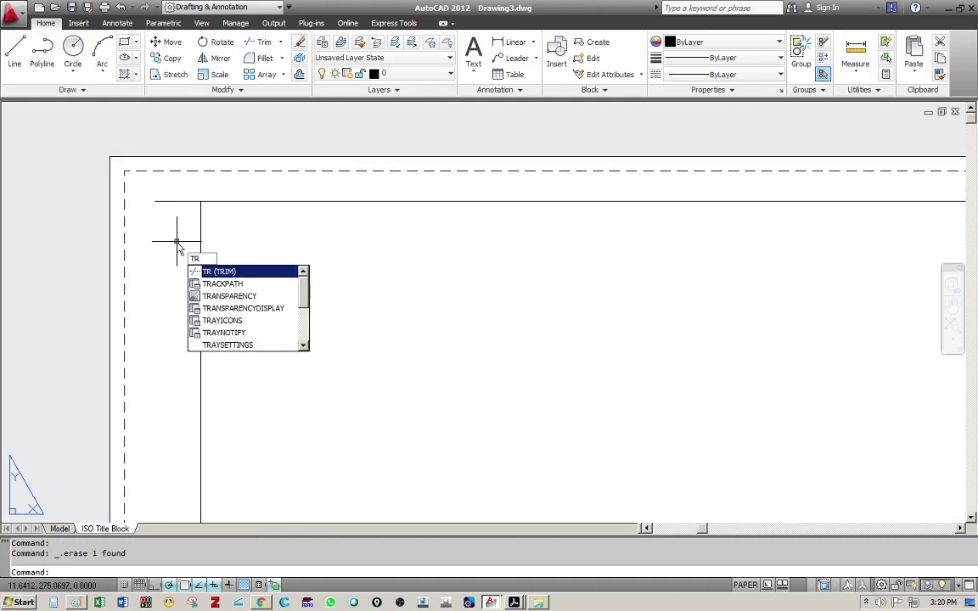
Step: Trim the top line's overhang past the new left edge using all lines as cutting edges
key(Return)
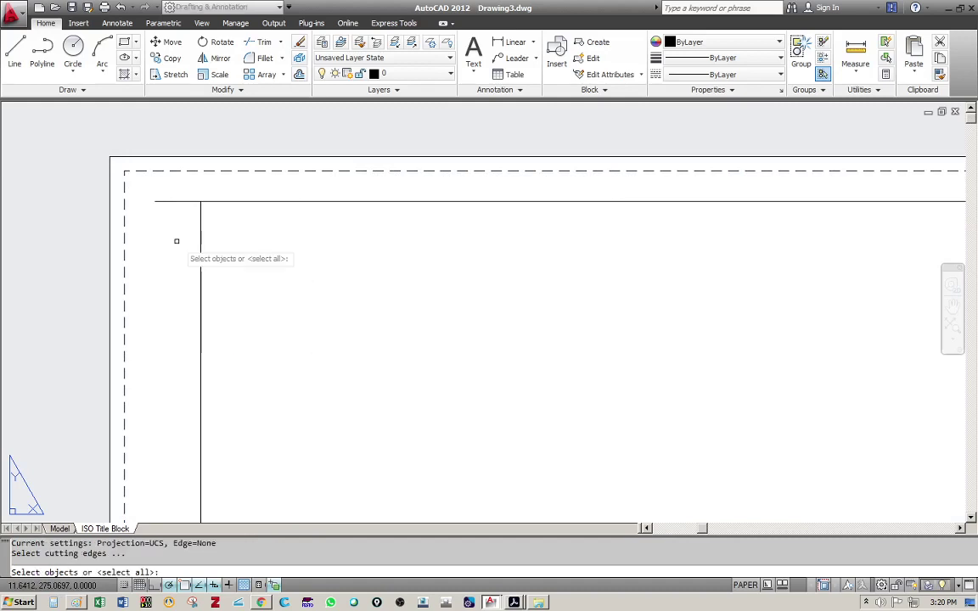
key(Return)
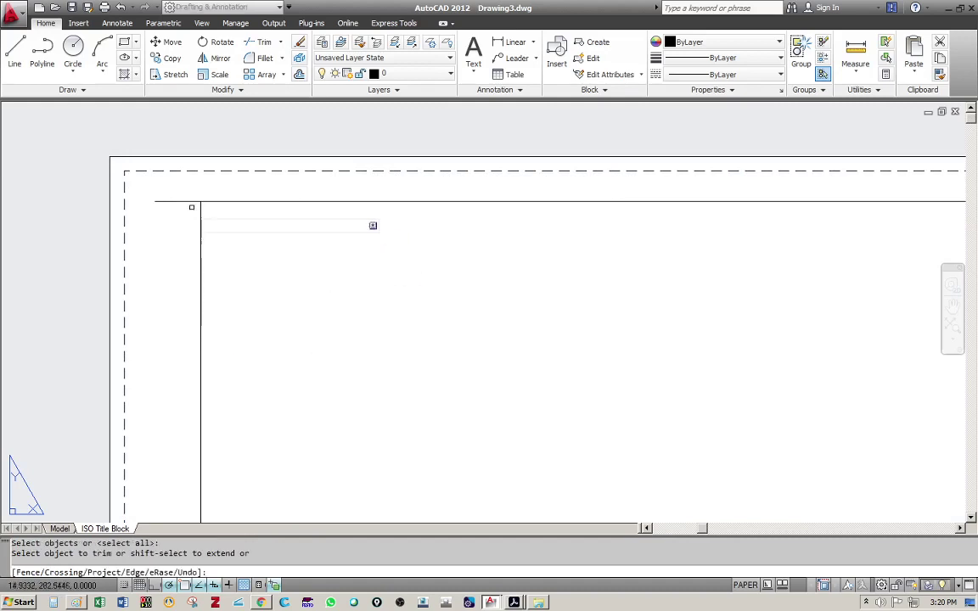
click(192, 201)
scroll(191, 201, down, 5)
scroll(170, 364, up, 5)
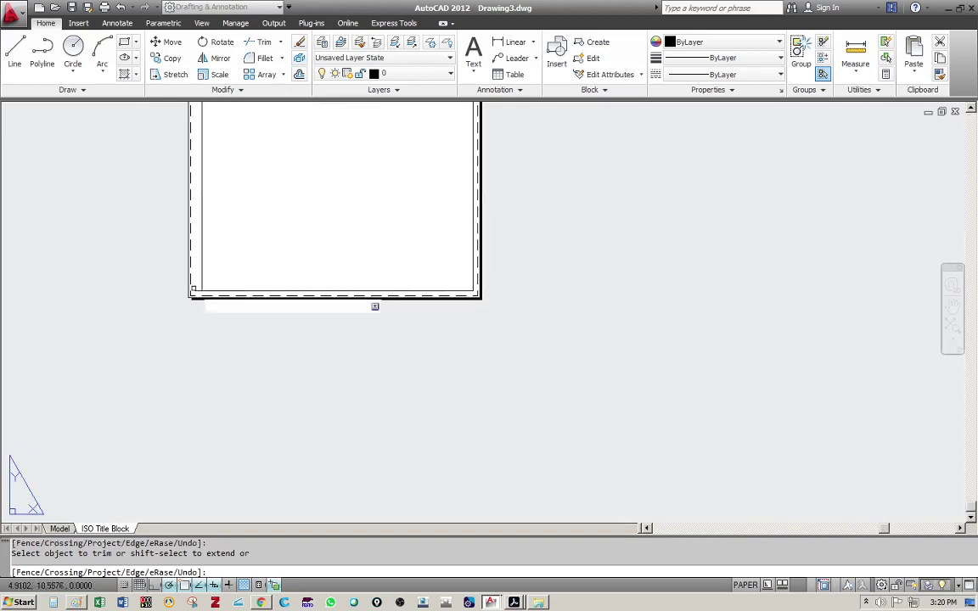
scroll(340, 187, down, 5)
key(Escape)
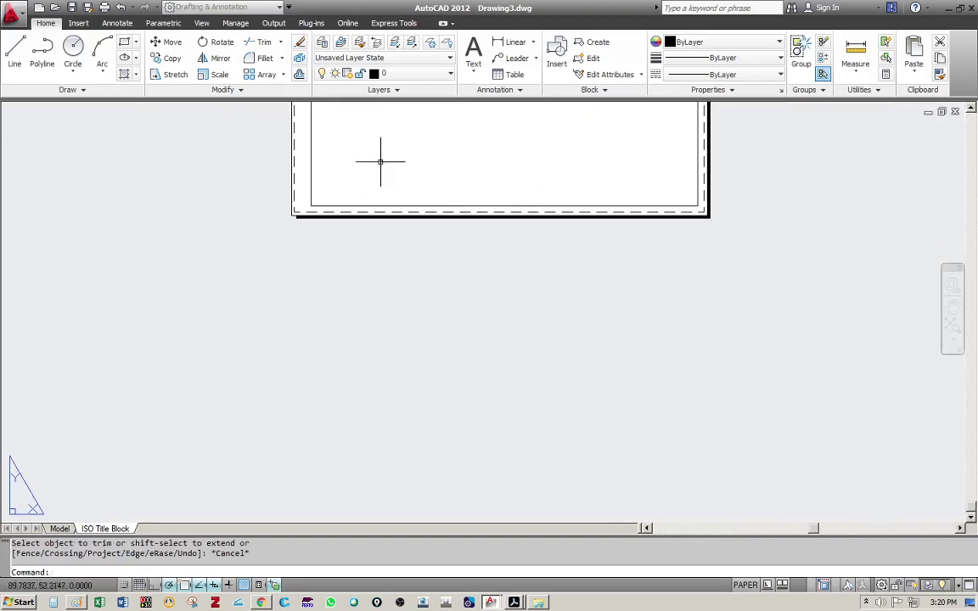
middle_drag(382, 160, 229, 321)
middle_drag(306, 299, 352, 352)
key(Escape)
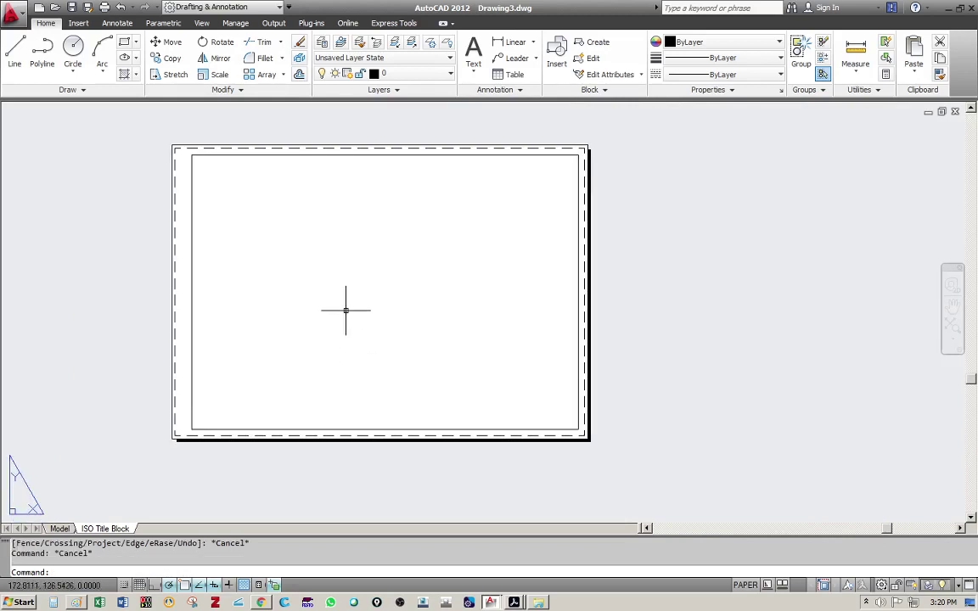
key(Escape)
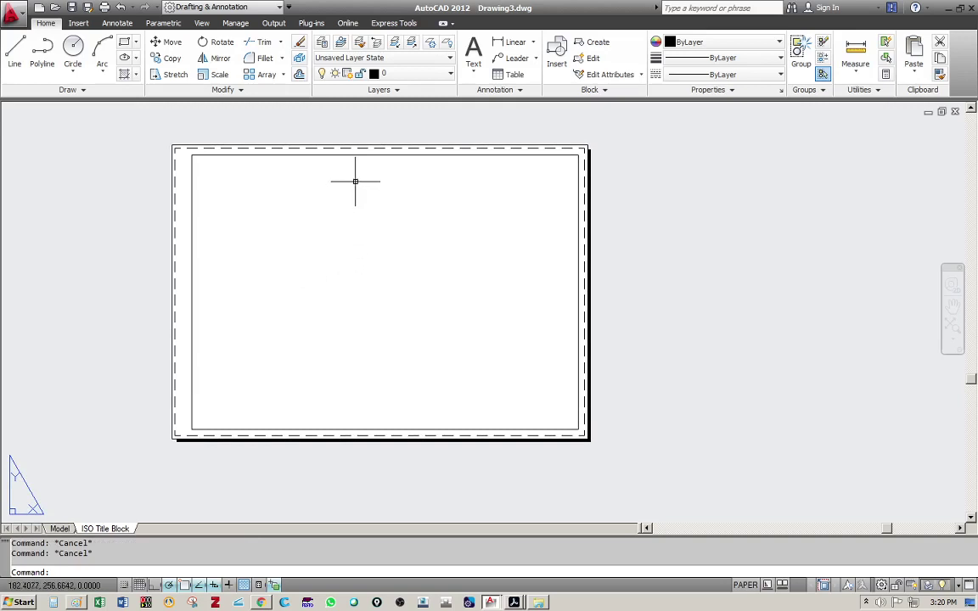
click(14, 51)
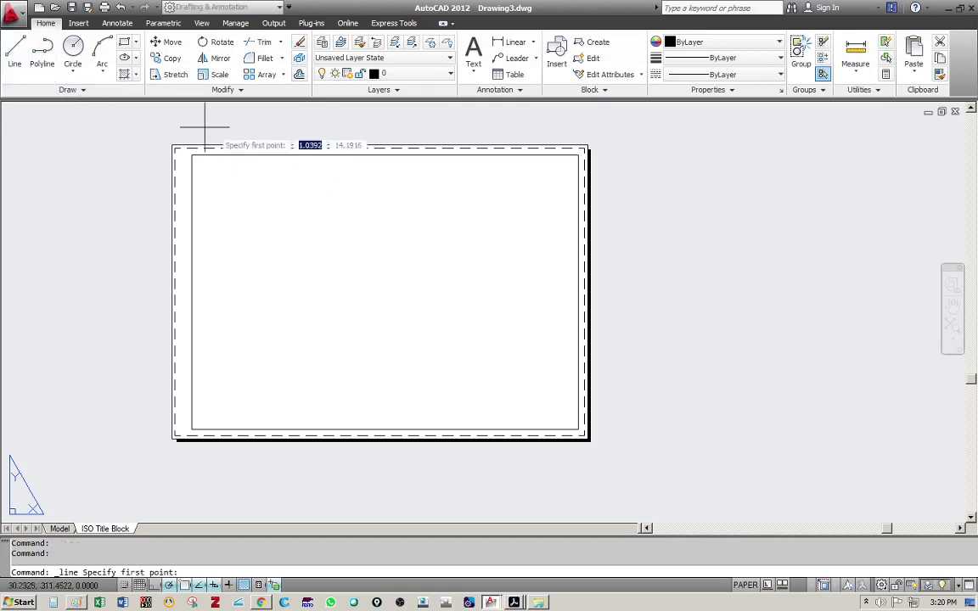
click(376, 124)
click(378, 476)
key(Escape)
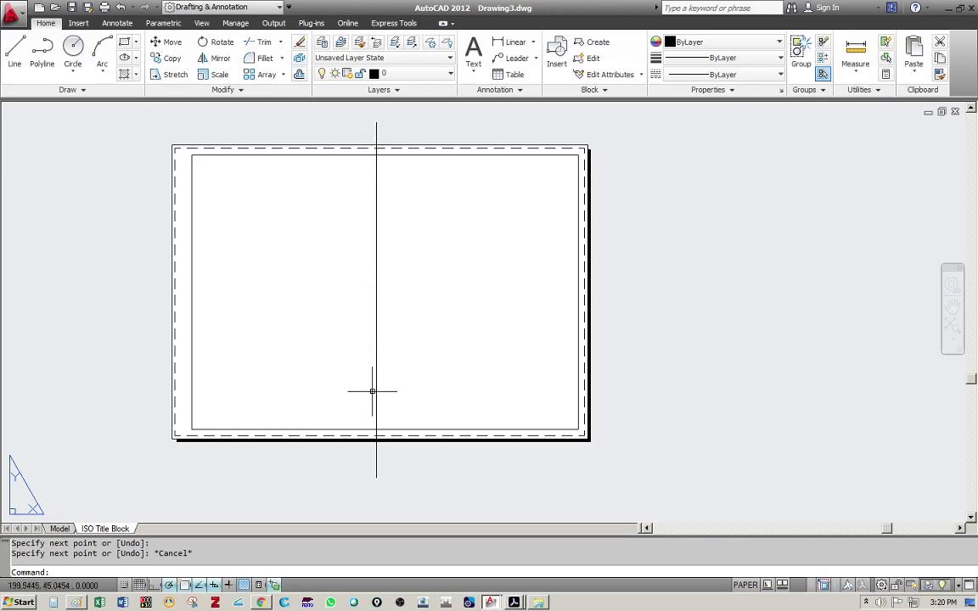
click(389, 264)
click(309, 297)
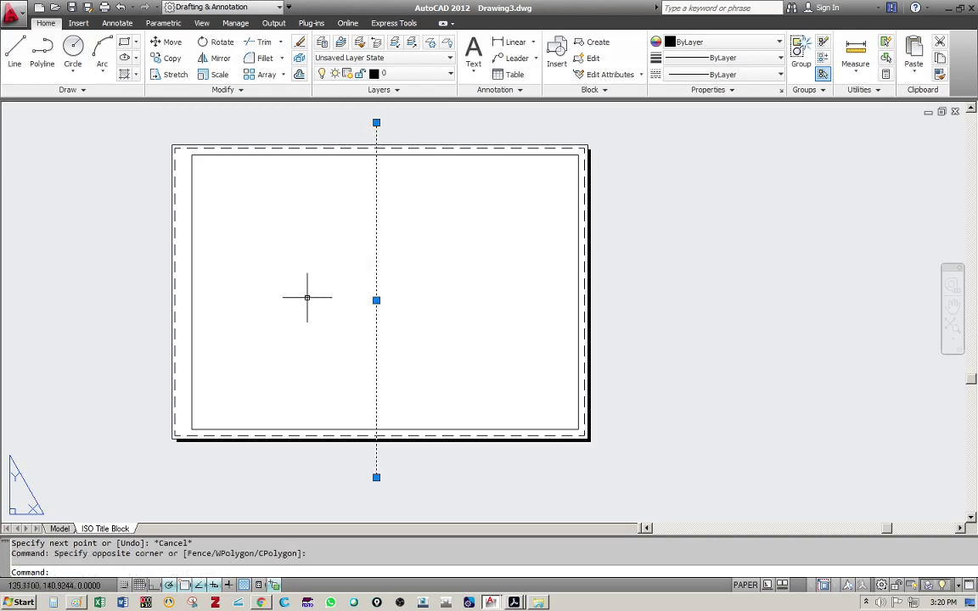
key(Delete)
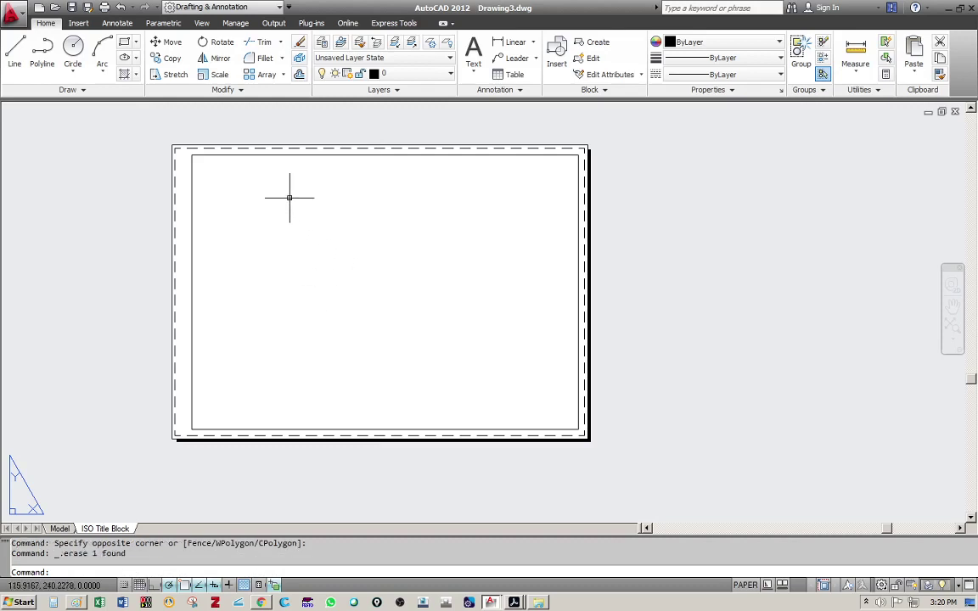
Step: Draw a 5-unit line from the midpoint of the top border
text(l)
key(Return)
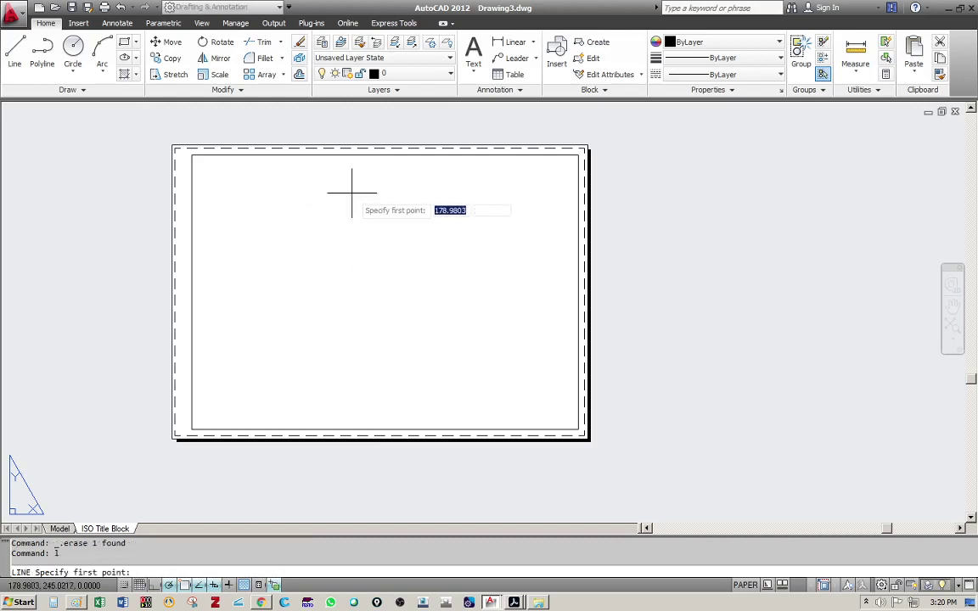
scroll(374, 158, up, 3)
scroll(352, 178, down, 2)
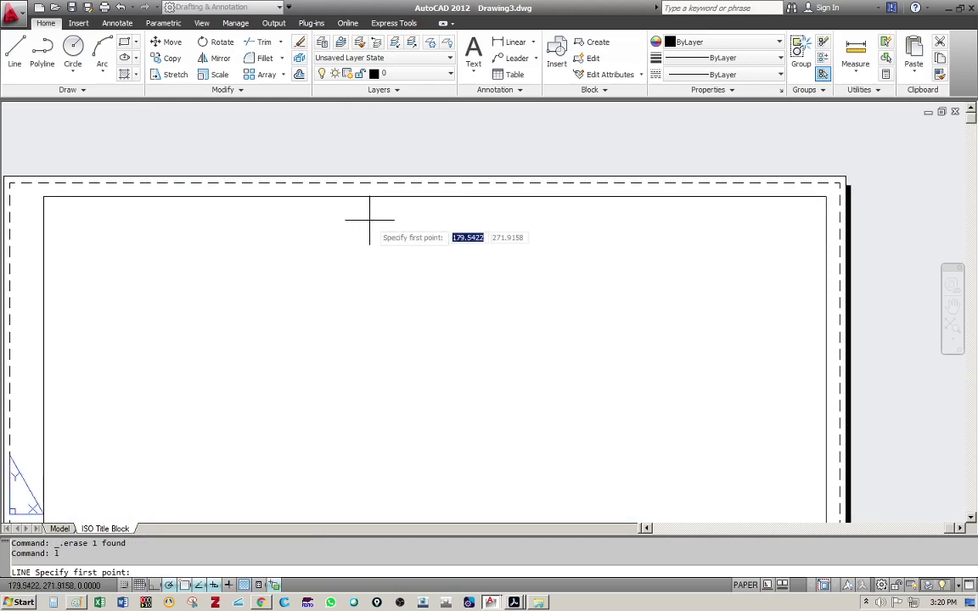
middle_drag(417, 233, 462, 231)
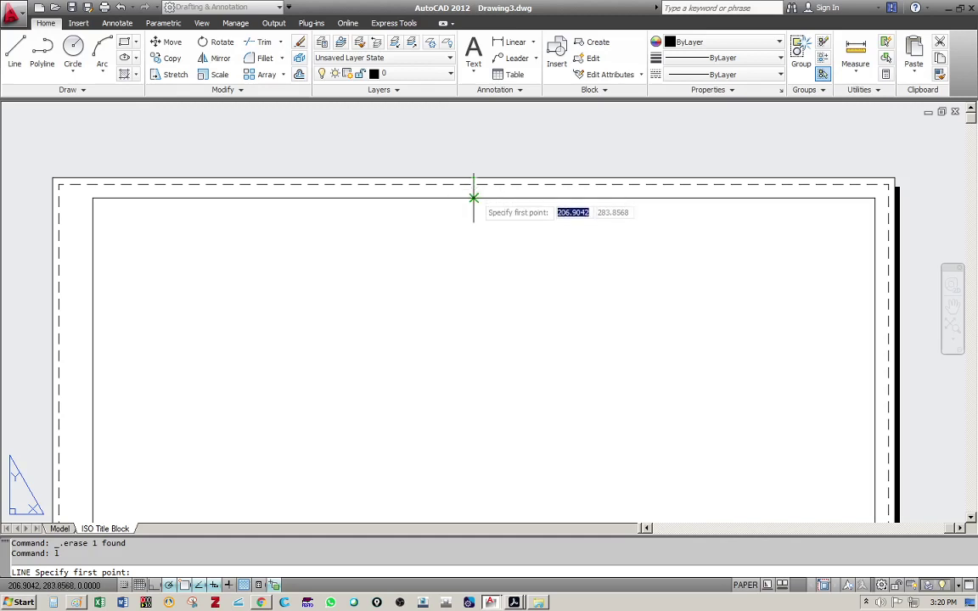
click(474, 198)
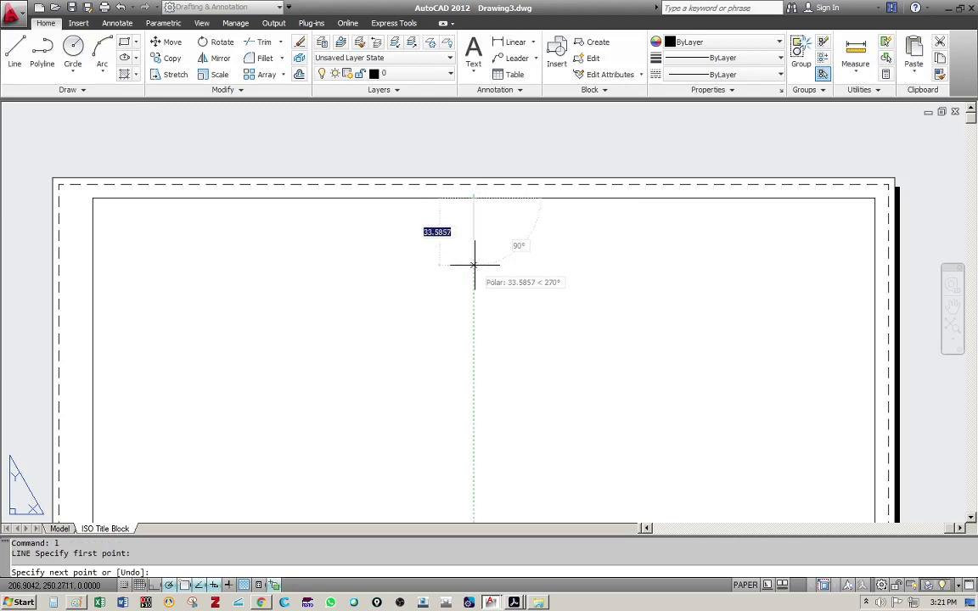
text(5)
key(Return)
key(Return)
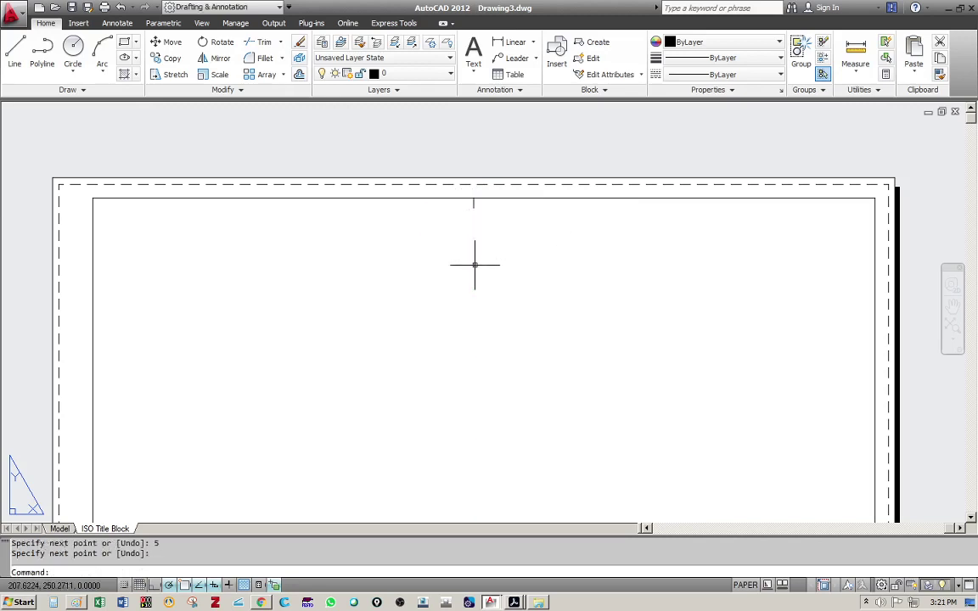
scroll(472, 191, up, 4)
scroll(469, 191, up, 1)
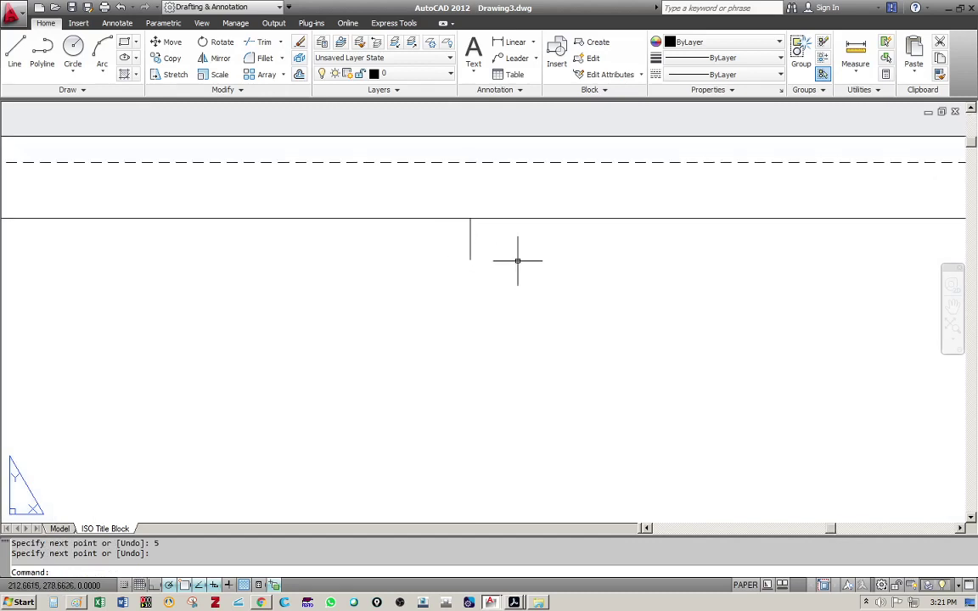
Step: Add a second 5-unit segment from the tick's end to complete the mark
key(Return)
click(470, 219)
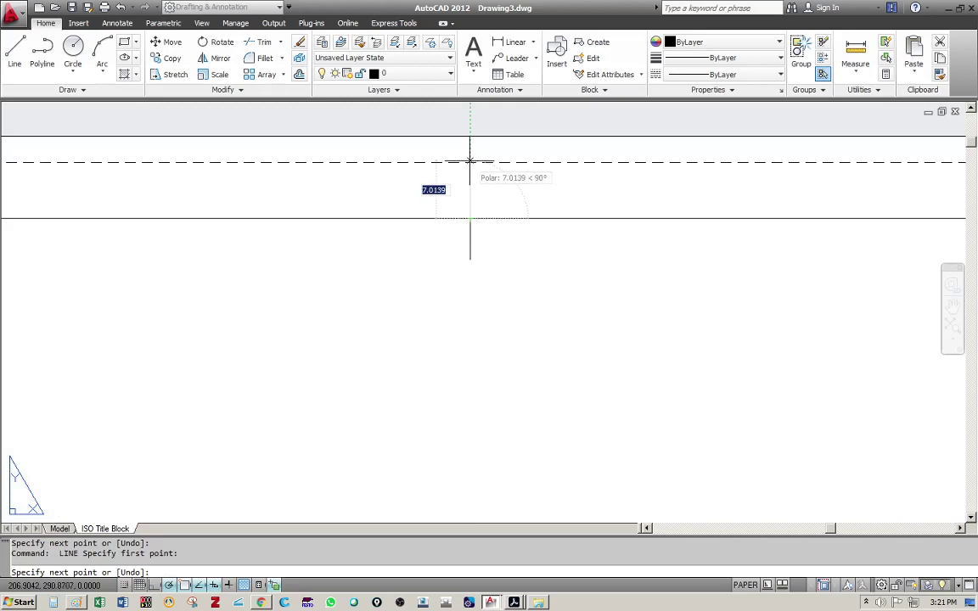
text(5)
key(Return)
key(Return)
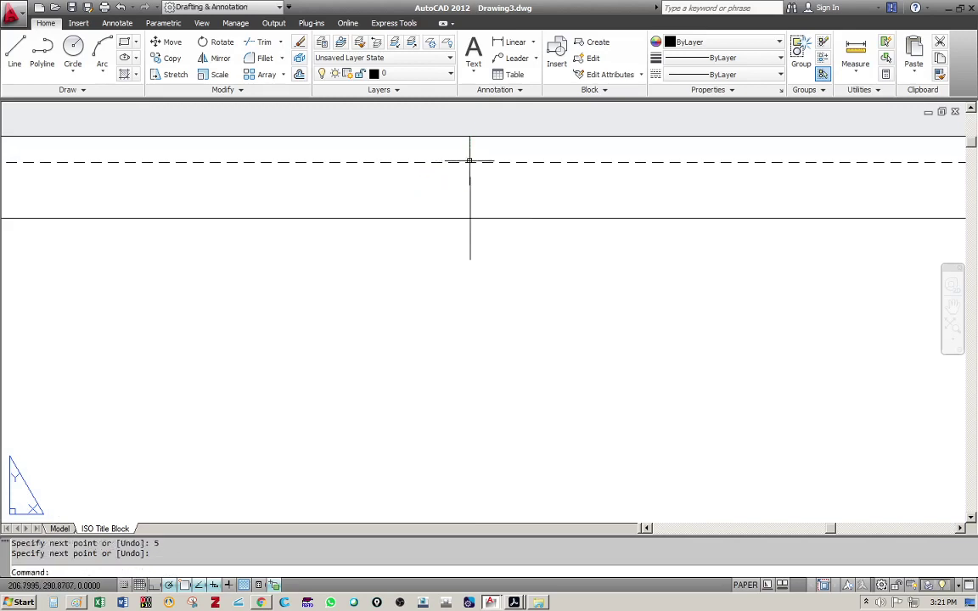
scroll(513, 244, down, 2)
middle_drag(506, 236, 509, 258)
scroll(454, 236, up, 1)
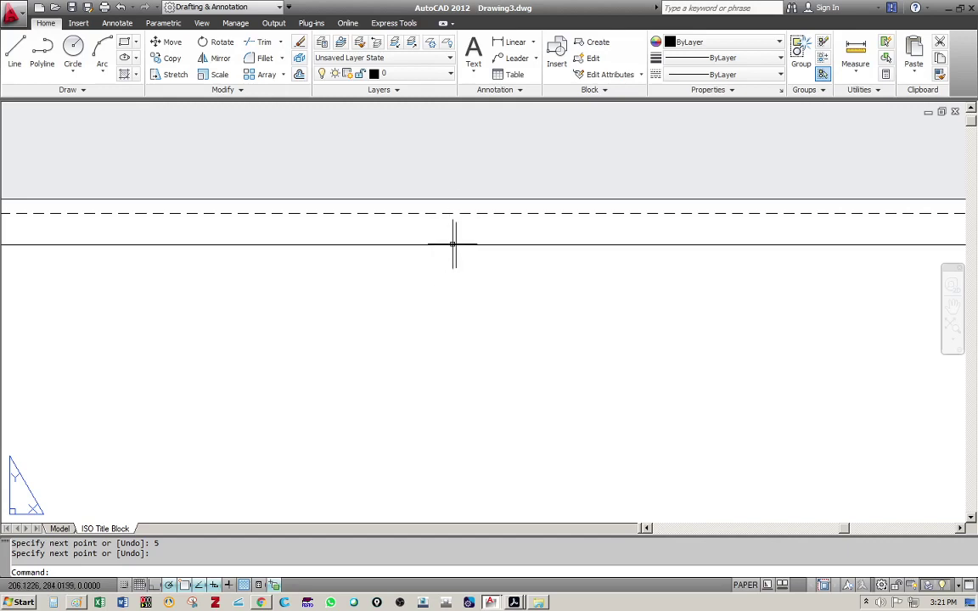
scroll(472, 272, down, 3)
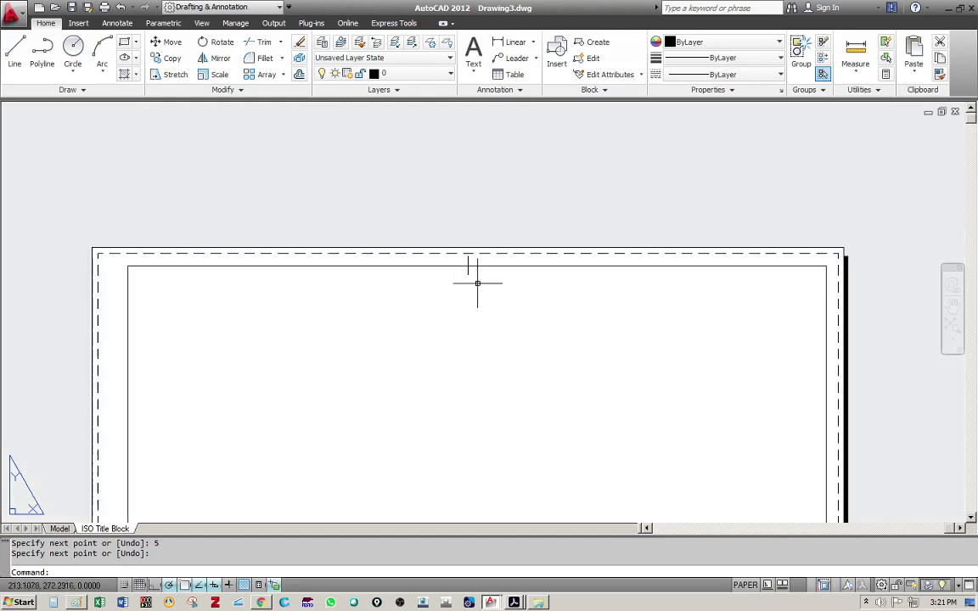
scroll(468, 262, up, 1)
scroll(469, 203, down, 2)
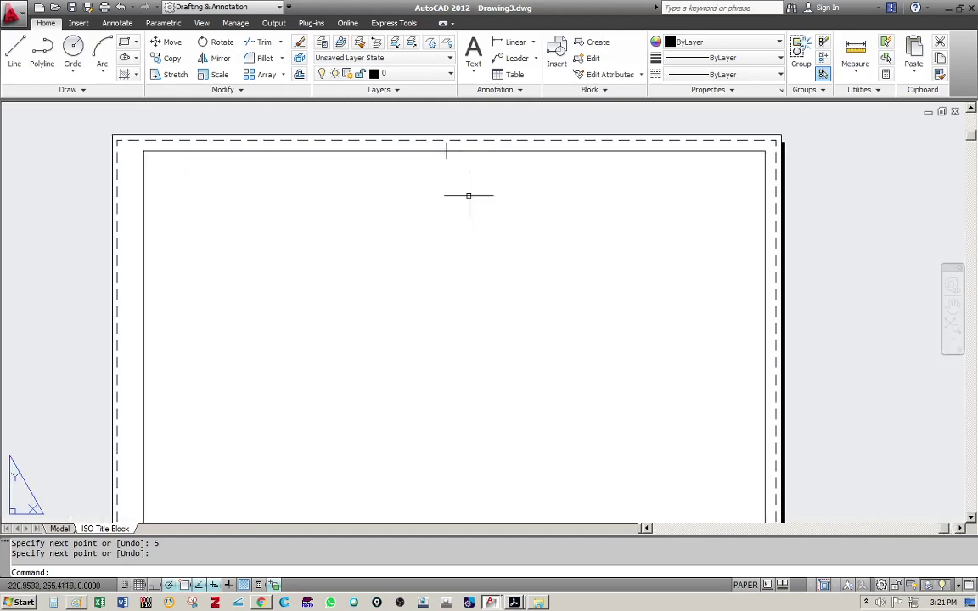
key(Escape)
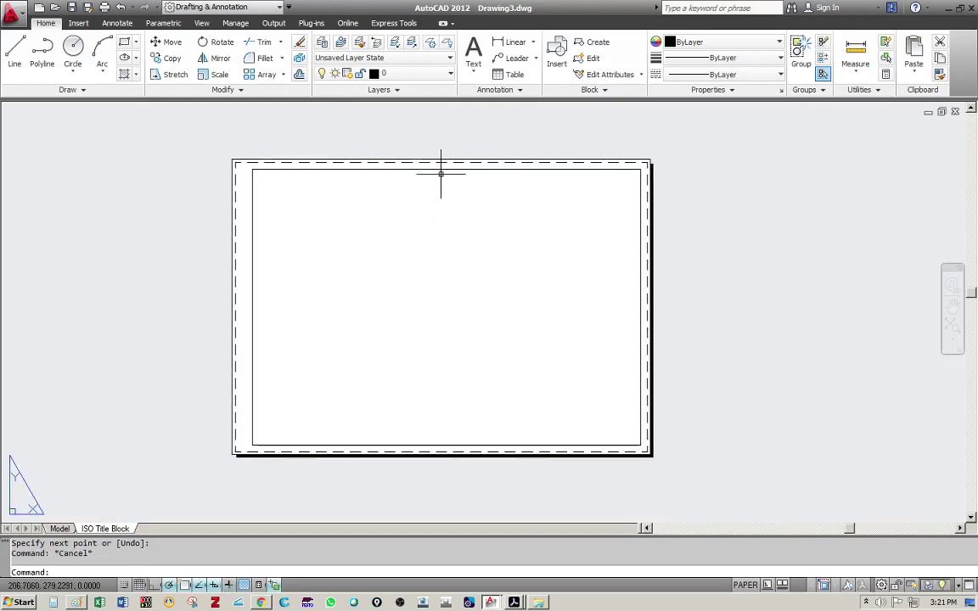
Step: Mirror the top centring mark across the sheet's horizontal middle, keeping the original
click(220, 58)
click(413, 140)
click(440, 168)
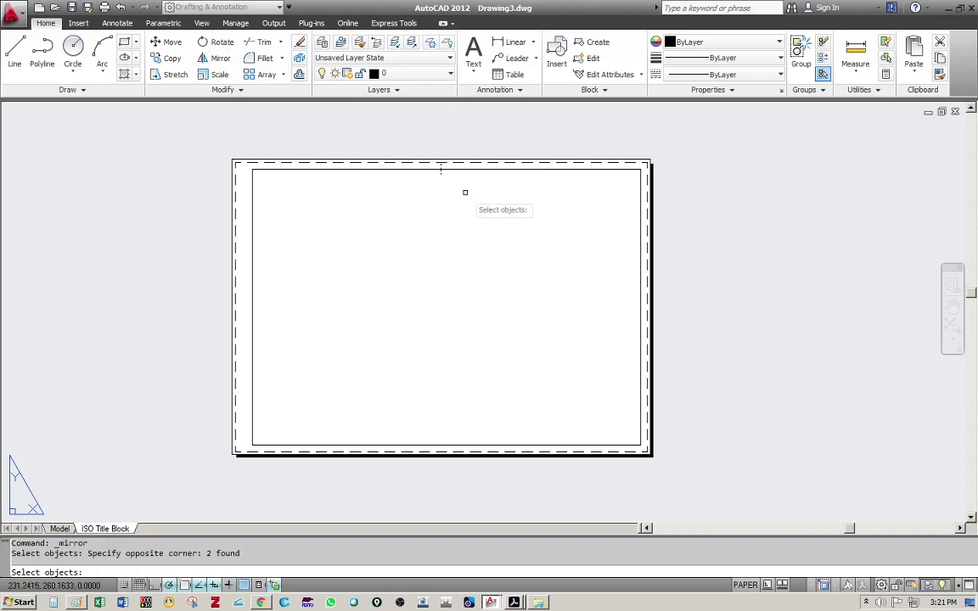
scroll(429, 165, up, 3)
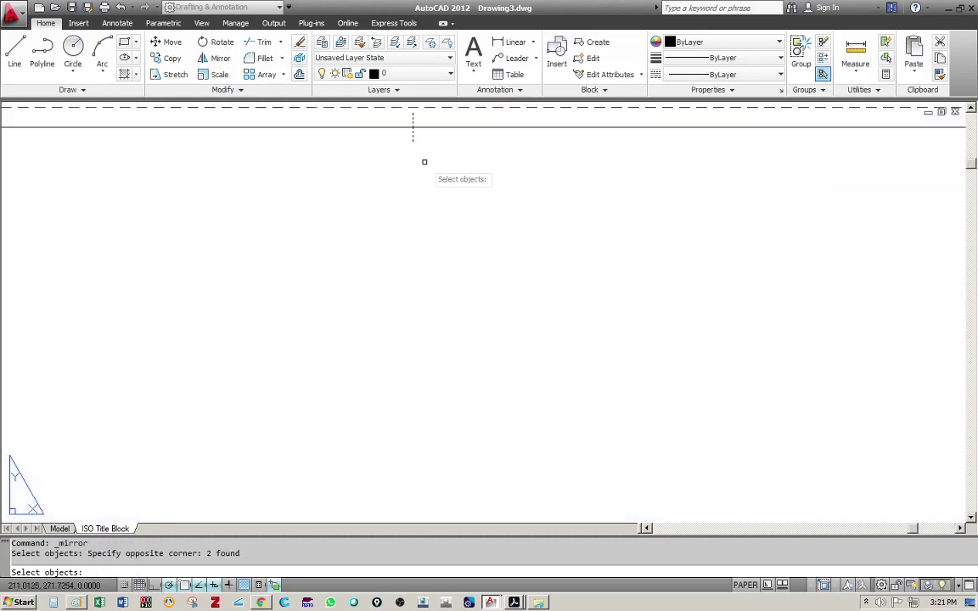
key(Return)
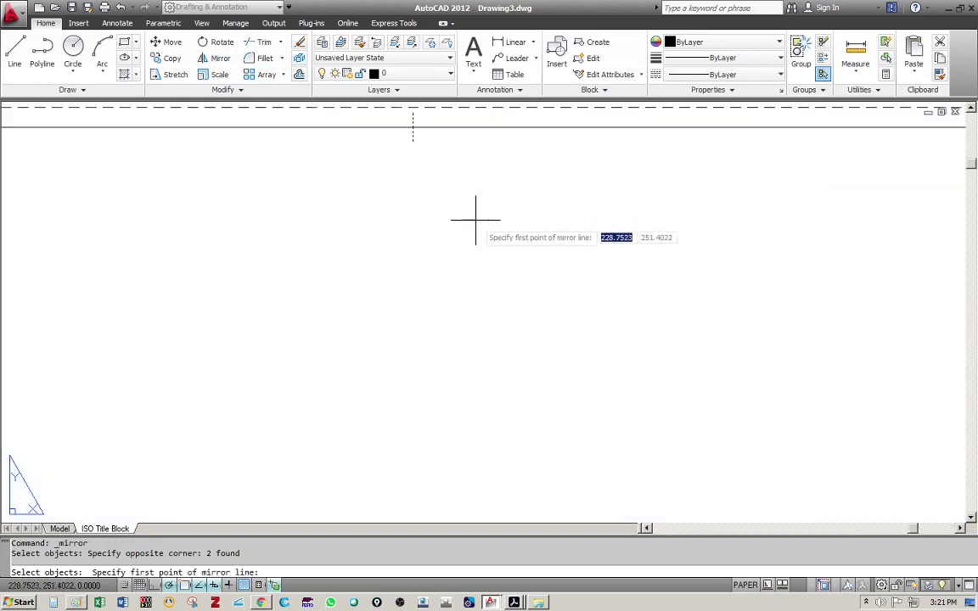
scroll(471, 214, down, 4)
scroll(506, 274, down, 1)
scroll(531, 272, up, 1)
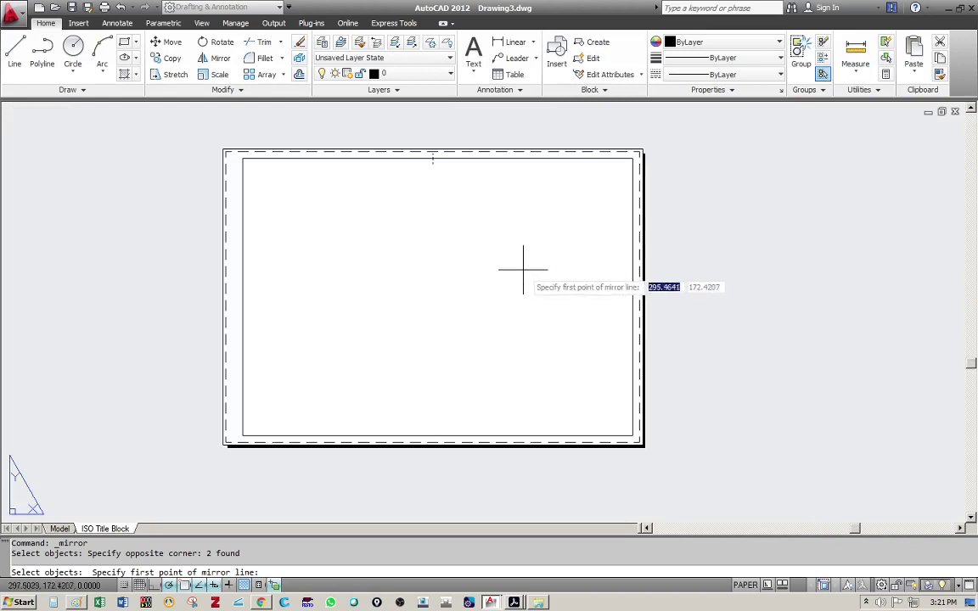
click(633, 297)
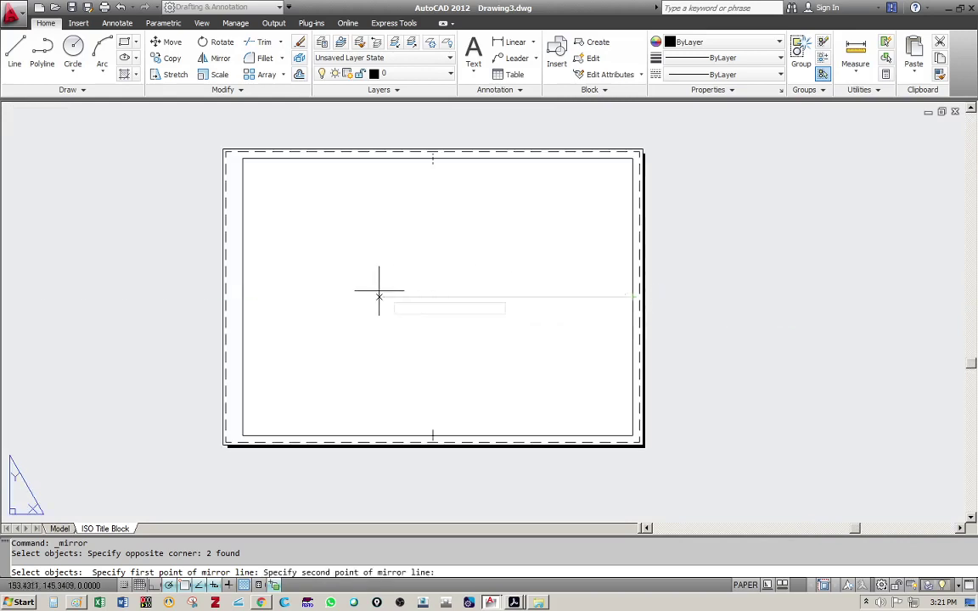
click(243, 298)
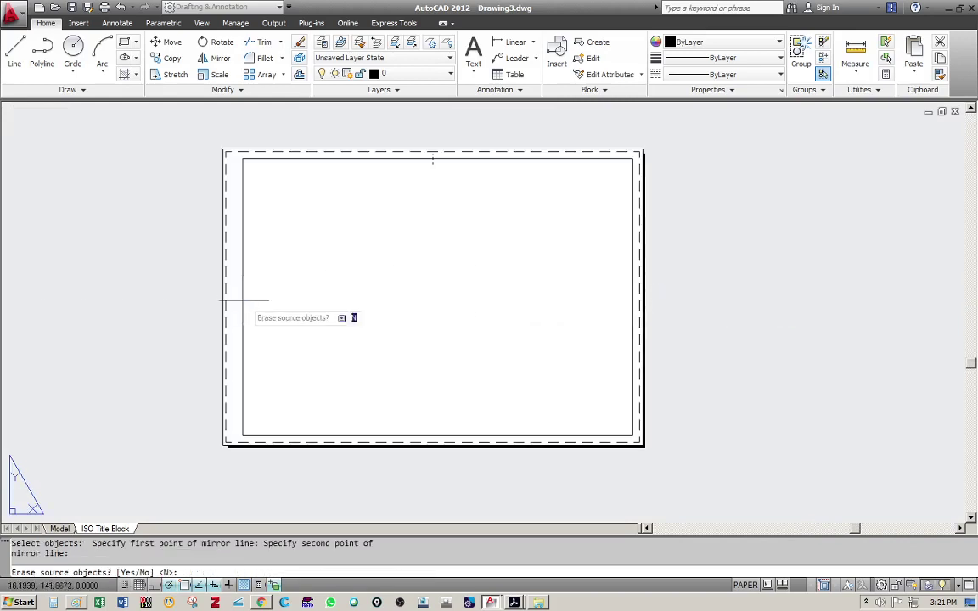
key(Return)
Step: Re-centre the view on the sheet, briefly starting and cancelling LINE
scroll(407, 435, up, 5)
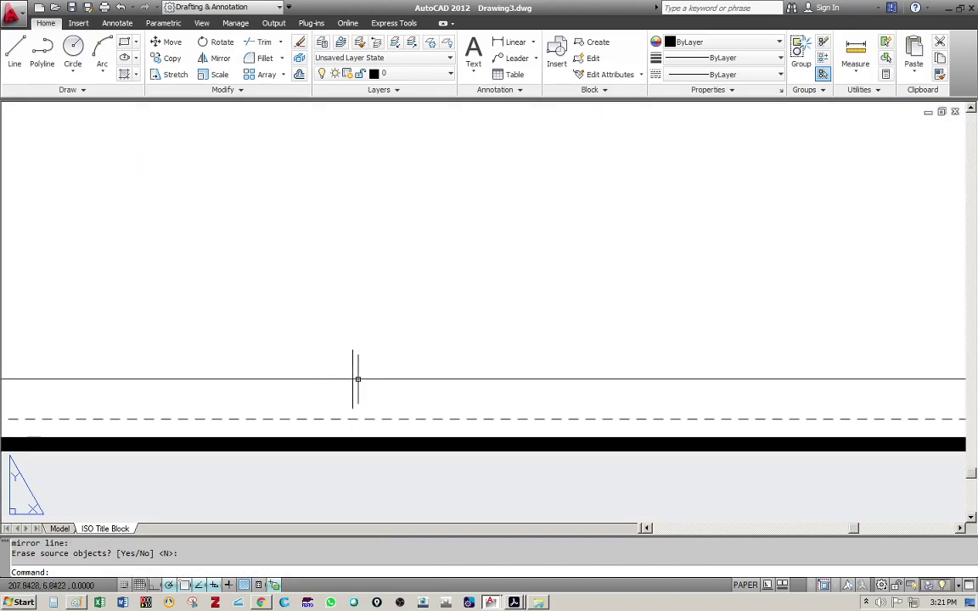
scroll(382, 371, down, 7)
middle_drag(441, 264, 434, 342)
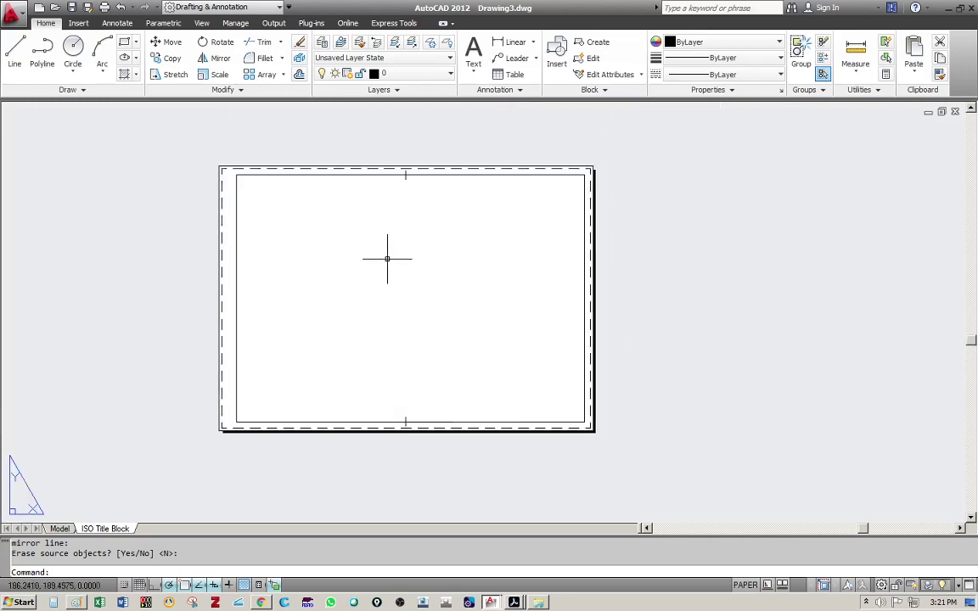
text(l)
key(Return)
key(Escape)
Step: Draw a centring mark at the right border's midpoint: two 5-unit lines, inward and outward
text(l)
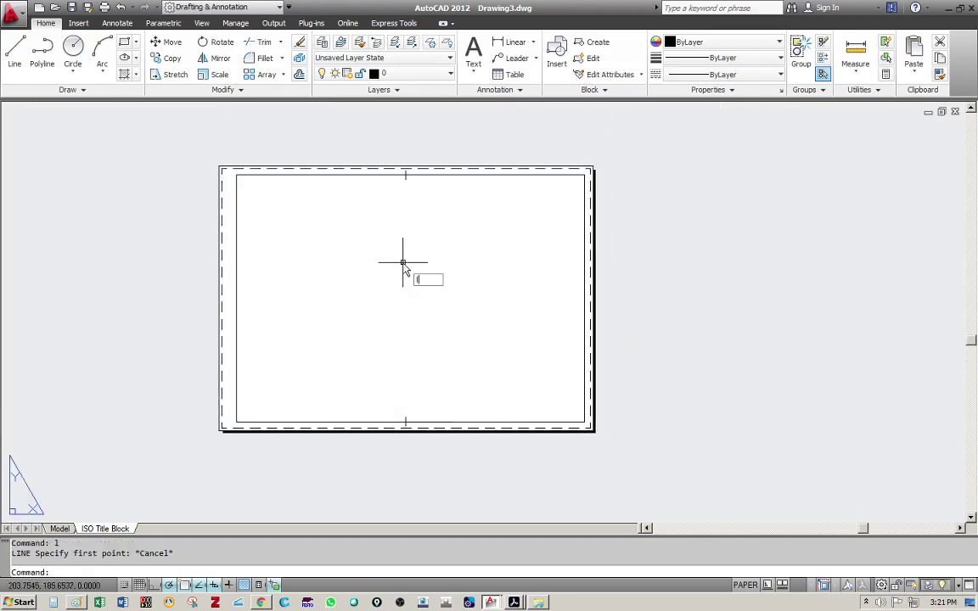
key(Return)
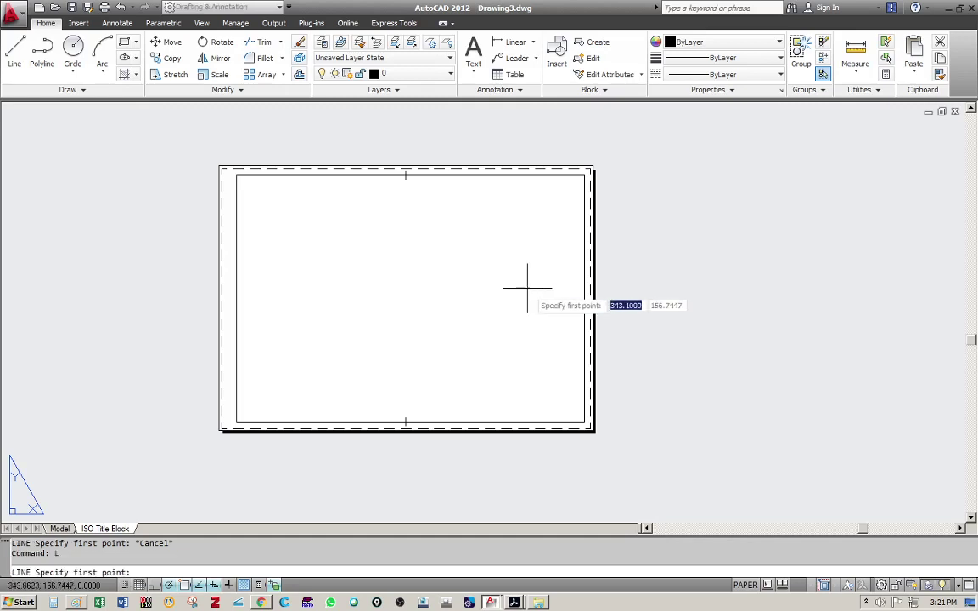
scroll(584, 296, up, 4)
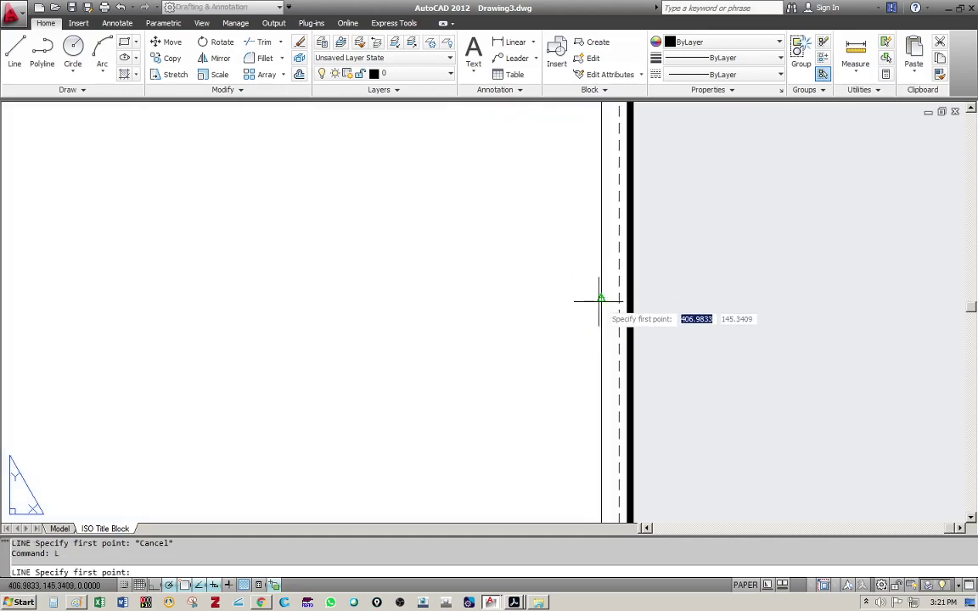
click(600, 298)
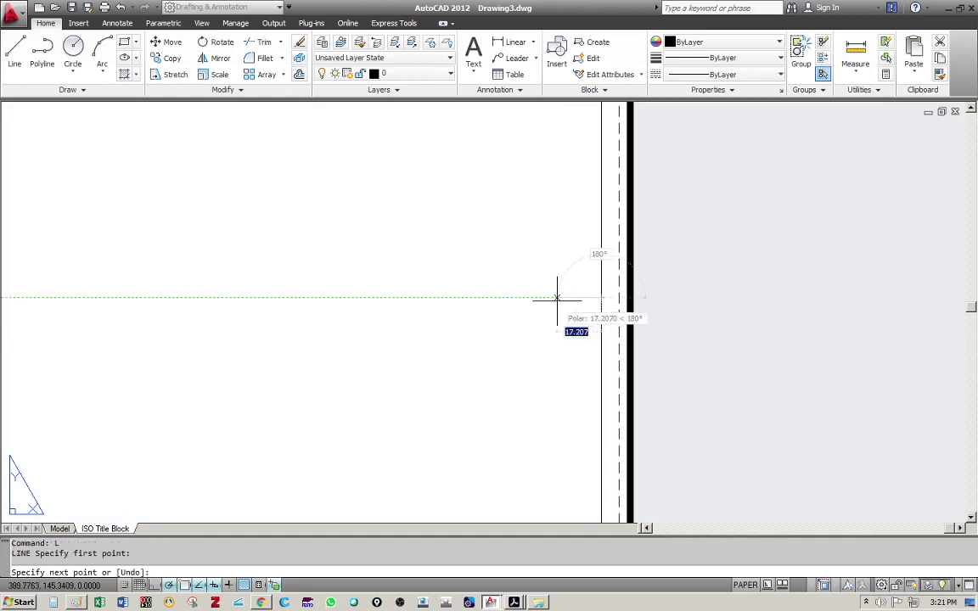
text(5)
key(Return)
key(Return)
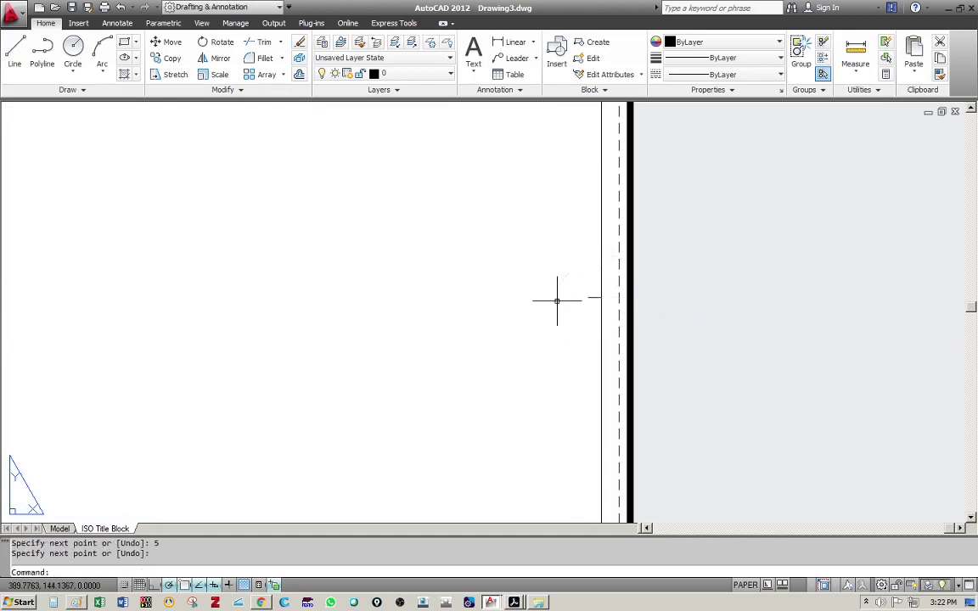
key(Return)
click(600, 298)
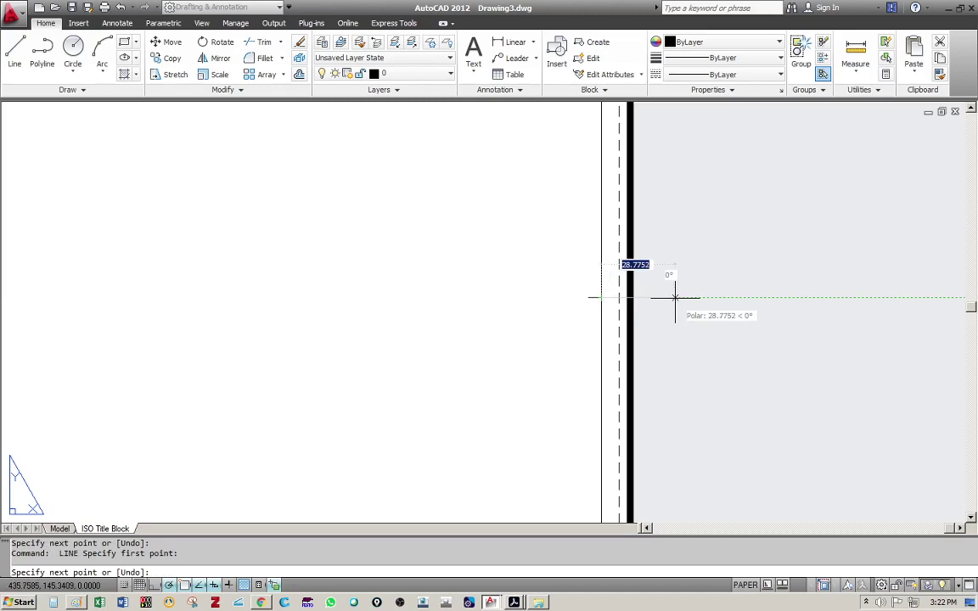
text(5)
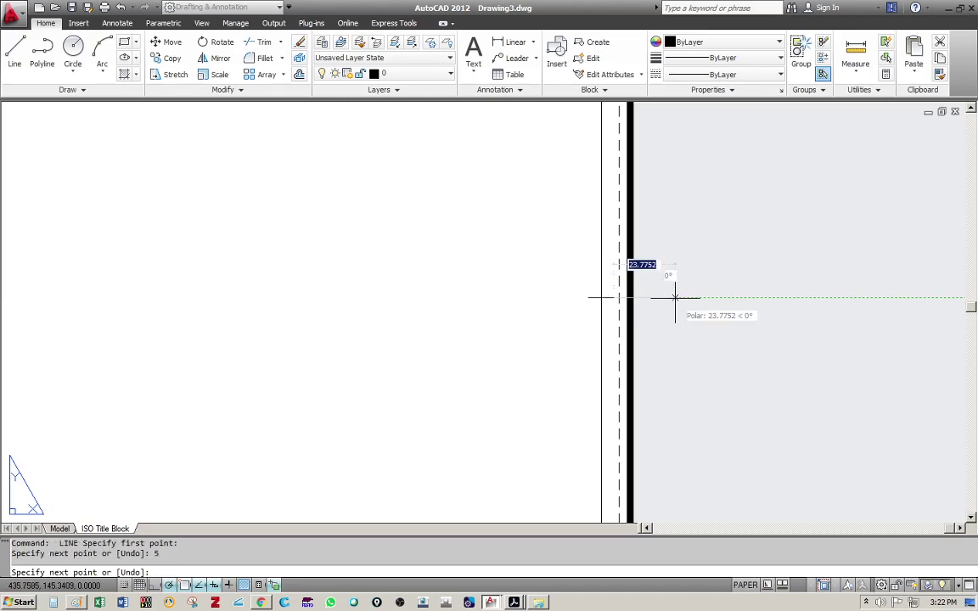
key(Return)
key(Escape)
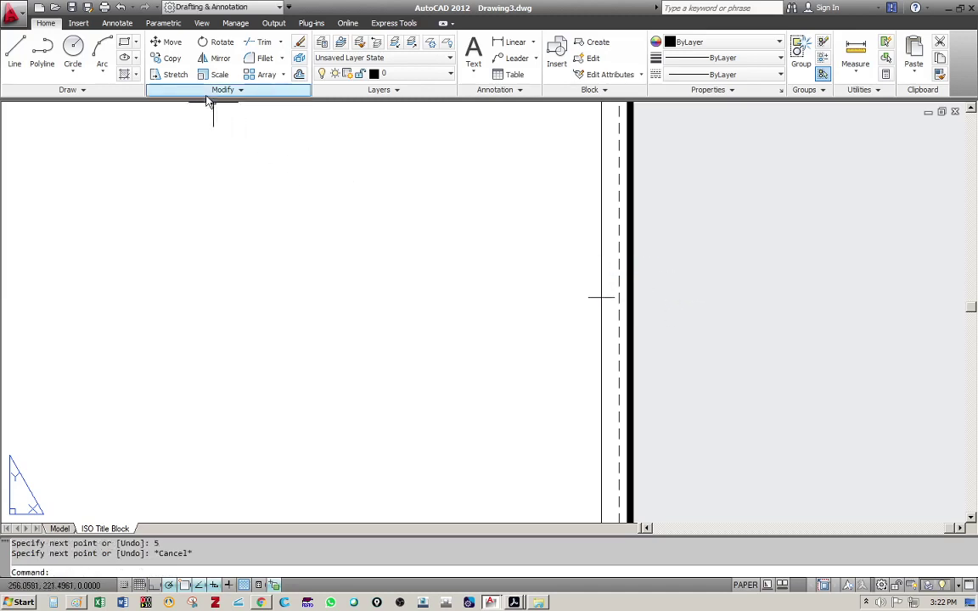
Step: Copy the centring mark from its midpoint to the left border's midpoint
click(168, 59)
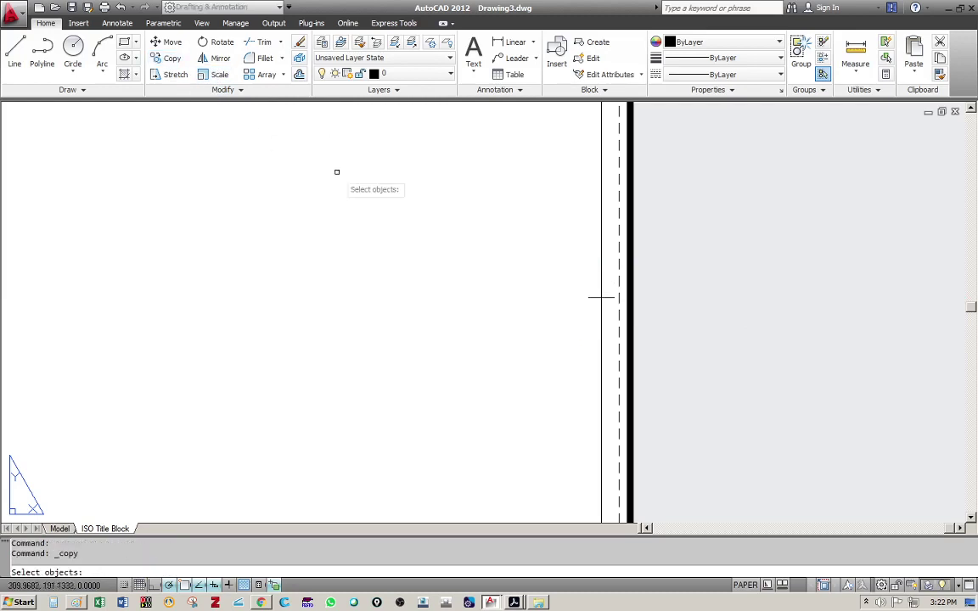
click(522, 258)
click(661, 298)
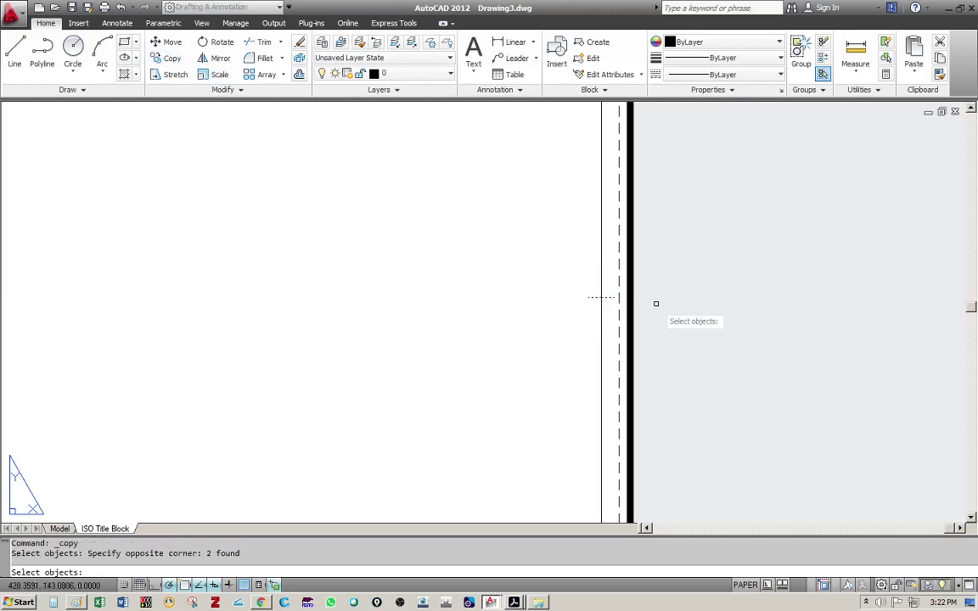
key(Return)
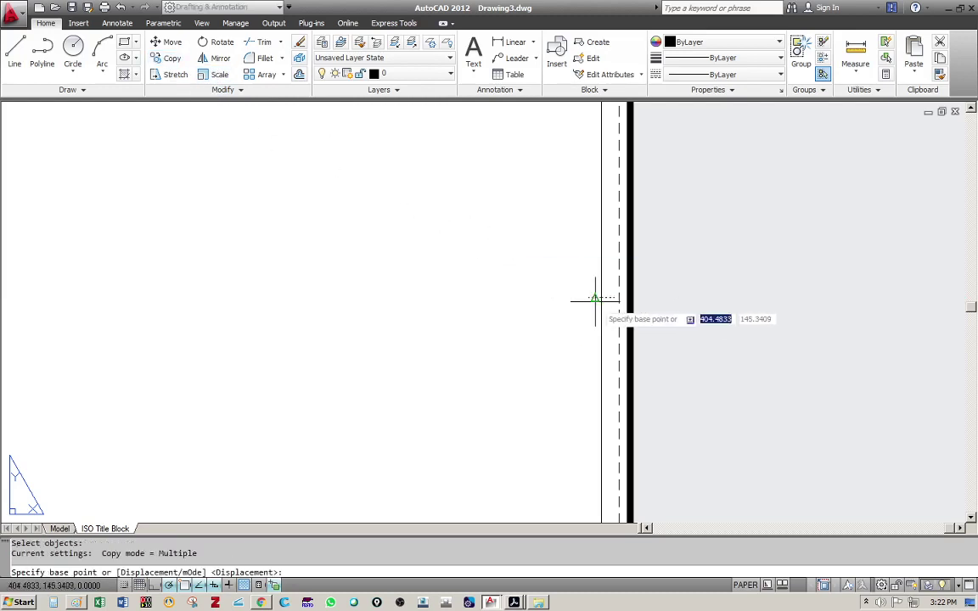
click(601, 298)
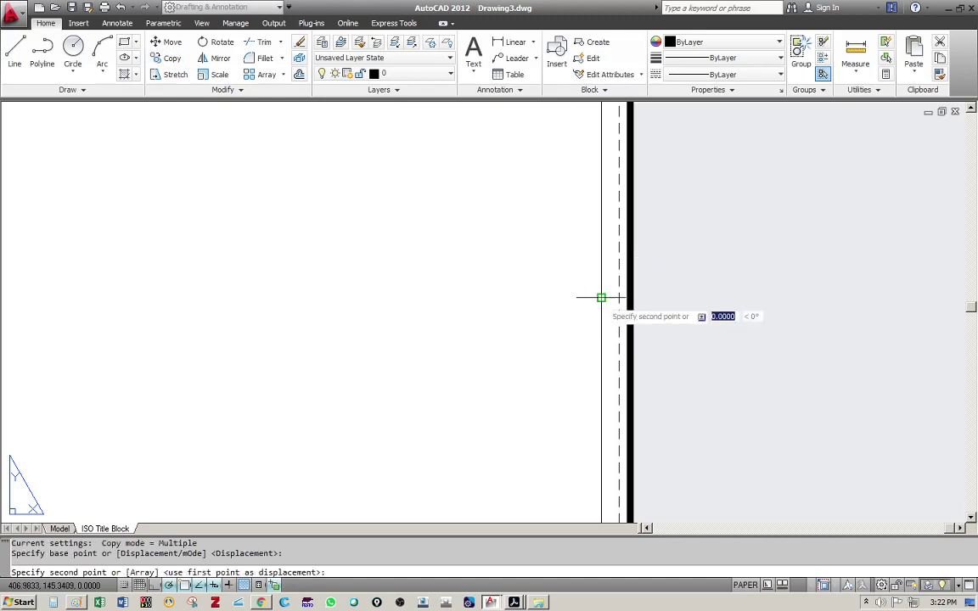
scroll(393, 299, down, 5)
middle_drag(272, 301, 630, 299)
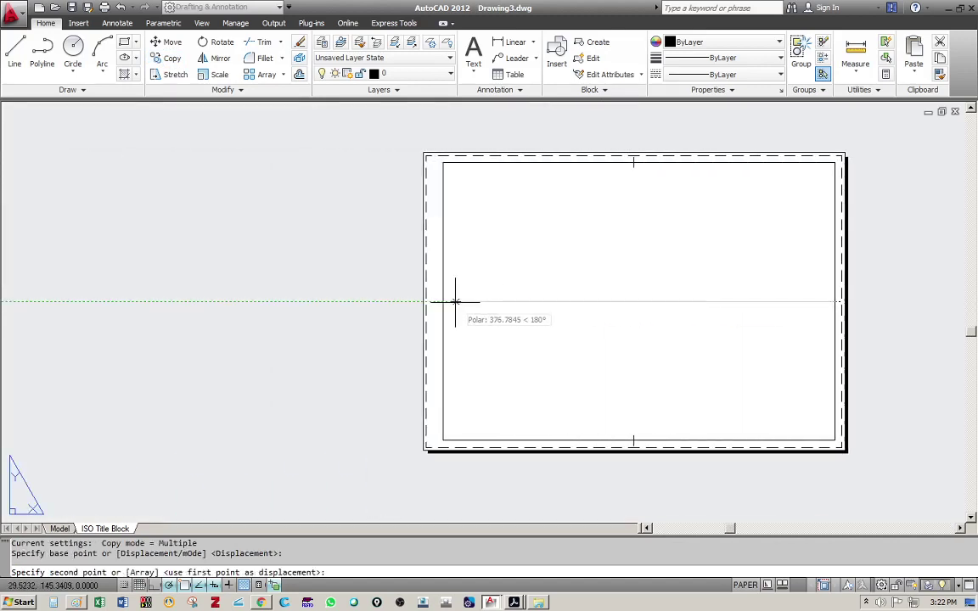
scroll(445, 299, up, 5)
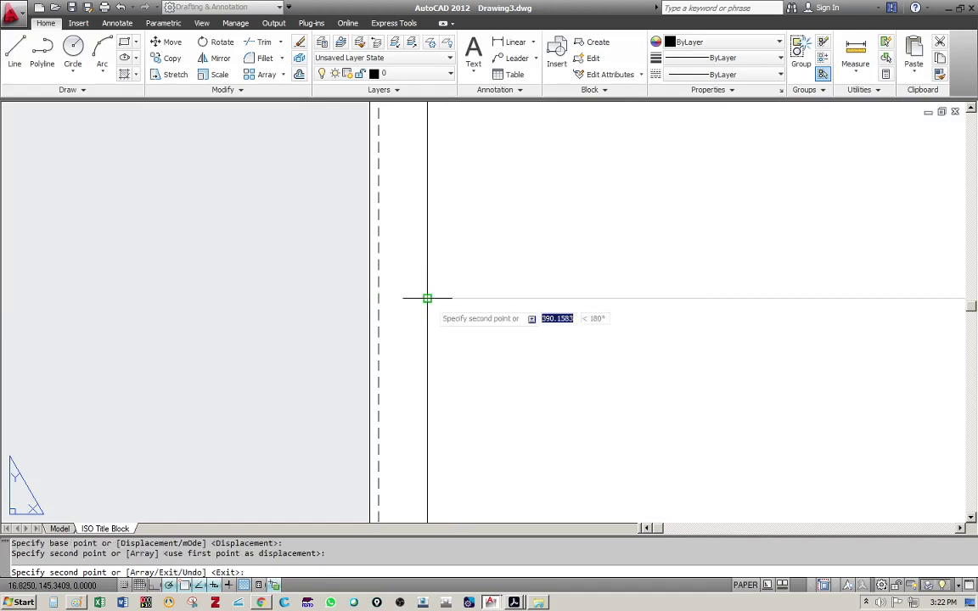
click(427, 298)
key(Escape)
middle_drag(619, 279, 456, 299)
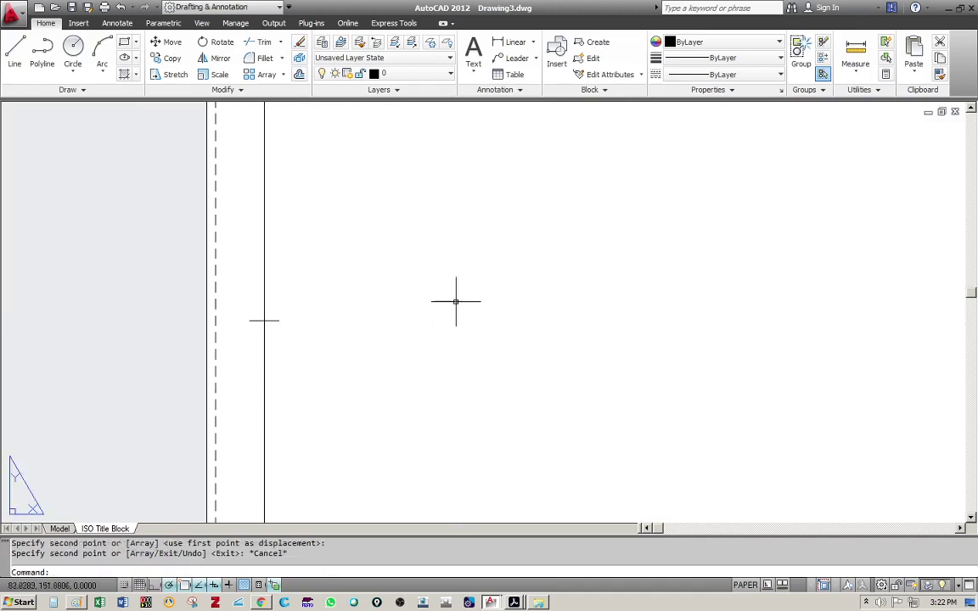
scroll(465, 298, down, 2)
scroll(521, 290, down, 1)
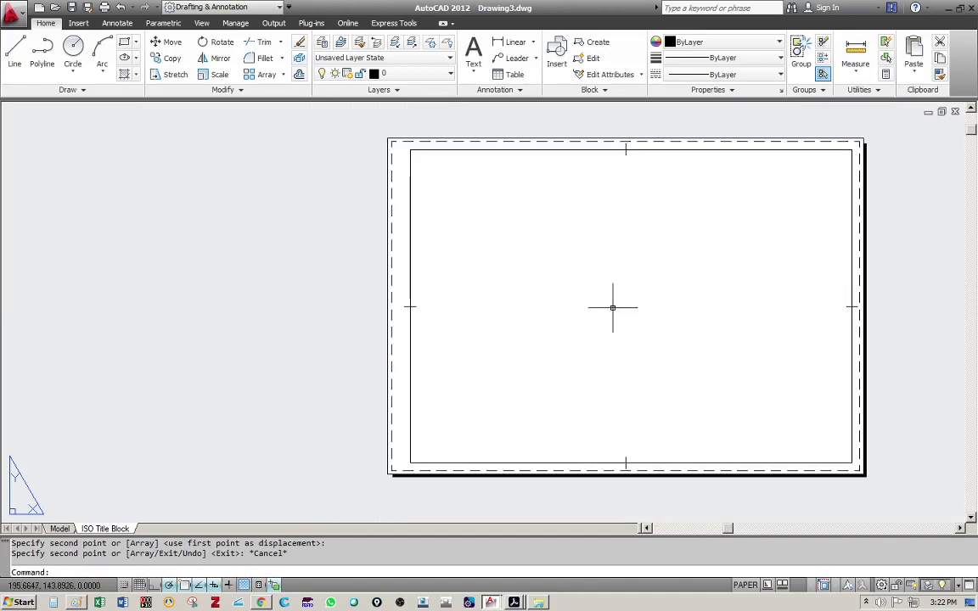
middle_drag(613, 307, 485, 291)
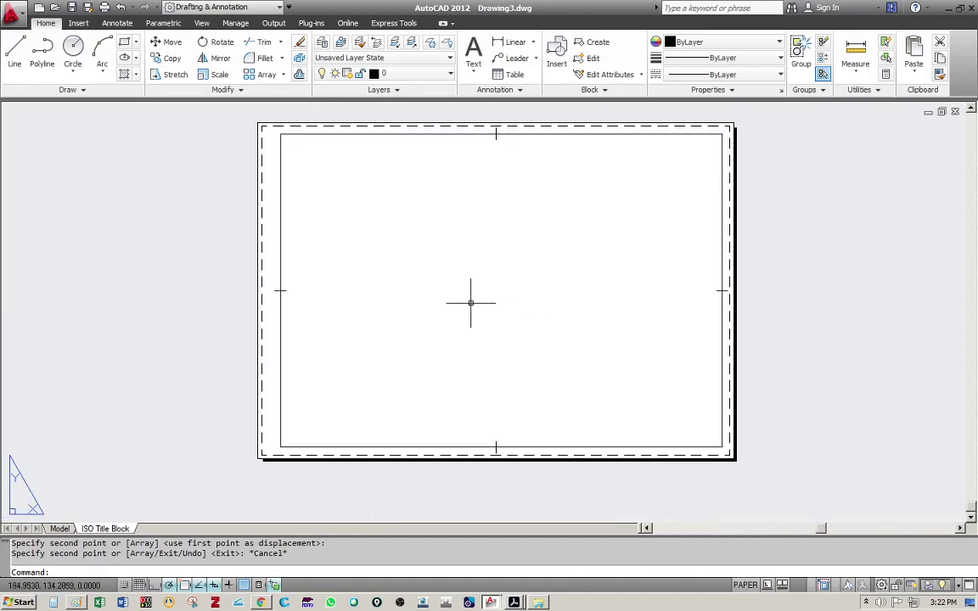
Step: Draw lines from 170 left of the lower-right corner, 70 up, then right to the border
key(Escape)
scroll(690, 450, up, 2)
middle_drag(694, 407, 593, 395)
text(l)
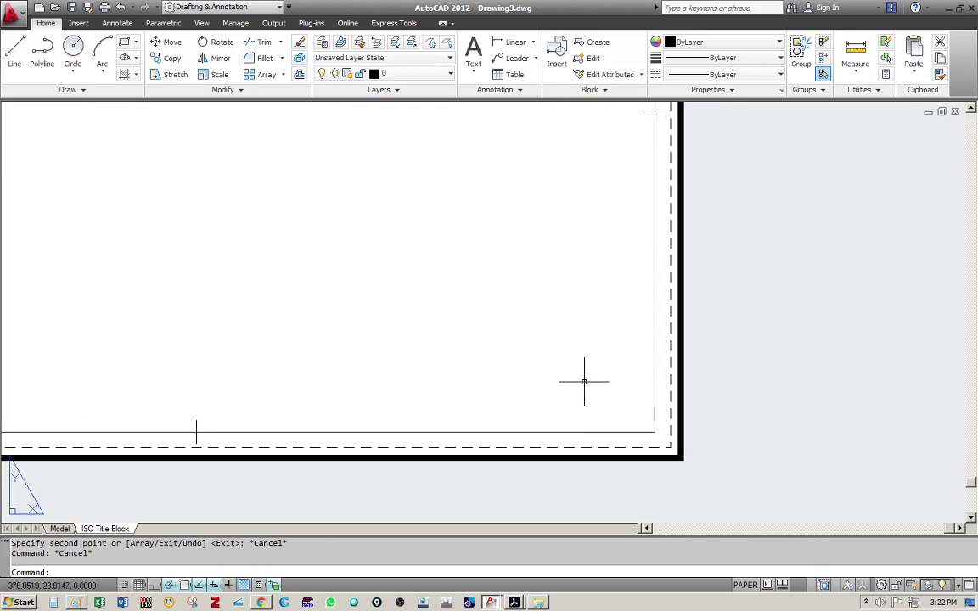
key(Return)
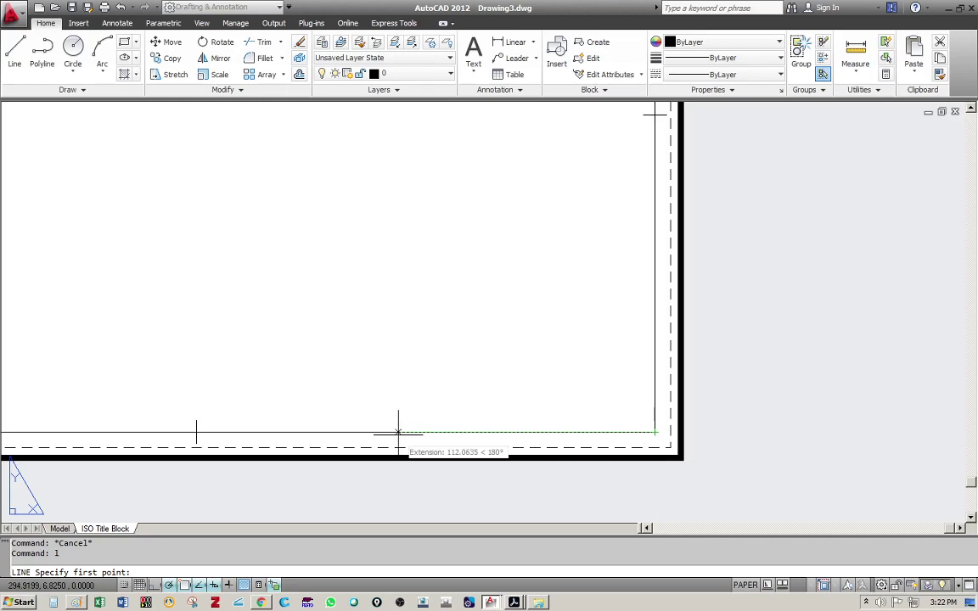
text(170)
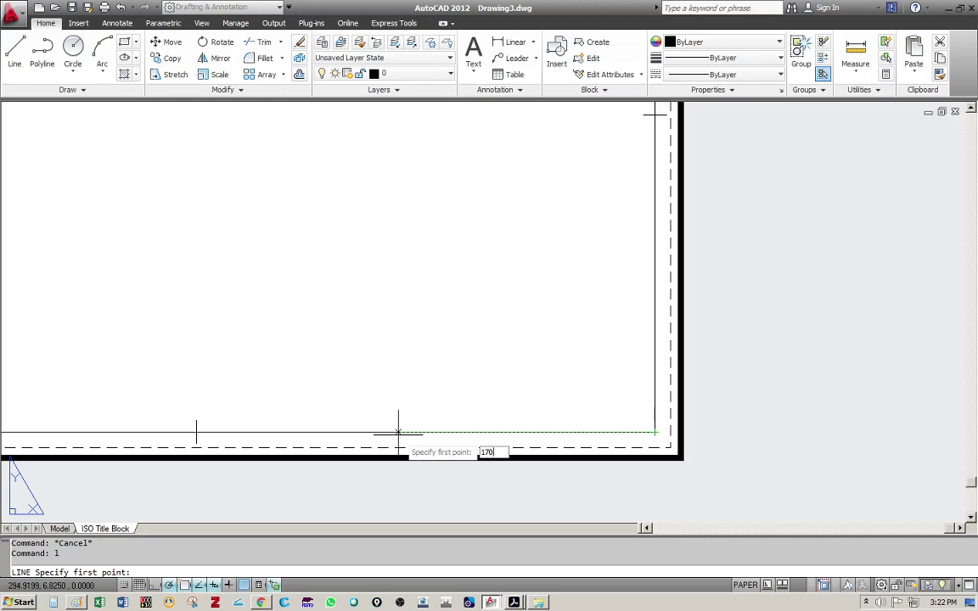
key(Return)
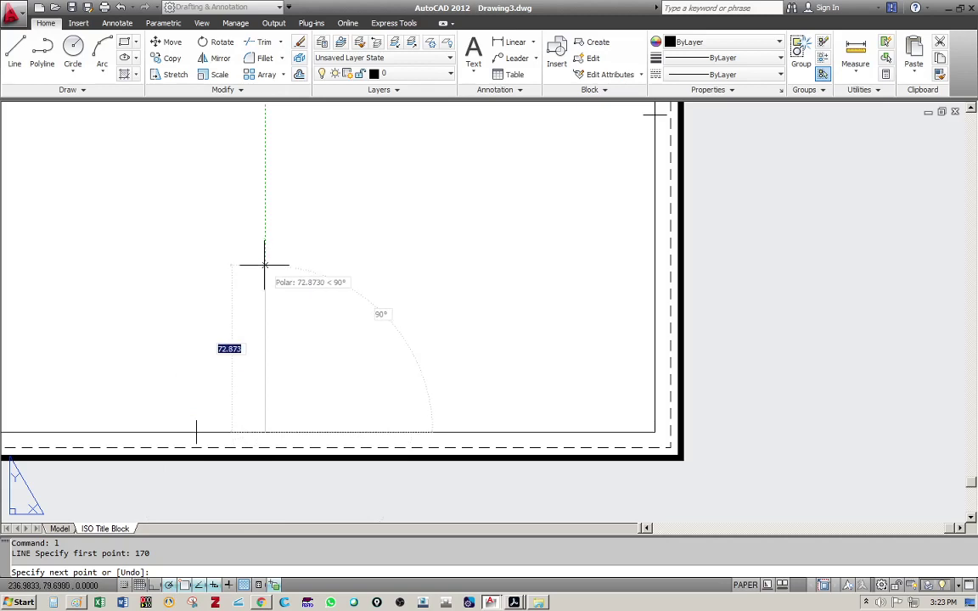
text(70)
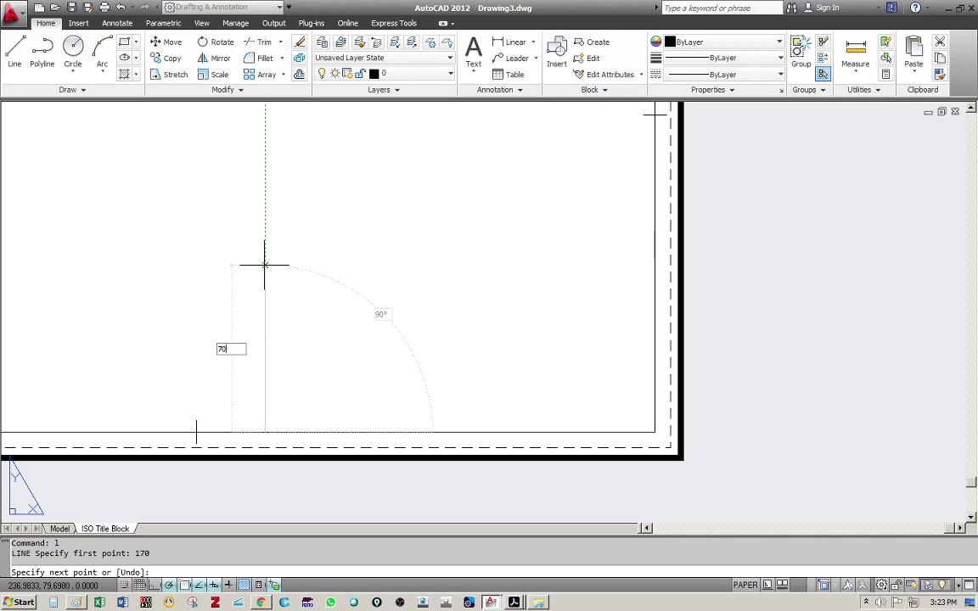
key(Return)
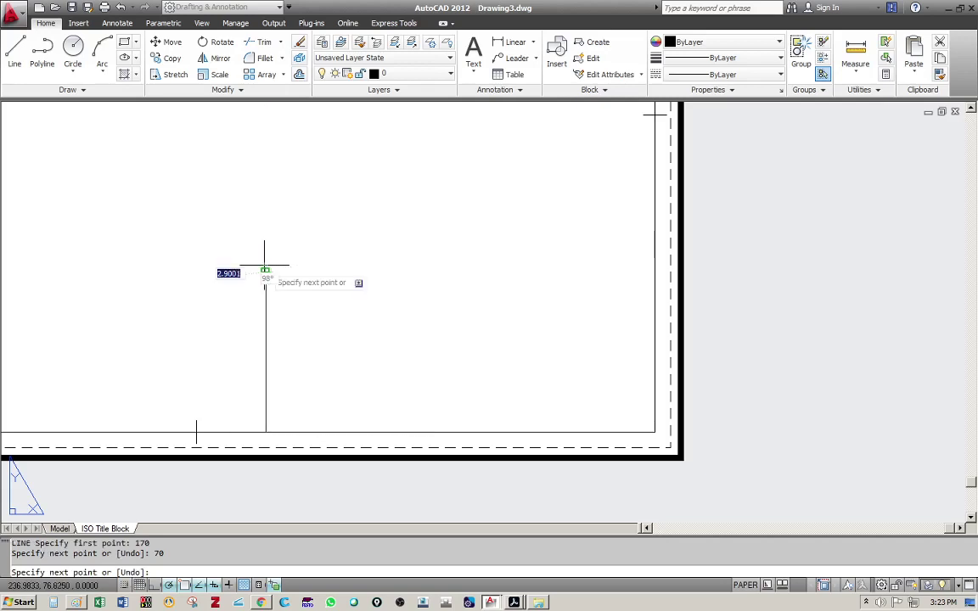
click(654, 272)
key(Return)
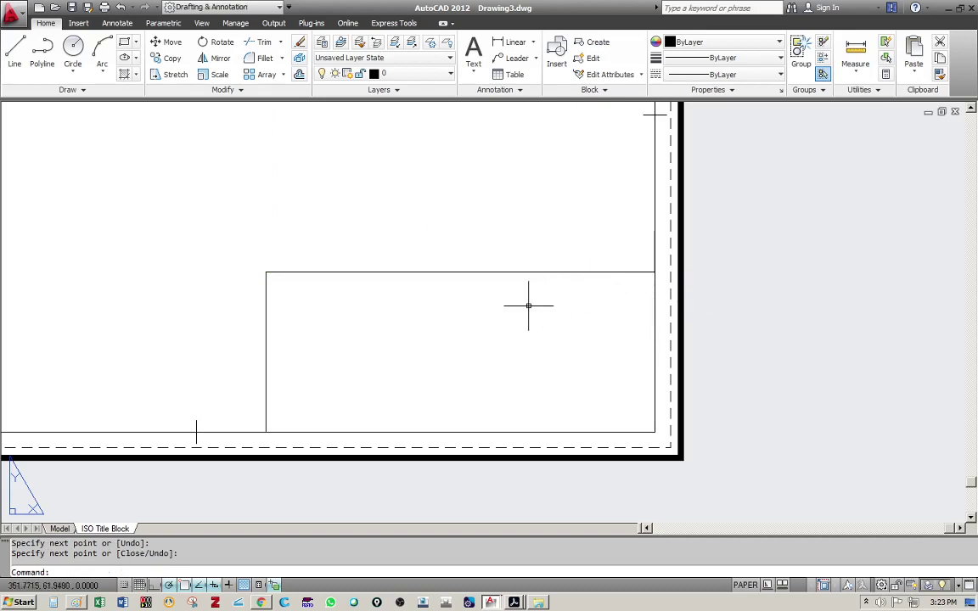
Step: Offset the title block's top line down 20 twice to form two 20-high rows
text(o)
key(Return)
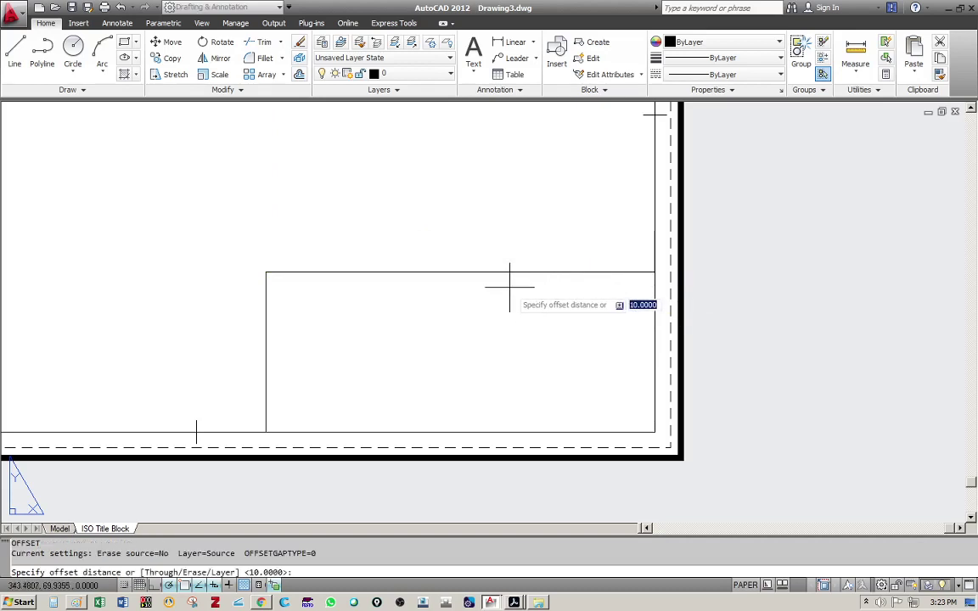
text(20)
key(Return)
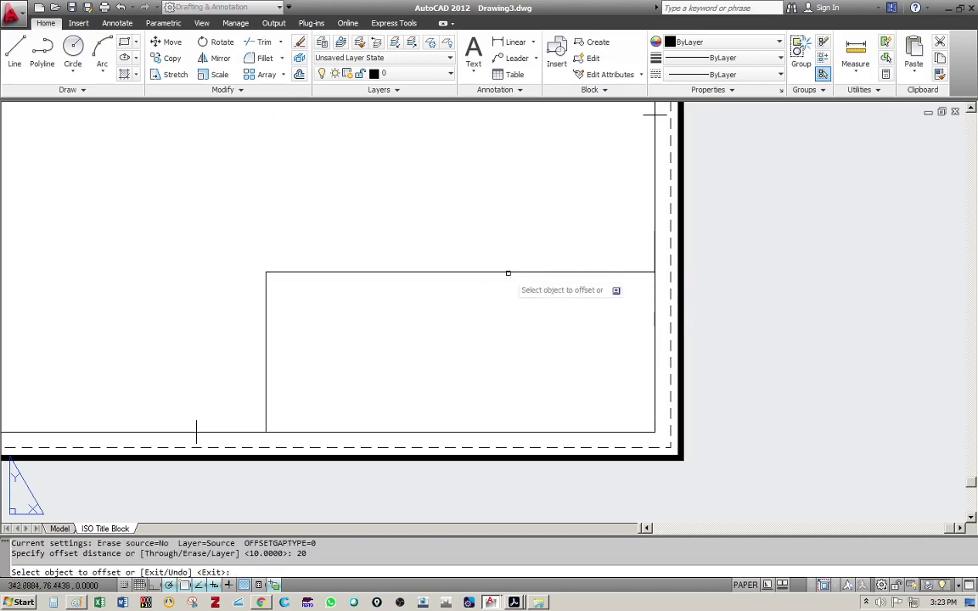
click(507, 273)
click(493, 319)
click(498, 318)
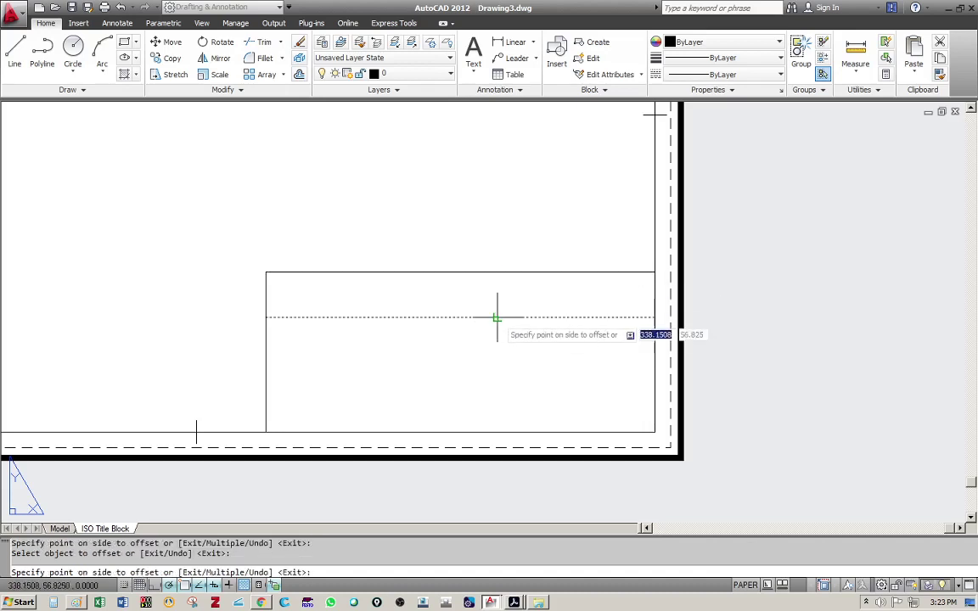
click(494, 377)
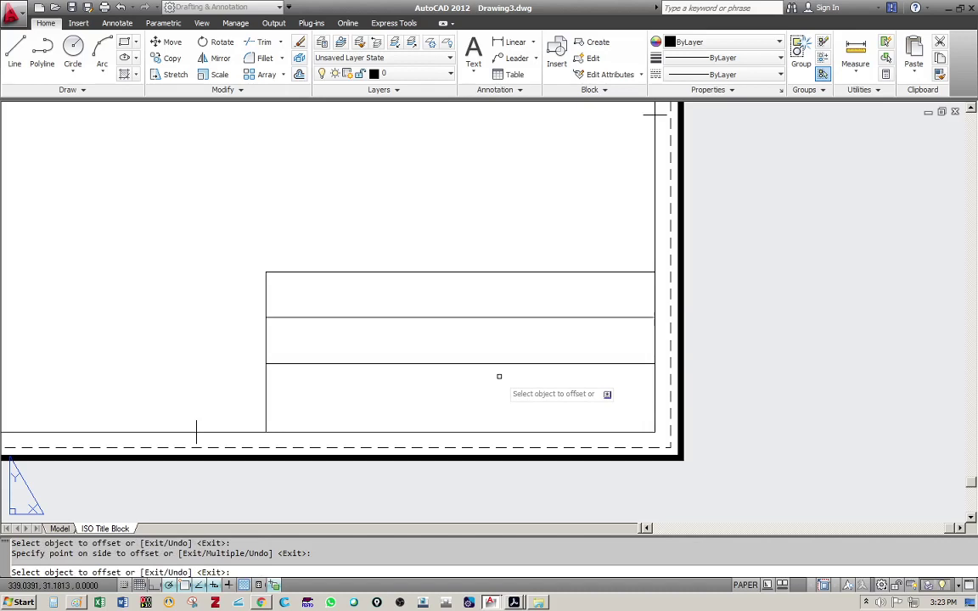
key(Escape)
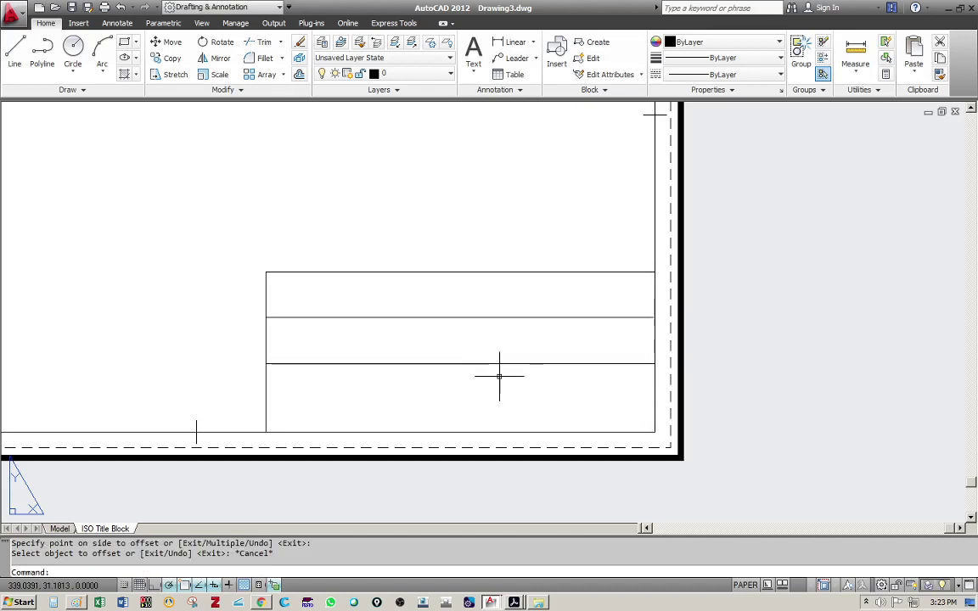
Step: Offset the left edge 45 to make the column divider and trim its top piece
text(o)
key(Return)
text(45)
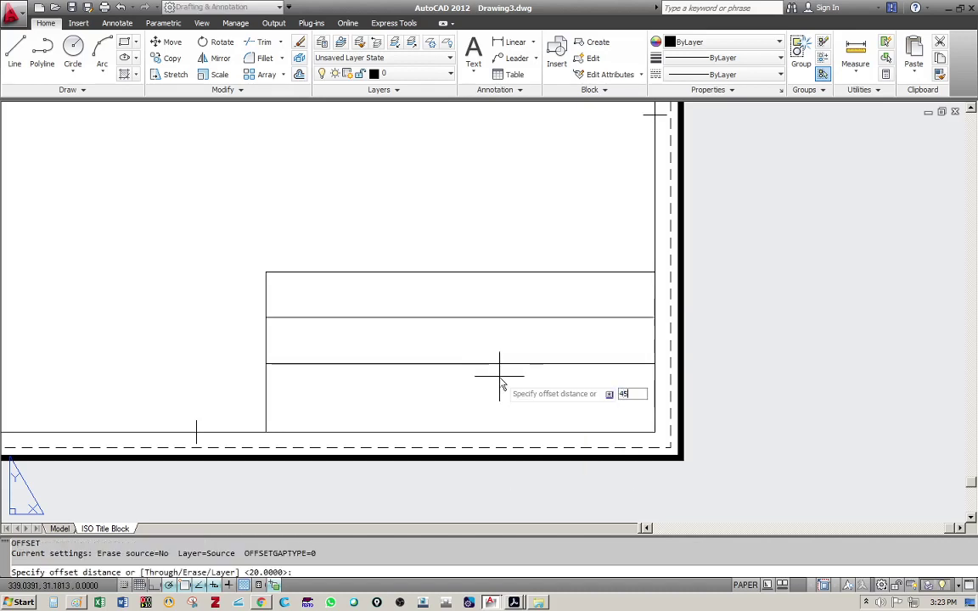
key(Return)
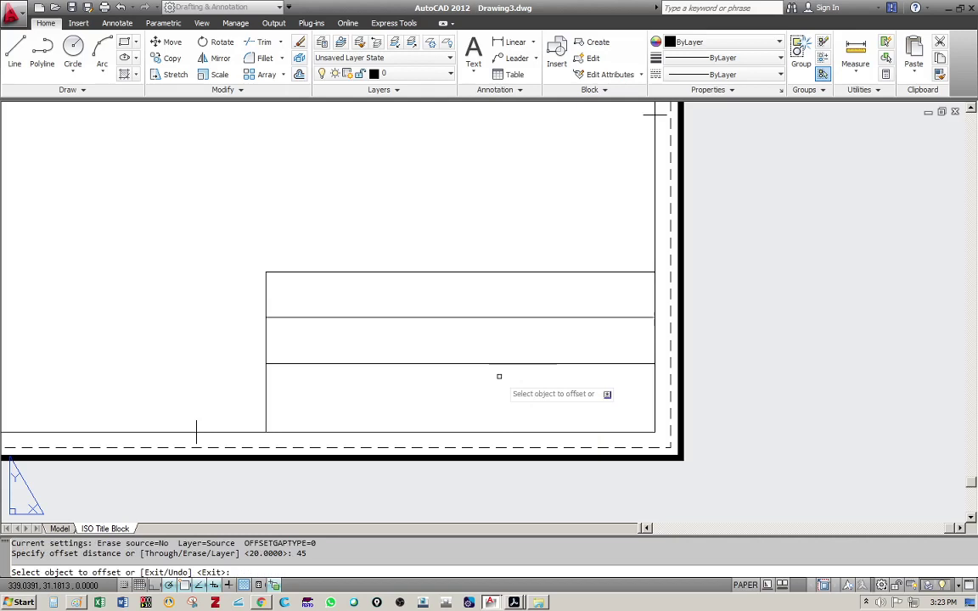
click(266, 332)
click(374, 332)
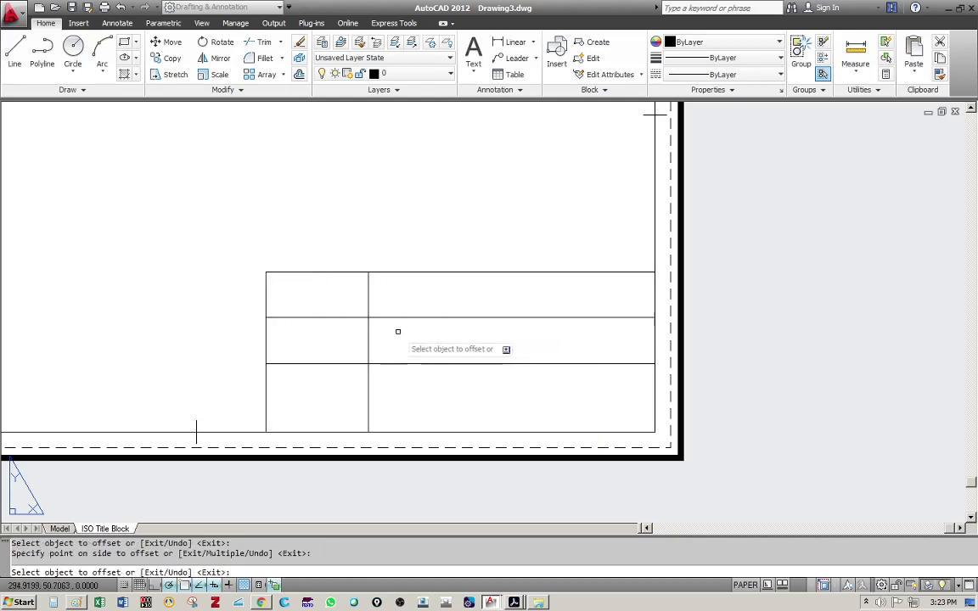
key(Escape)
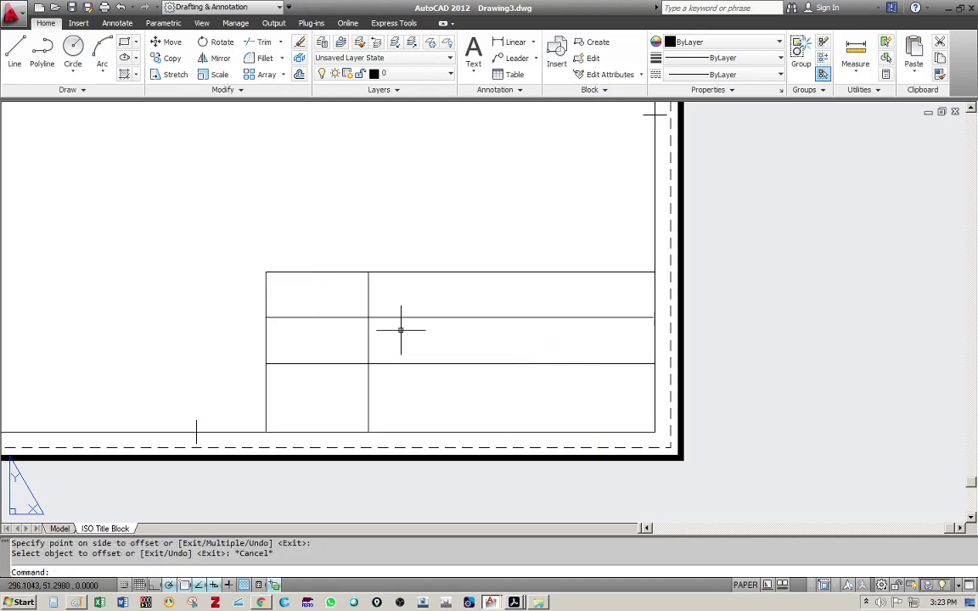
text(TR)
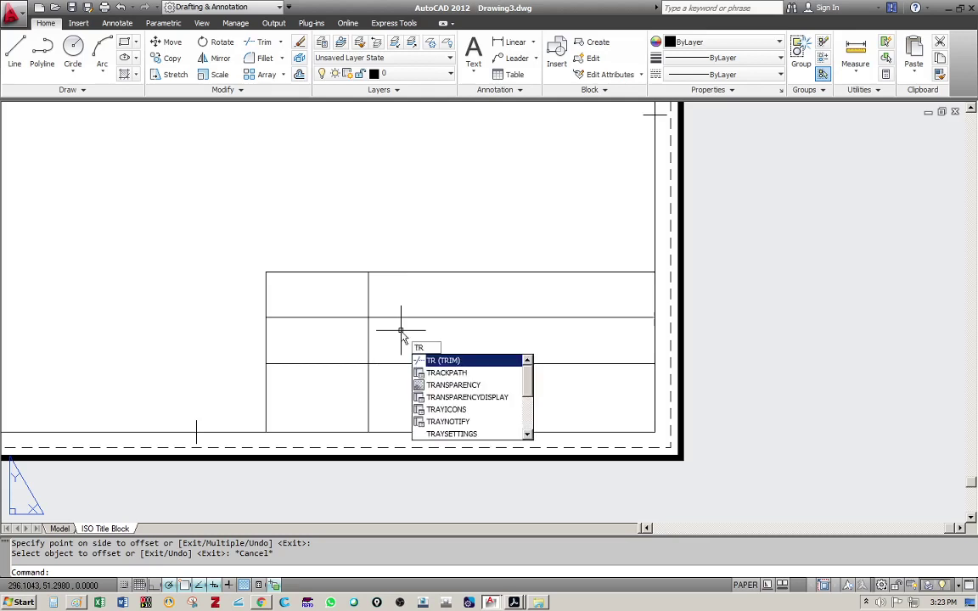
key(Return)
key(Return)
click(389, 297)
click(355, 304)
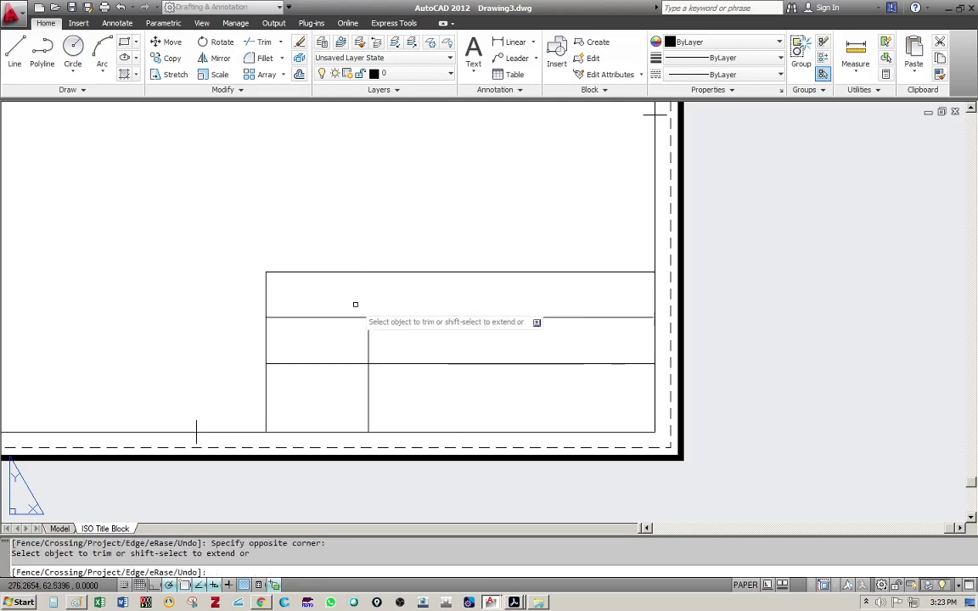
key(Escape)
Step: Offset the lower row line down 10 twice to create two 10-high rows
text(o)
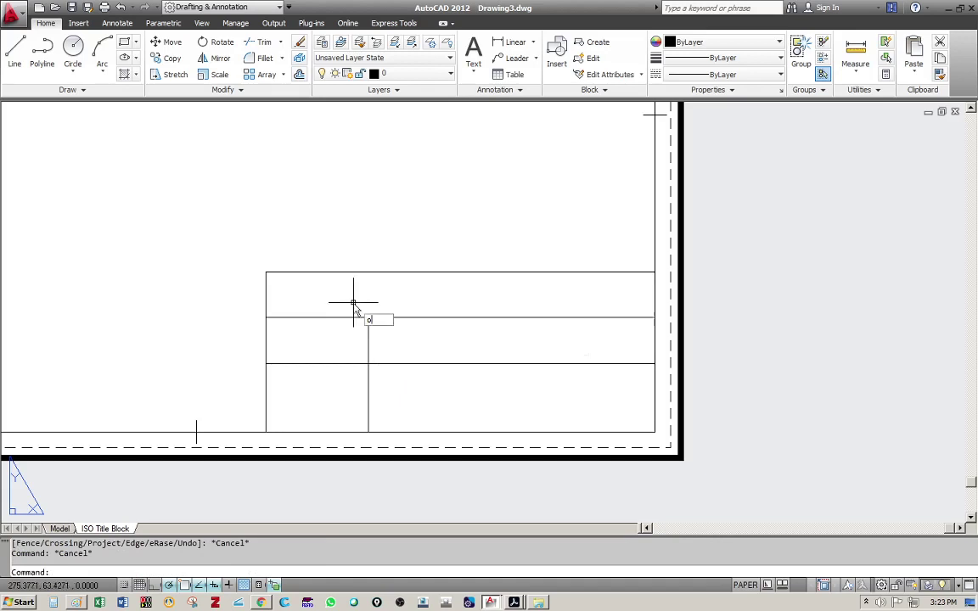
key(Return)
text(1)
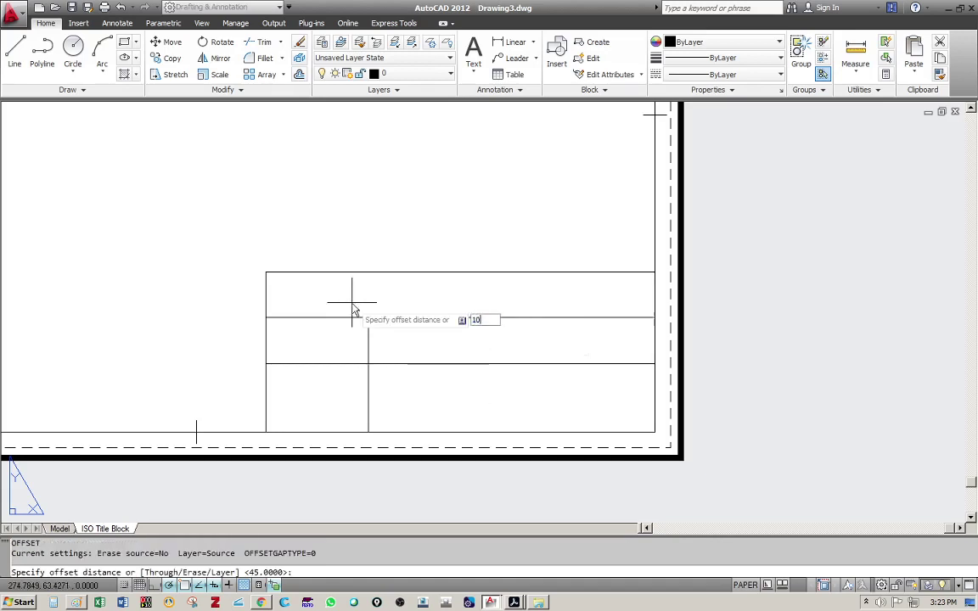
text(0)
key(Return)
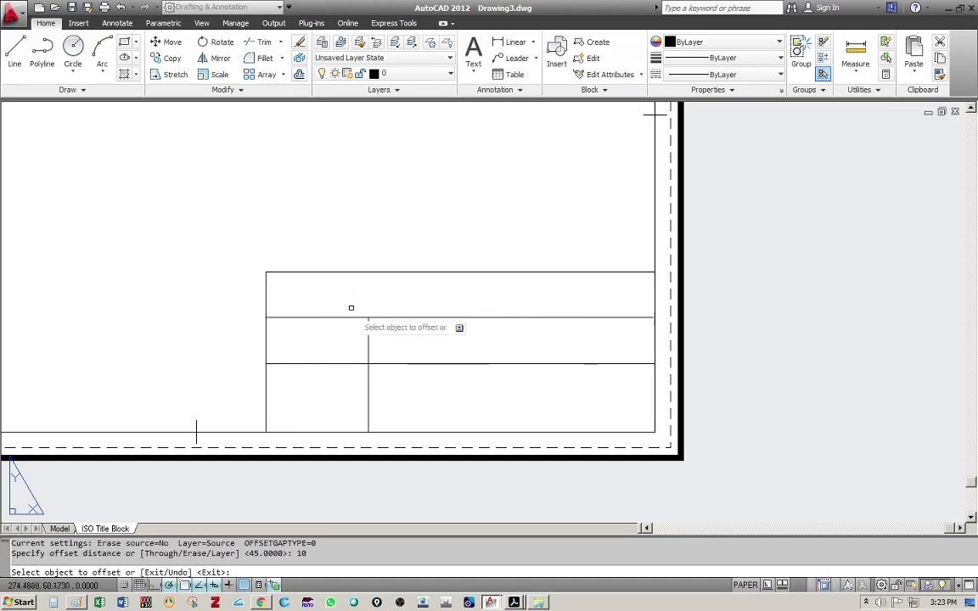
click(345, 364)
click(343, 379)
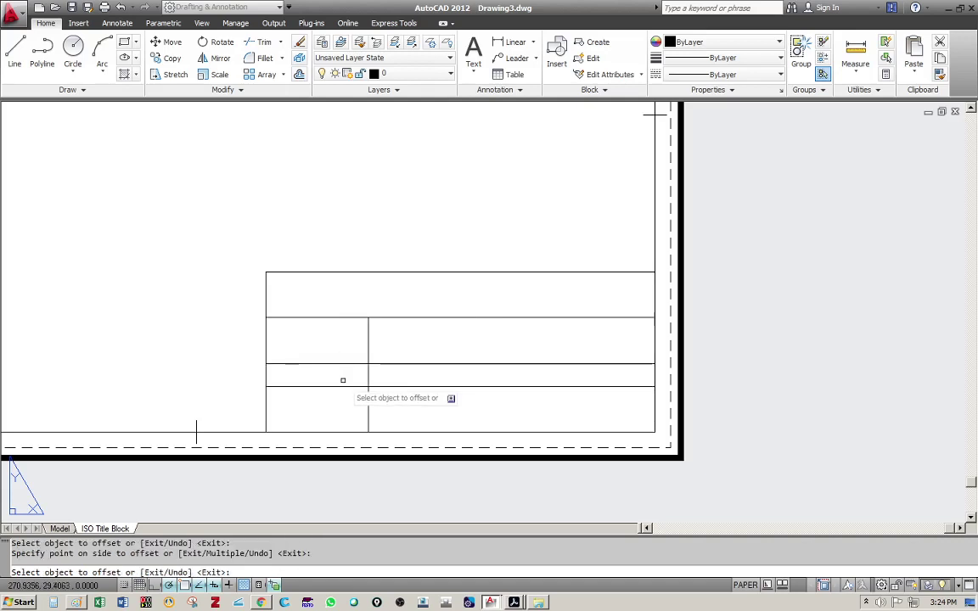
click(344, 387)
click(355, 406)
key(Escape)
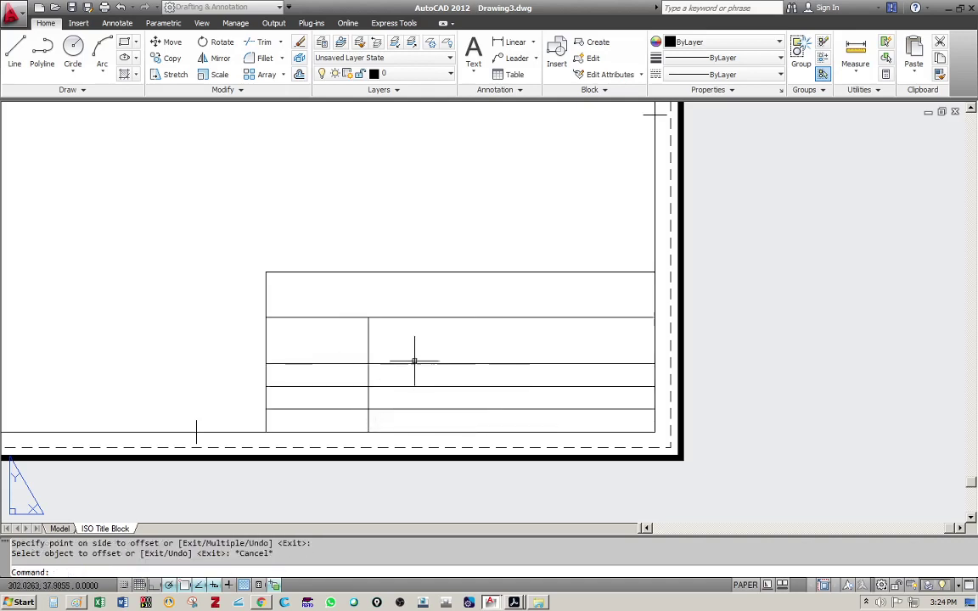
Step: Trim the new 10-high row lines to the right of the left column
text(tr)
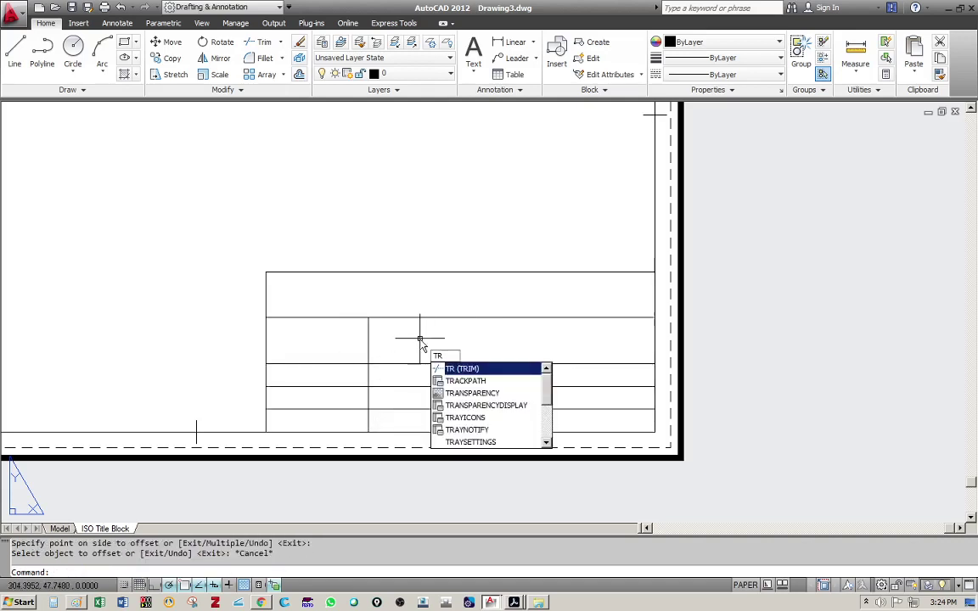
key(Return)
key(Return)
click(437, 379)
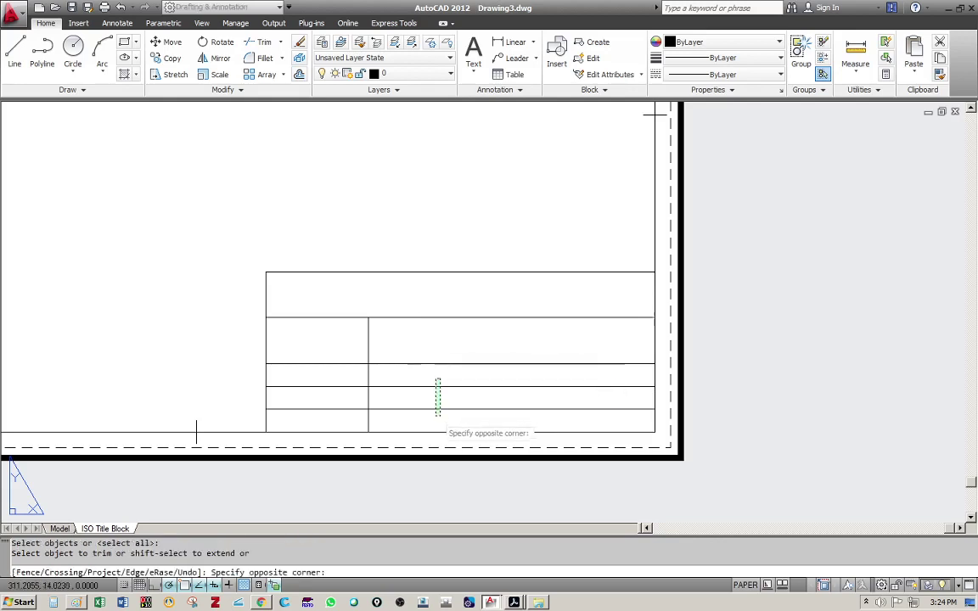
click(438, 416)
key(Escape)
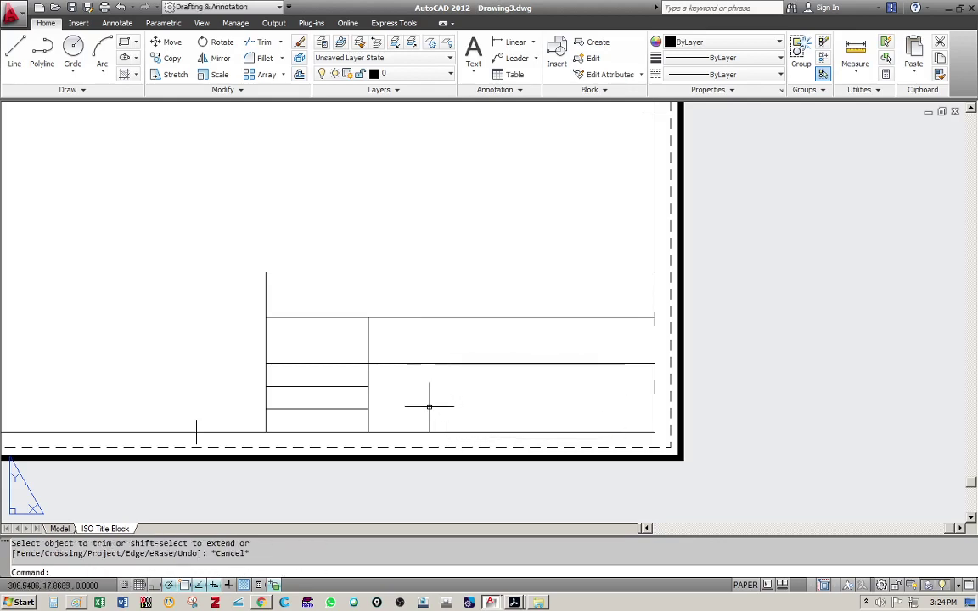
Step: Switch to the handwritten notes PDF in Acrobat, then on to the Paint reference image
key(alt+Tab)
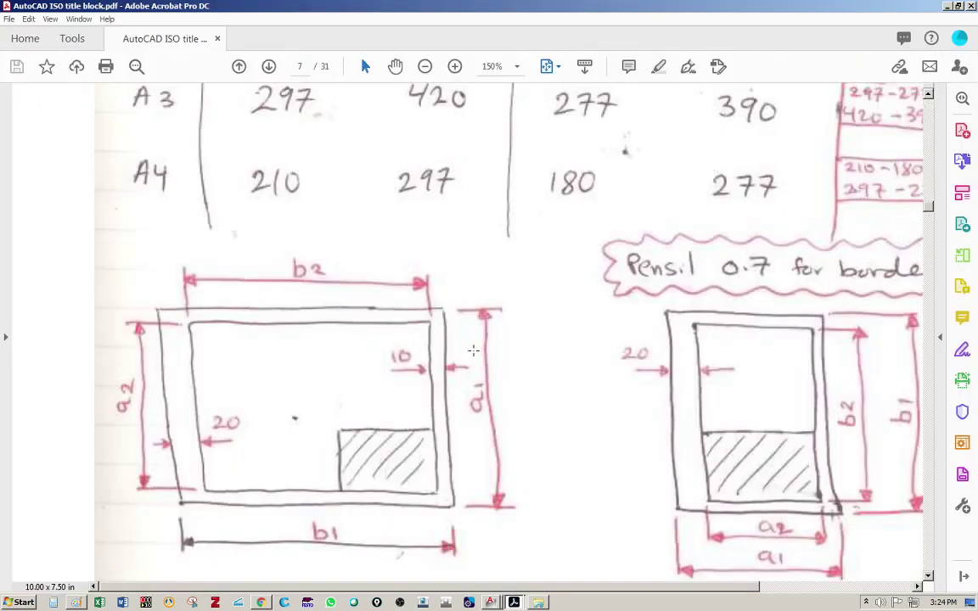
key(alt+Tab)
key(alt+Tab)
key(alt+Tab)
key(alt+Tab)
key(alt+Tab)
key(alt+Tab)
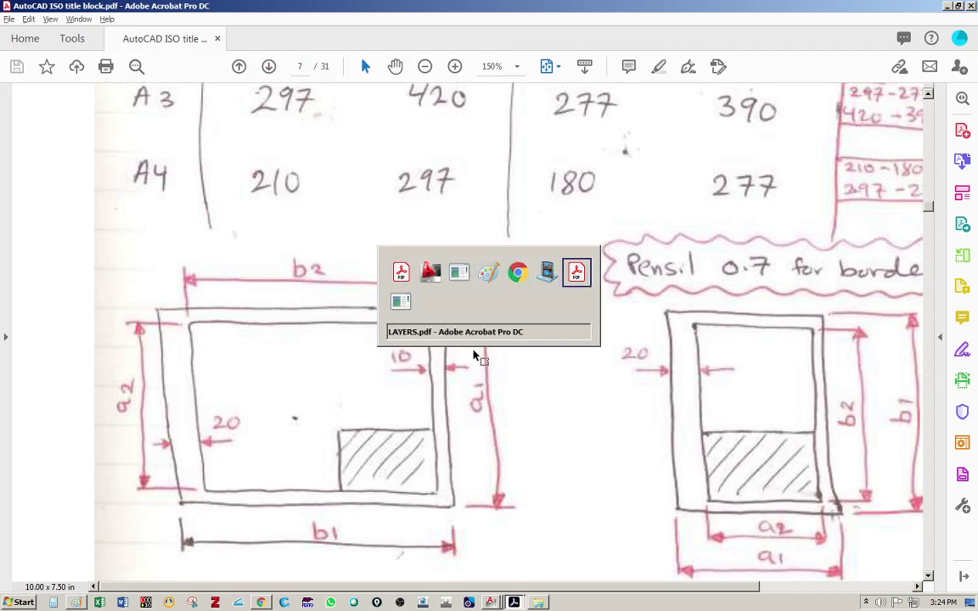
key(alt+Tab)
key(alt+Tab)
key(alt+Tab)
key(alt+Tab)
key(alt+Tab)
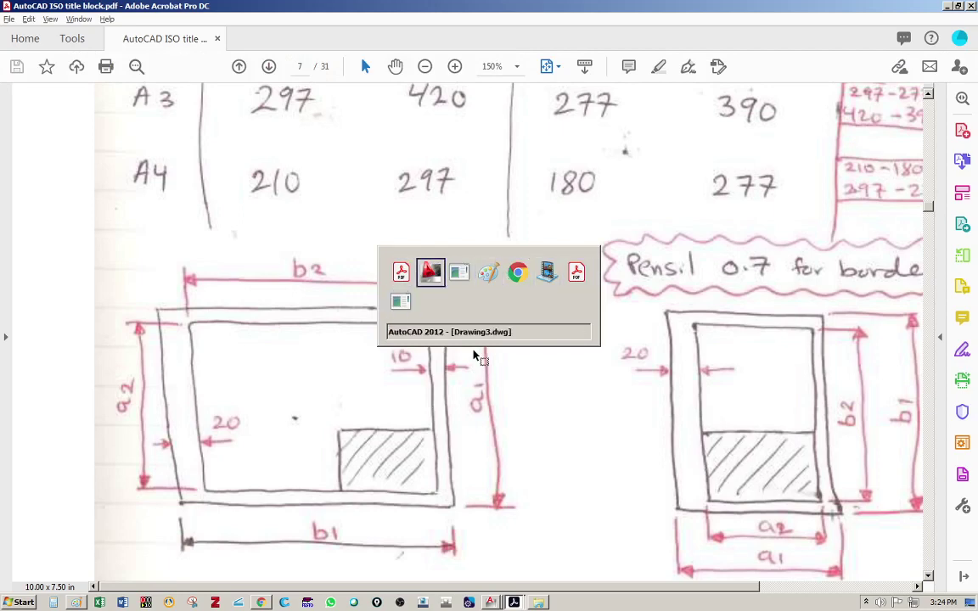
key(Escape)
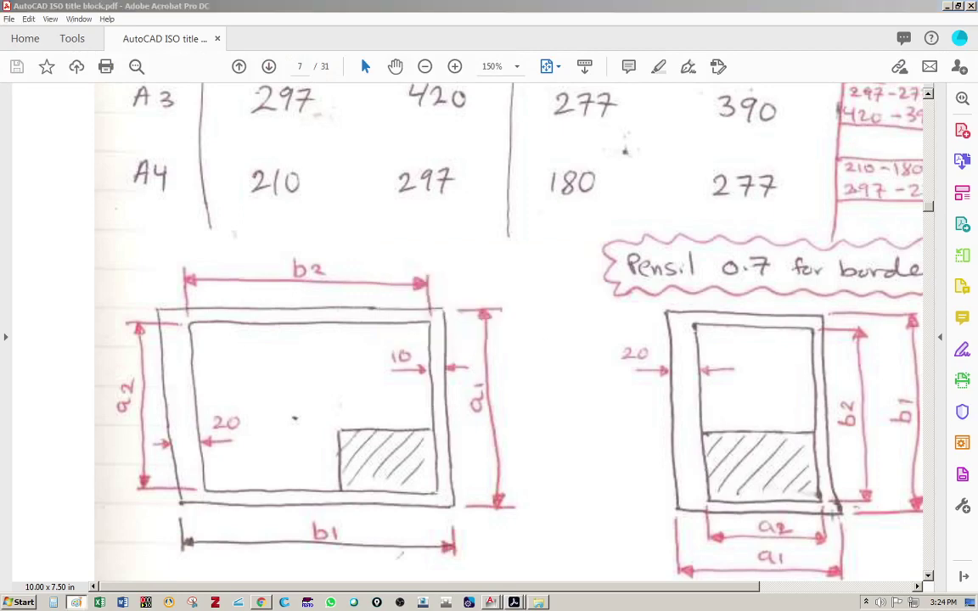
key(alt+Tab)
Step: Maximize the Paint title block reference to study its text heights, then return to AutoCAD
drag(494, 70, 444, 72)
double_click(444, 72)
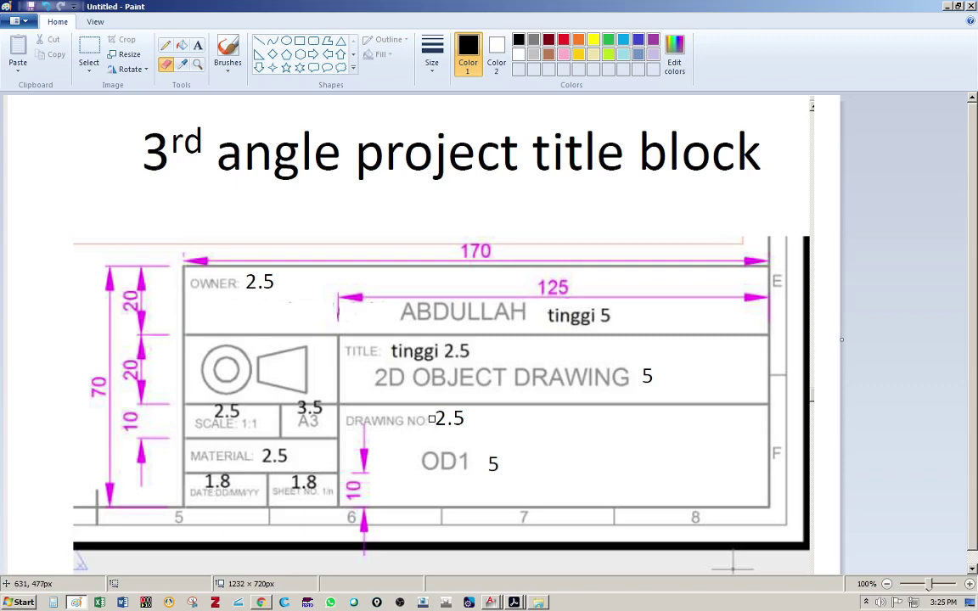
key(alt+Tab)
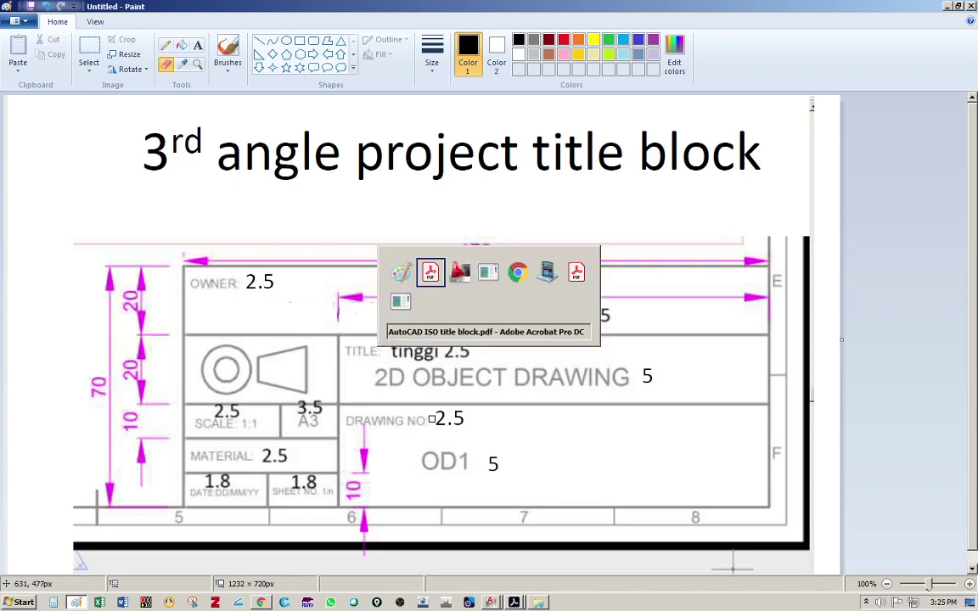
key(alt+Tab)
key(Escape)
key(Escape)
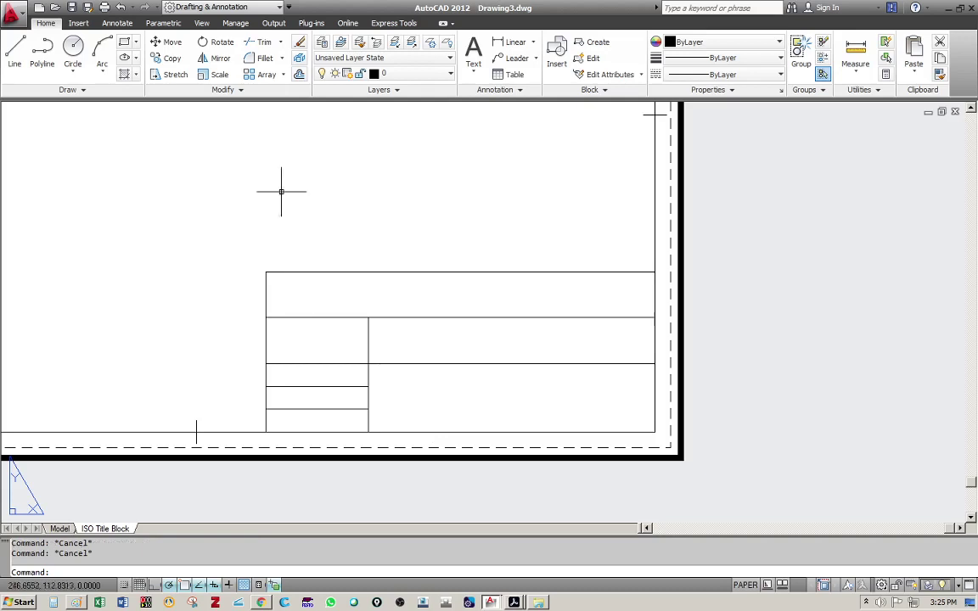
Step: Create single-line text 'OWNER:' at height 2.5 and rotation 0
click(472, 76)
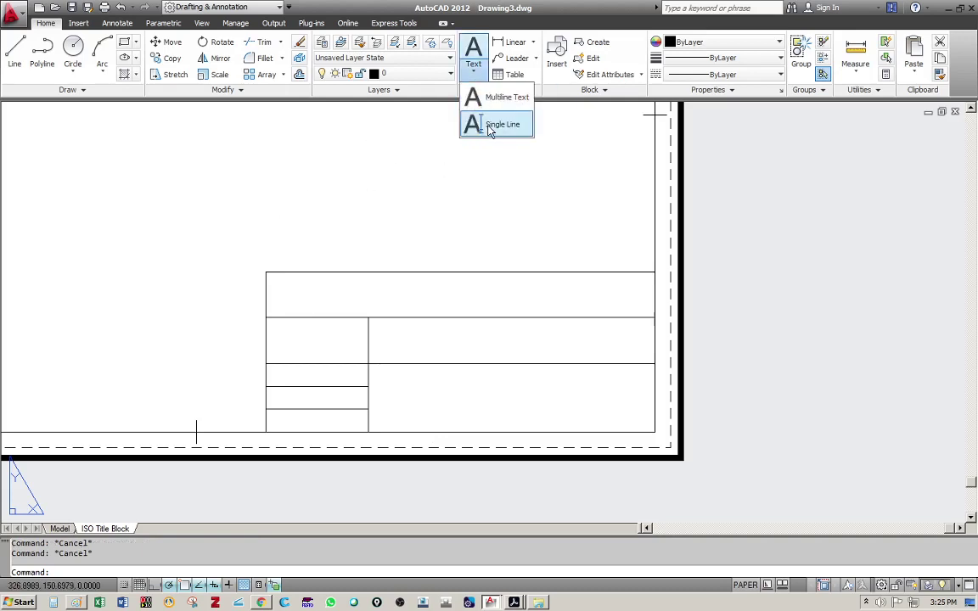
click(489, 129)
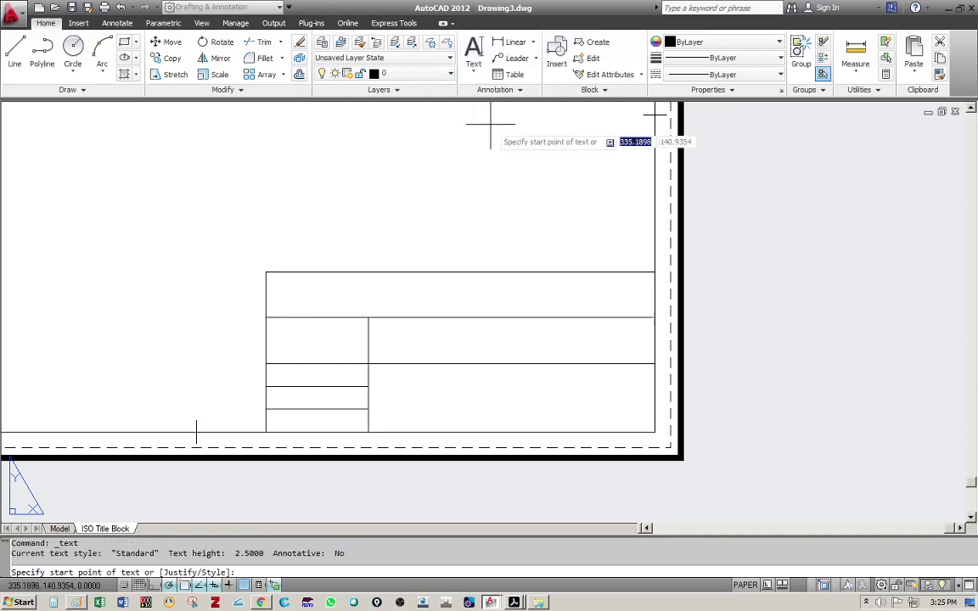
click(395, 242)
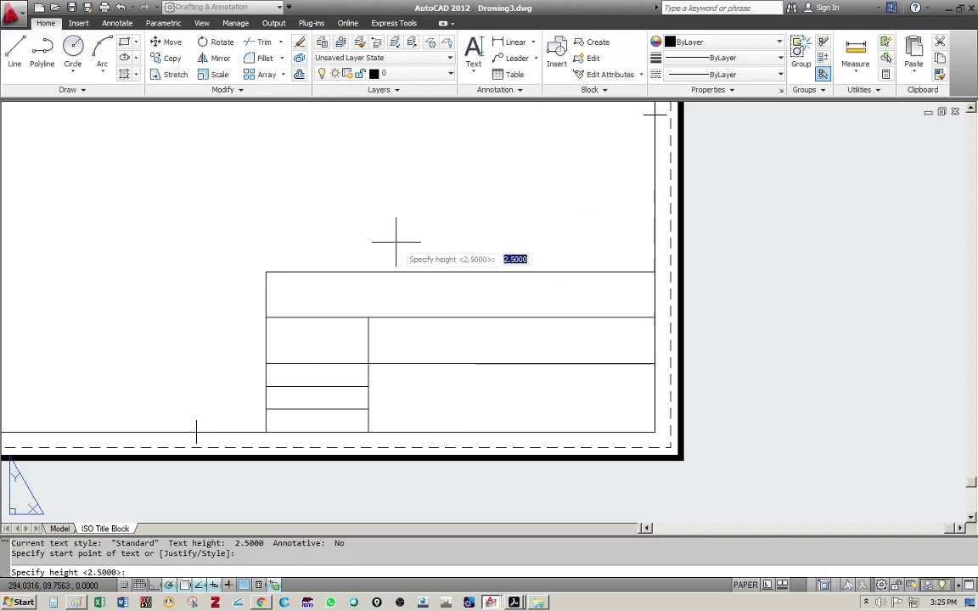
key(Return)
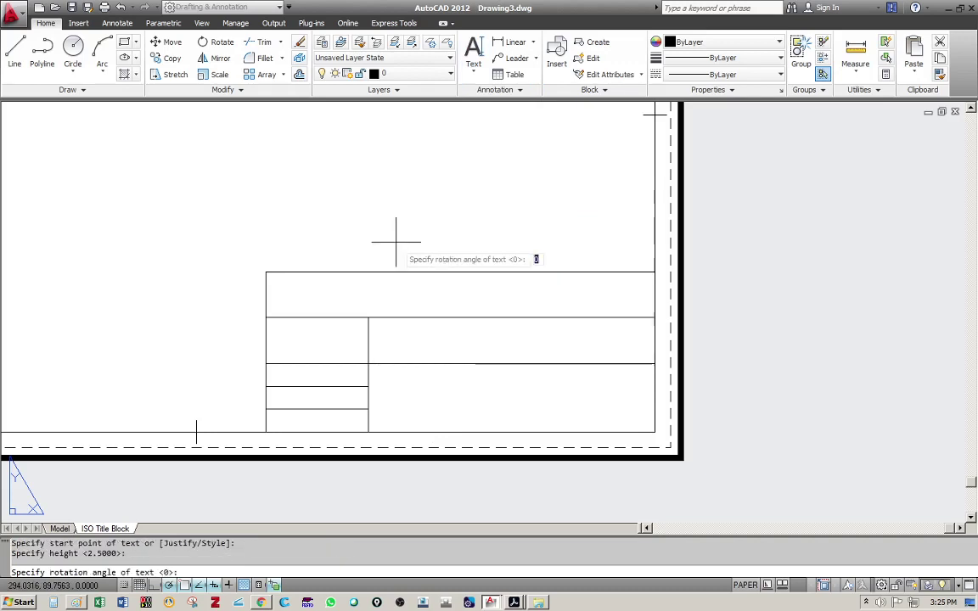
key(Return)
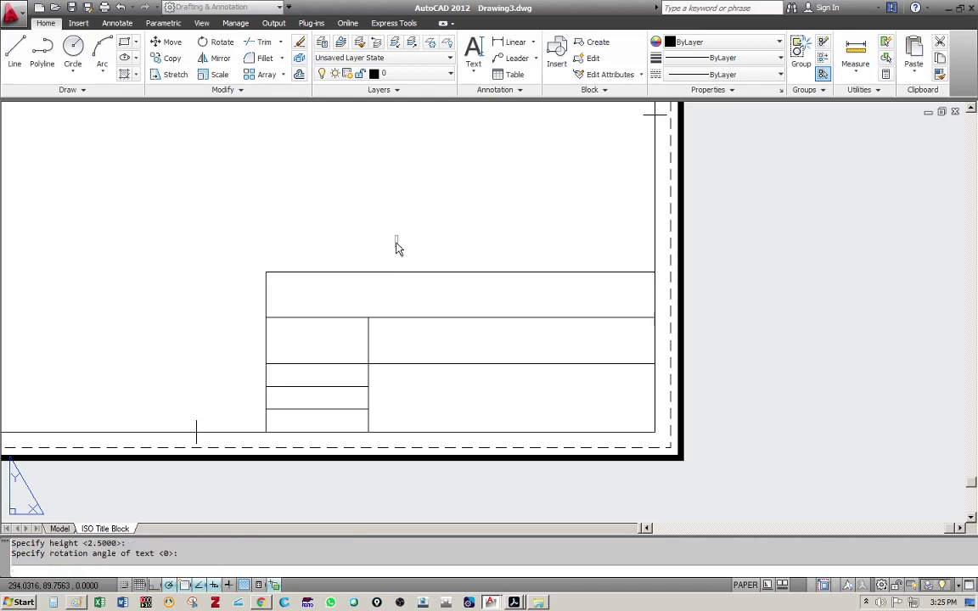
text(OWNER)
key(BackSpace)
key(BackSpace)
text(ER)
key(Return)
key(Return)
Step: Move the OWNER: label into the title block's top cell
click(411, 241)
drag(411, 240, 293, 292)
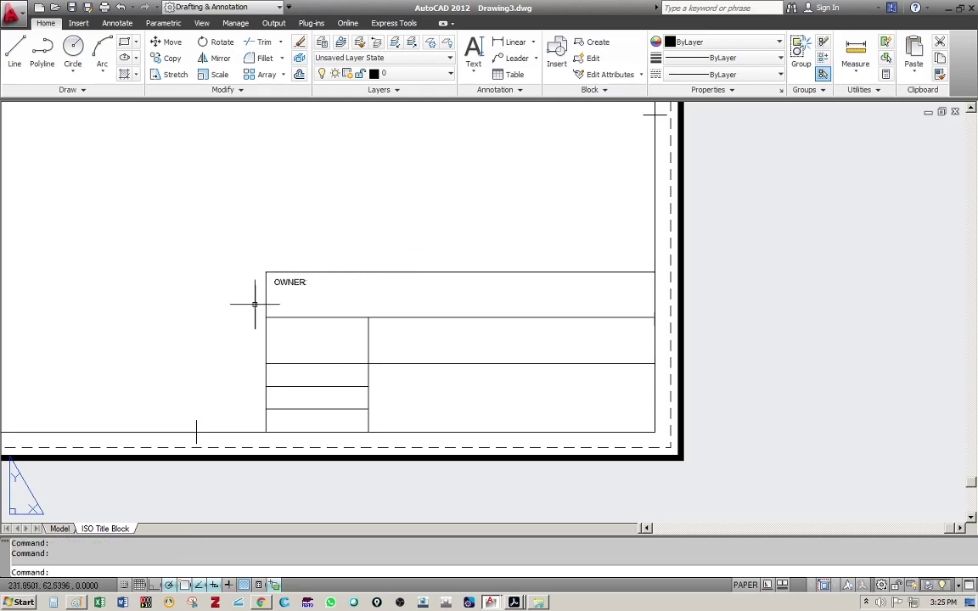
mouse_move(300, 294)
middle_down()
mouse_move(277, 284)
mouse_move(286, 277)
middle_up()
scroll(309, 284, up, 2)
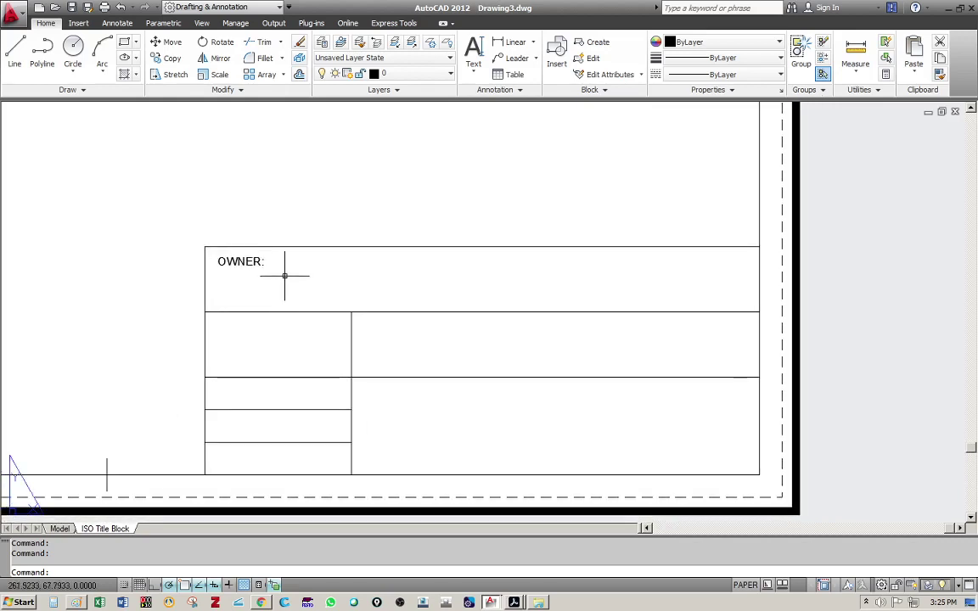
Step: Copy OWNER: into the middle-right, lower-right and two left cells, with Osnap off
click(169, 58)
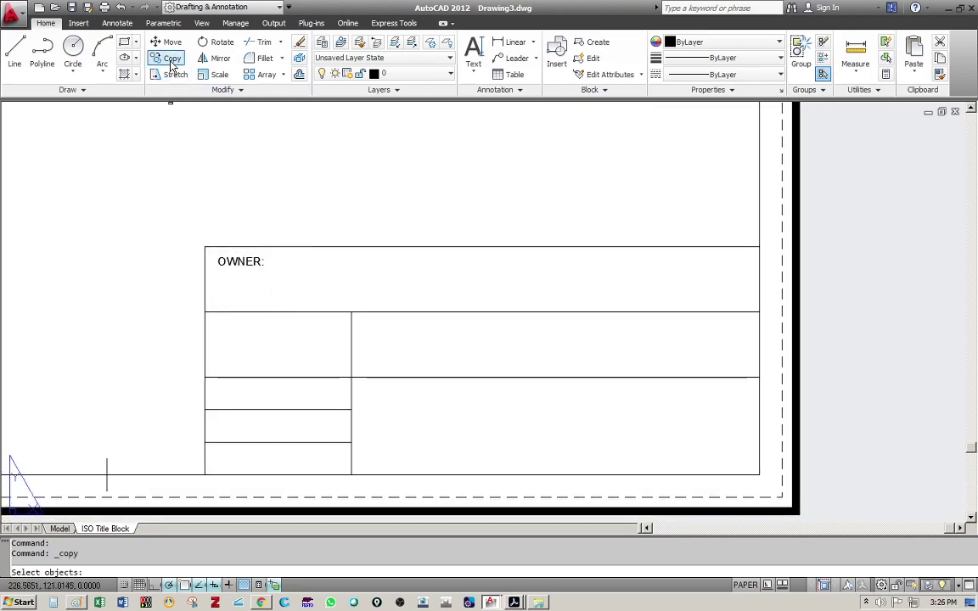
click(229, 257)
key(Return)
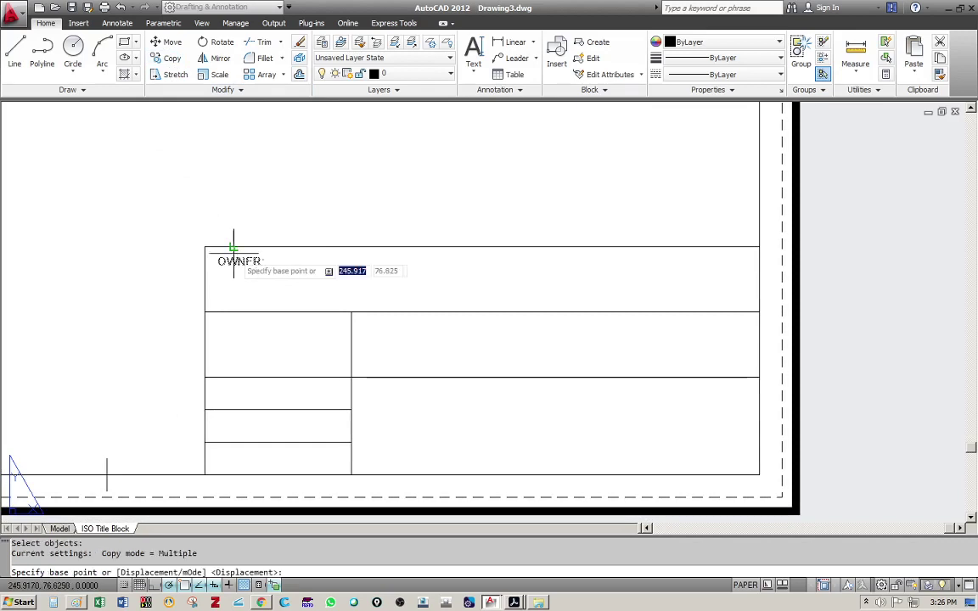
click(219, 266)
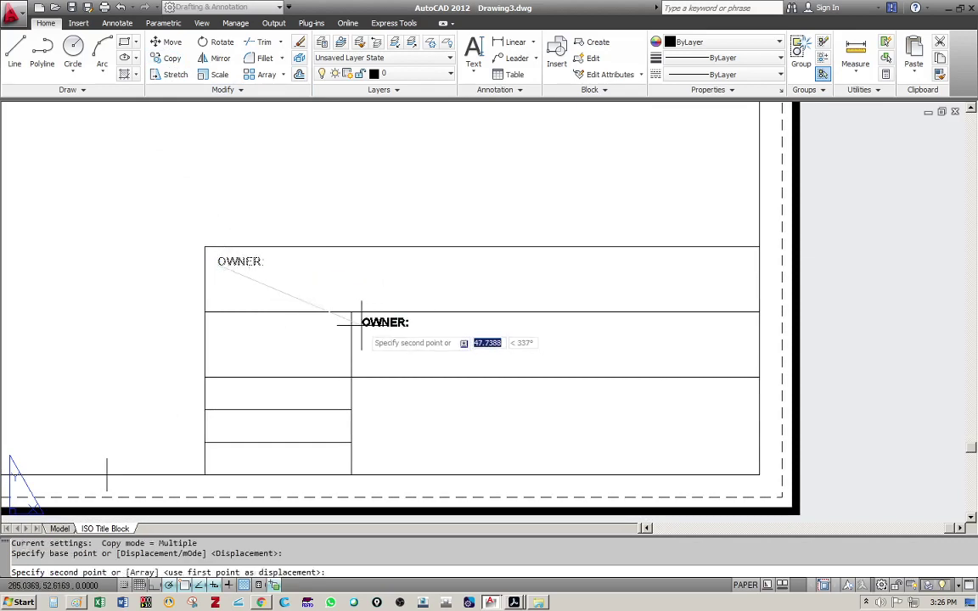
click(358, 321)
click(363, 388)
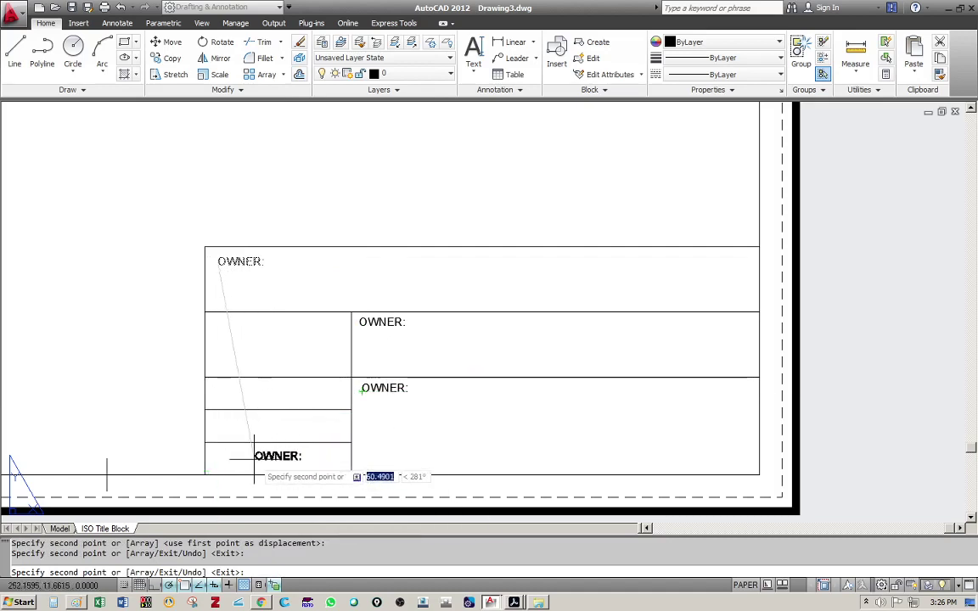
click(184, 586)
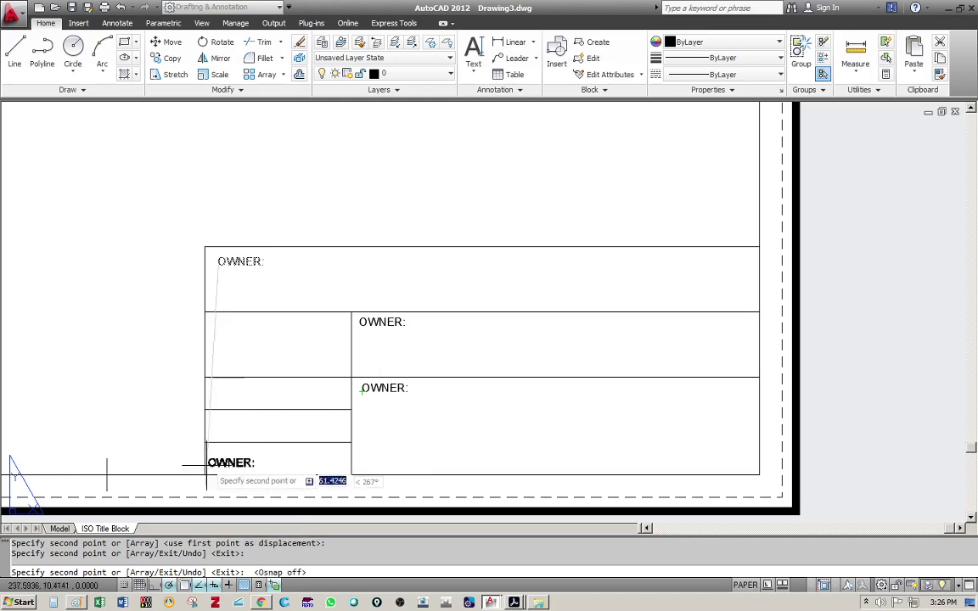
click(210, 429)
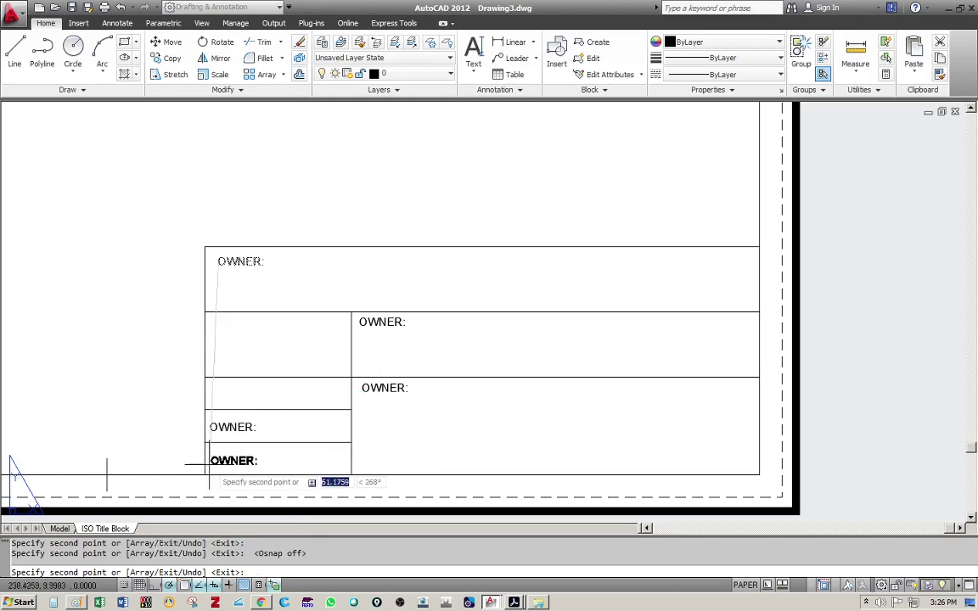
click(211, 395)
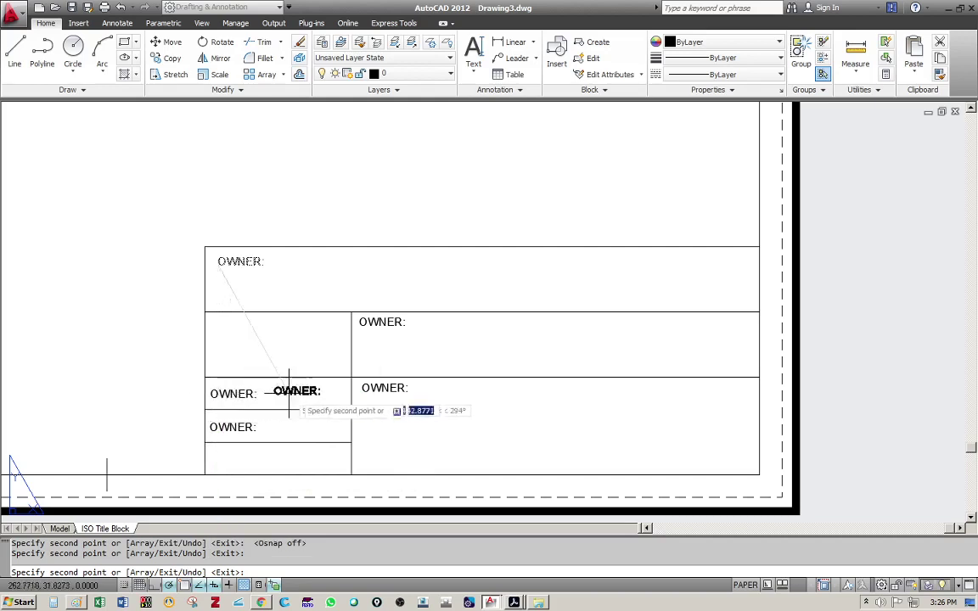
key(Escape)
key(alt+Tab)
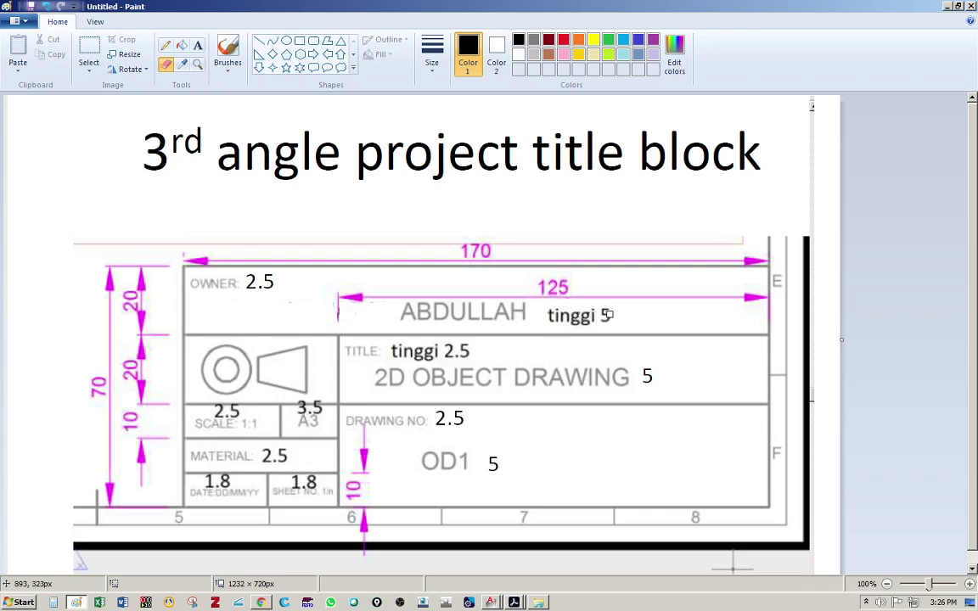
Step: Switch from the Paint reference back to the AutoCAD drawing
key(alt+Tab)
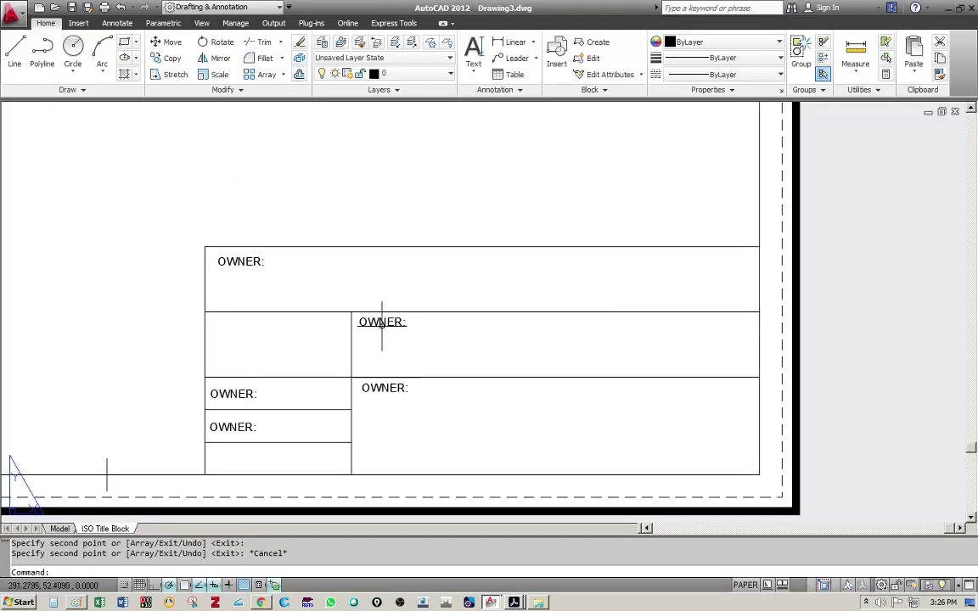
Step: Add 'DATE:dd/mm/yy' text at height 1.8 and move it into the bottom-left cell
click(473, 52)
click(312, 214)
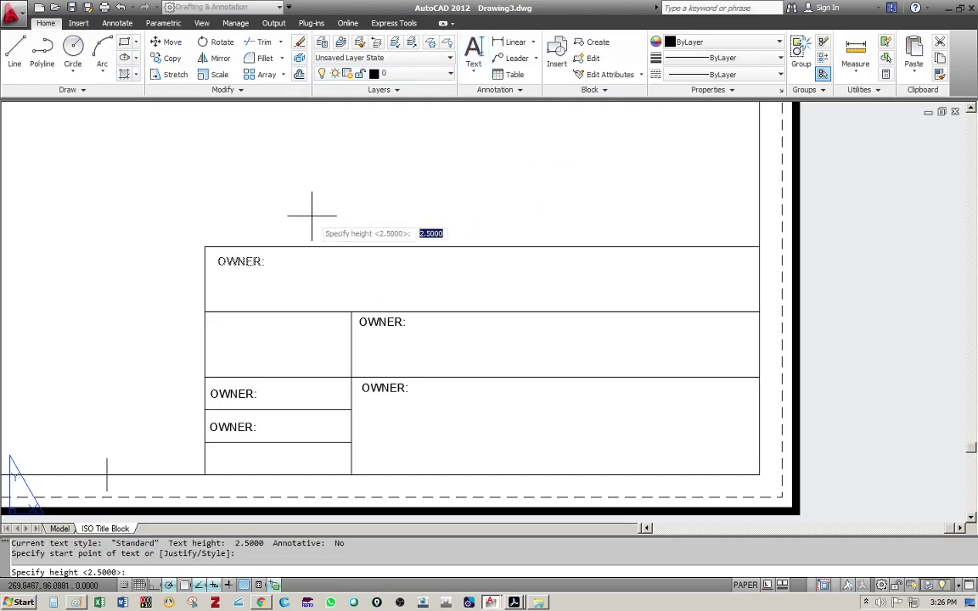
text(1.8)
key(Return)
key(Return)
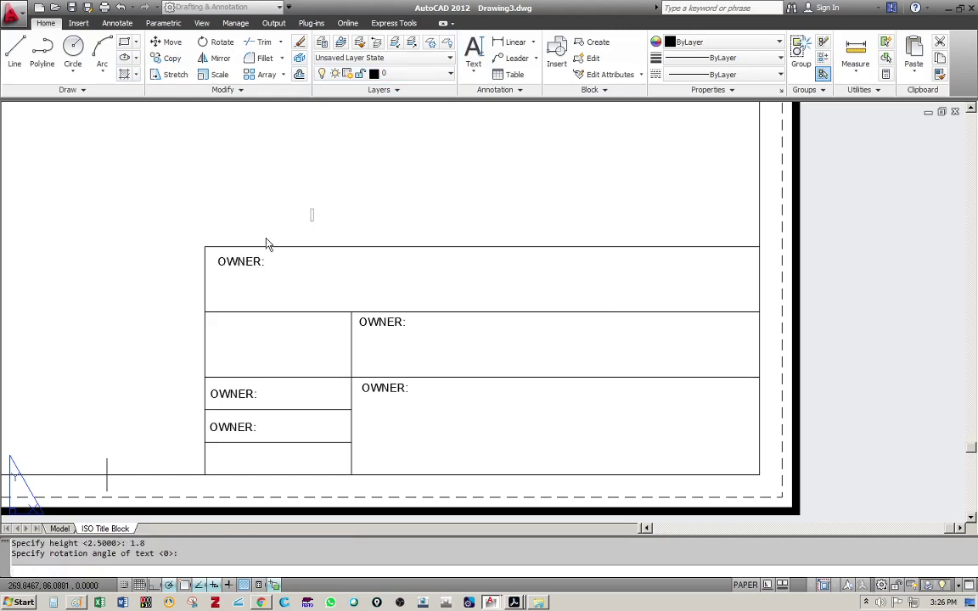
text(DATE:dd/mm/yy)
key(Return)
key(Return)
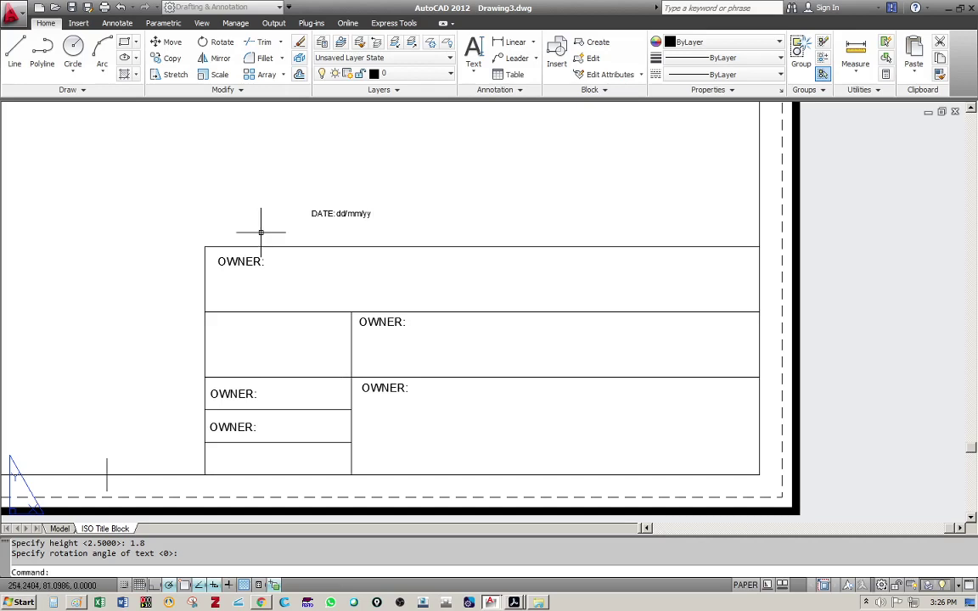
click(331, 213)
drag(331, 213, 231, 469)
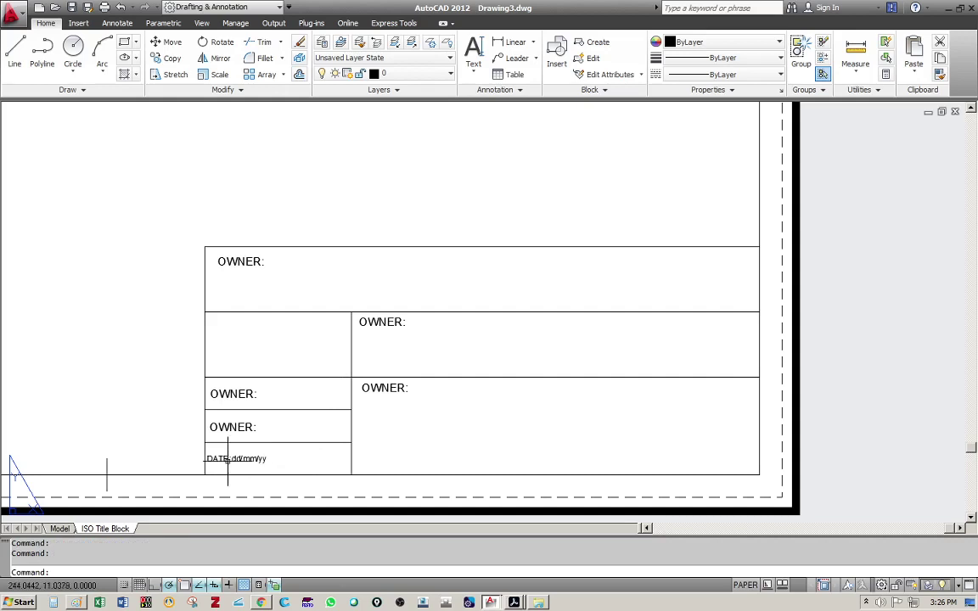
Step: Copy the DATE label further right along the bottom row
click(169, 59)
click(240, 460)
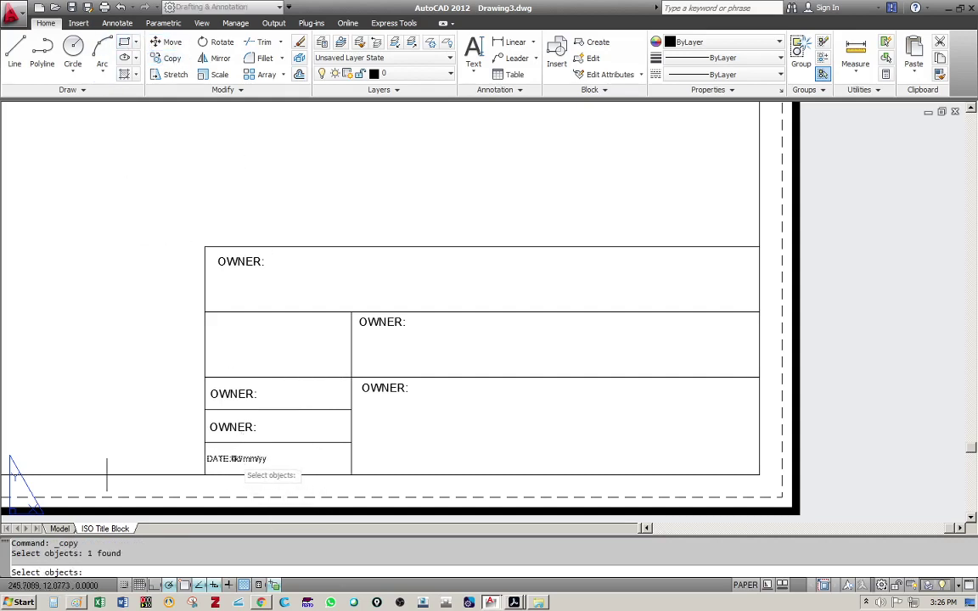
key(Return)
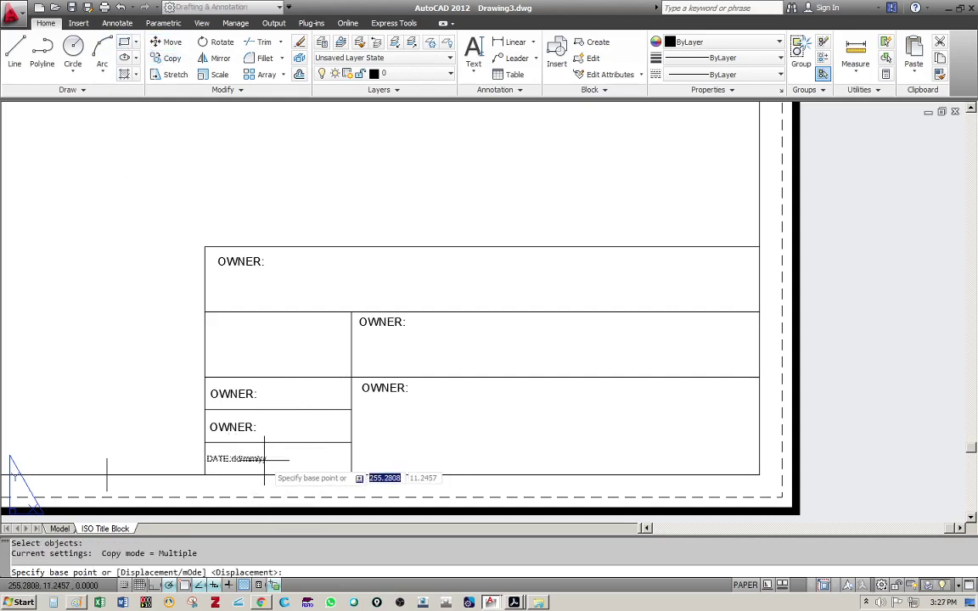
click(264, 459)
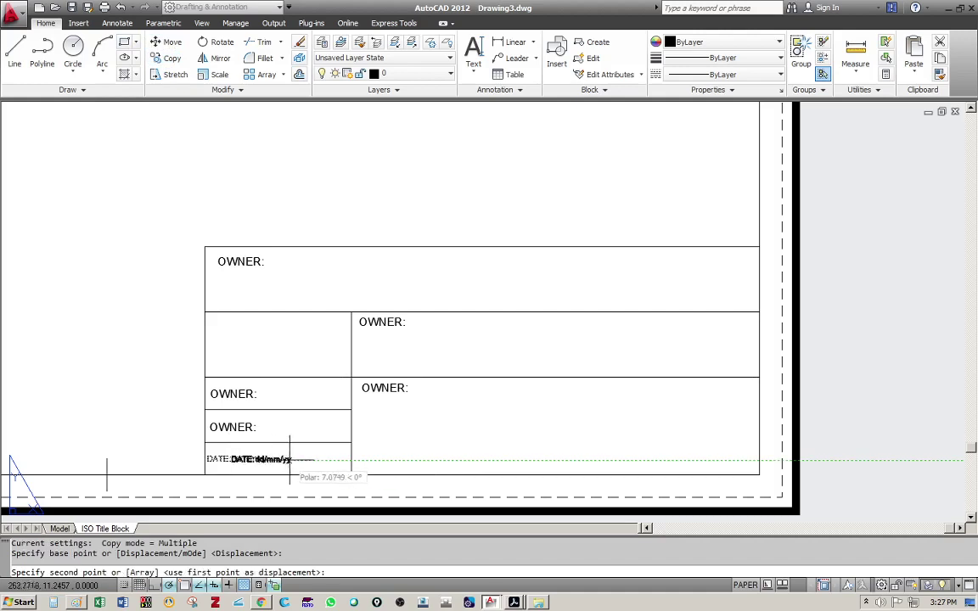
click(345, 460)
key(Escape)
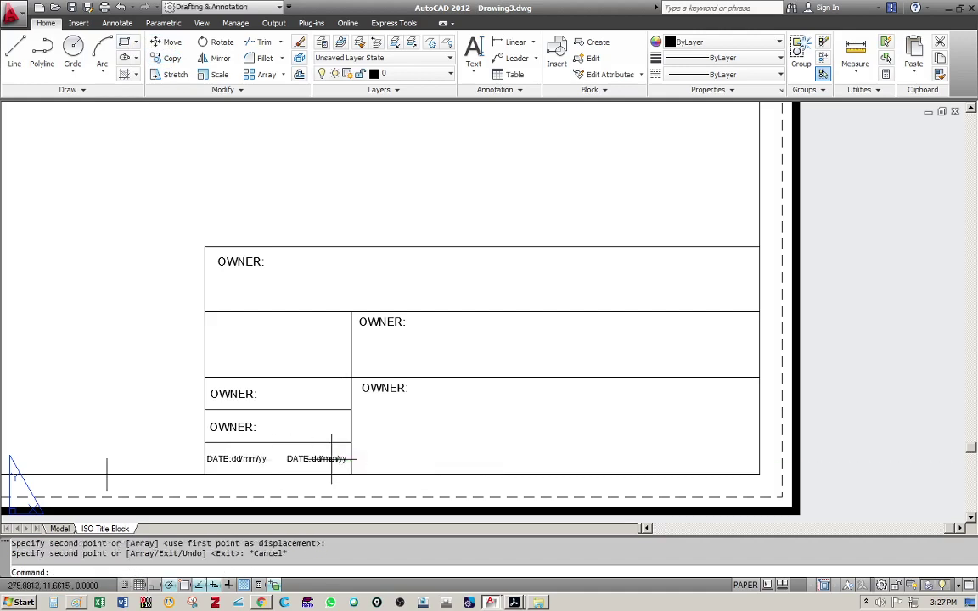
Step: Edit the copied label to read 'SHEET NO: 1/n'
double_click(334, 463)
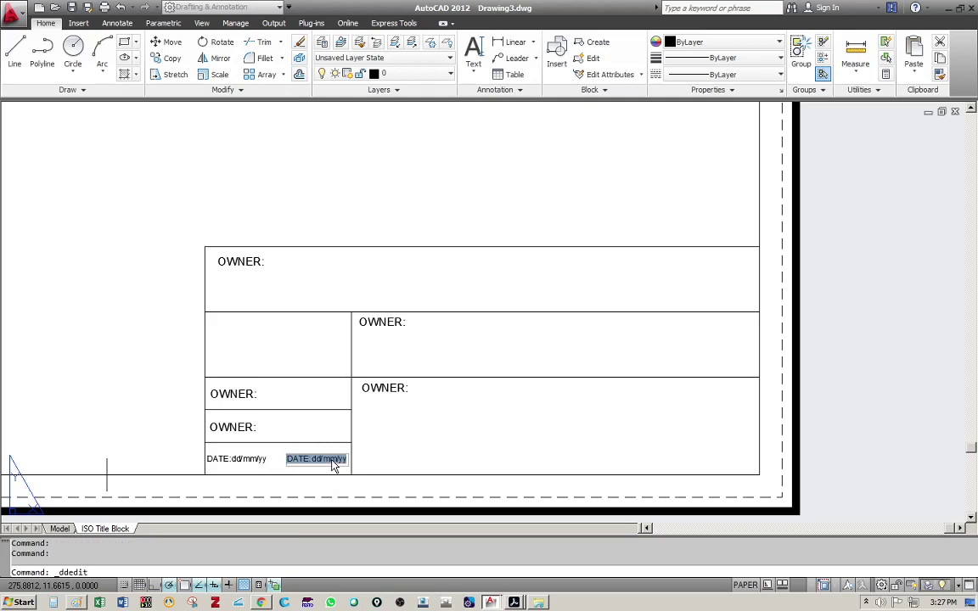
text(SHEET NO:)
text( 1/n)
key(Return)
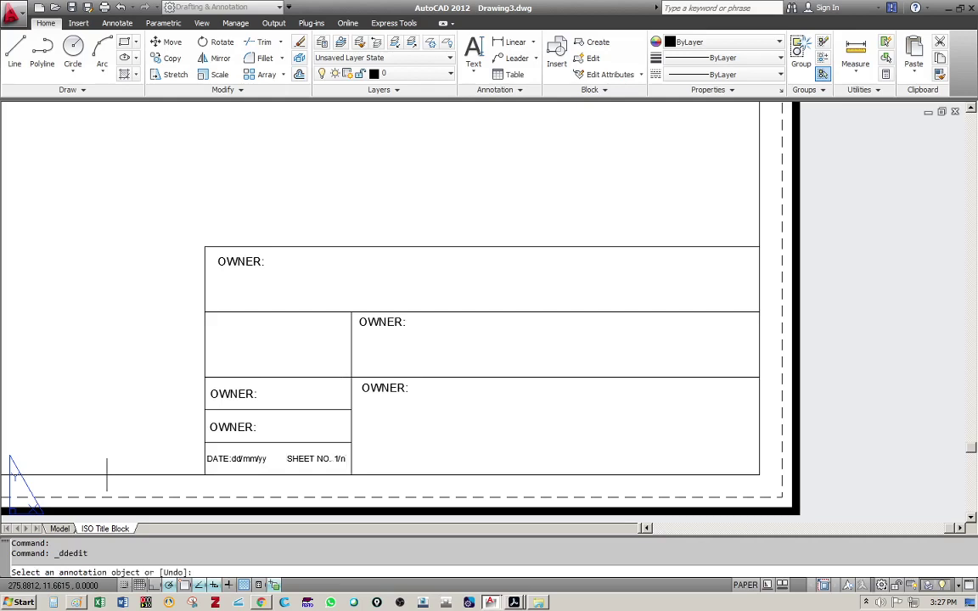
key(Escape)
key(Escape)
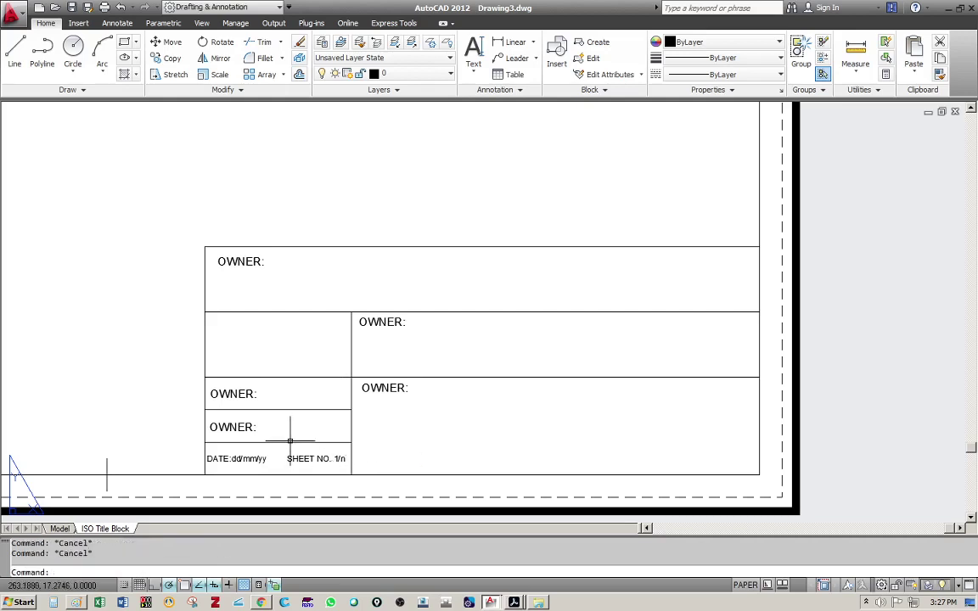
Step: Write a single-line text 'A3' at height 3.5 with zero rotation
click(473, 52)
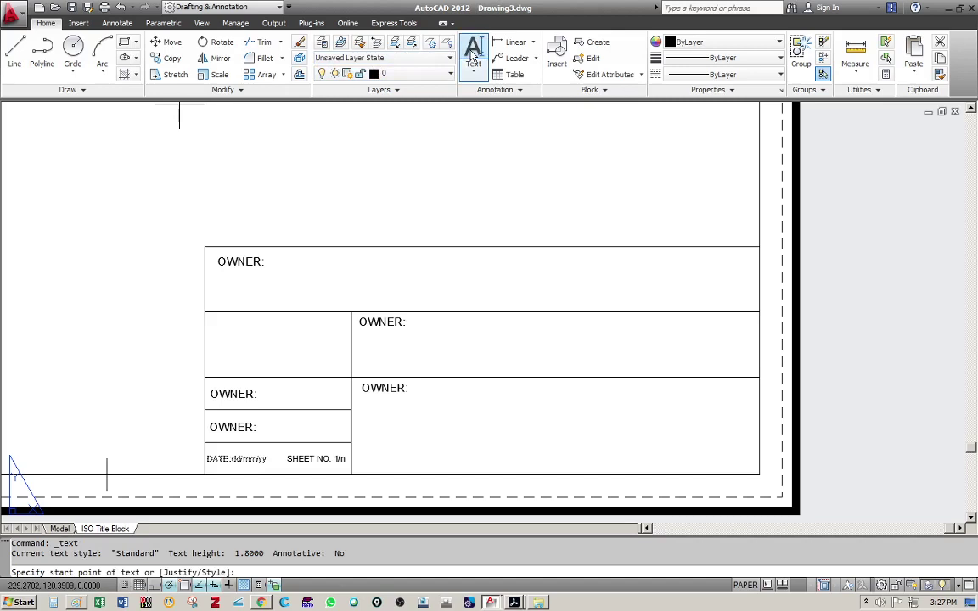
click(401, 193)
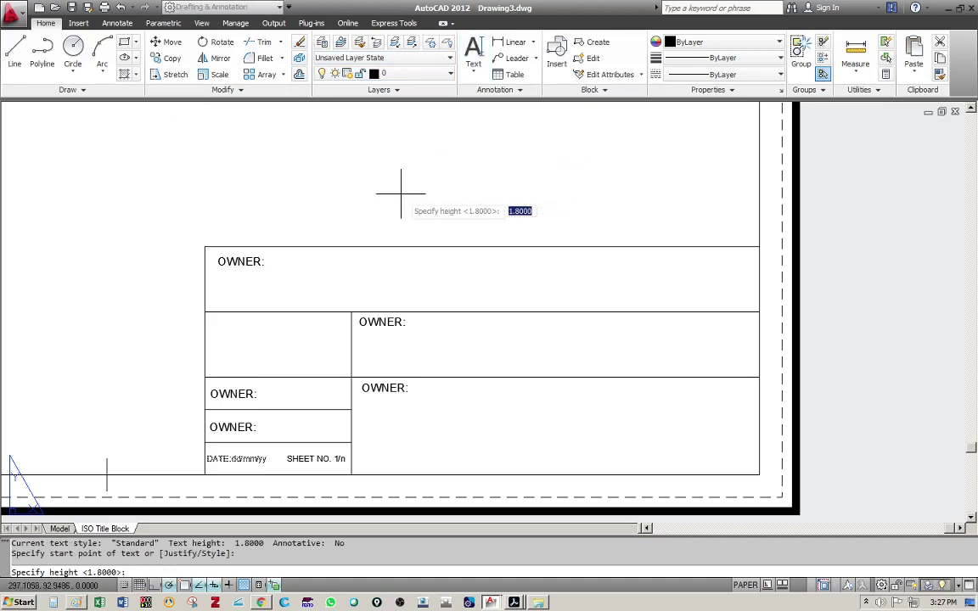
text(3.5)
key(Return)
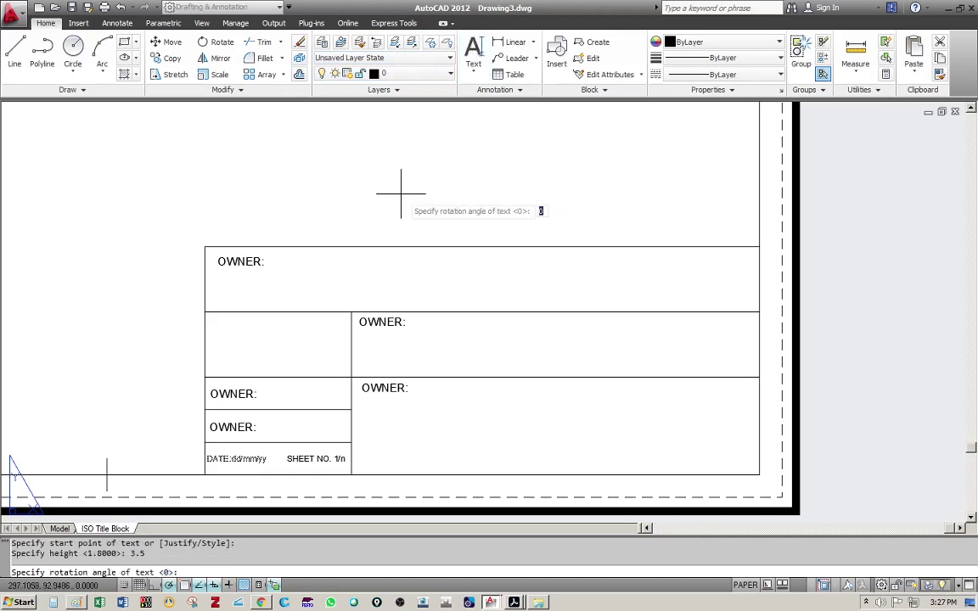
key(Return)
text(A32)
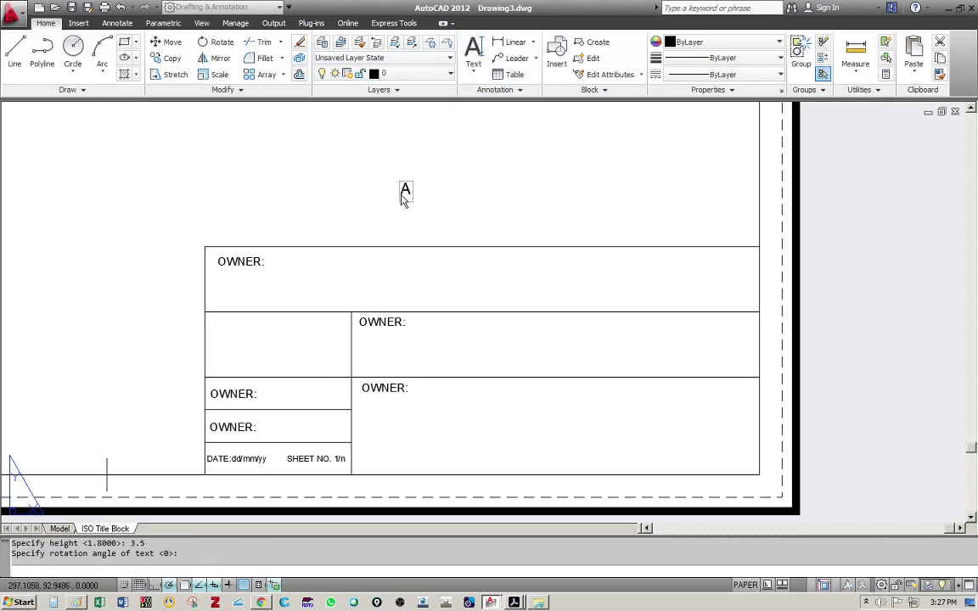
key(BackSpace)
key(Return)
key(Return)
Step: Move the A3 text into the lower-left OWNER: cell and compare with the Paint reference
click(404, 188)
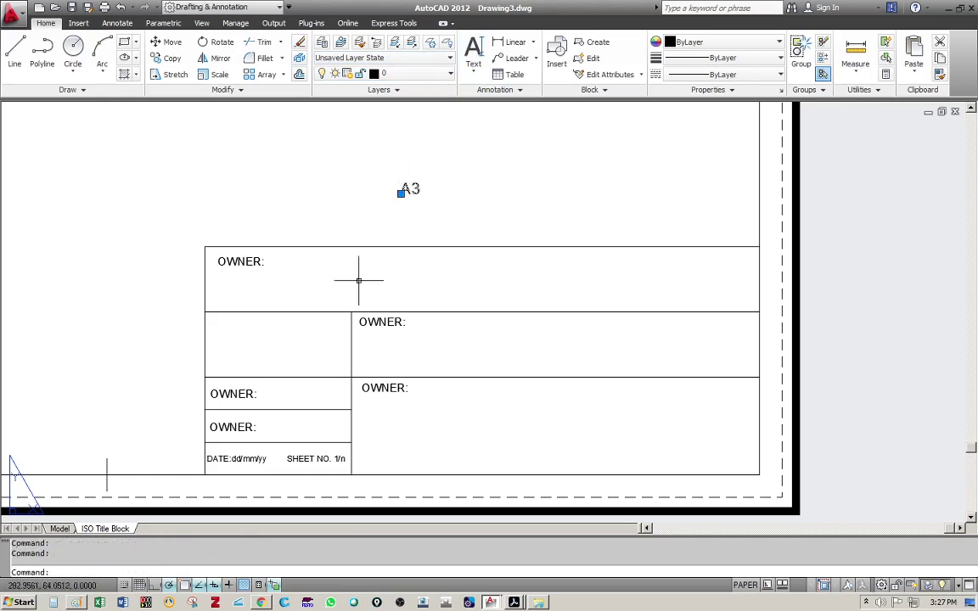
drag(410, 188, 332, 404)
click(268, 341)
key(Escape)
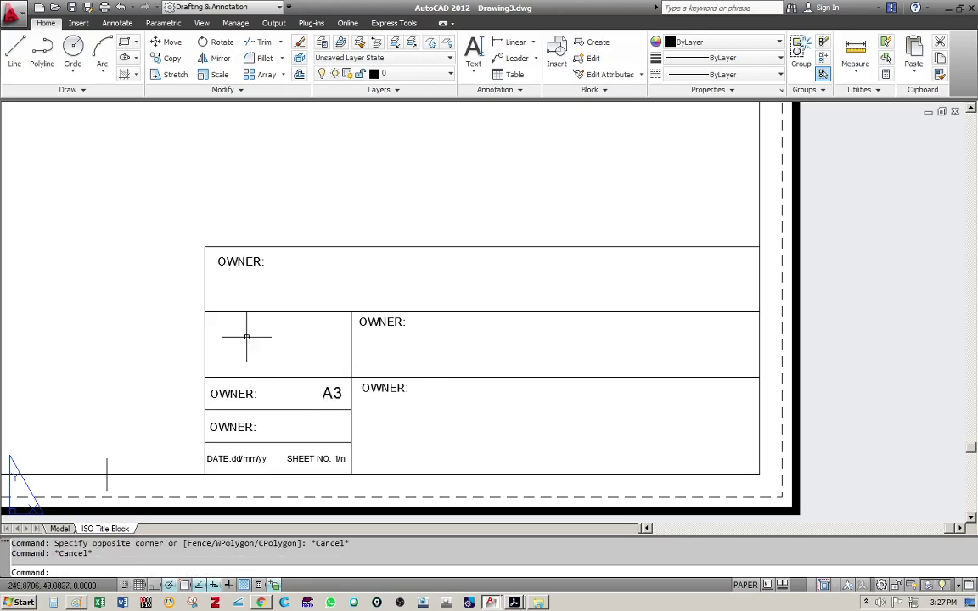
key(alt+Tab)
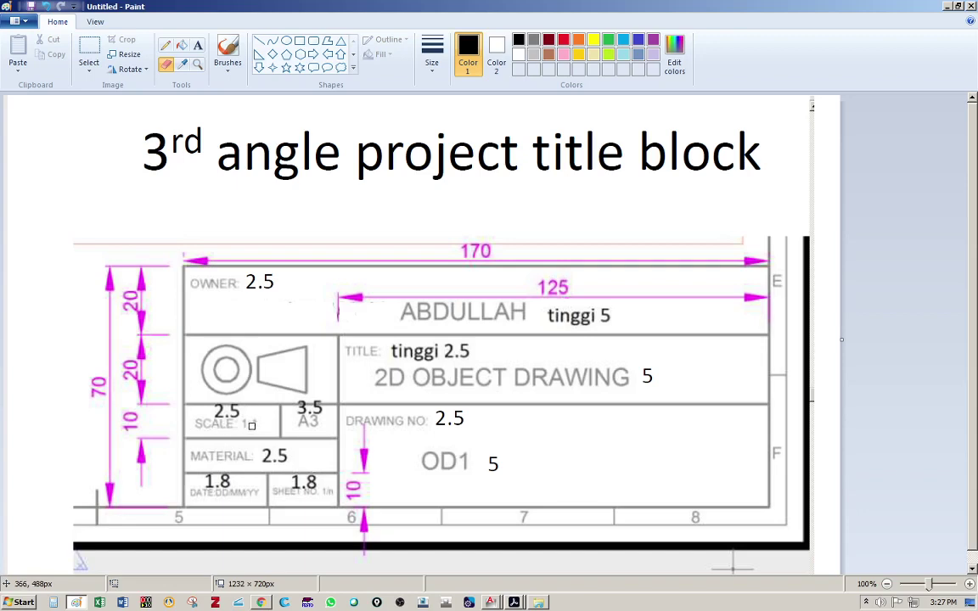
key(alt+Tab)
click(233, 394)
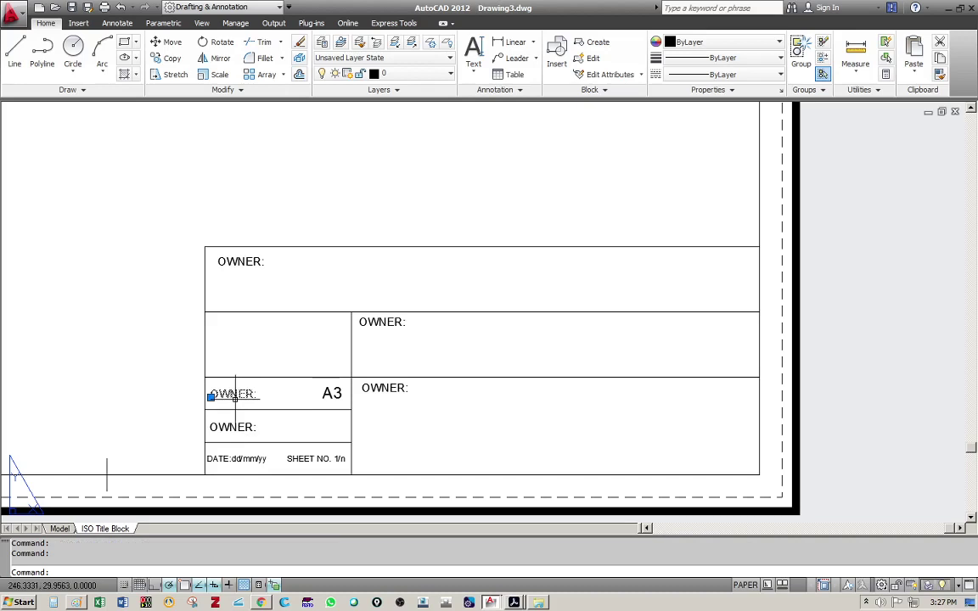
Step: Retype the two left-column OWNER: labels as 'SCALE 1:1' and 'MATERIAL:'
double_click(235, 395)
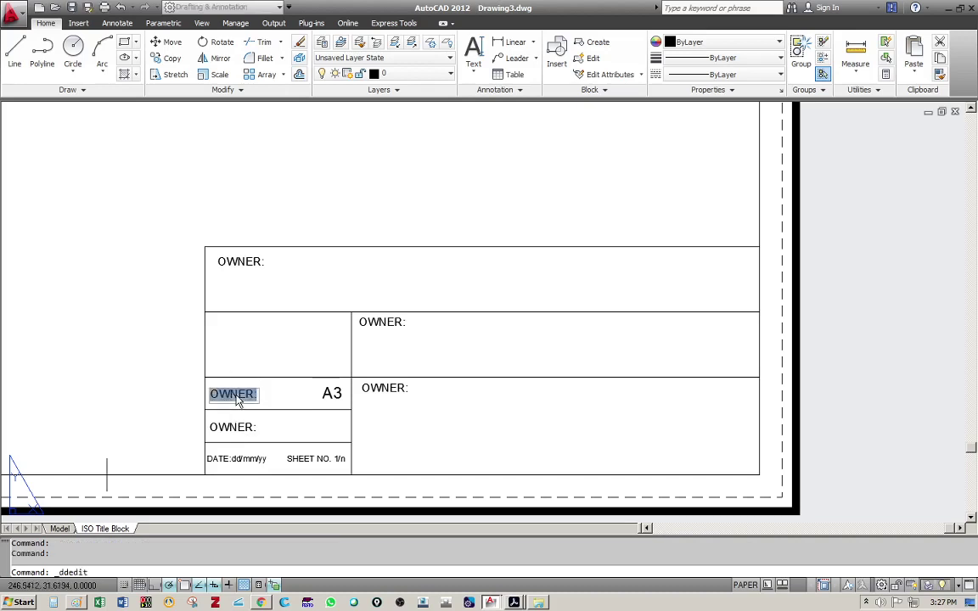
text(SCALE)
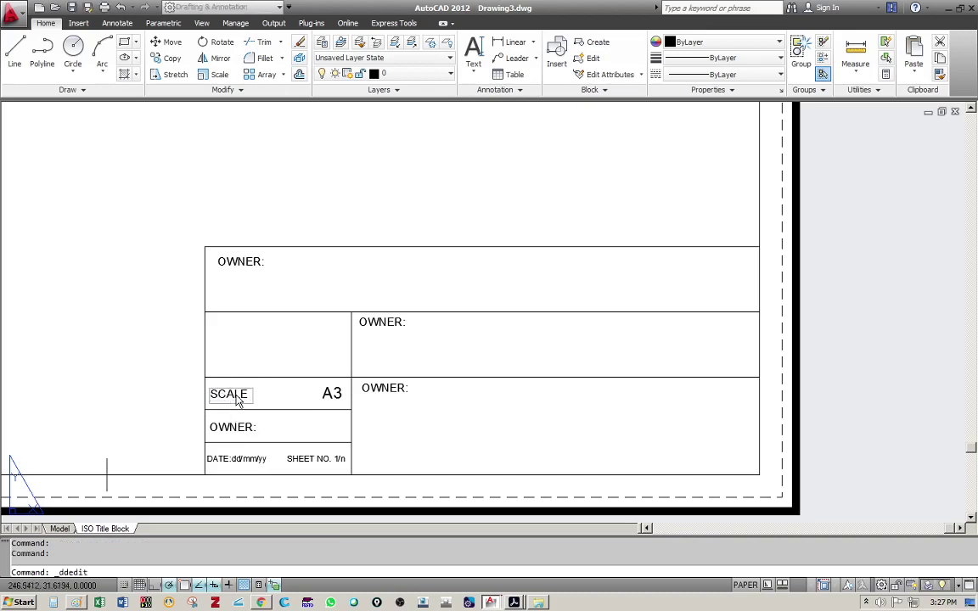
text( 1:1)
key(Return)
click(246, 431)
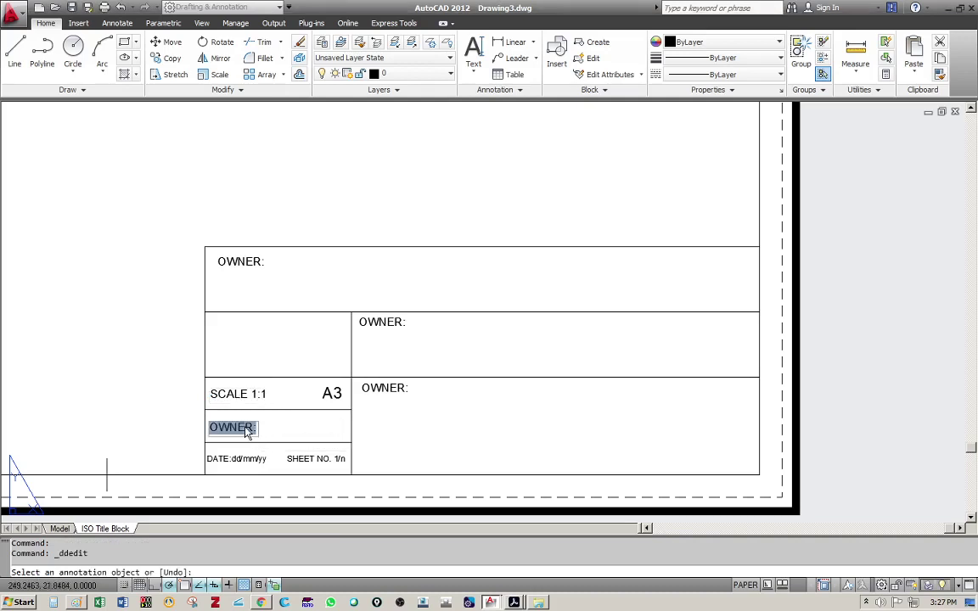
text(MATERI)
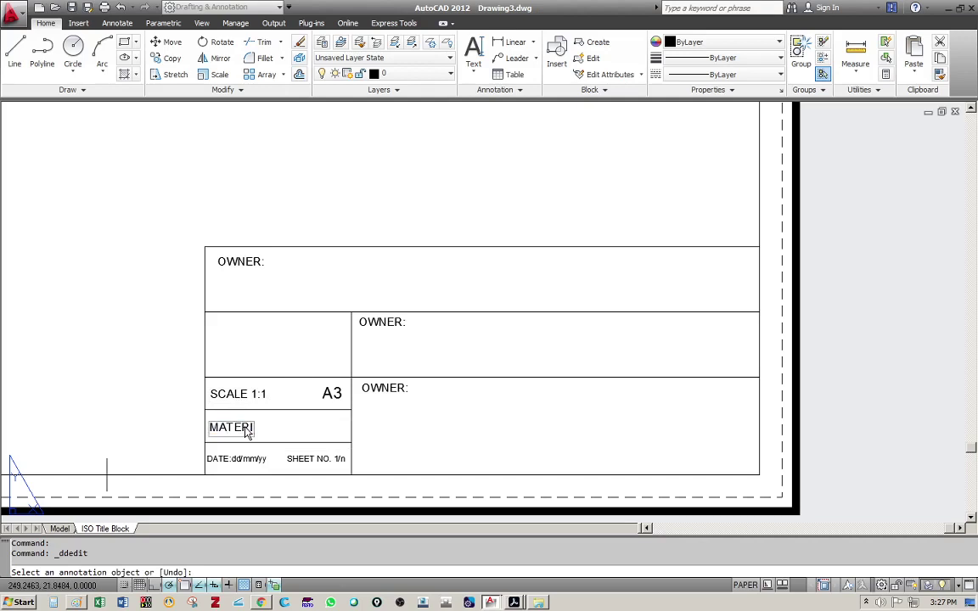
text(AL:)
key(Return)
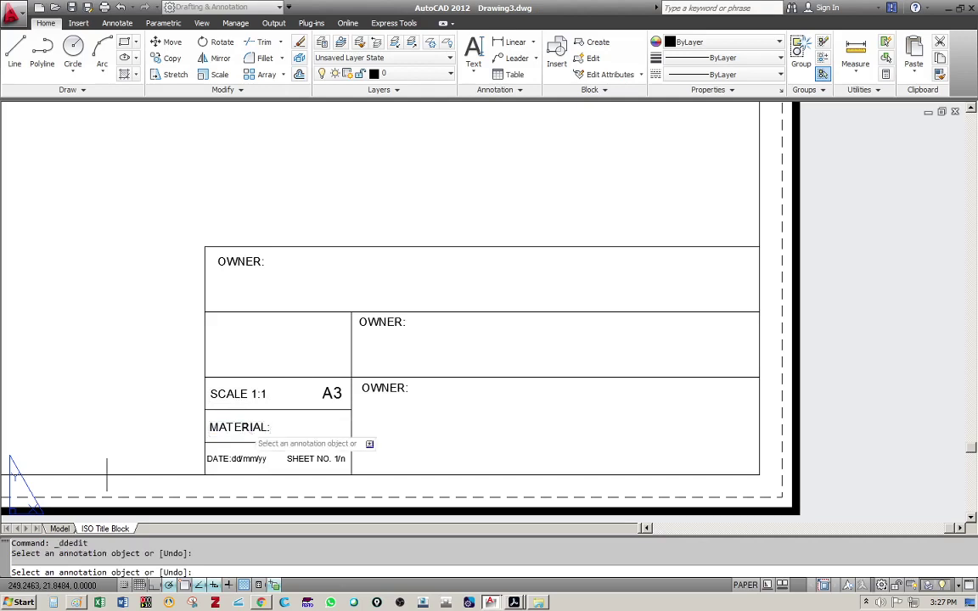
Step: Retype the middle and lower-right OWNER: labels as 'TITLE' and 'DRAWING NO:'
click(382, 330)
text(TITLE:)
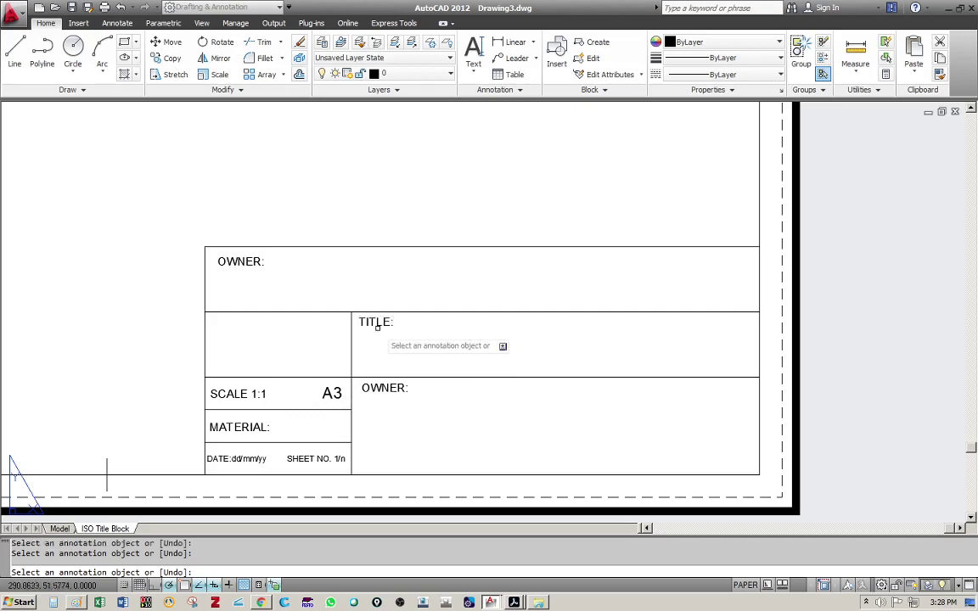
click(387, 392)
text(DRAWING NO.)
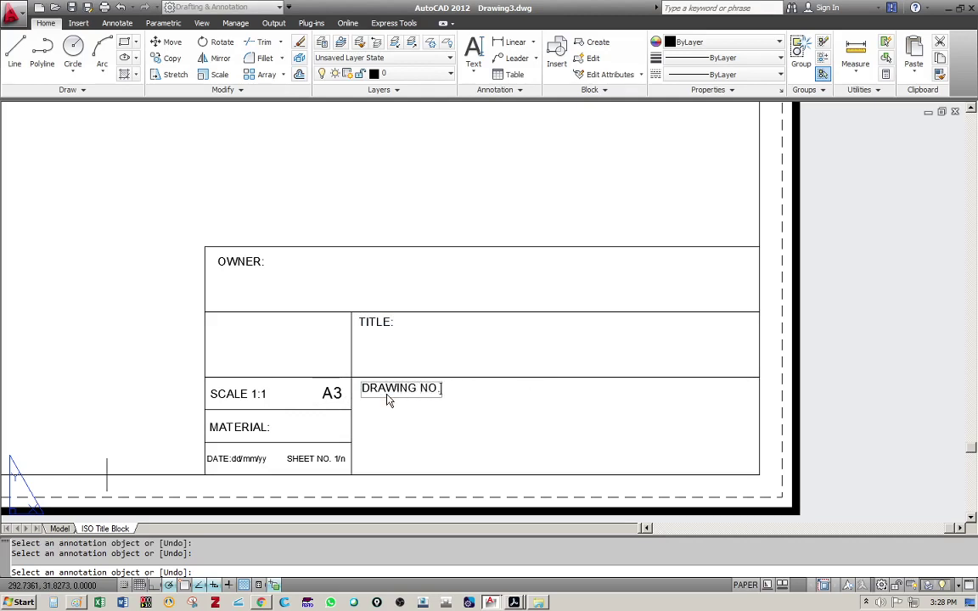
key(BackSpace)
text(:)
key(Return)
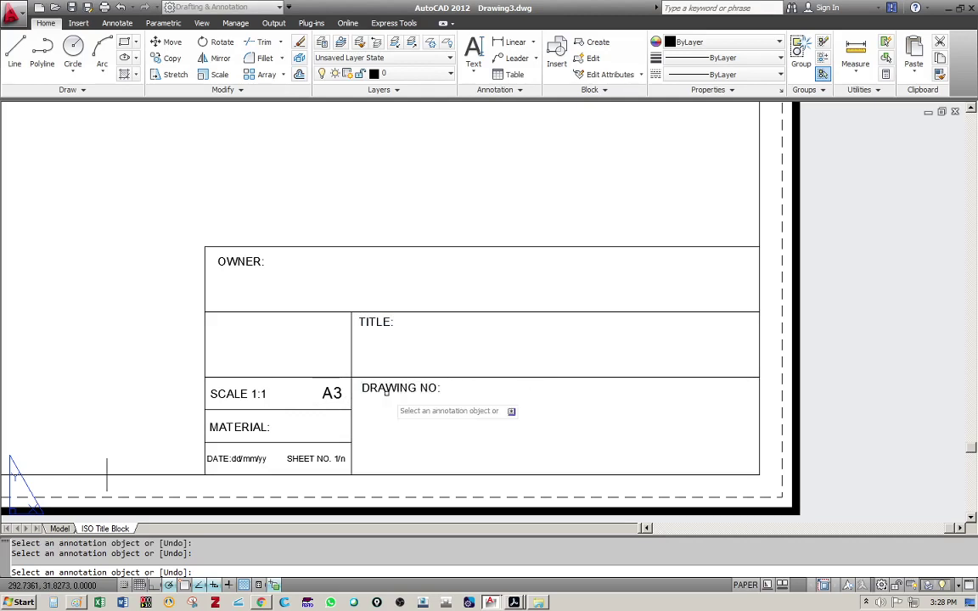
key(Escape)
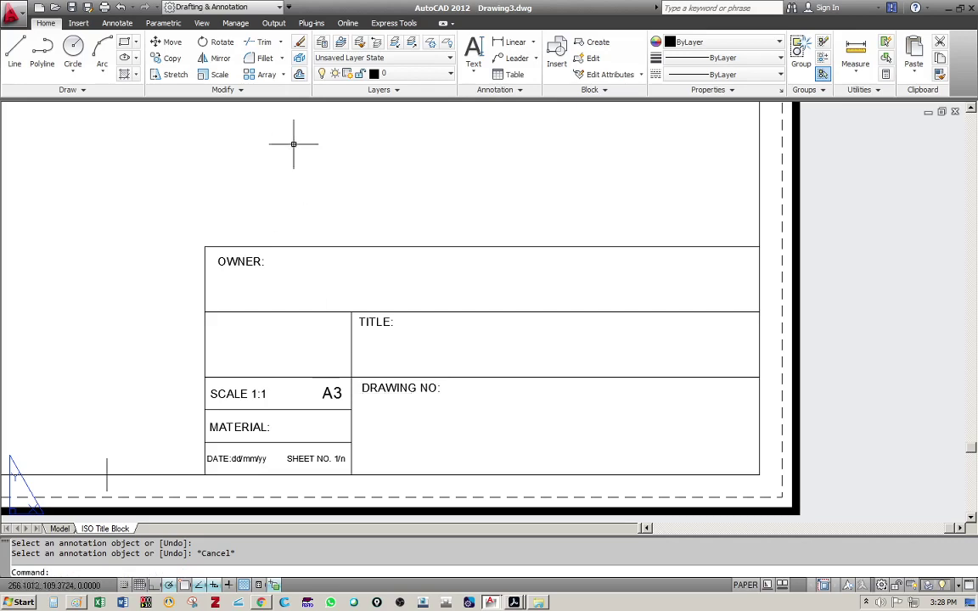
Step: Write 'NAME OF OWNER' as single-line text at height 5 above the title block
click(473, 50)
click(365, 208)
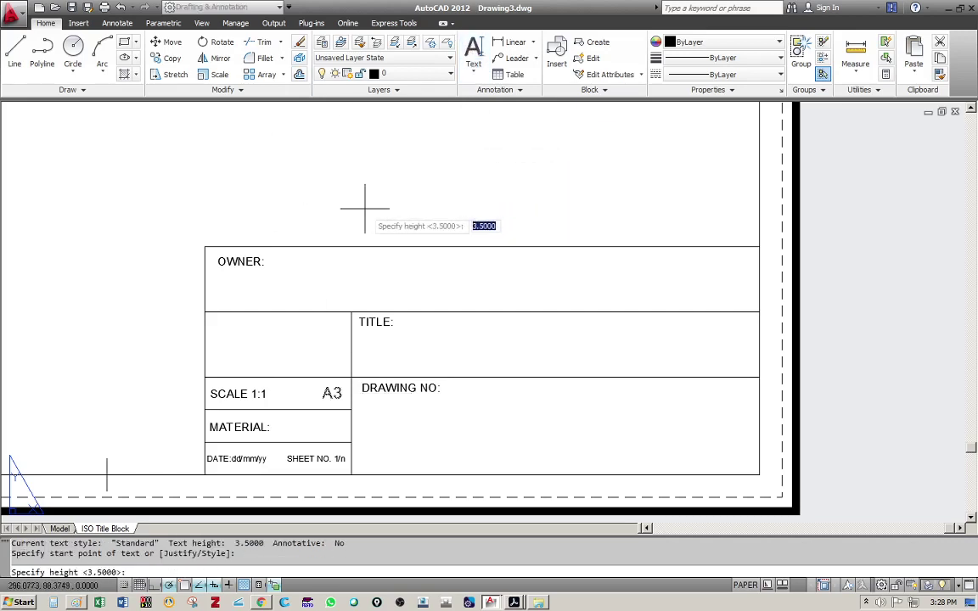
text(5)
key(Return)
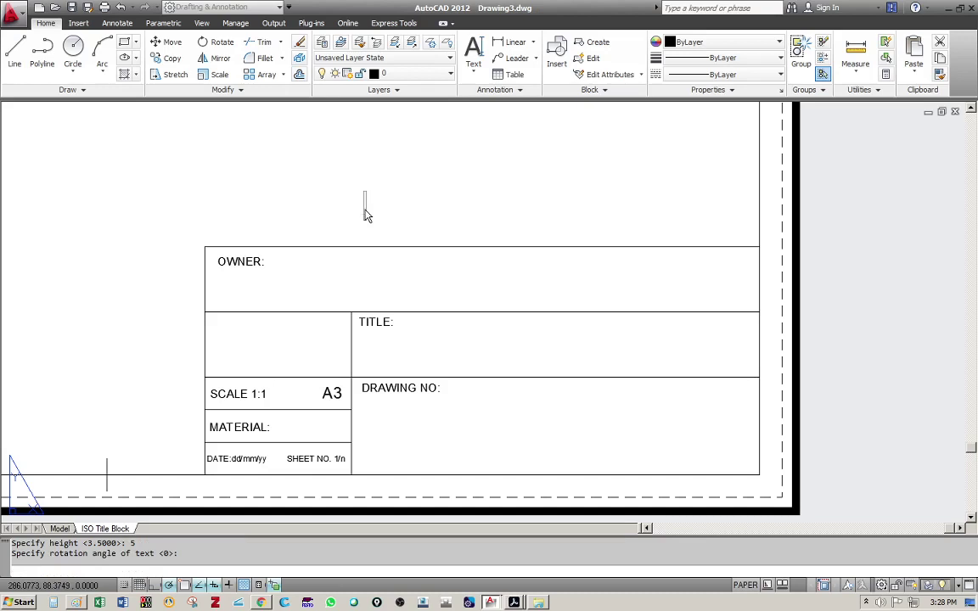
text(NAME OF OWN)
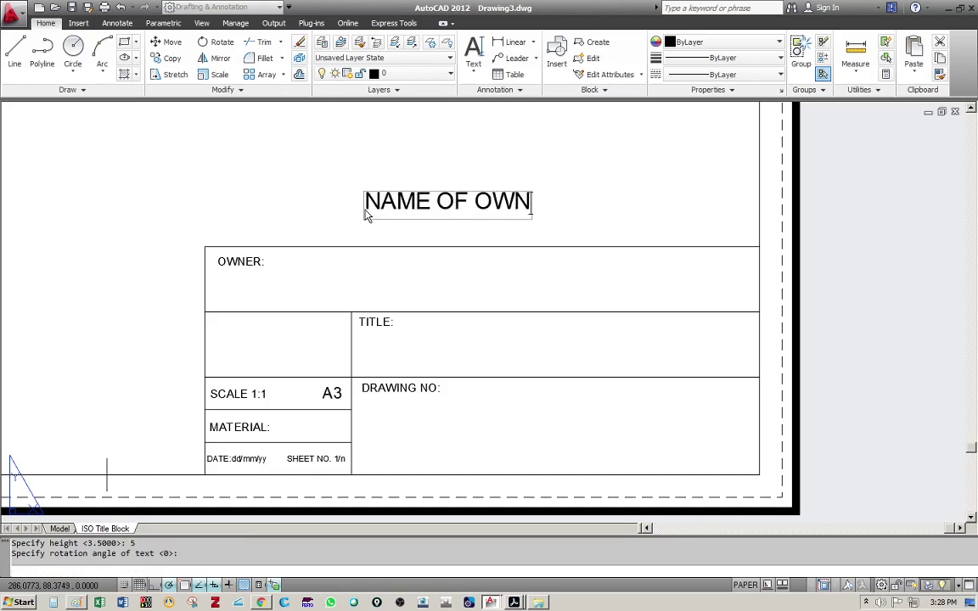
text(S)
key(BackSpace)
text(ER)
key(Return)
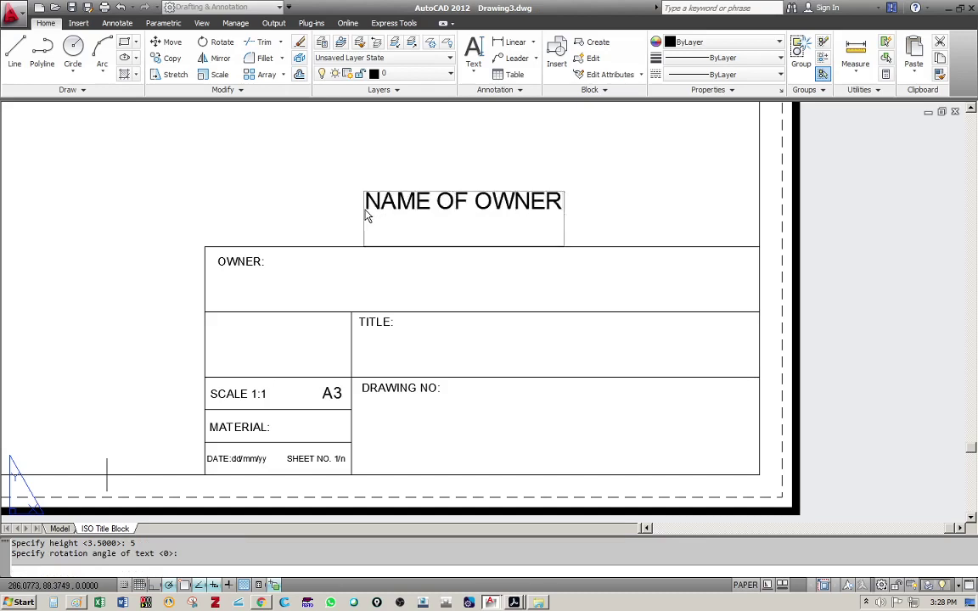
key(Return)
Step: Move NAME OF OWNER into the OWNER cell and copy it into the TITLE and DRAWING NO cells
click(410, 201)
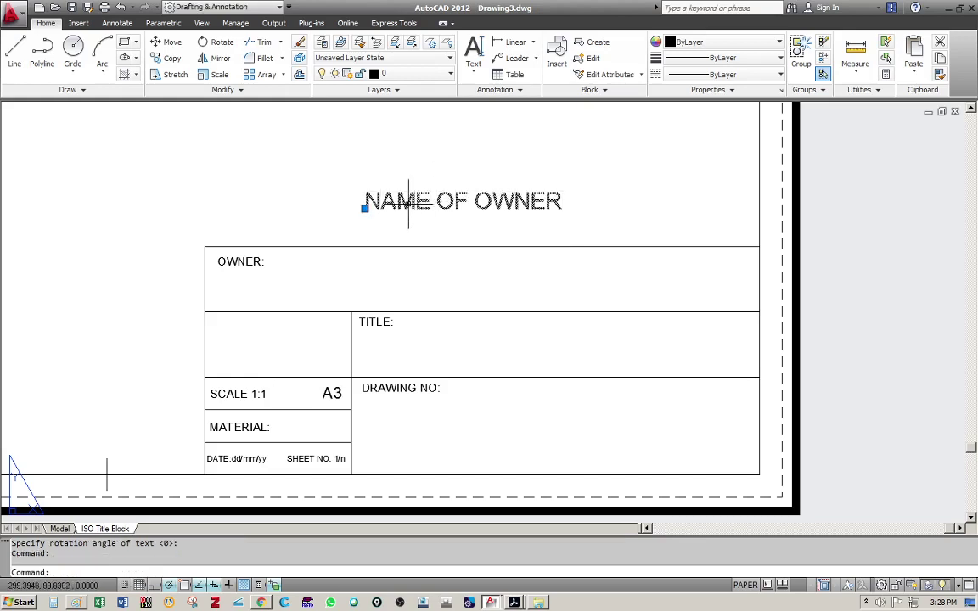
ctrl+drag(410, 202, 268, 292)
click(166, 58)
click(314, 288)
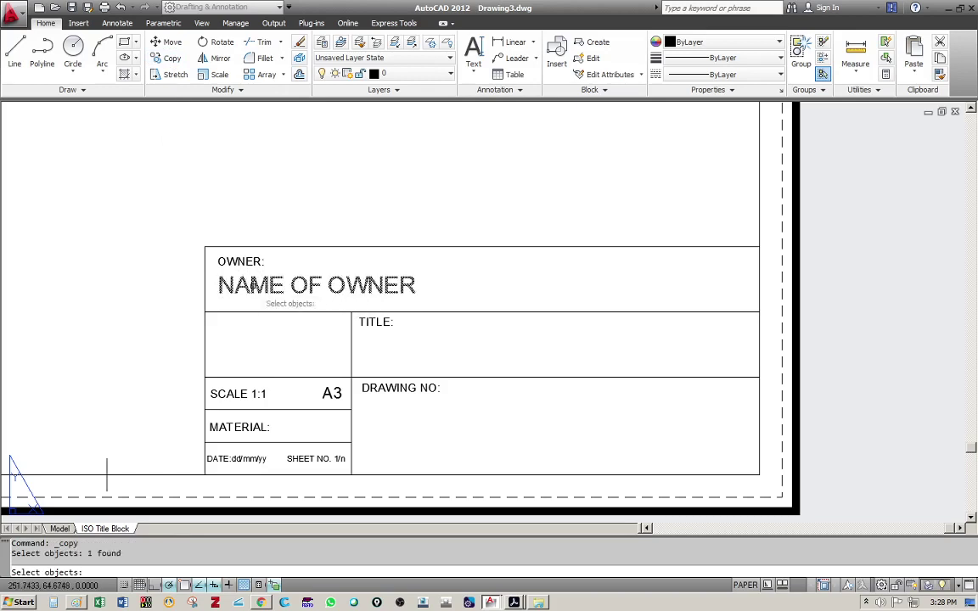
key(Return)
click(224, 286)
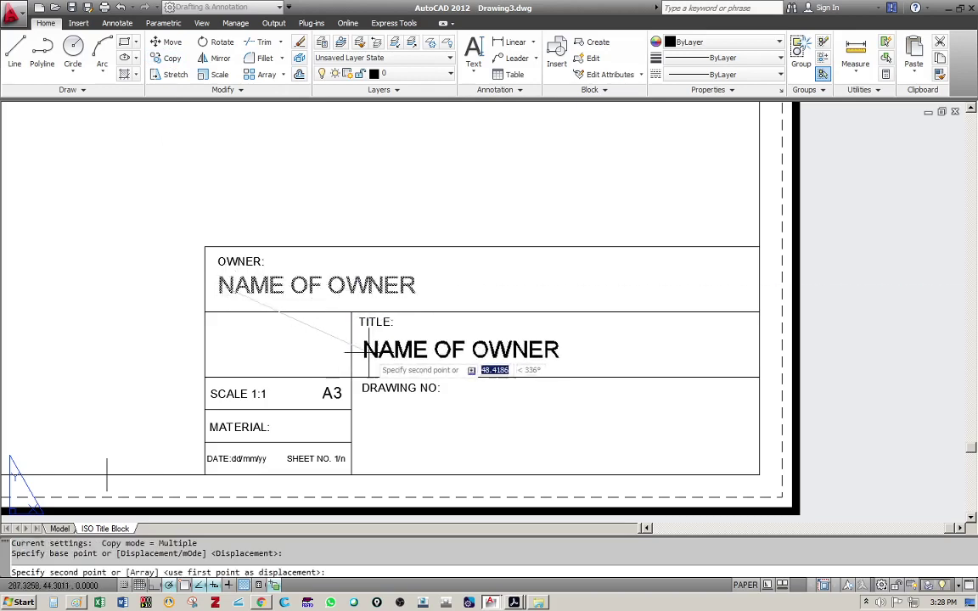
click(368, 351)
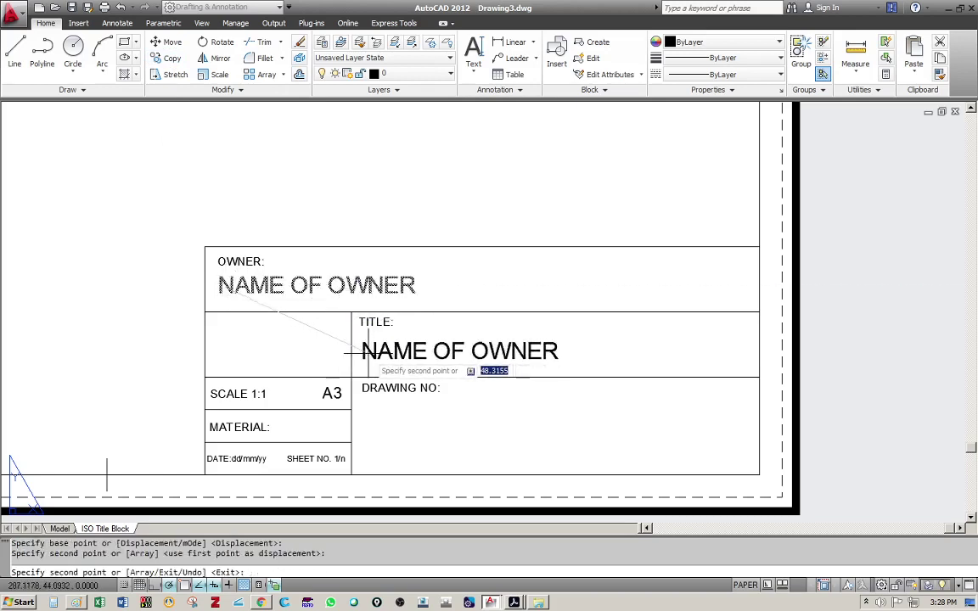
click(369, 433)
key(Escape)
Step: Change the TITLE cell's copy to read 'MY FIRST TITLE BLOCK'
double_click(370, 357)
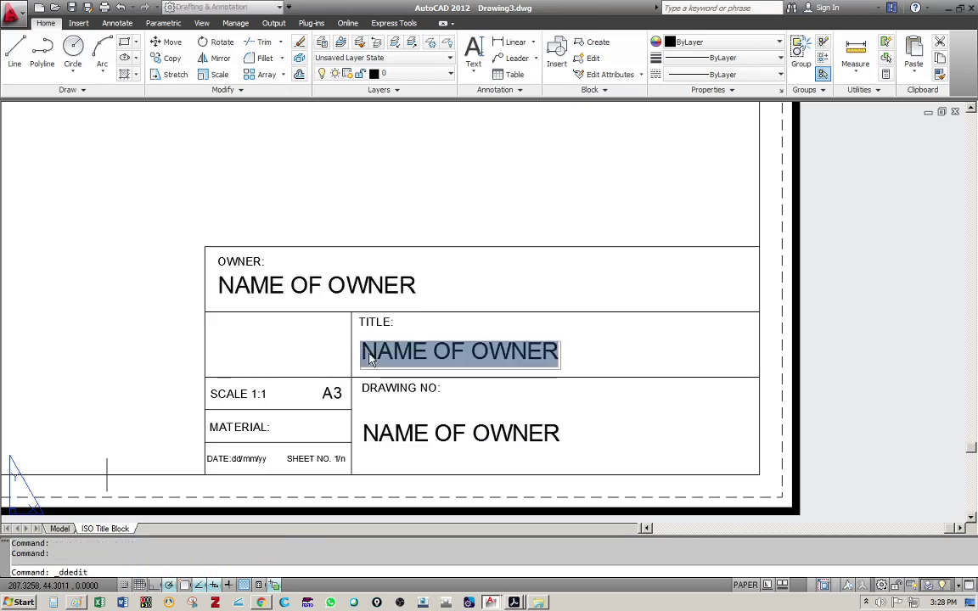
text(MY FIRST D)
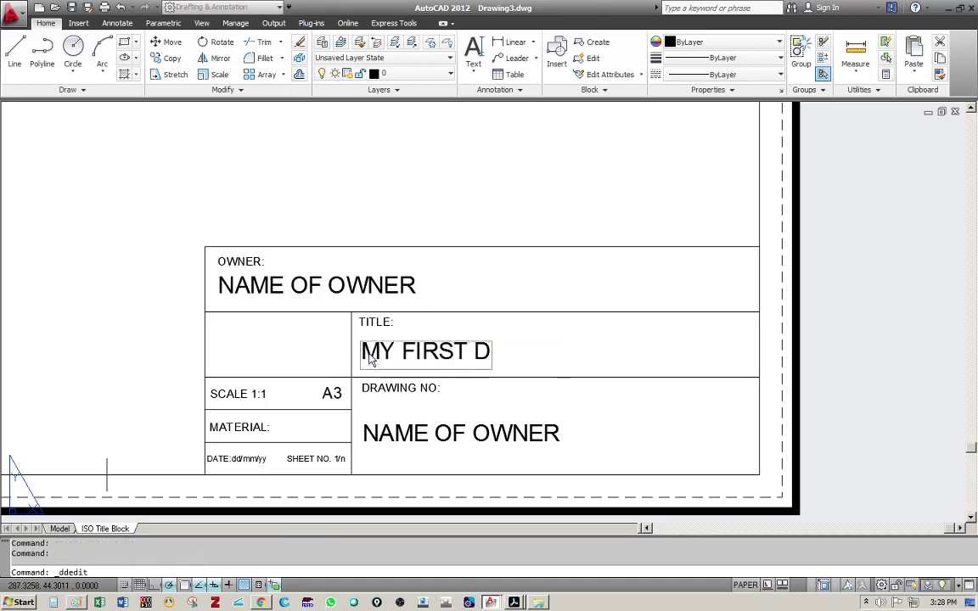
key(BackSpace)
text(TITLE BLOCK)
key(Return)
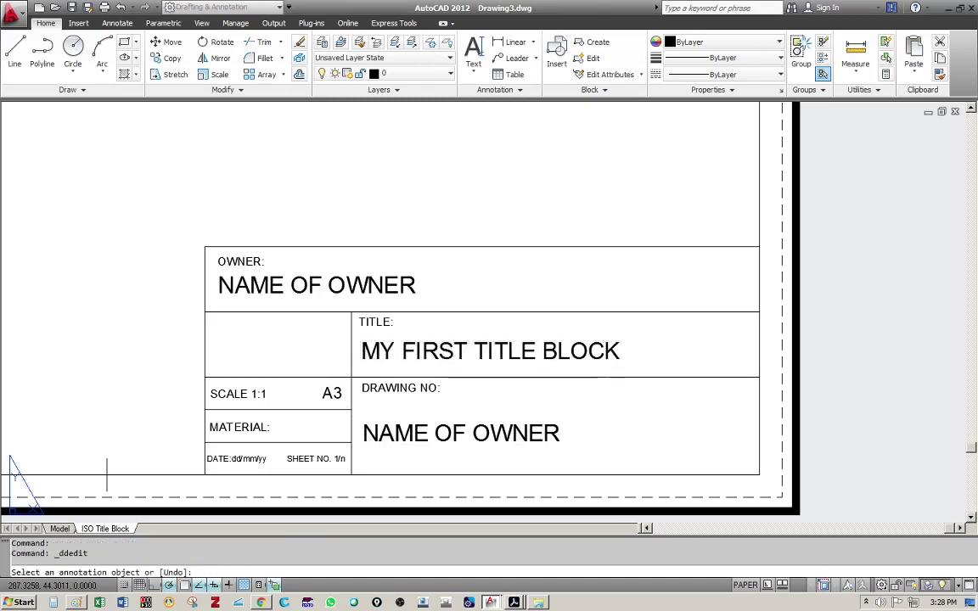
click(405, 439)
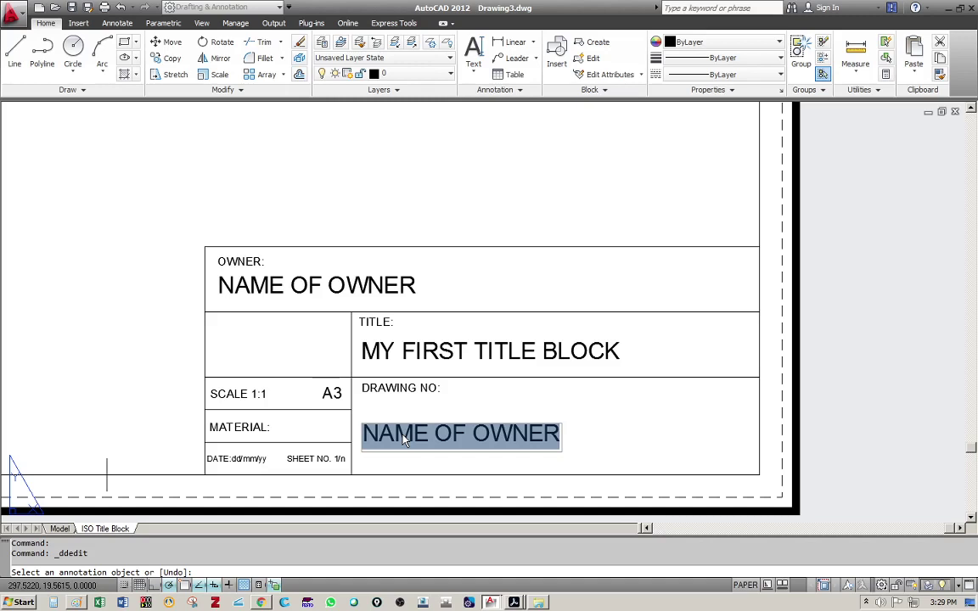
Step: Change the title block's drawing number text to 2D-PRT1-20
text(1)
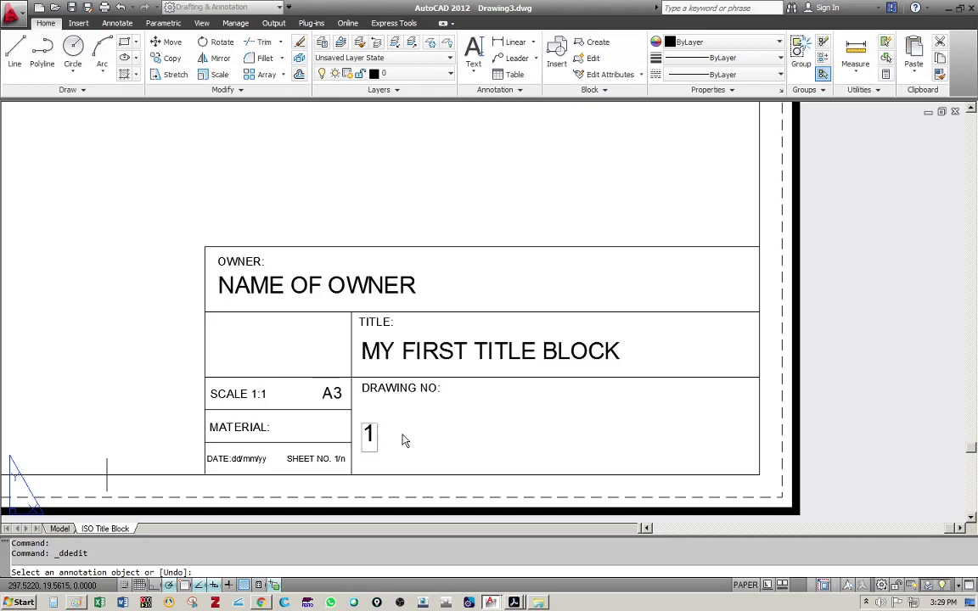
text(D-)
key(BackSpace)
key(BackSpace)
key(BackSpace)
text(2D-PRT1-)
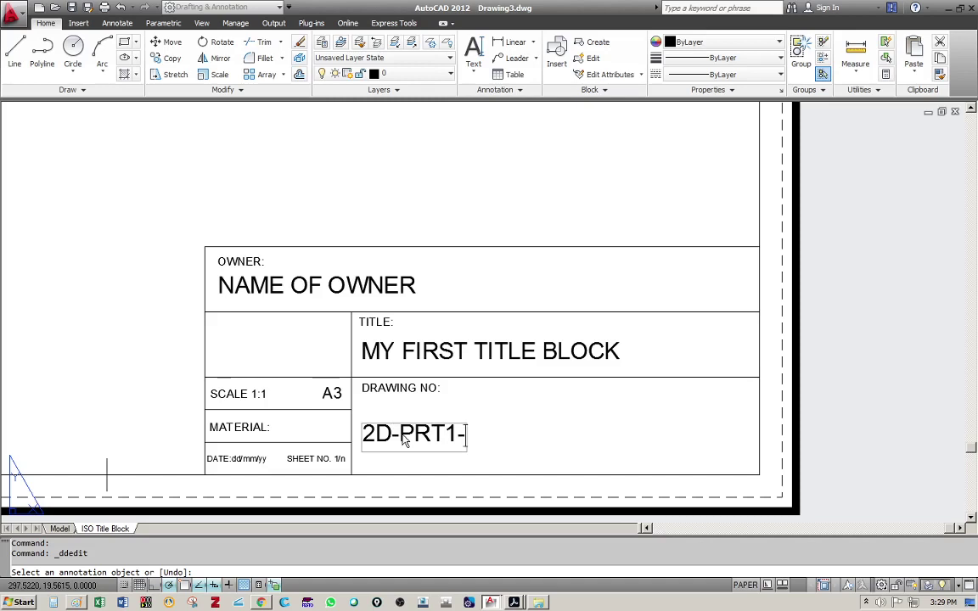
text(20)
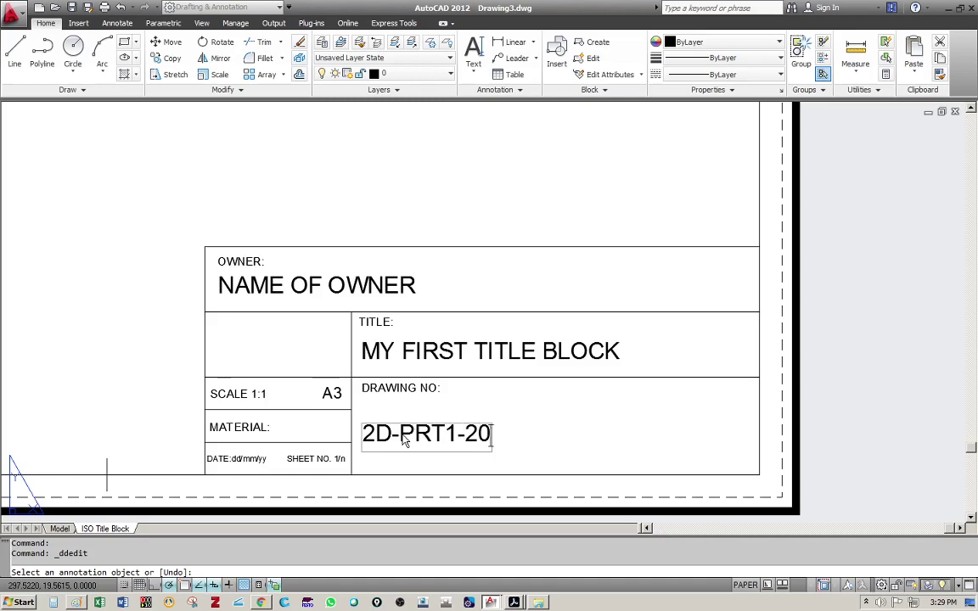
key(Return)
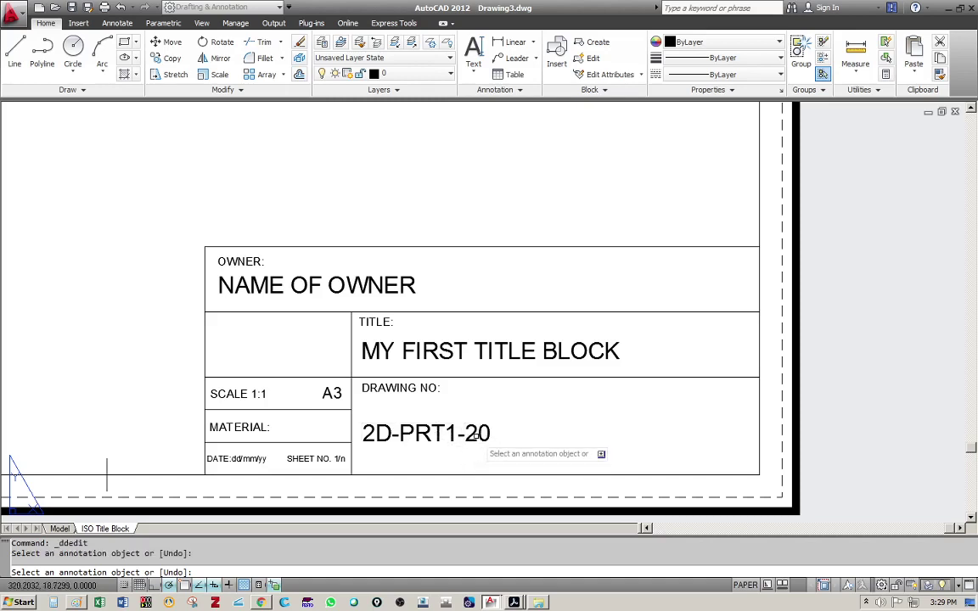
key(Escape)
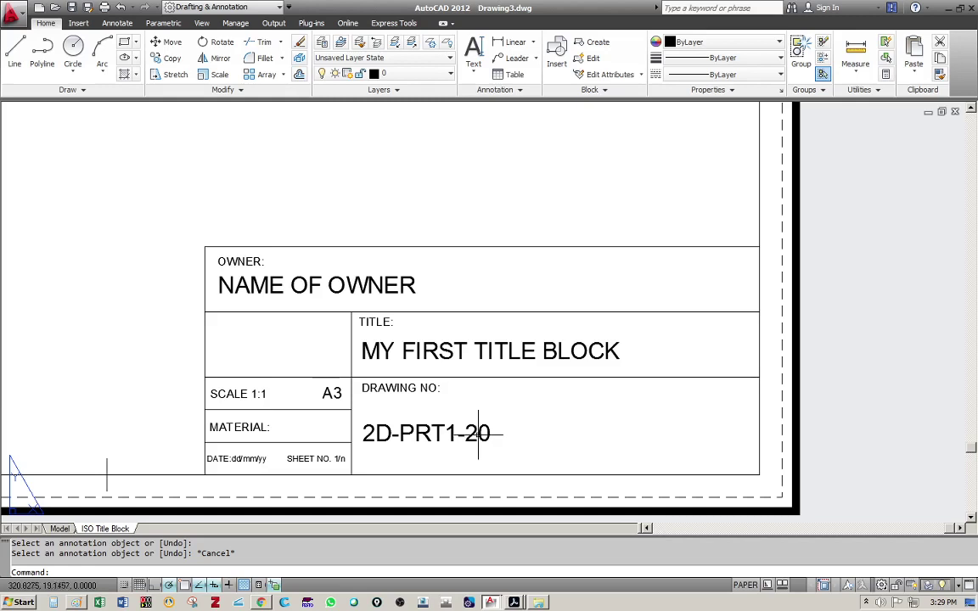
click(386, 434)
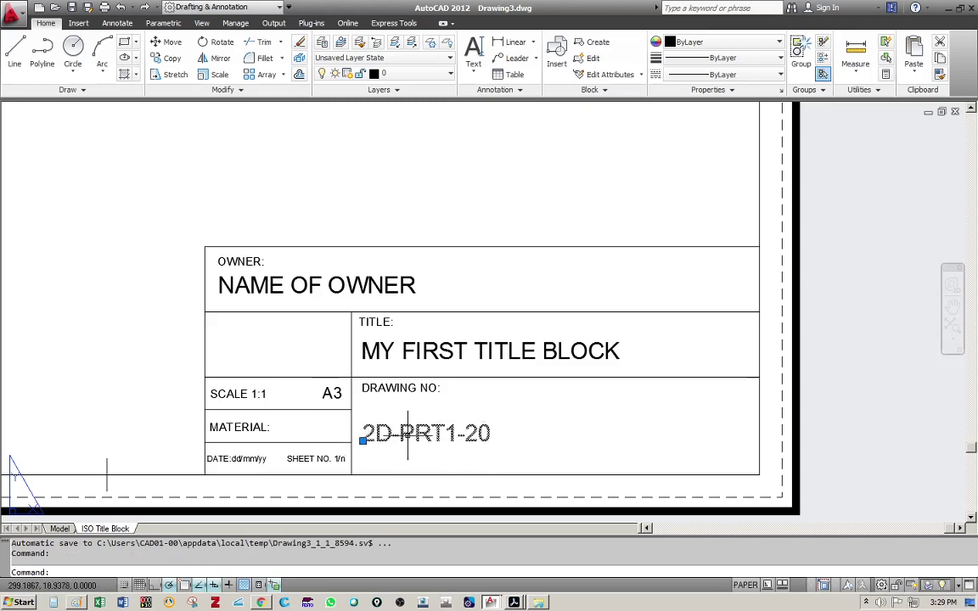
key(Escape)
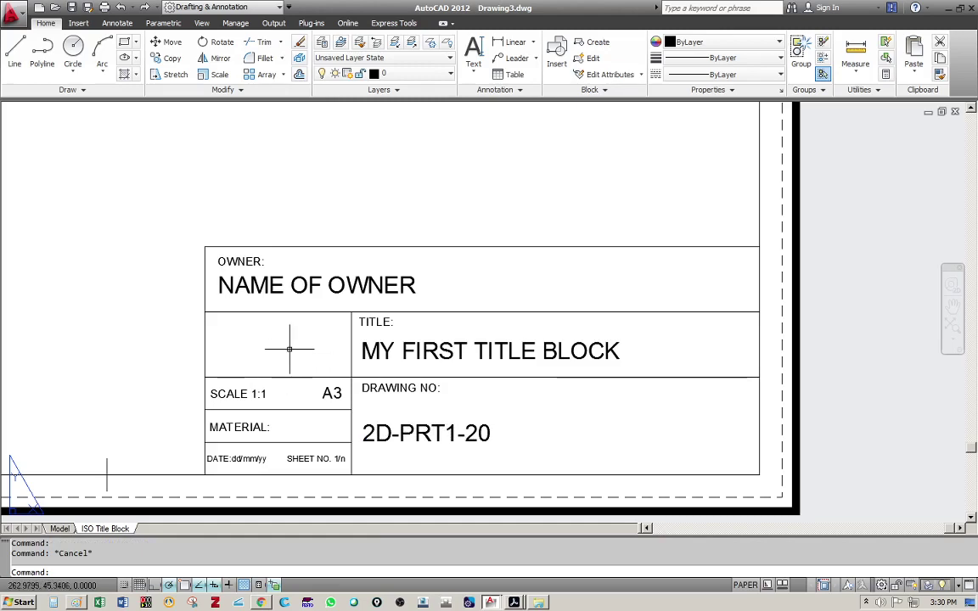
mouse_move(290, 345)
middle_down()
mouse_move(354, 323)
mouse_move(421, 334)
middle_up()
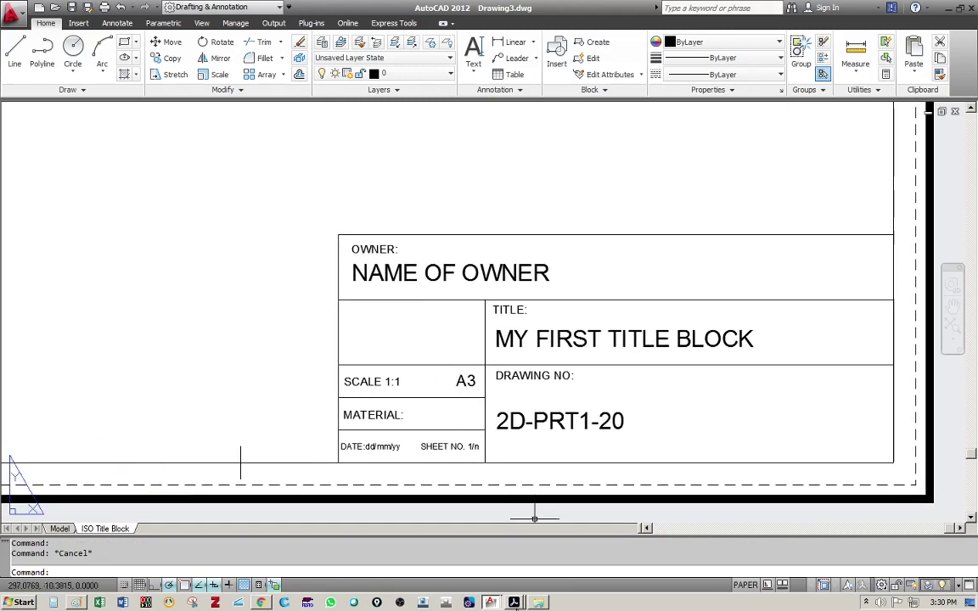
Step: Switch to the ISO reference PDF and scroll to page 17's ISO 5456-2 symbols and pencil sizes
click(513, 602)
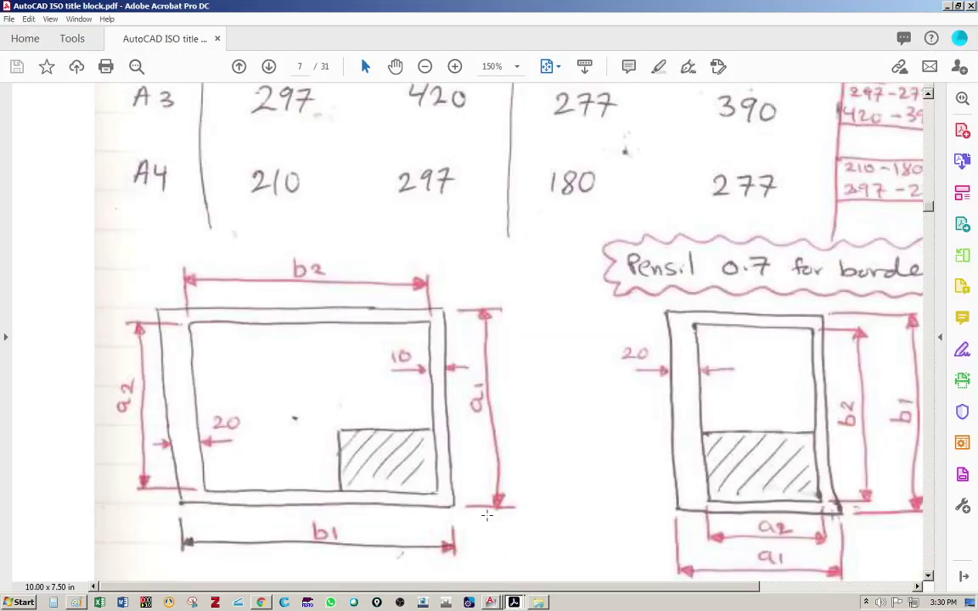
ctrl+scroll(428, 378, down, 2)
scroll(422, 370, down, 5)
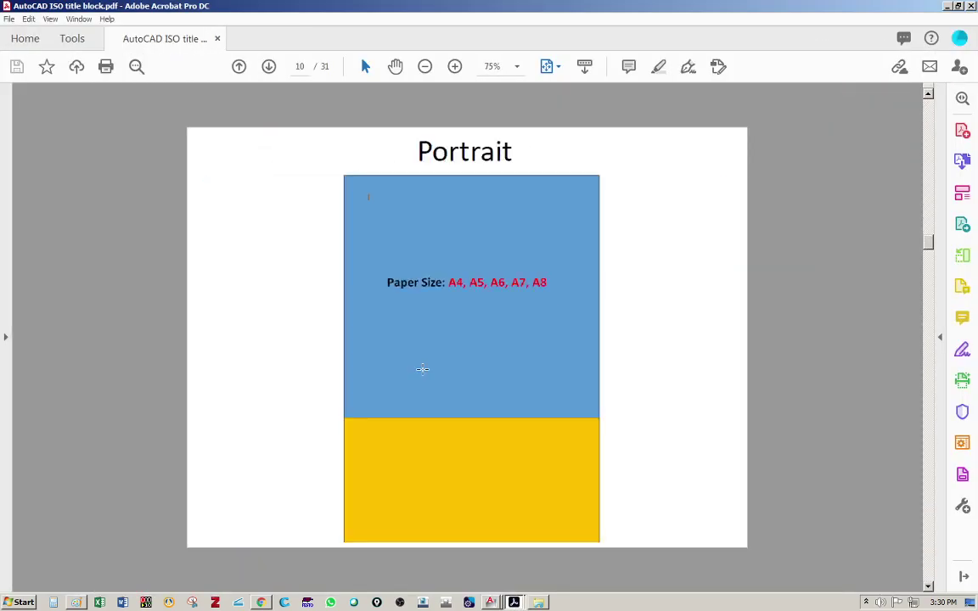
scroll(421, 370, up, 7)
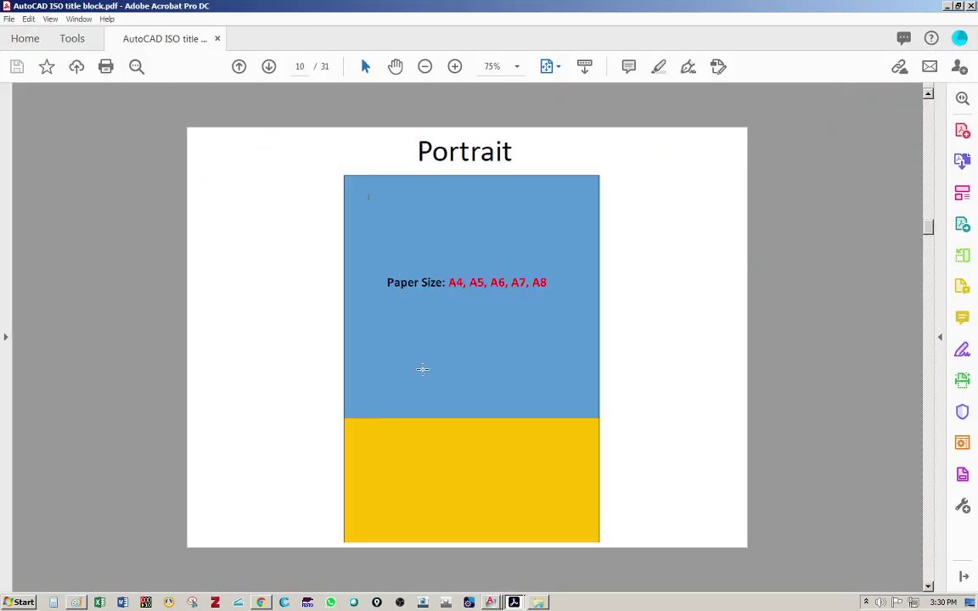
scroll(422, 369, down, 6)
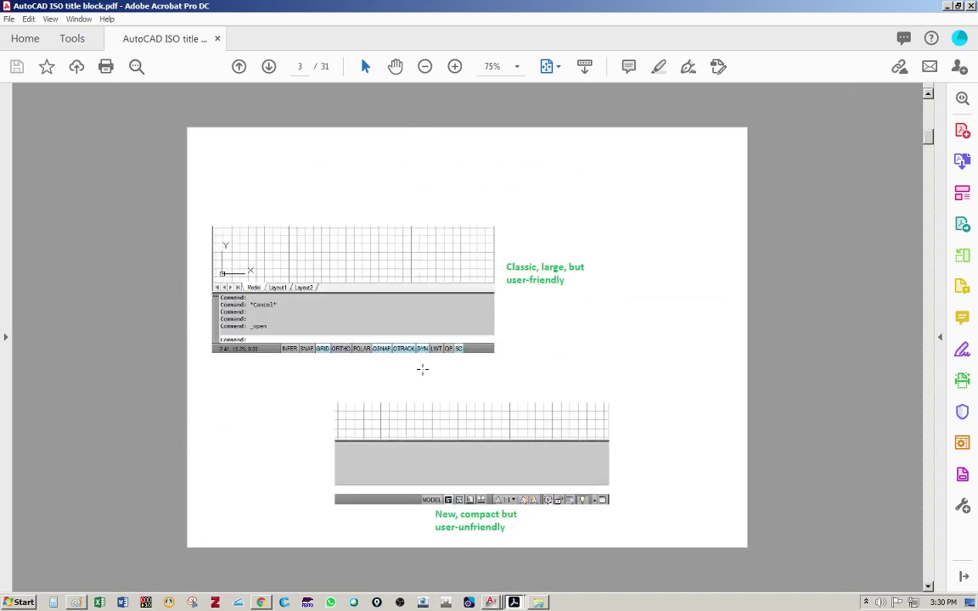
scroll(427, 350, down, 6)
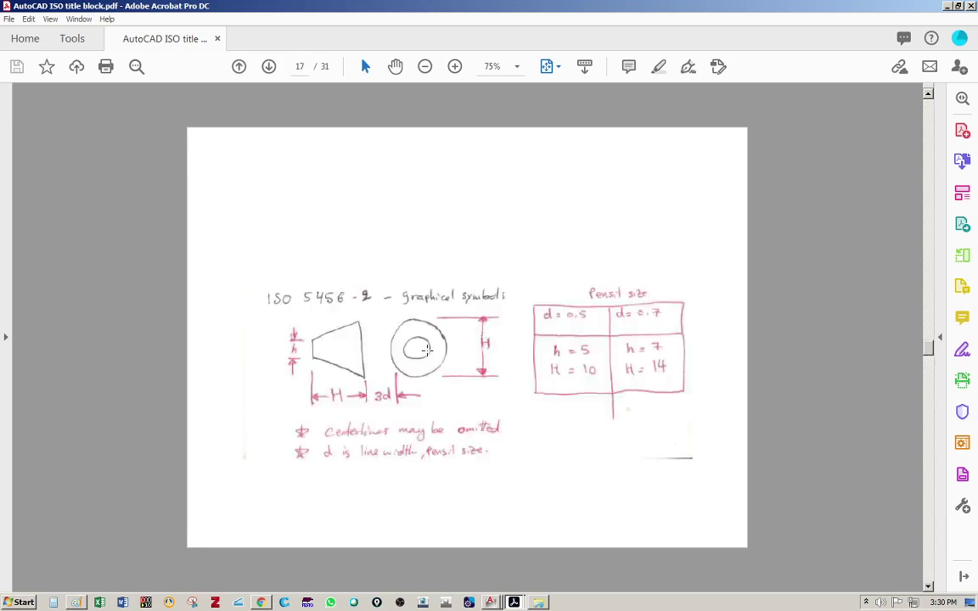
ctrl+scroll(427, 349, up, 3)
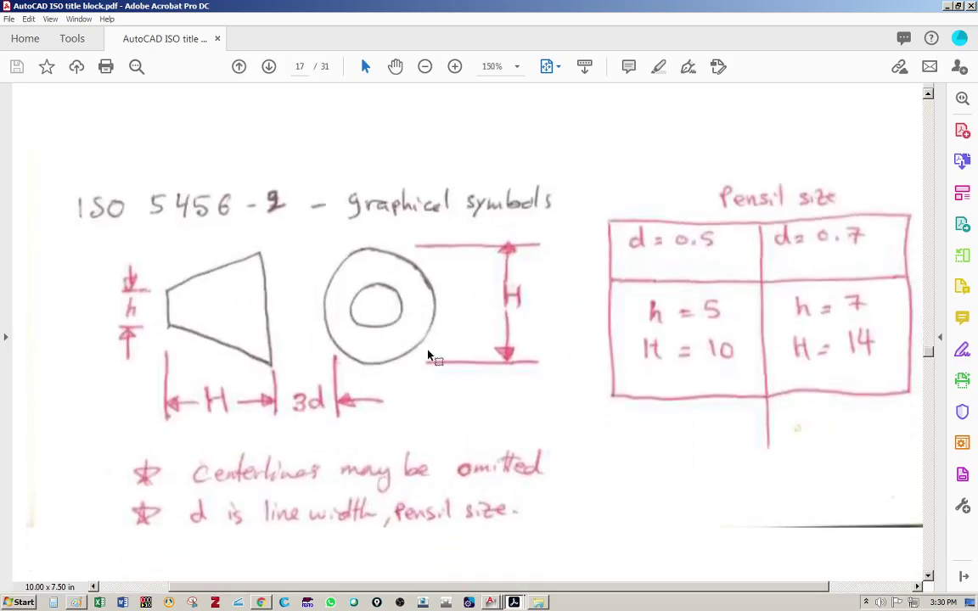
ctrl+scroll(428, 350, down, 1)
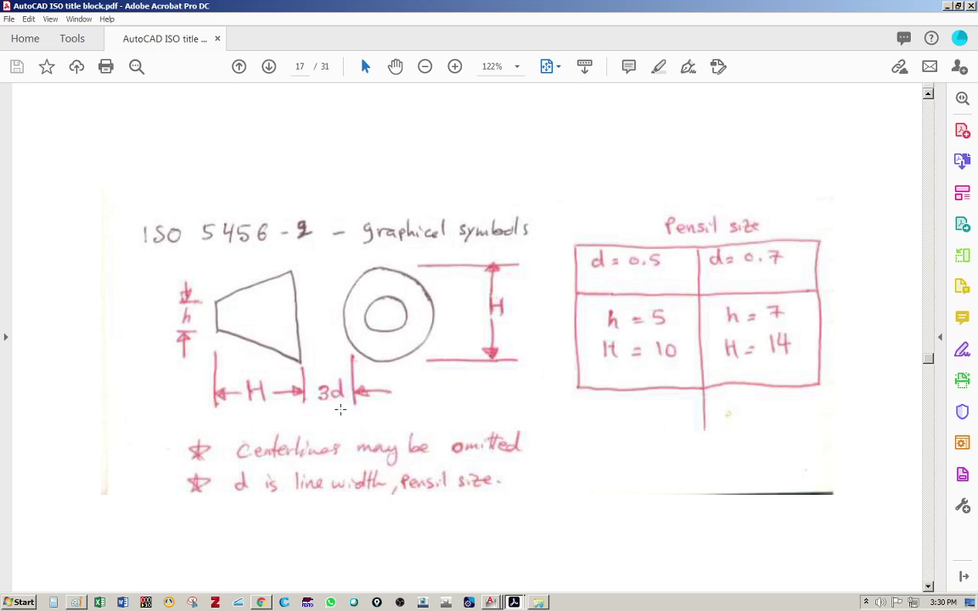
Step: Back in AutoCAD, draw a circle of diameter 7 left of the title block
key(alt+Tab)
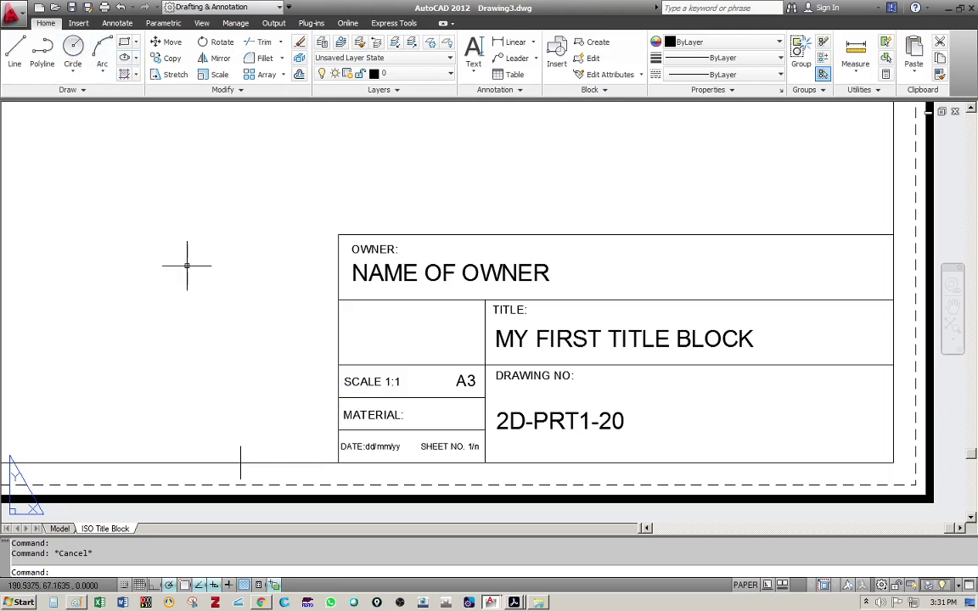
text(c)
key(Return)
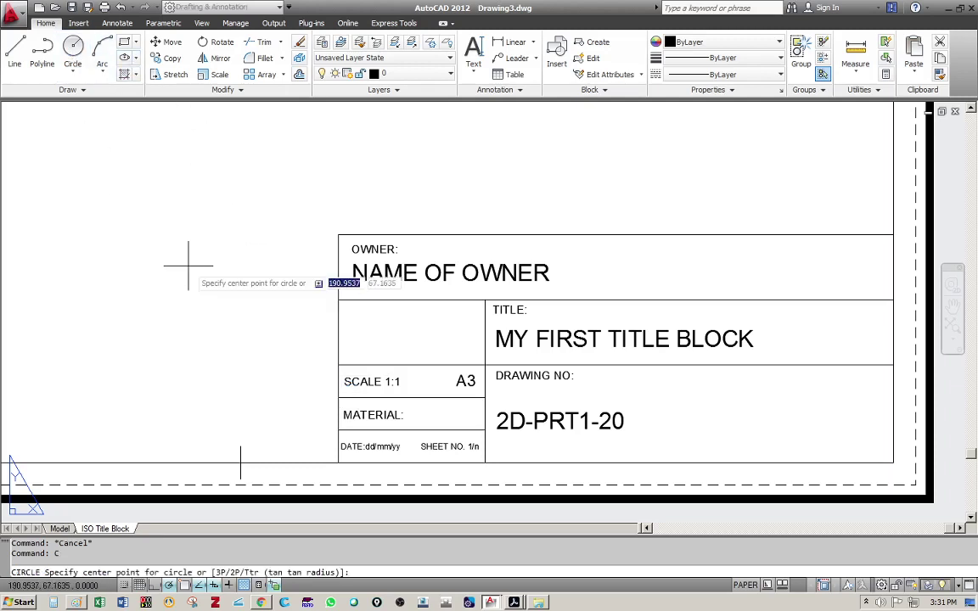
click(190, 323)
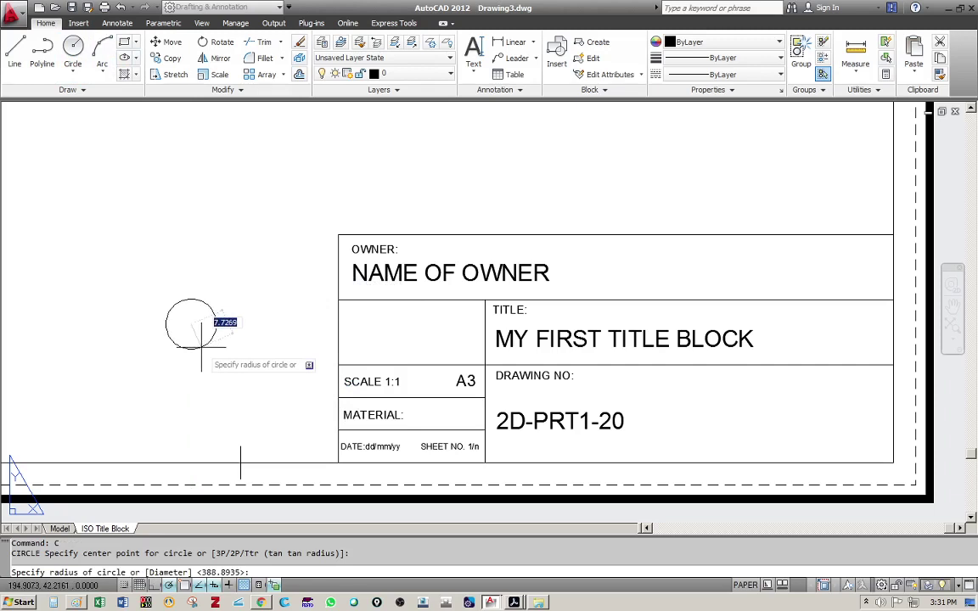
key(Down)
key(Return)
text(7)
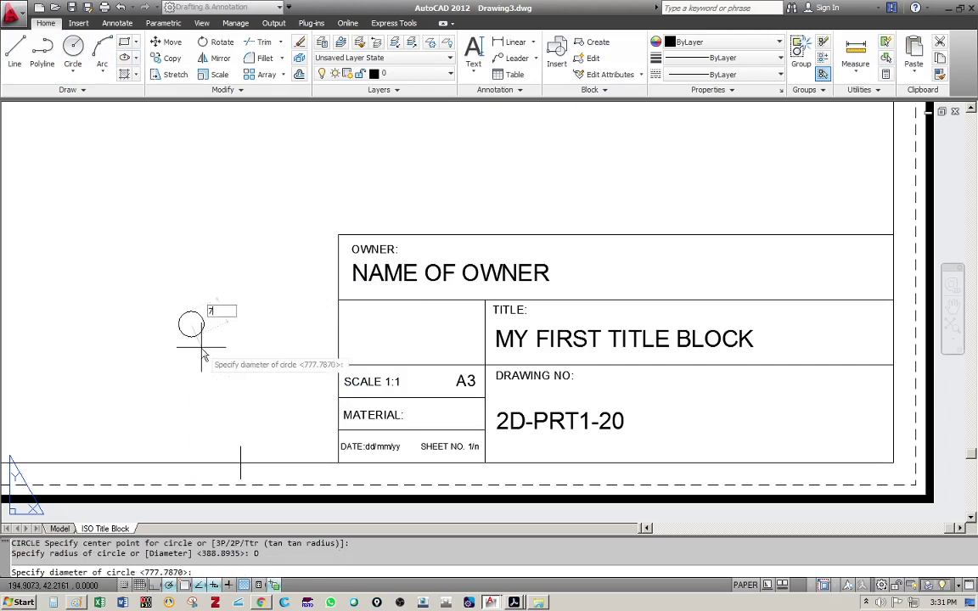
key(Return)
key(Return)
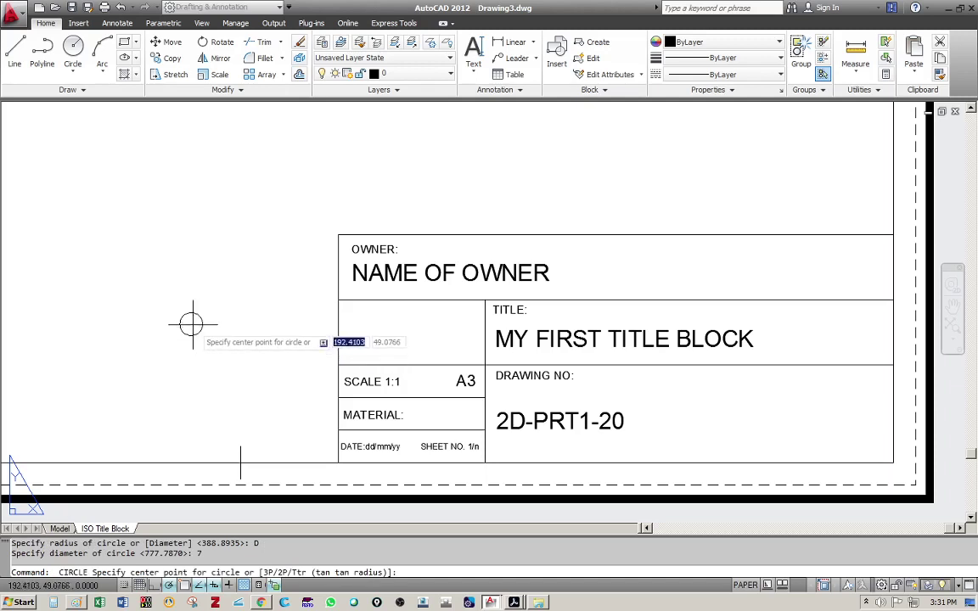
Step: Draw a concentric circle of diameter 14 snapped to the same centre
key(F3)
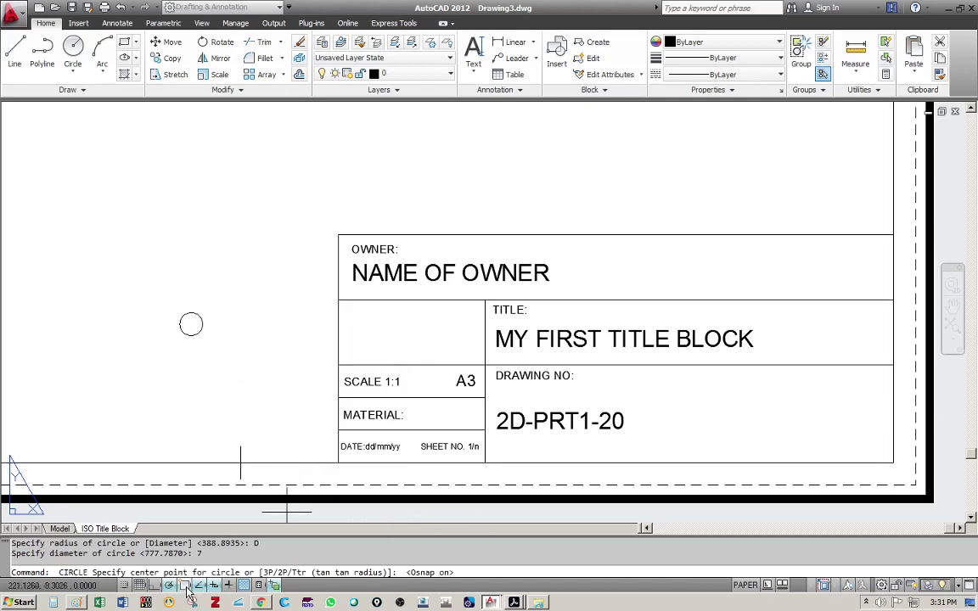
click(191, 323)
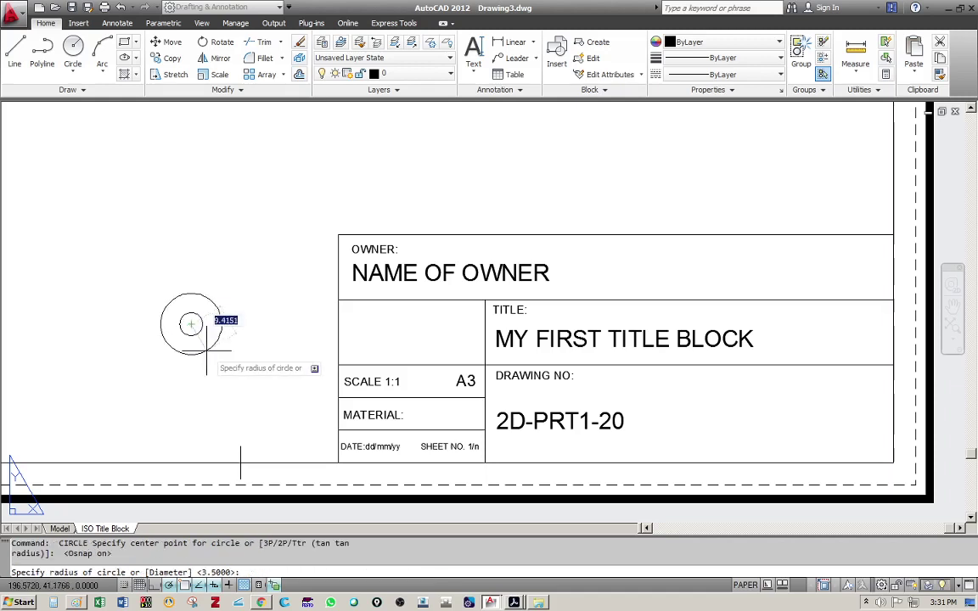
key(Down)
key(Return)
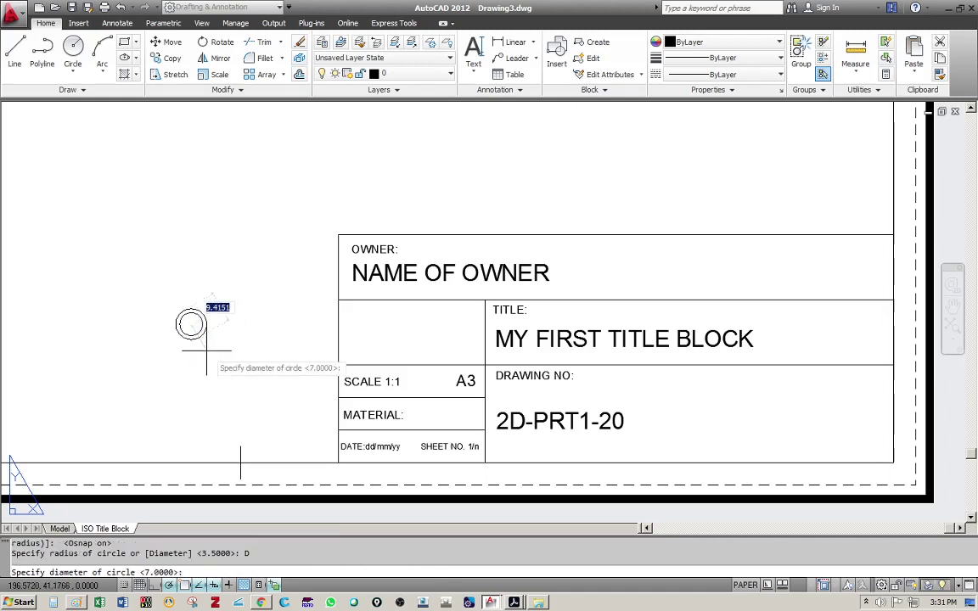
text(3)
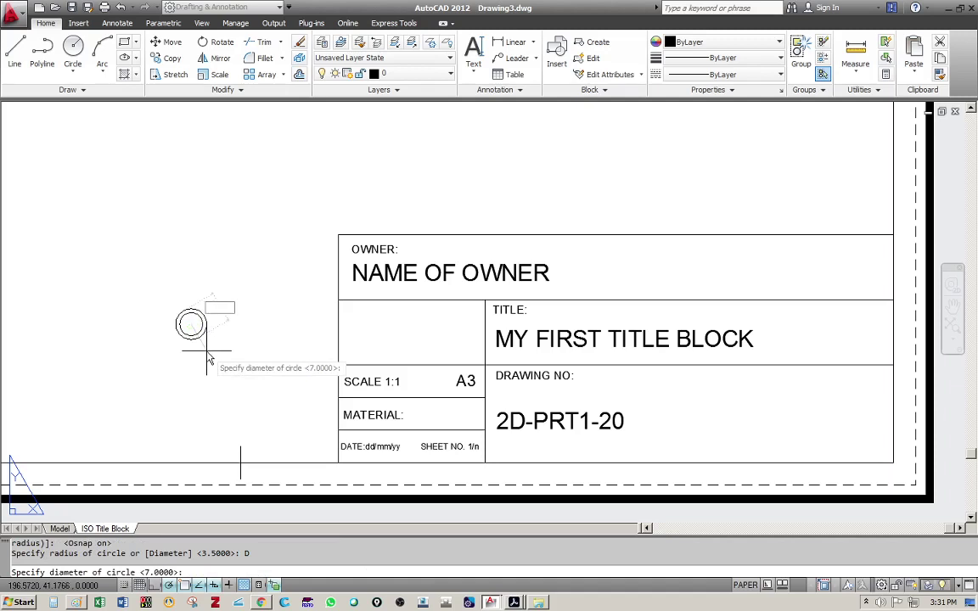
key(Return)
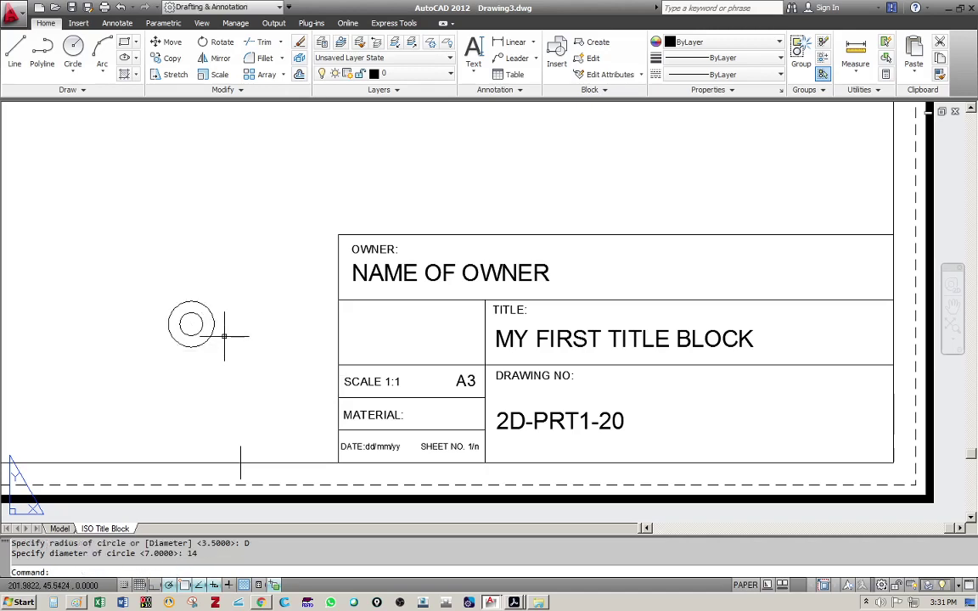
text(l)
key(Return)
scroll(219, 324, up, 2)
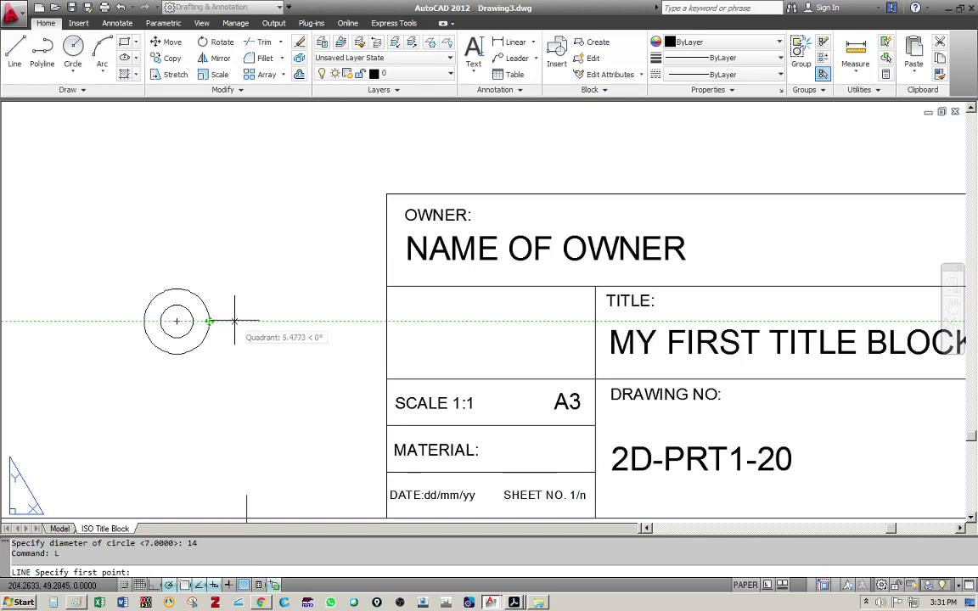
Step: Draw a short 3.5-long line starting 2.1 beyond the outer circle
text(2)
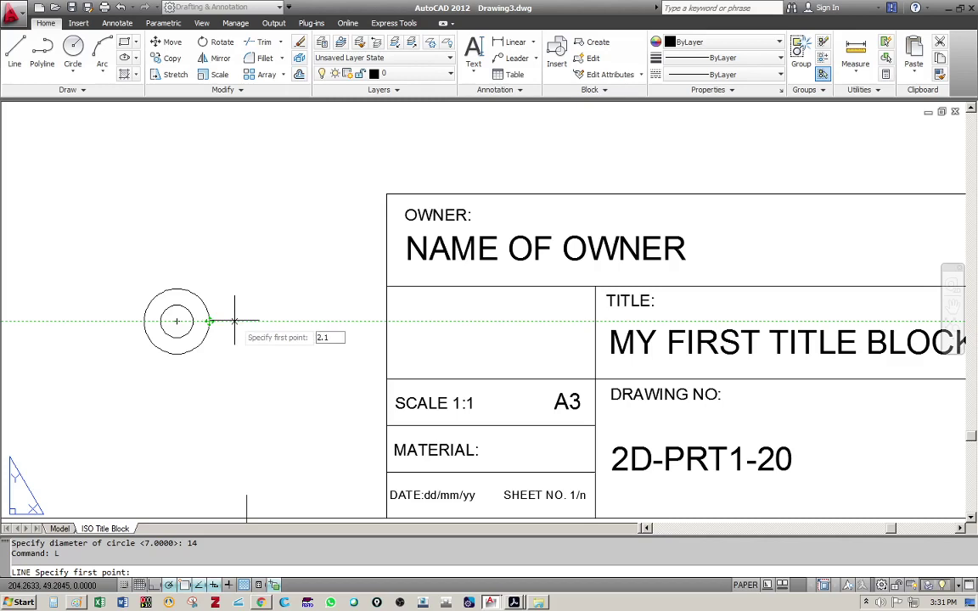
text(.1)
key(Return)
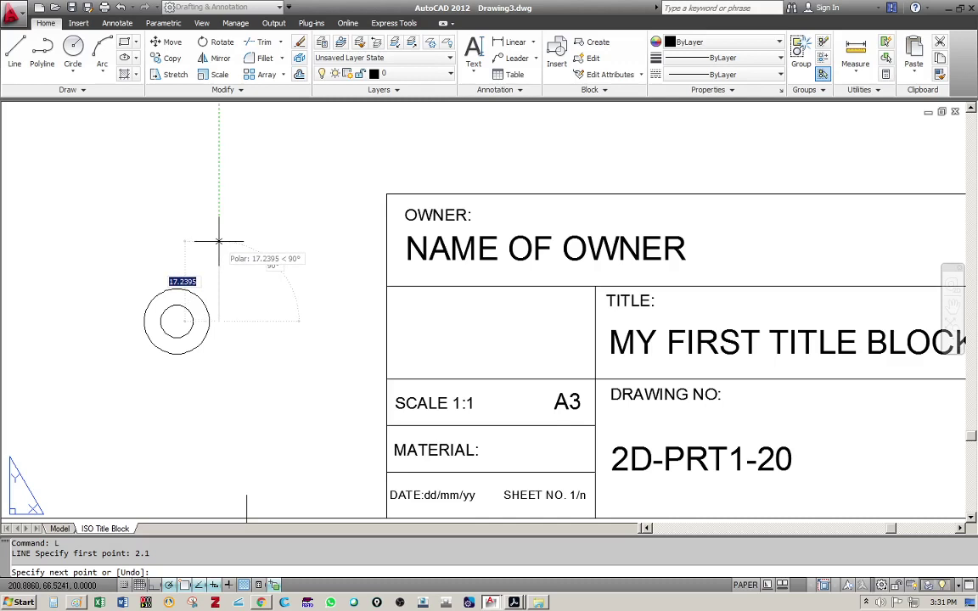
text(3)
key(Return)
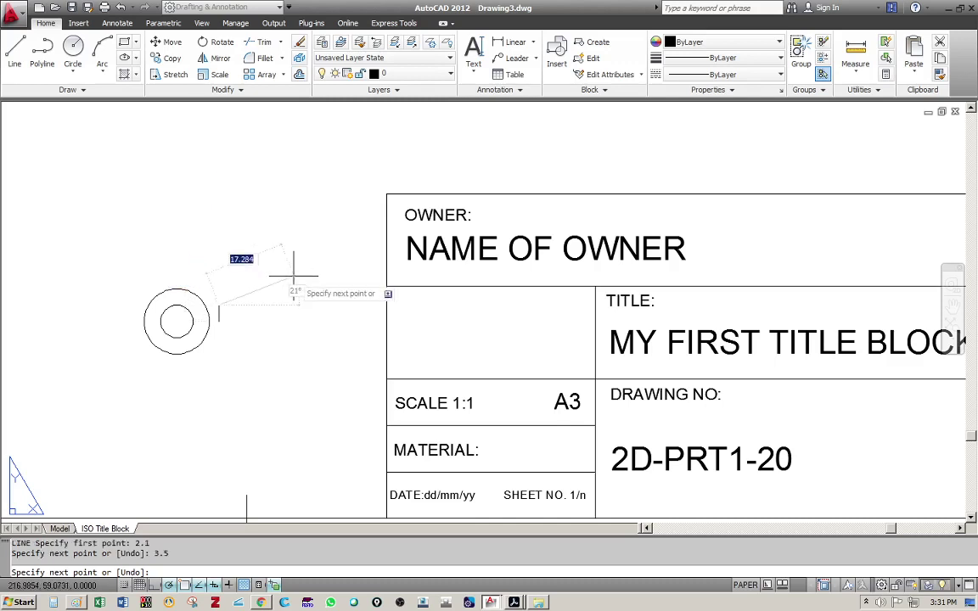
key(Return)
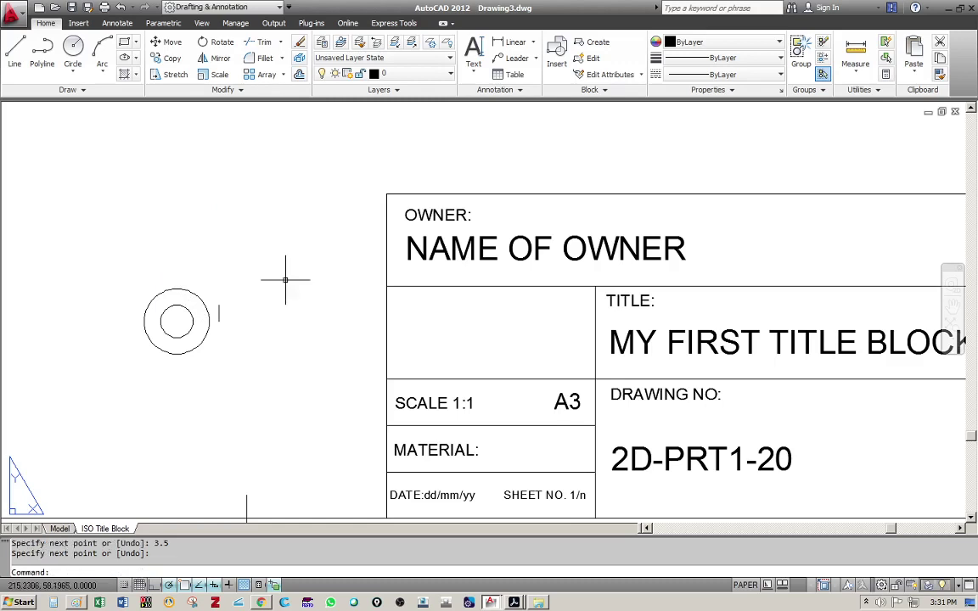
Step: Draw the trapezoid's upper half: a 14 line, a 7 vertical edge and a slanted top
key(Return)
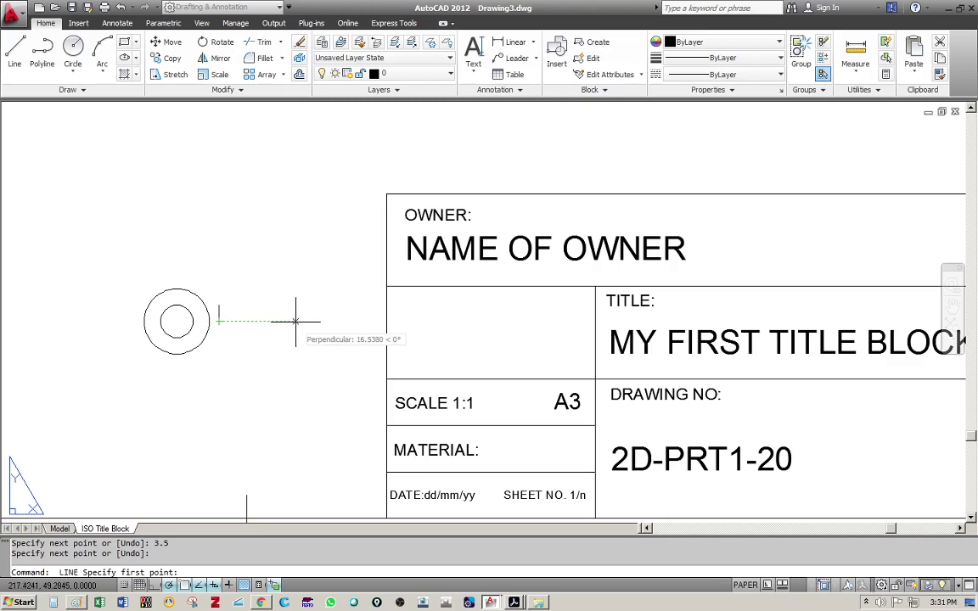
text(1)
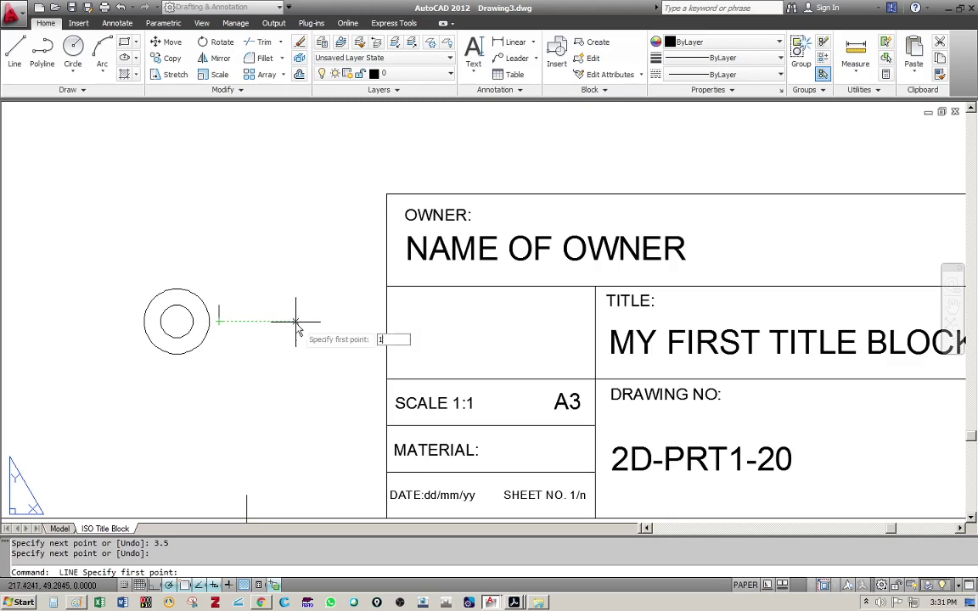
text(4)
key(Return)
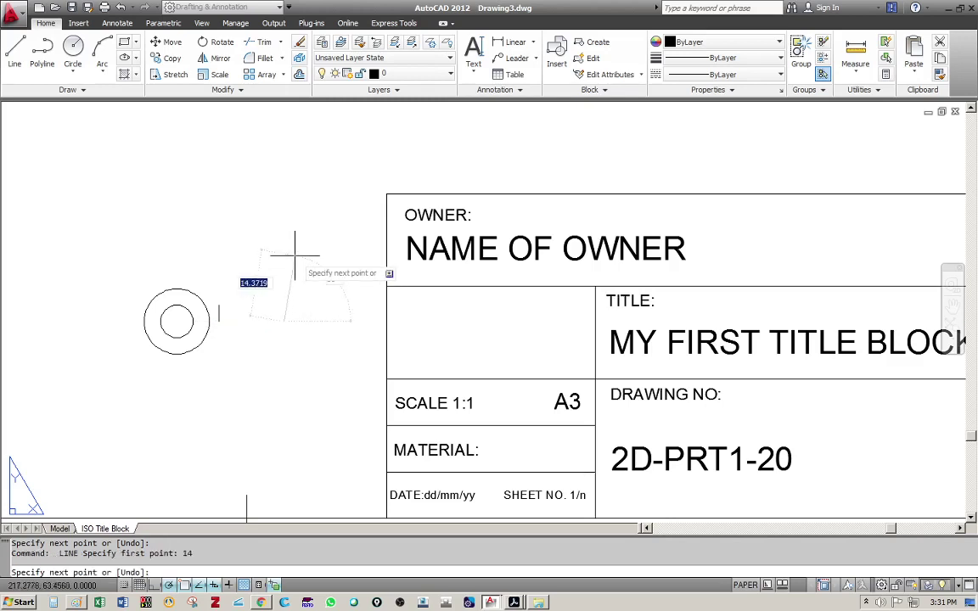
text(7)
key(Return)
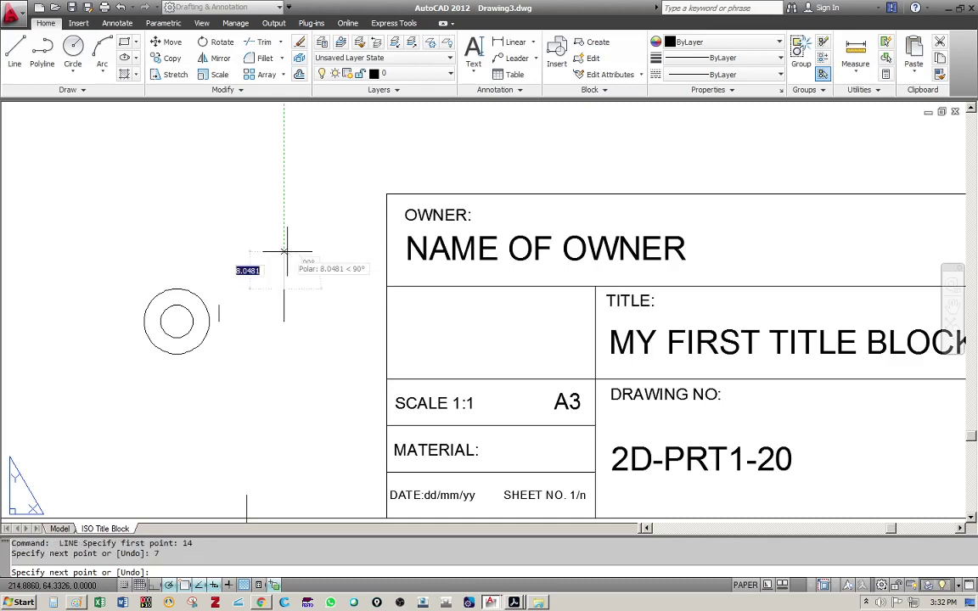
click(219, 304)
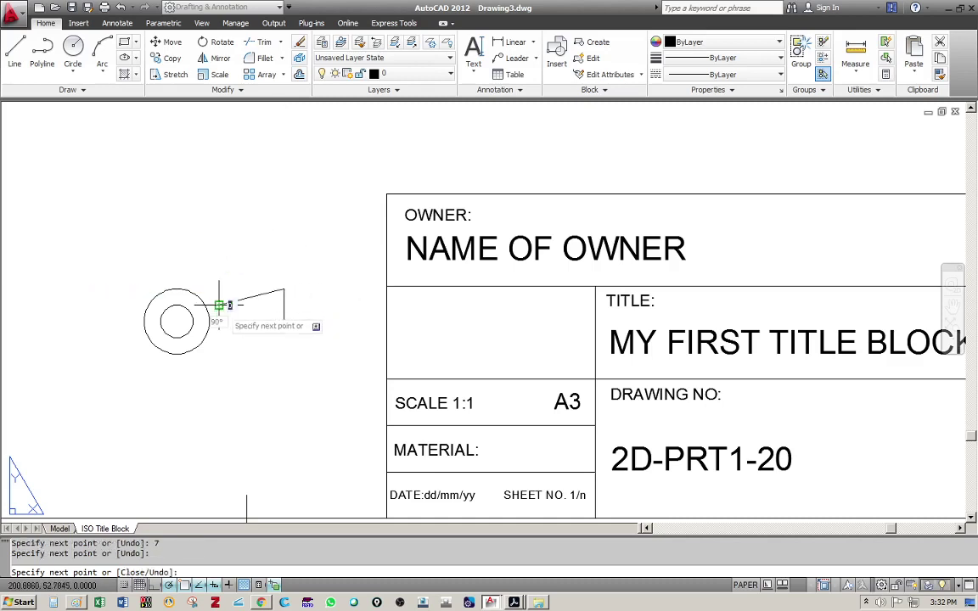
key(Return)
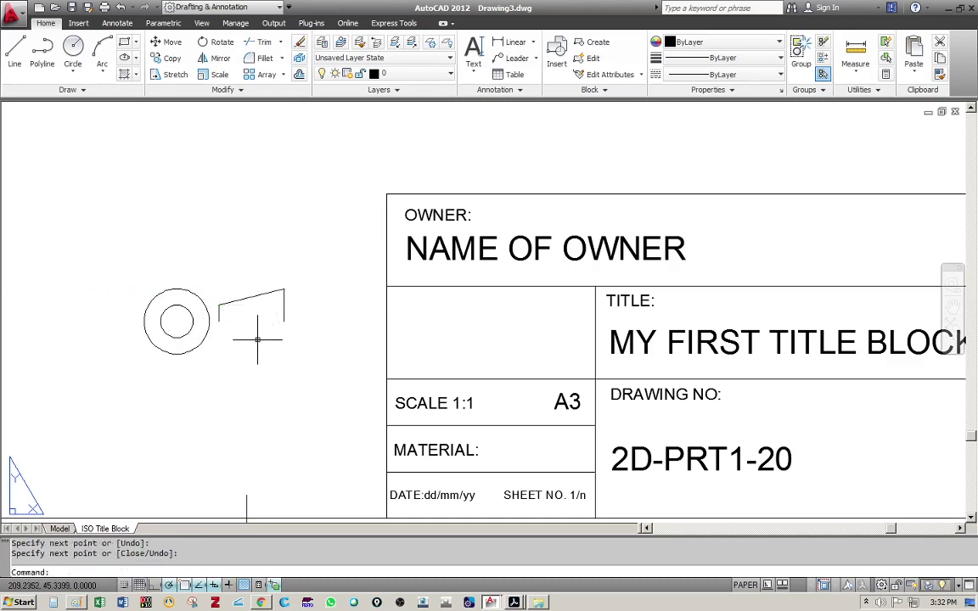
Step: Mirror the three half-shape lines about the horizontal axis, keeping the originals
text(MI)
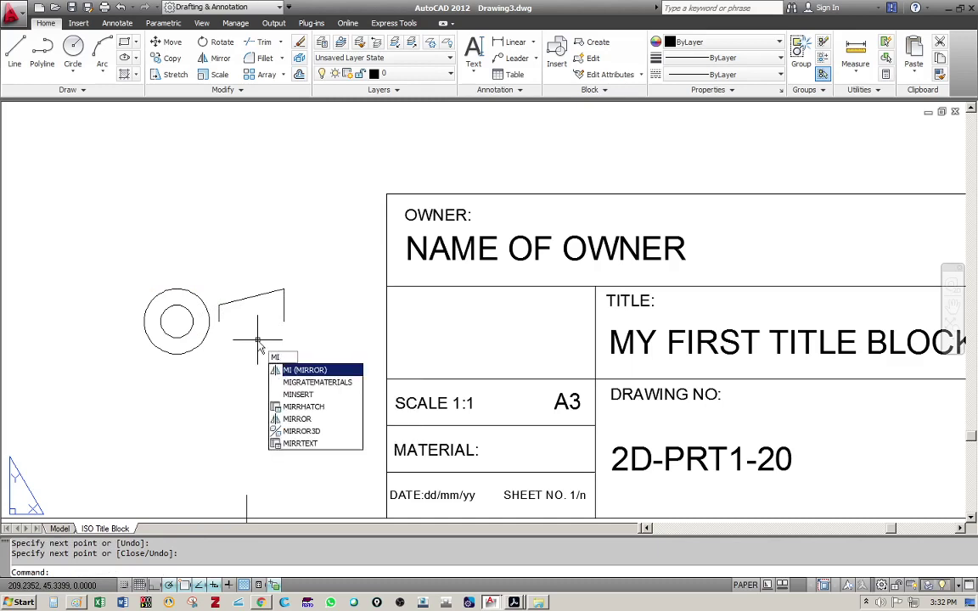
key(Return)
click(299, 272)
click(217, 362)
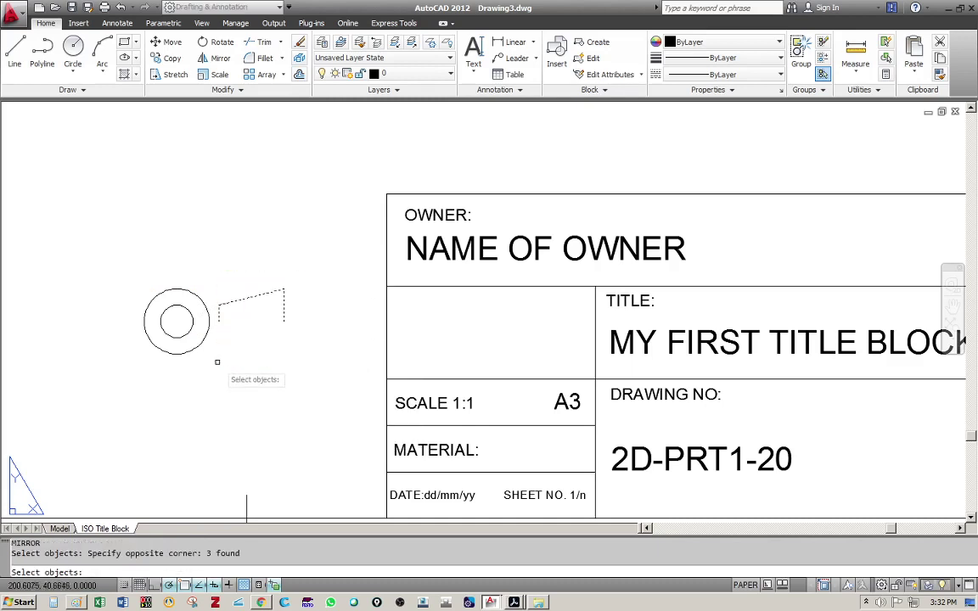
key(Return)
click(219, 321)
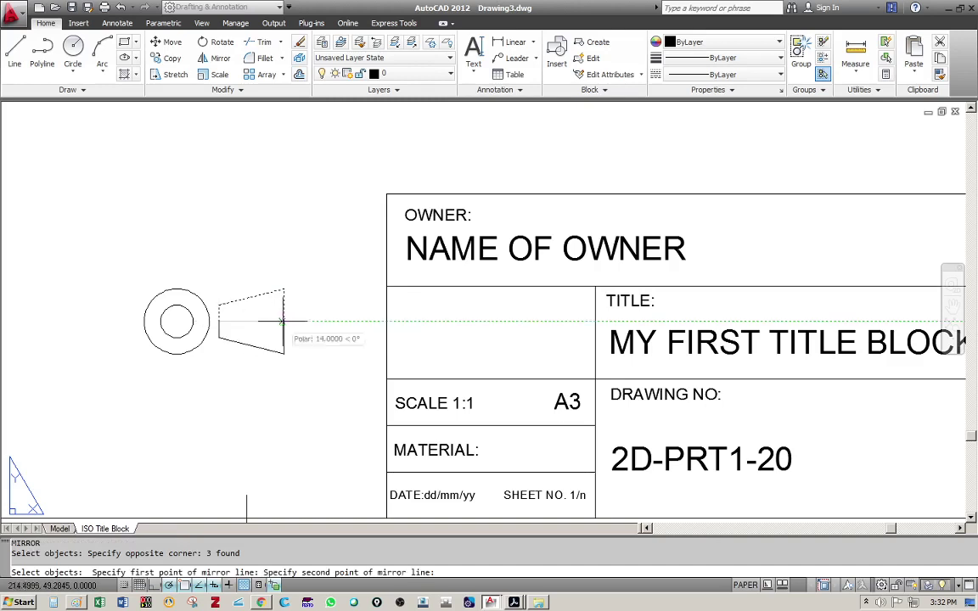
click(283, 321)
key(Return)
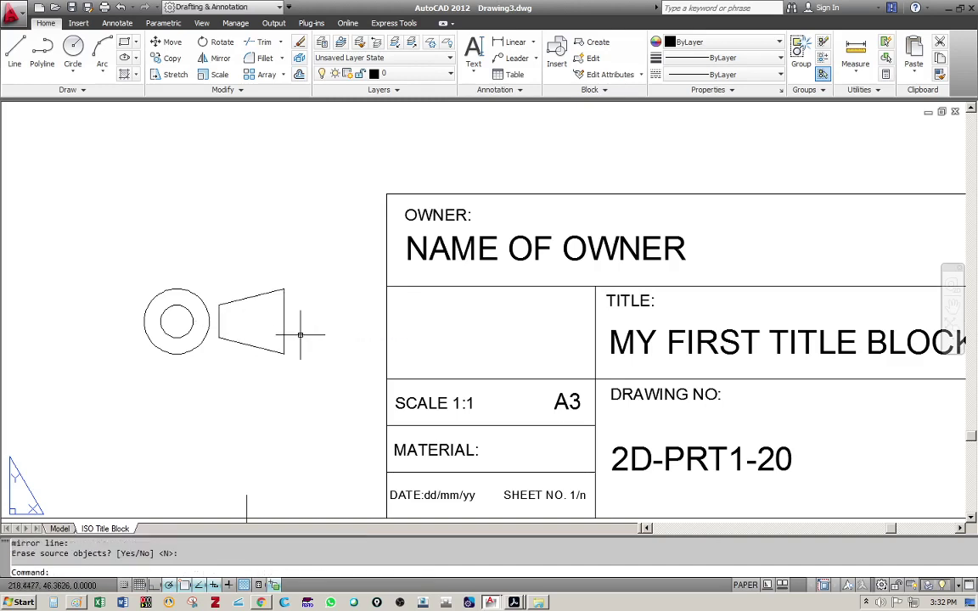
key(Escape)
key(Escape)
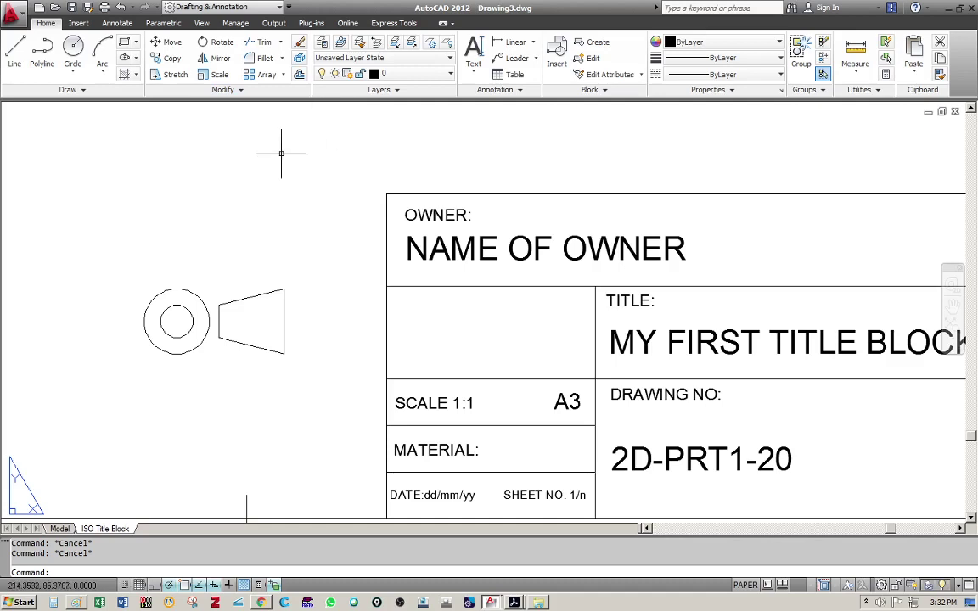
text(M)
key(Return)
Step: Move the circles and trapezoid, based on the circle centre, into the empty title block cell
click(294, 199)
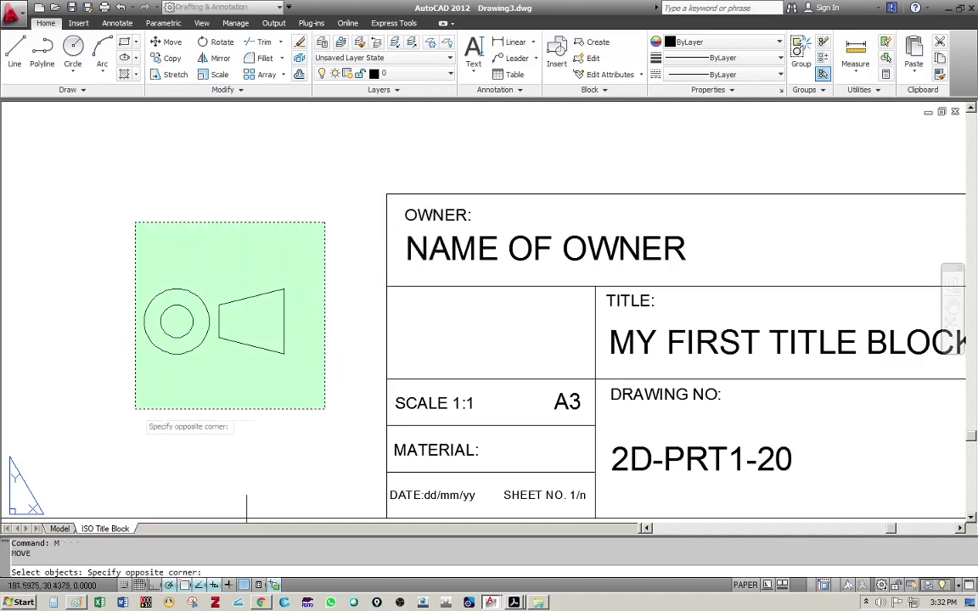
click(123, 372)
key(Return)
click(175, 321)
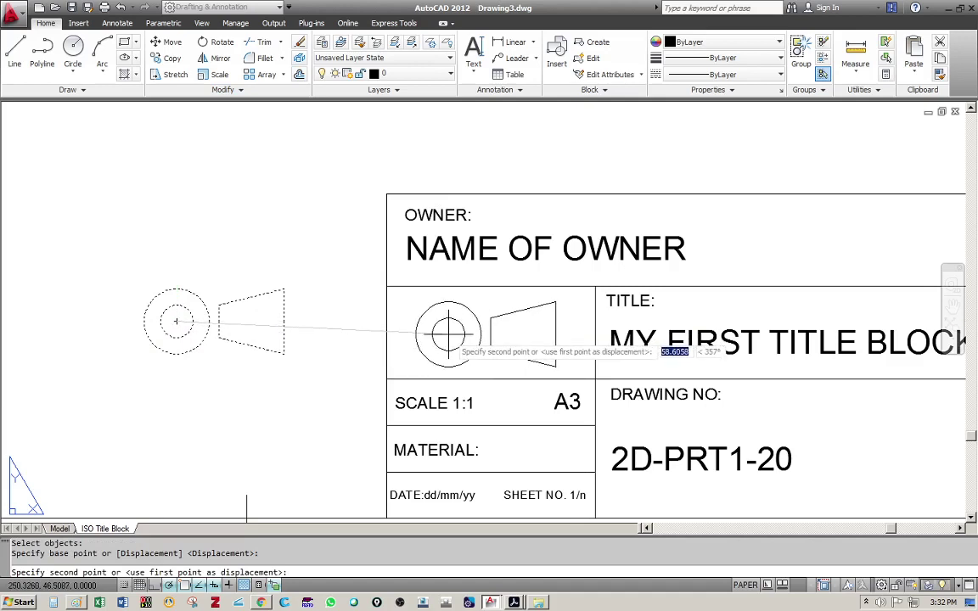
click(448, 334)
key(Escape)
key(Escape)
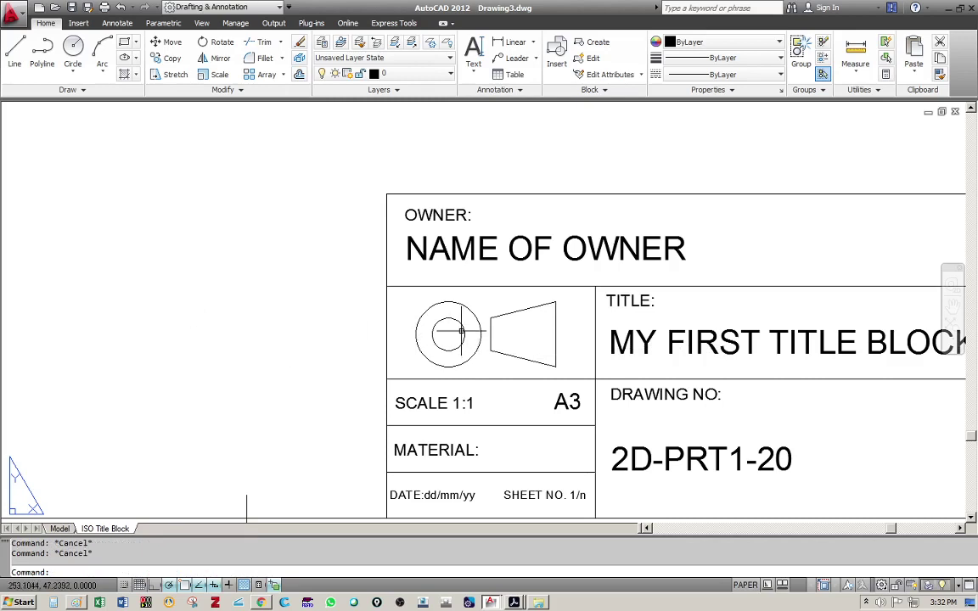
scroll(449, 316, down, 4)
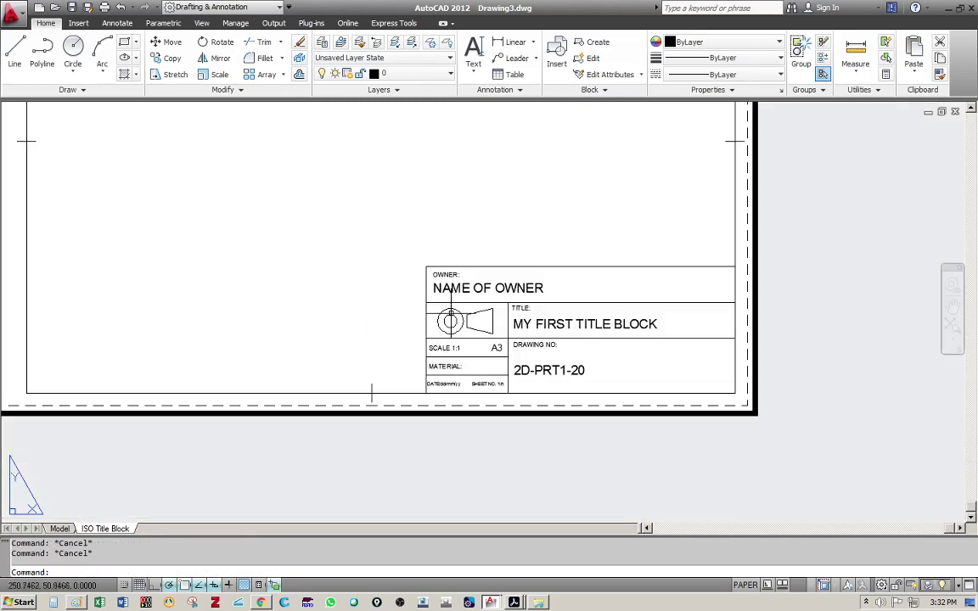
scroll(543, 347, down, 2)
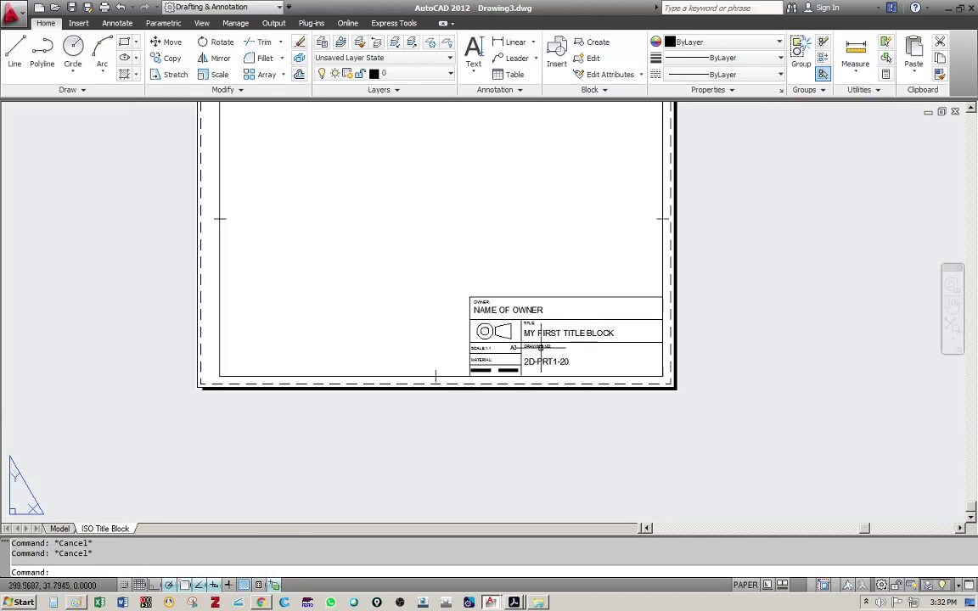
middle_drag(507, 269, 519, 347)
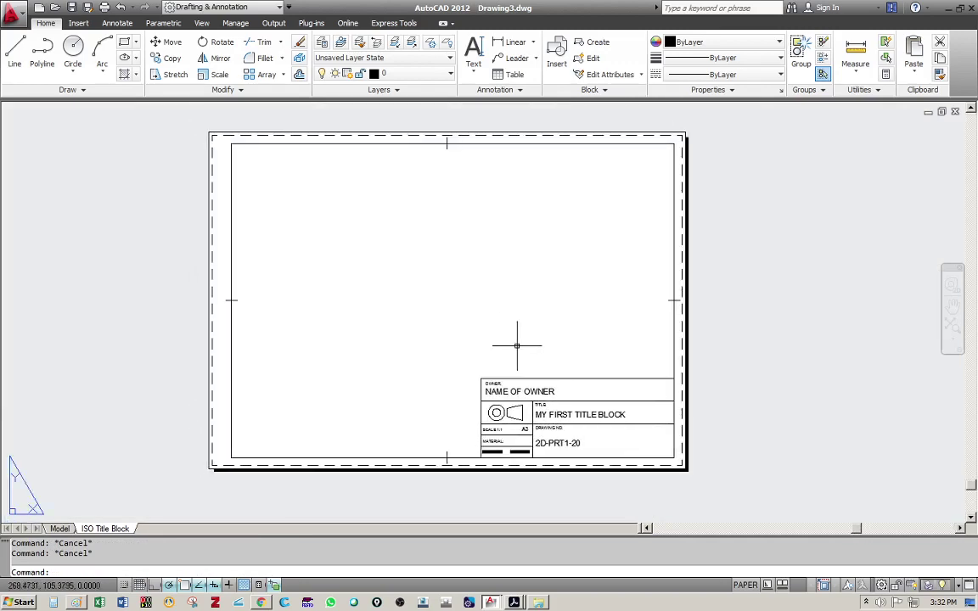
Step: Draw vertical divider lines between SCALE 1:1 and A3, and between DATE and SHEET NO
scroll(485, 355, up, 7)
scroll(520, 431, down, 2)
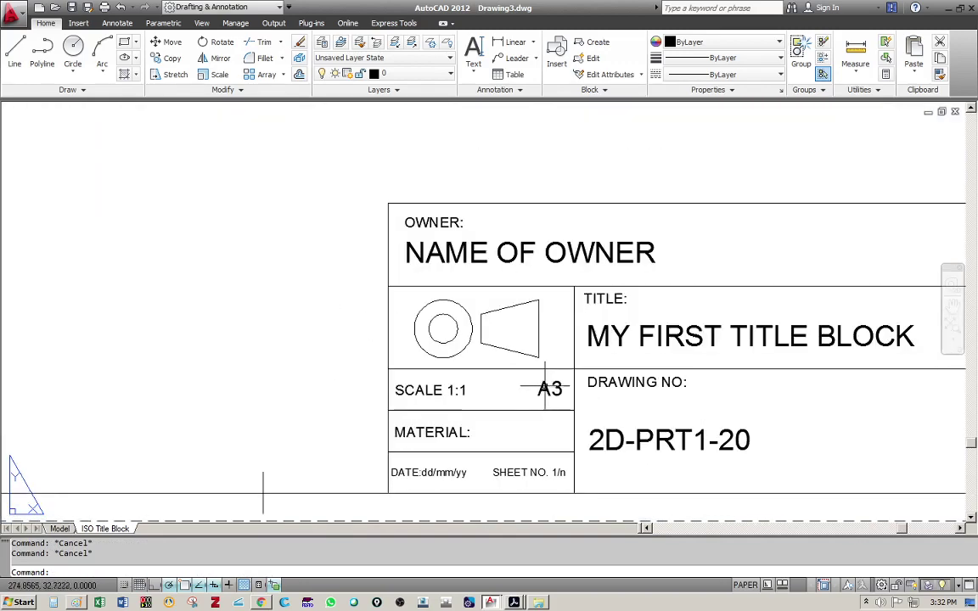
middle_drag(546, 386, 428, 353)
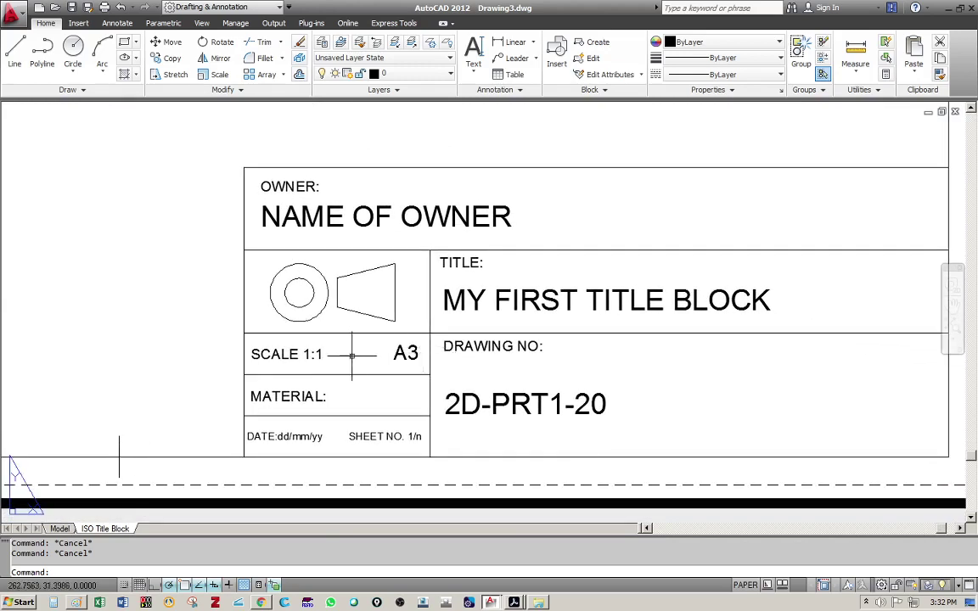
middle_drag(375, 318, 405, 305)
text(L)
key(Return)
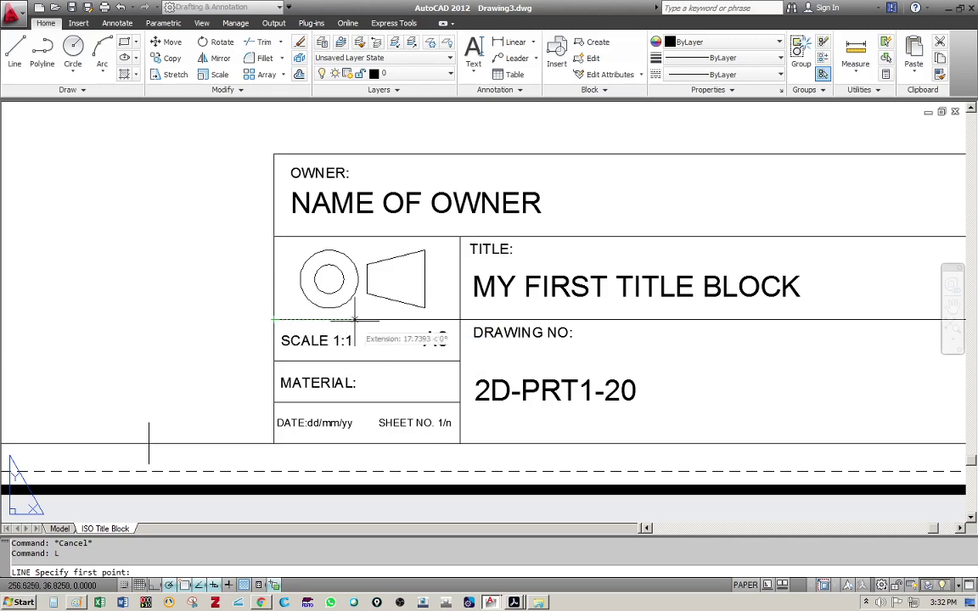
click(403, 321)
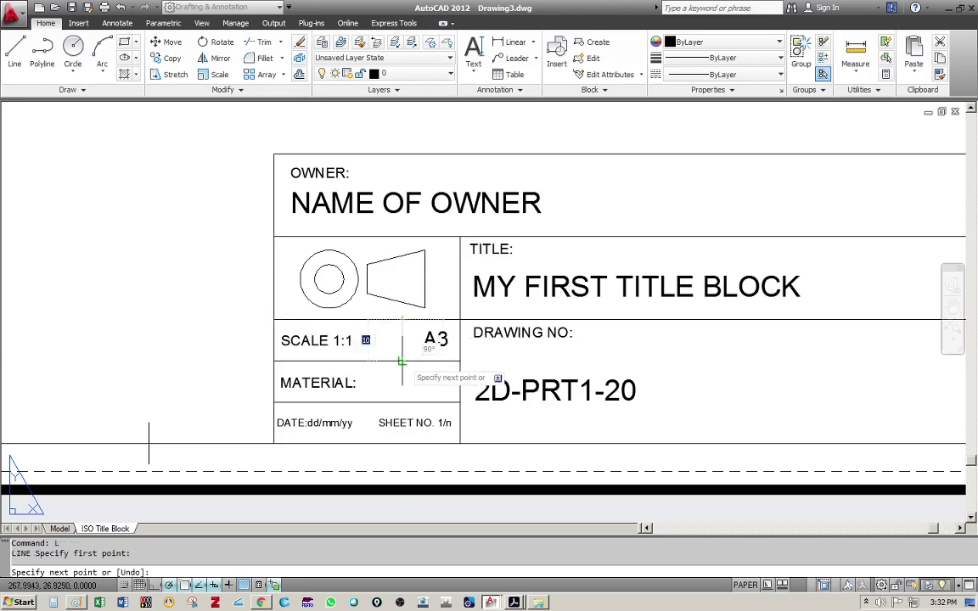
click(402, 360)
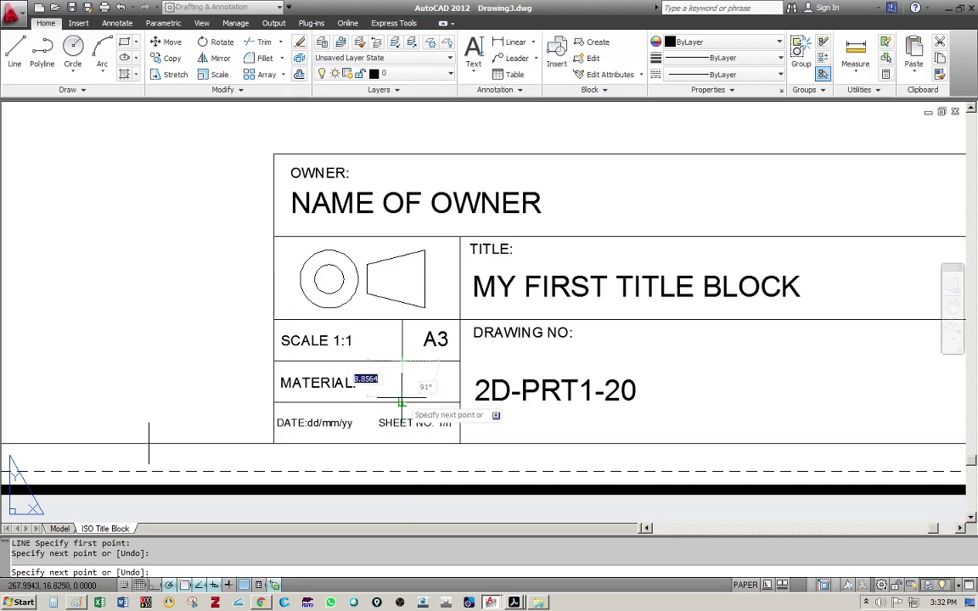
key(Escape)
key(Return)
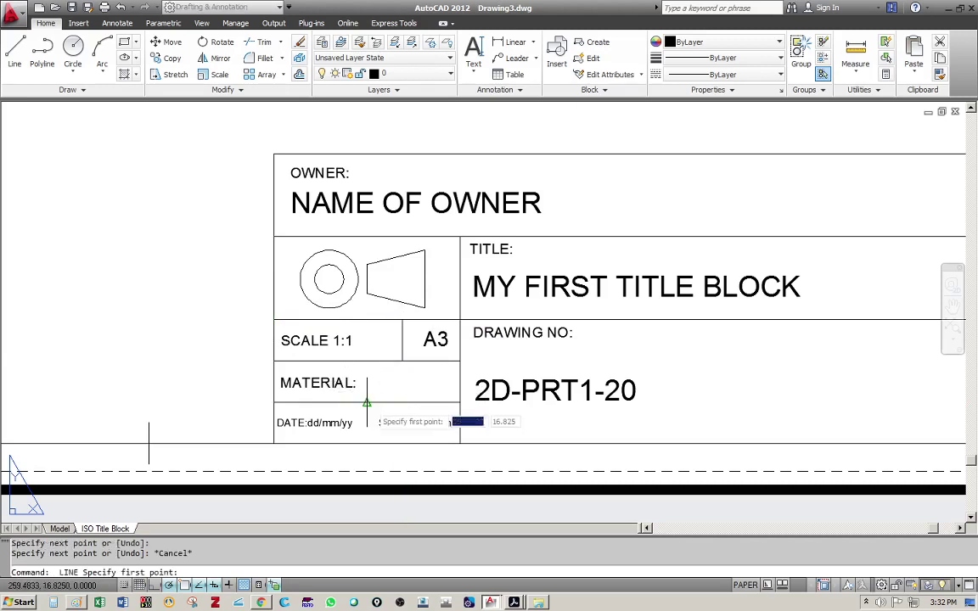
click(367, 403)
key(Escape)
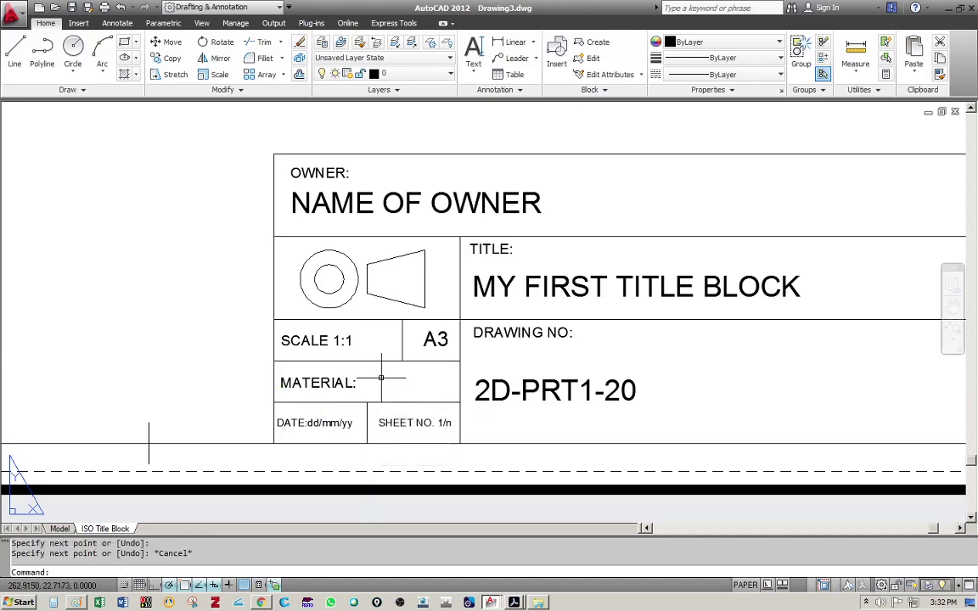
Step: Move the SCALE 1:1 text to the centre of its cell
click(332, 338)
click(304, 348)
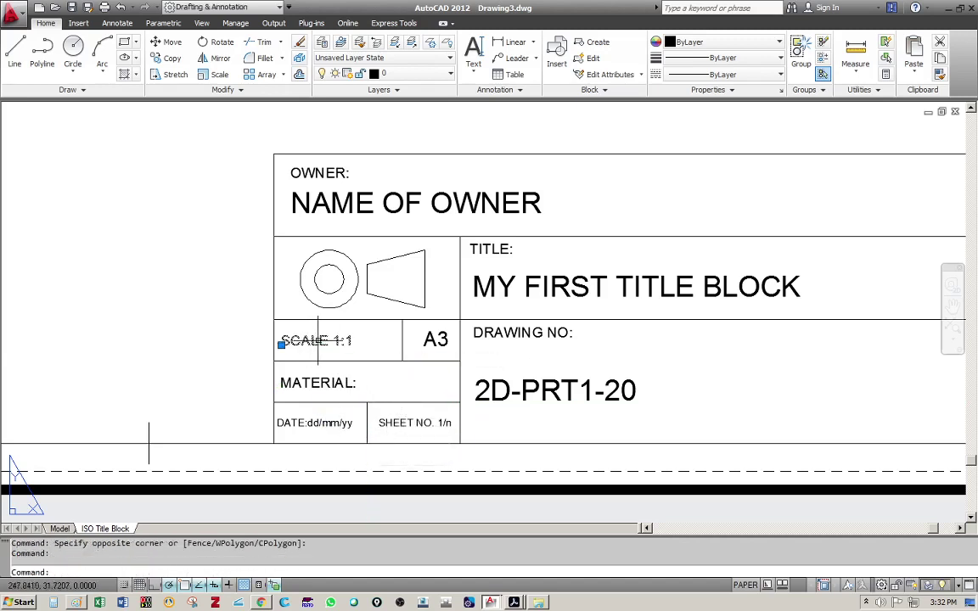
drag(314, 343, 324, 384)
click(336, 355)
Step: Nudge the MATERIAL: text right and edit it to read MATERIAL: NA
click(320, 383)
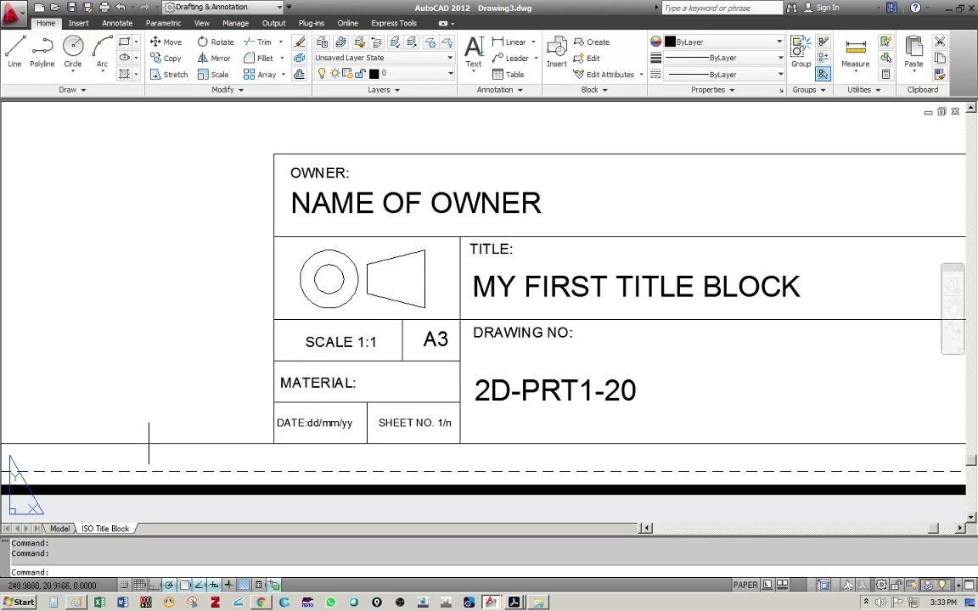
click(337, 384)
double_click(337, 384)
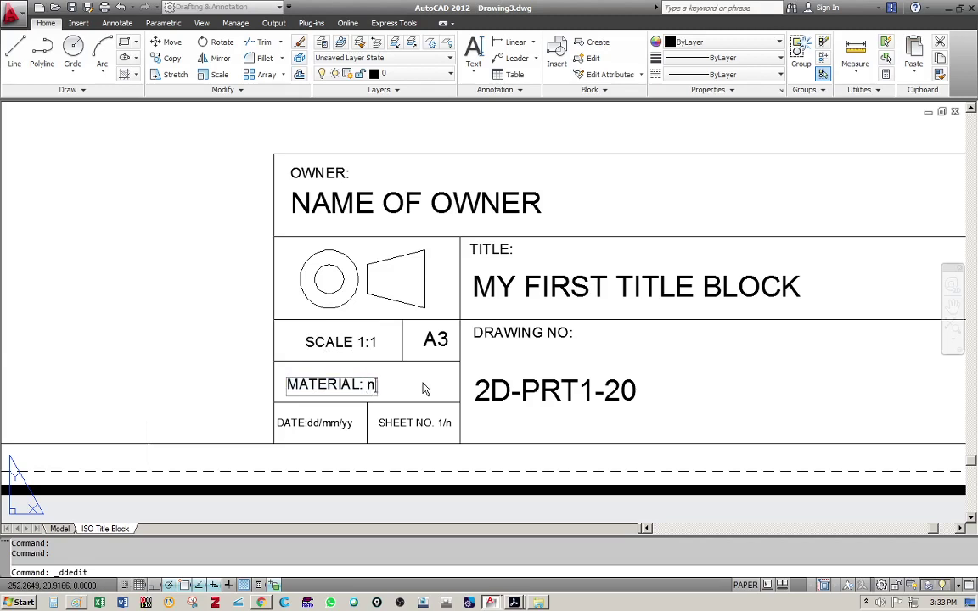
key(Return)
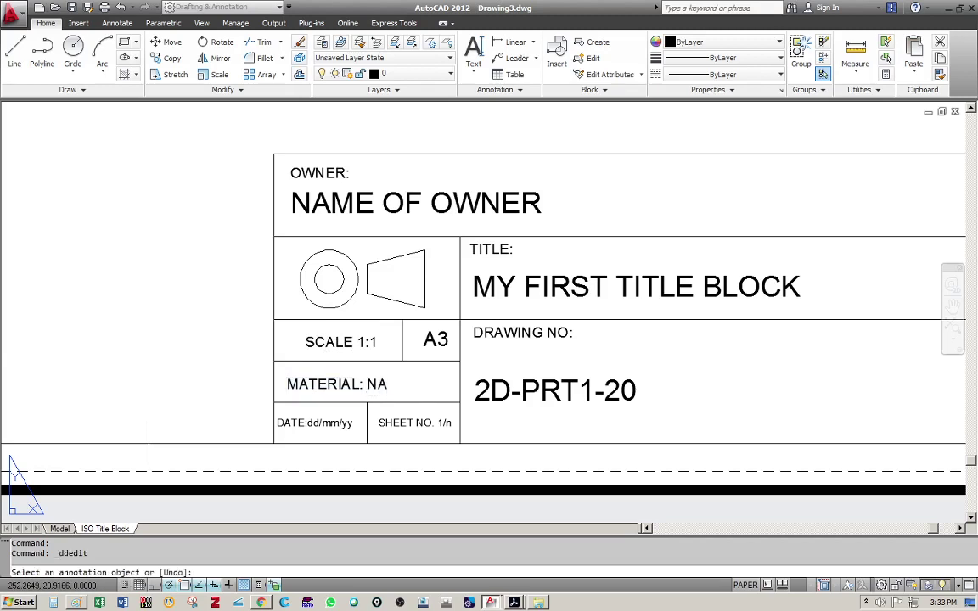
key(Escape)
key(Escape)
key(Escape)
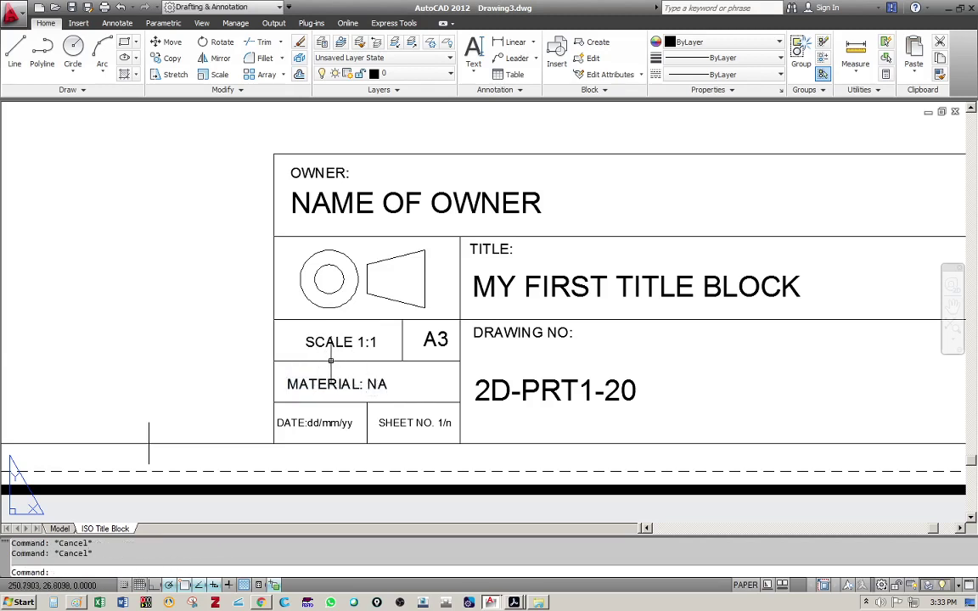
Step: Draw a rectangle on the dashed printable border from its bottom-left to top-right corner
scroll(321, 323, down, 6)
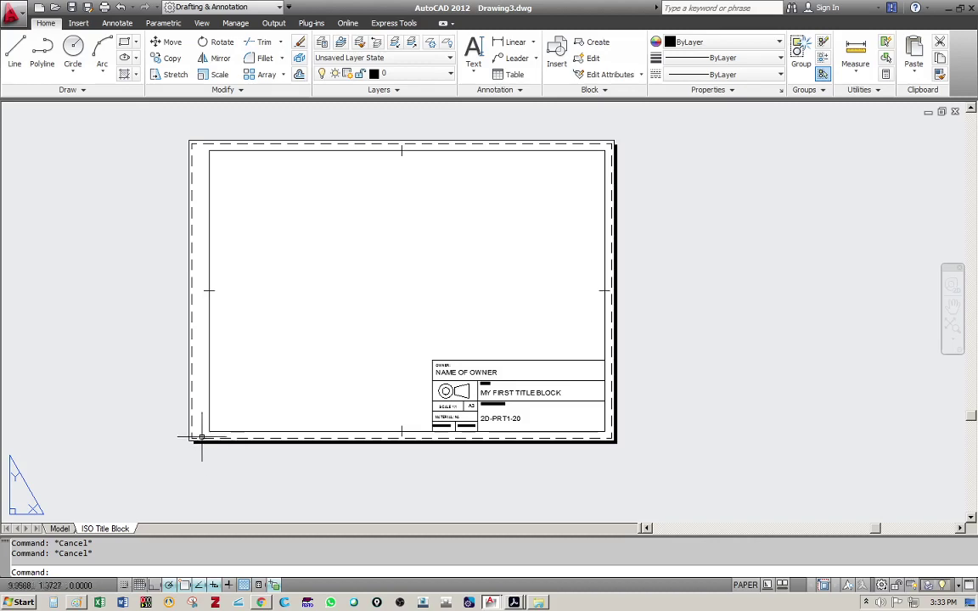
scroll(213, 421, up, 3)
scroll(249, 376, up, 2)
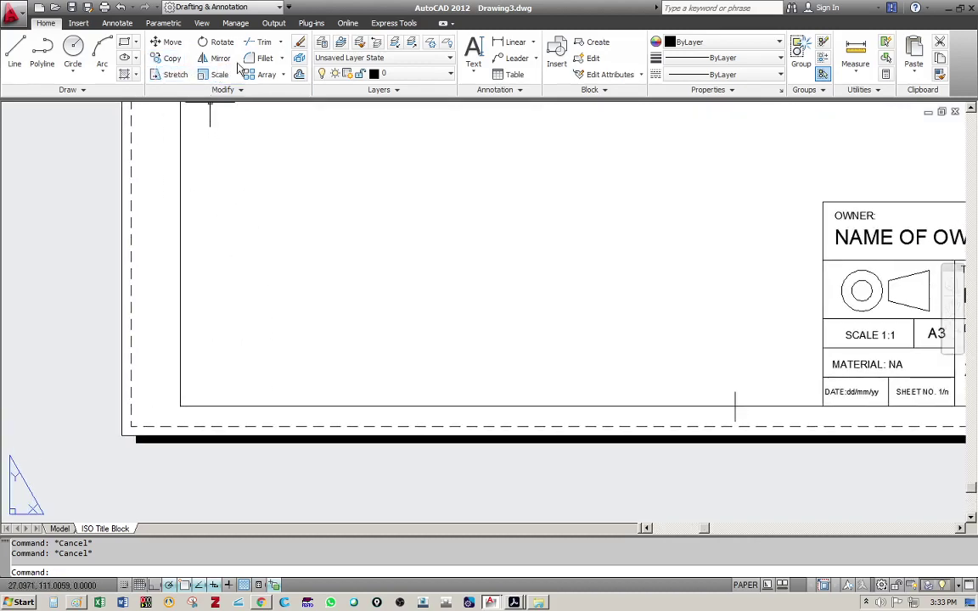
click(124, 44)
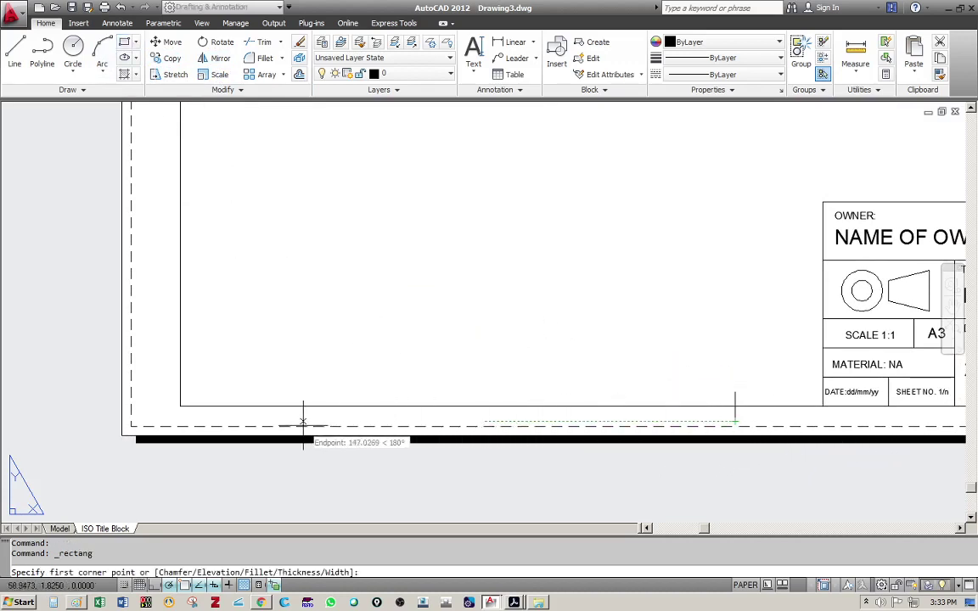
scroll(154, 371, down, 3)
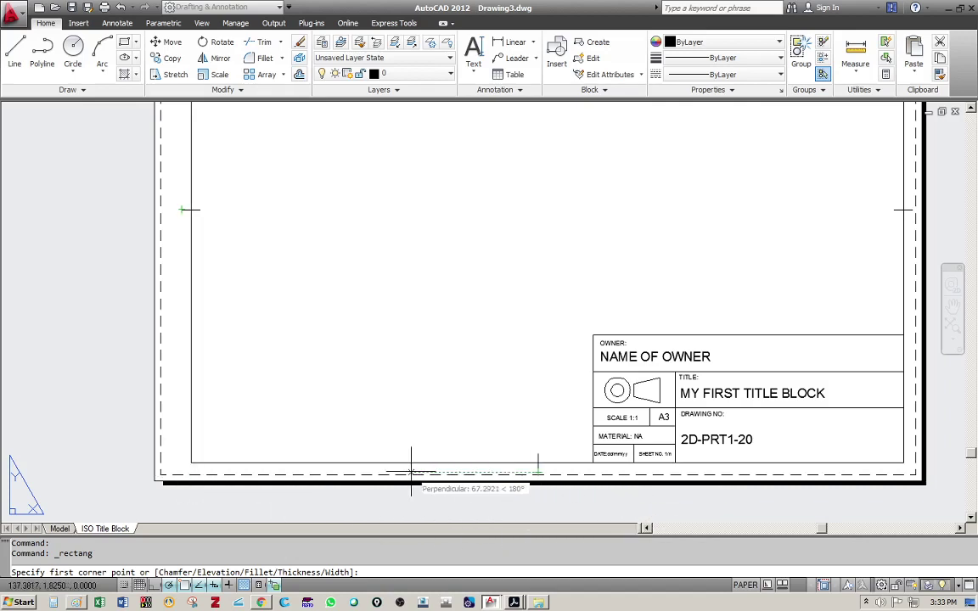
click(181, 473)
scroll(640, 278, down, 2)
middle_drag(559, 244, 357, 356)
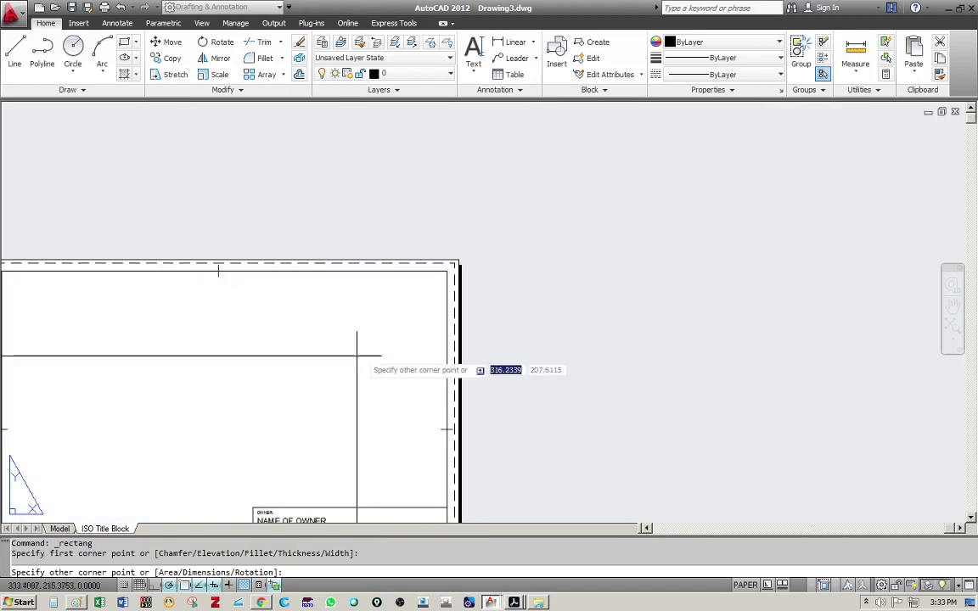
scroll(216, 297, up, 2)
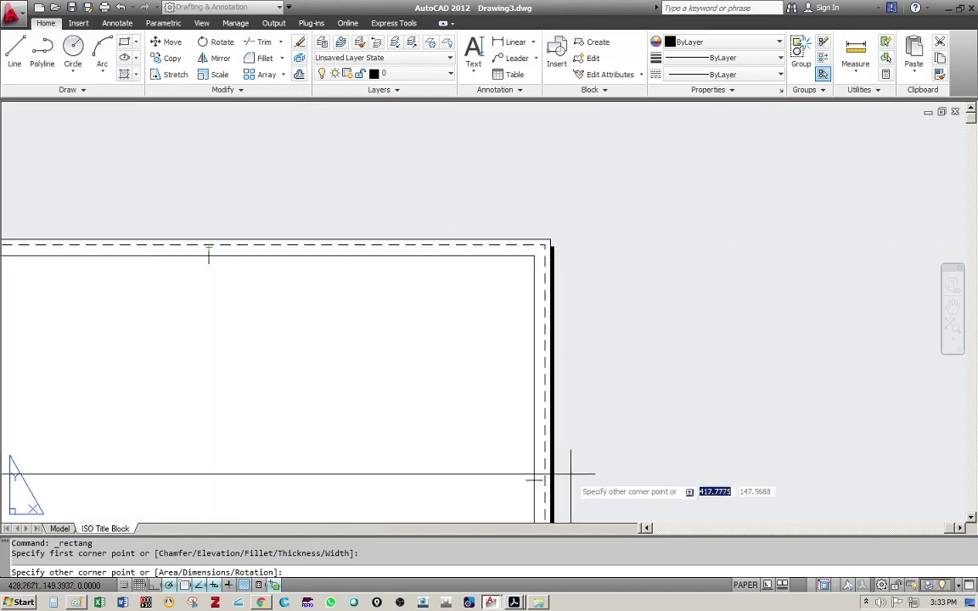
click(542, 246)
key(Escape)
middle_drag(306, 334, 339, 240)
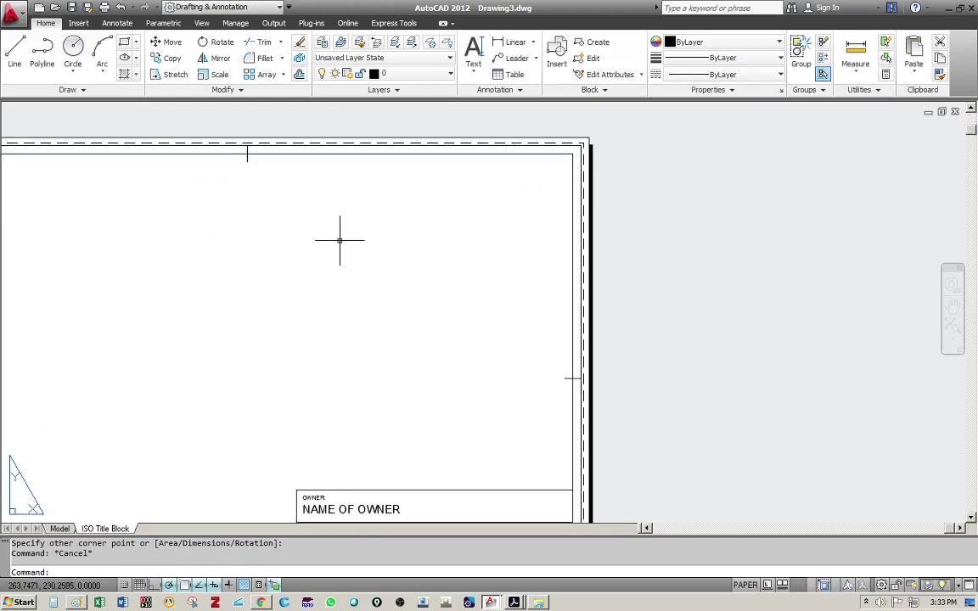
scroll(247, 148, up, 4)
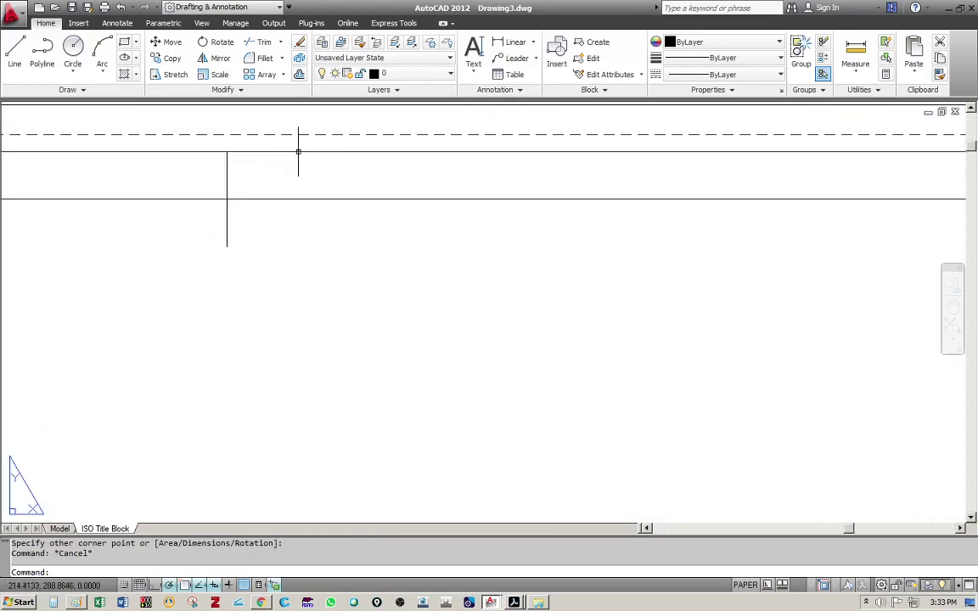
click(298, 152)
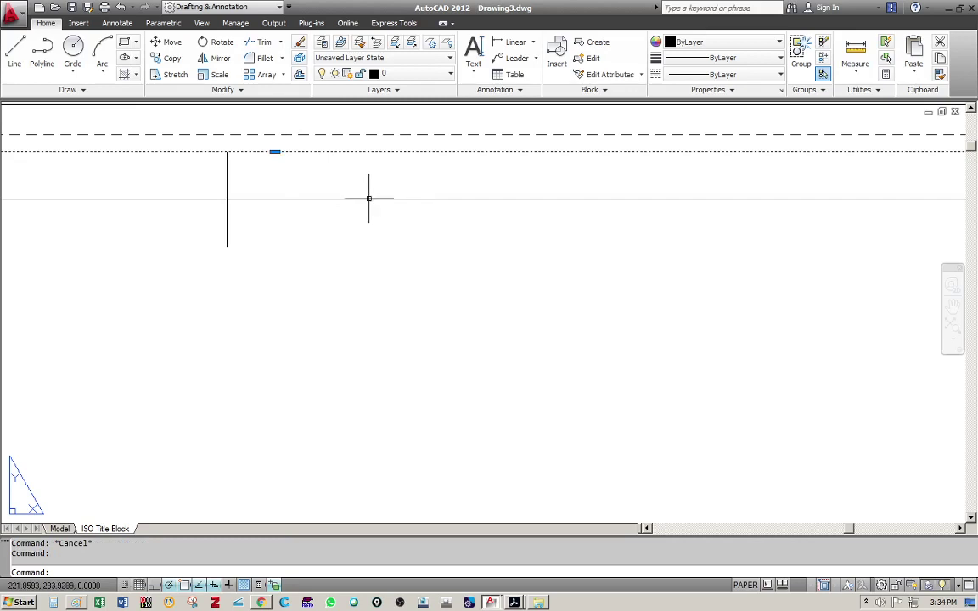
key(Escape)
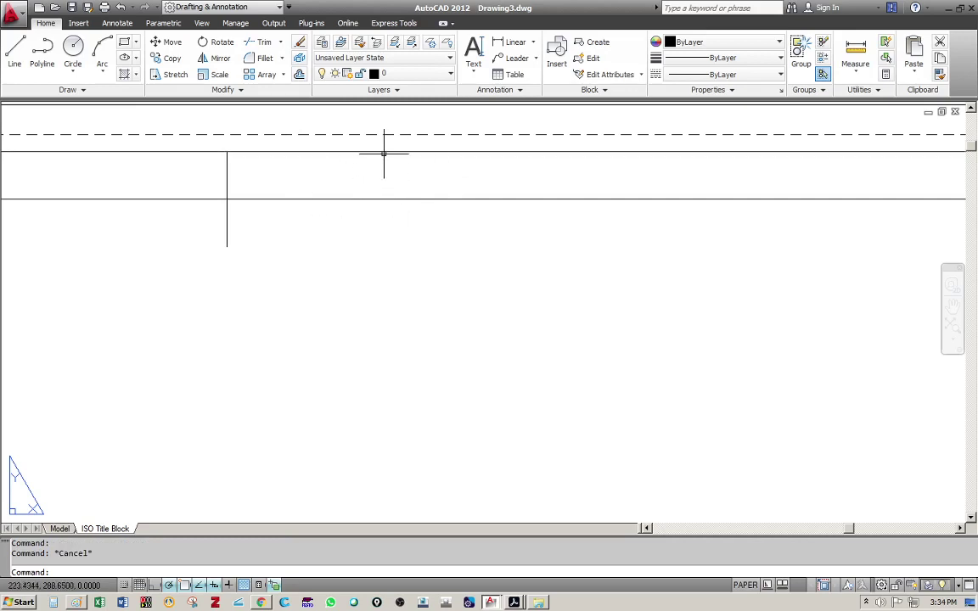
click(858, 56)
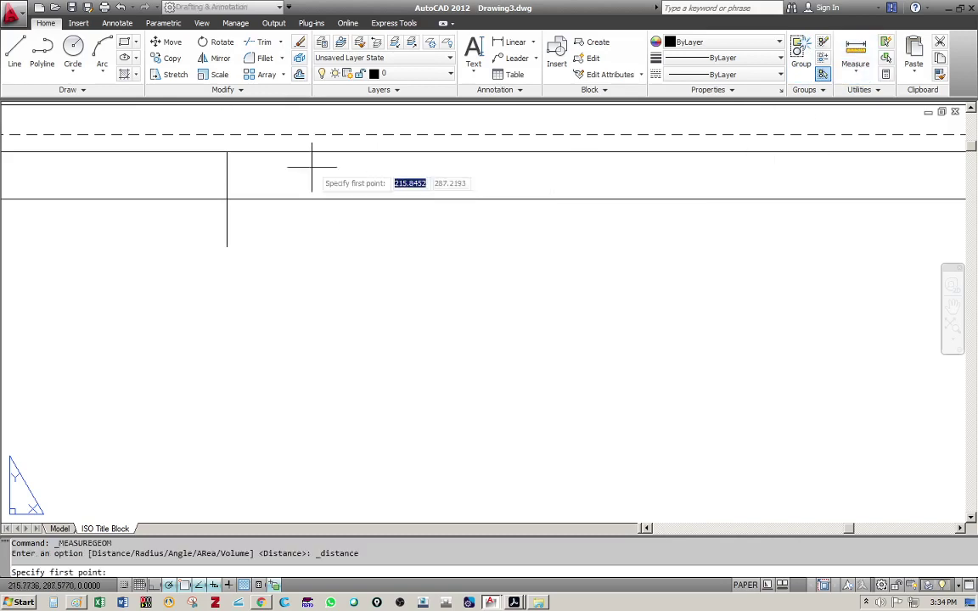
click(274, 152)
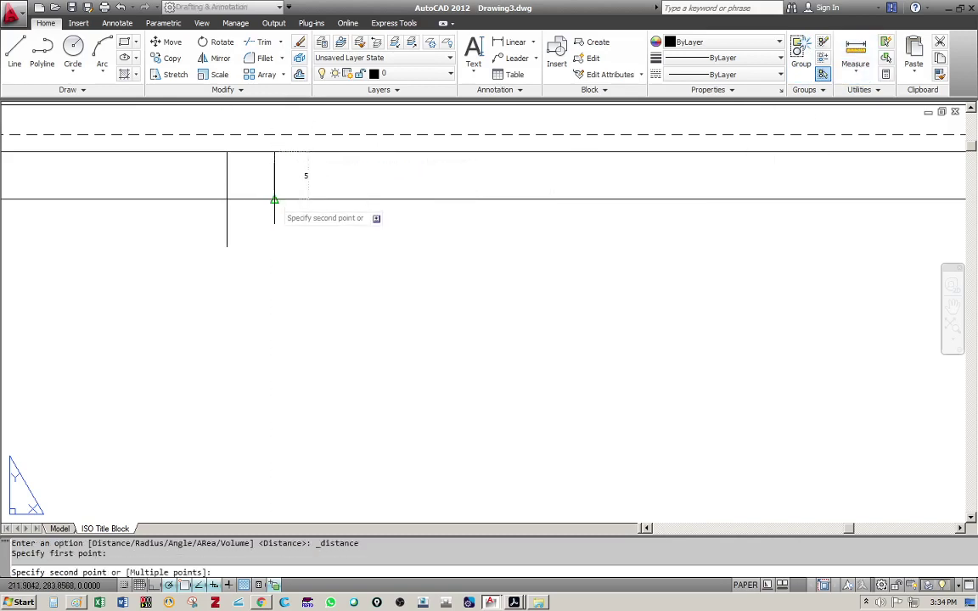
key(Escape)
middle_drag(436, 270, 679, 356)
scroll(385, 240, up, 3)
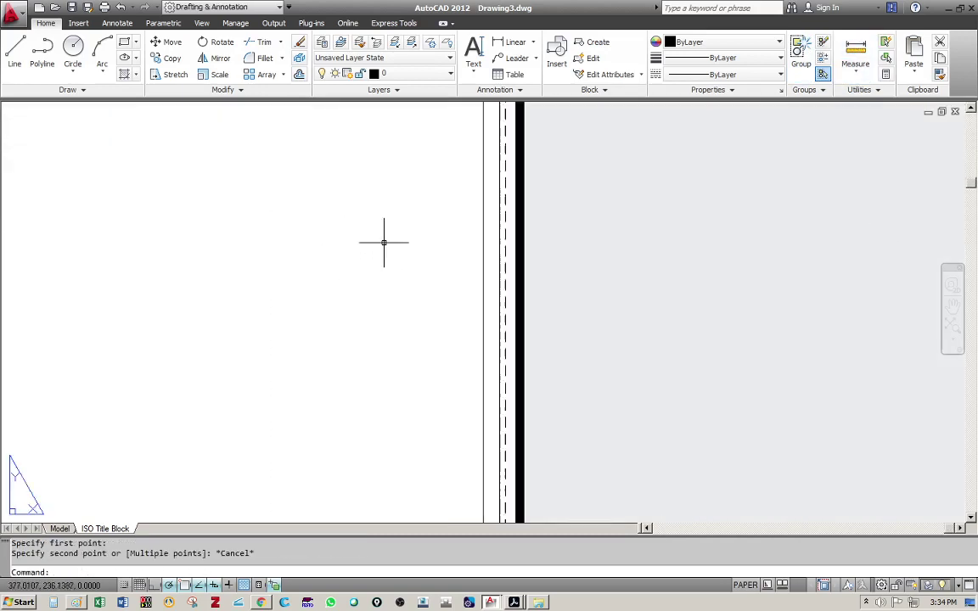
mouse_move(385, 240)
middle_down()
mouse_move(409, 237)
mouse_move(343, 237)
middle_up()
click(856, 56)
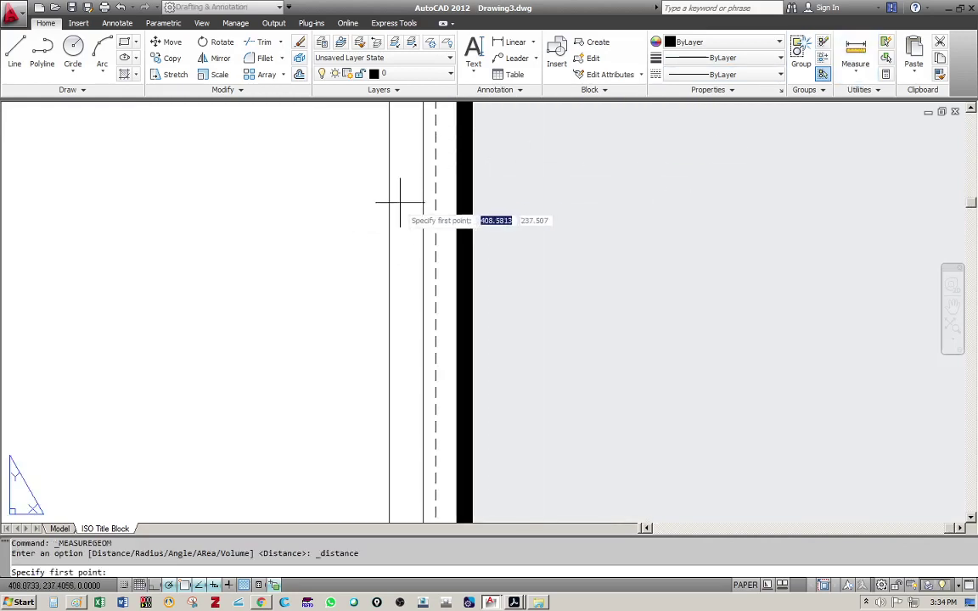
mouse_move(399, 321)
middle_down()
mouse_move(393, 236)
mouse_move(391, 471)
mouse_move(388, 462)
middle_up()
click(387, 122)
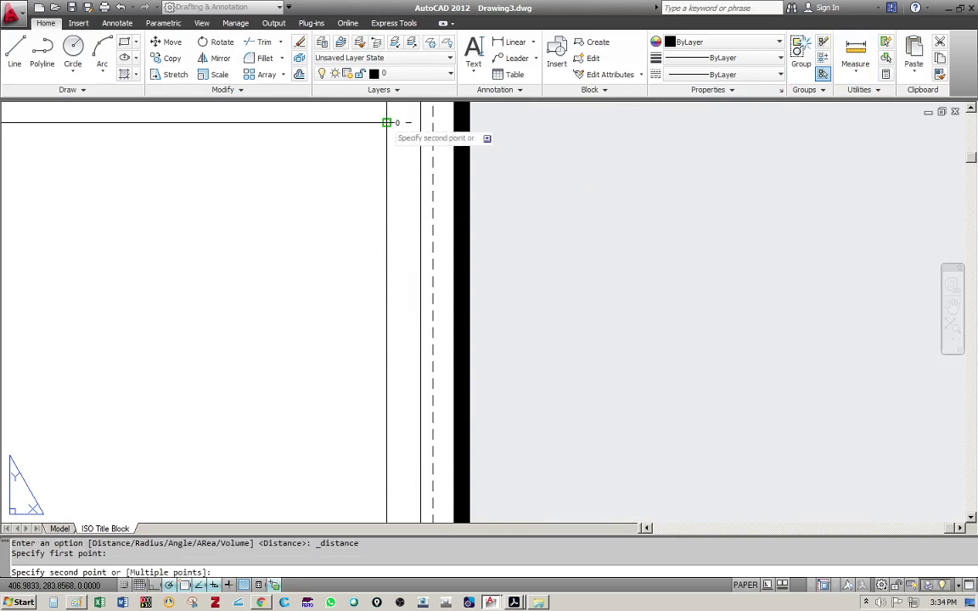
key(Escape)
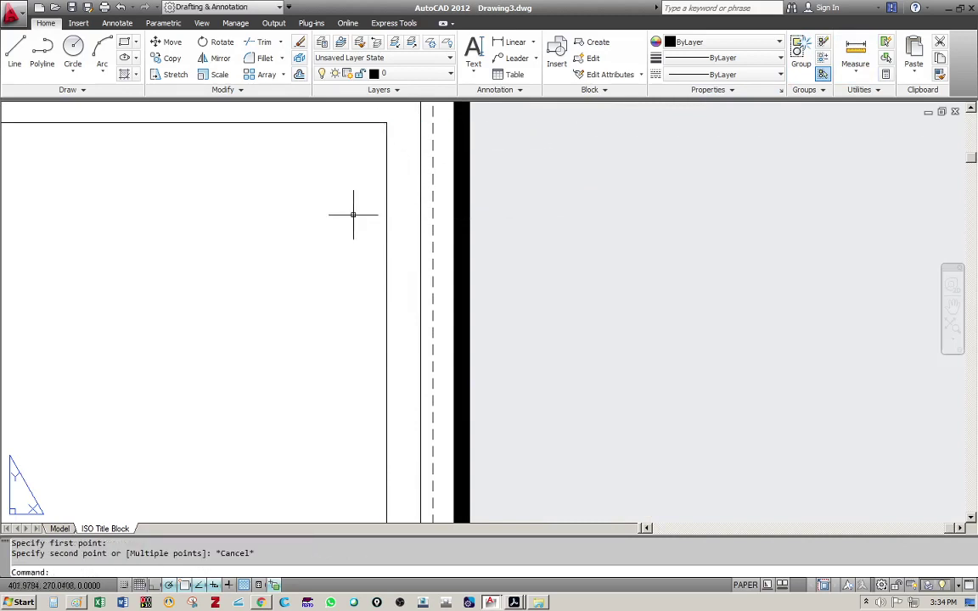
scroll(324, 242, down, 2)
middle_drag(309, 265, 490, 219)
scroll(476, 225, down, 2)
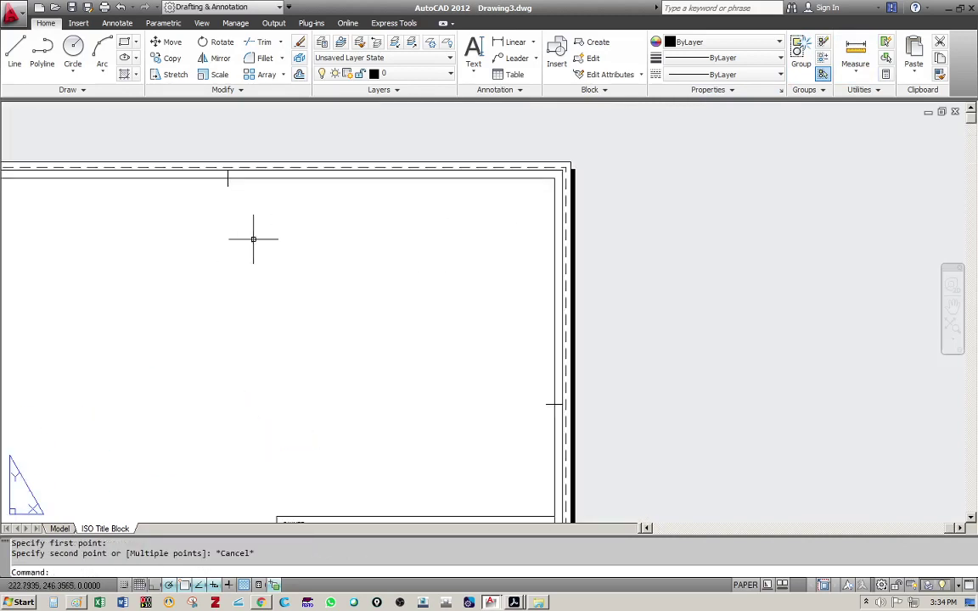
middle_drag(253, 240, 482, 247)
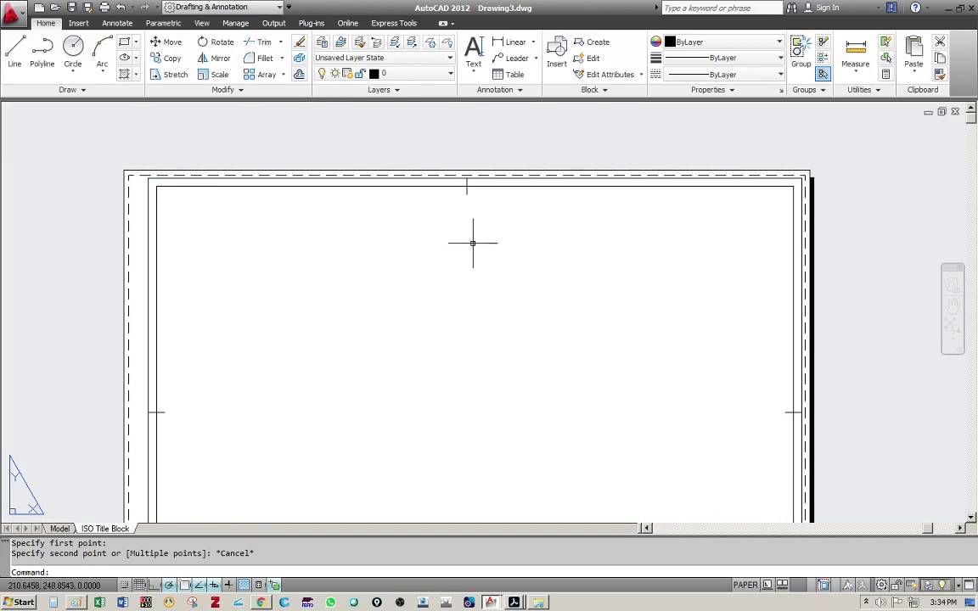
scroll(464, 215, up, 1)
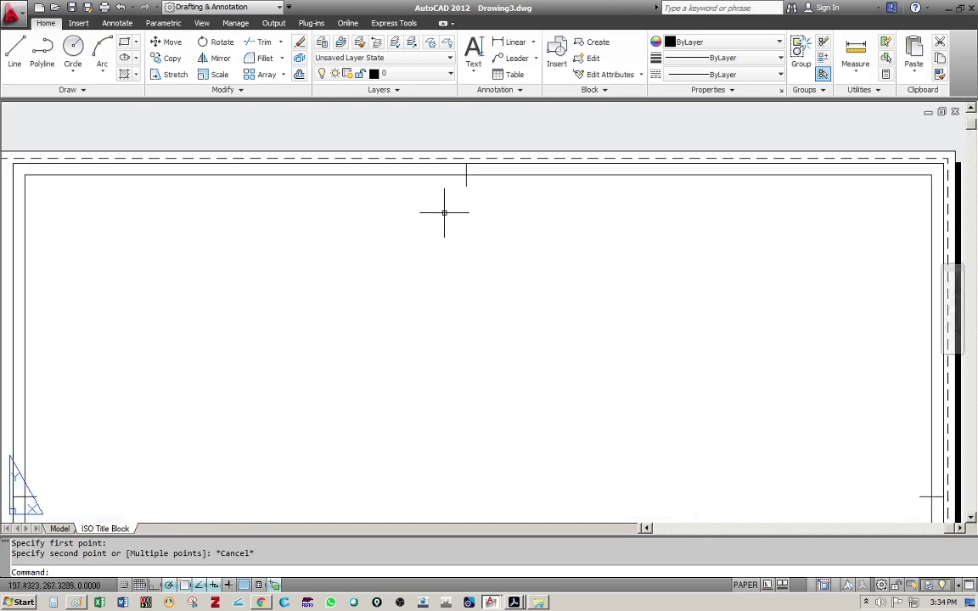
middle_drag(445, 209, 522, 225)
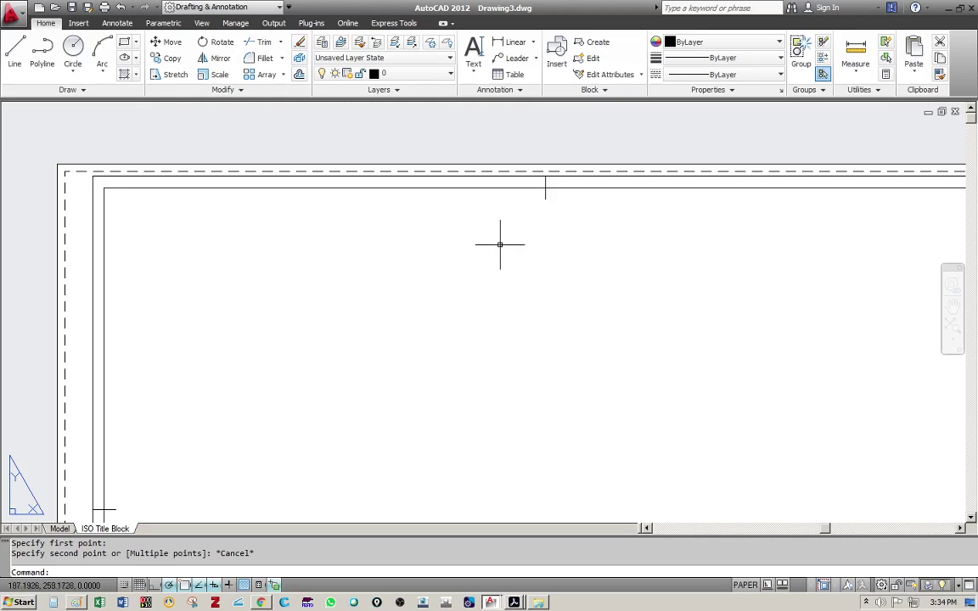
scroll(537, 190, up, 1)
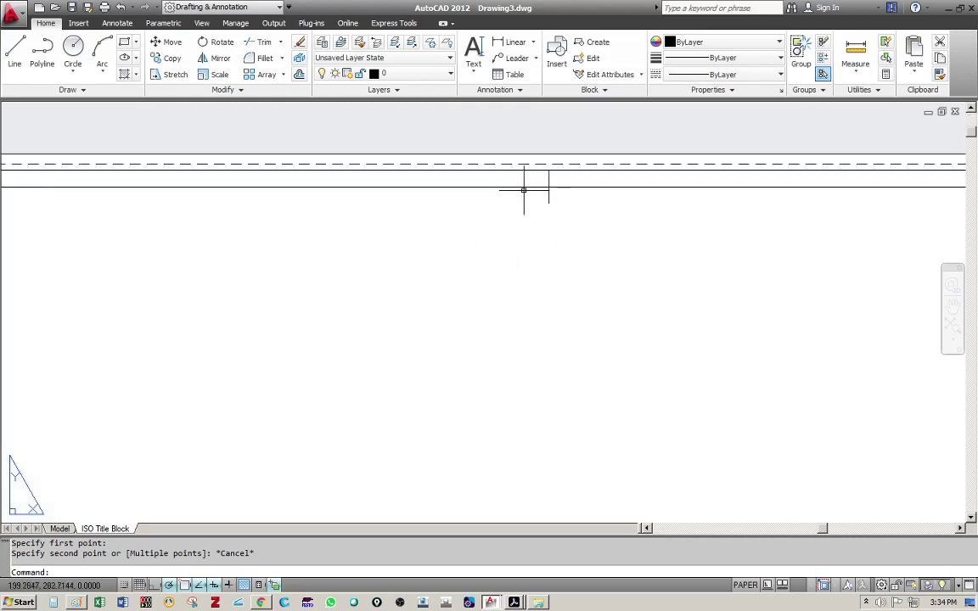
scroll(527, 190, down, 1)
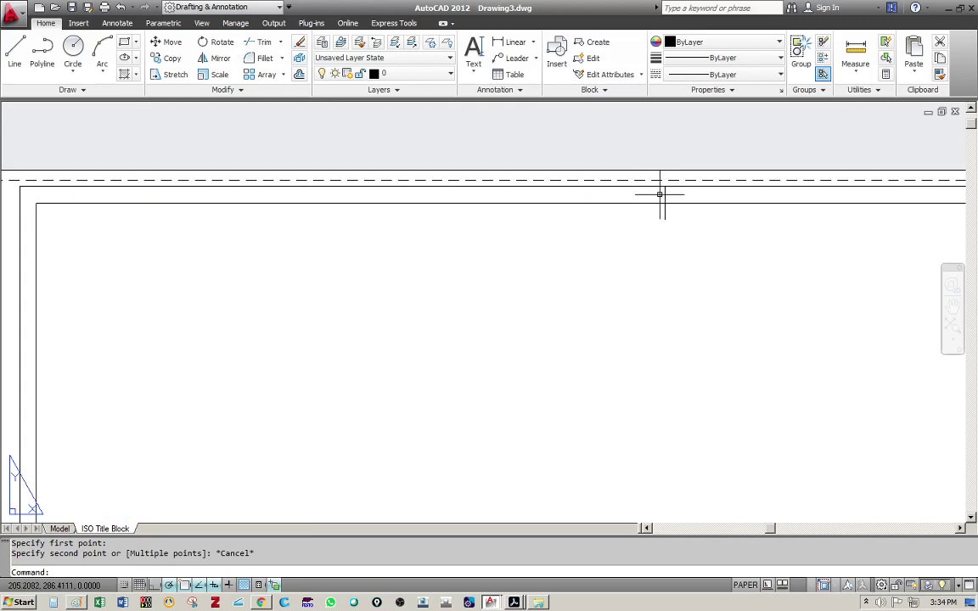
key(Escape)
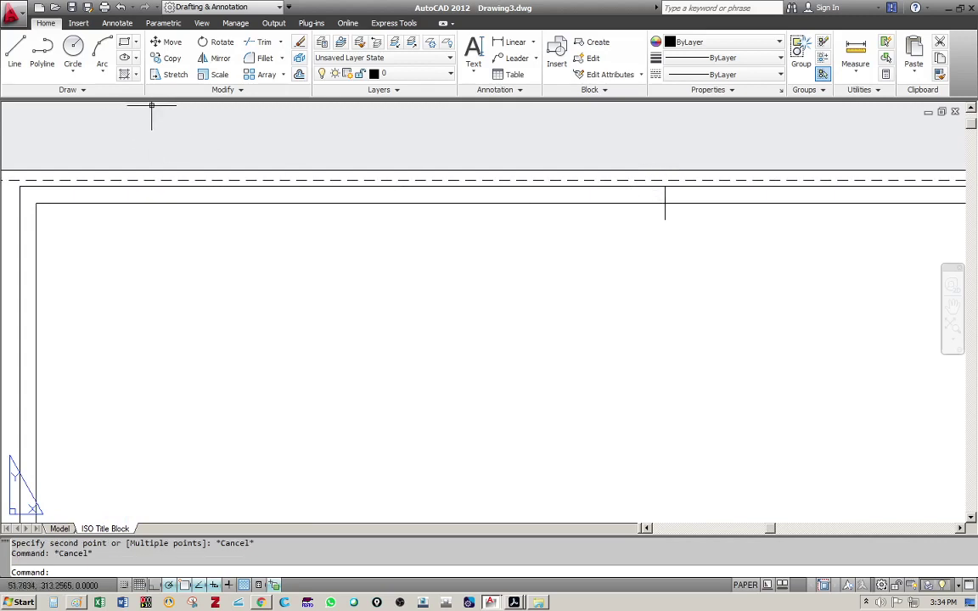
Step: Copy the top-border tick mark 50, 100 and 150 units to the left
click(166, 58)
click(665, 196)
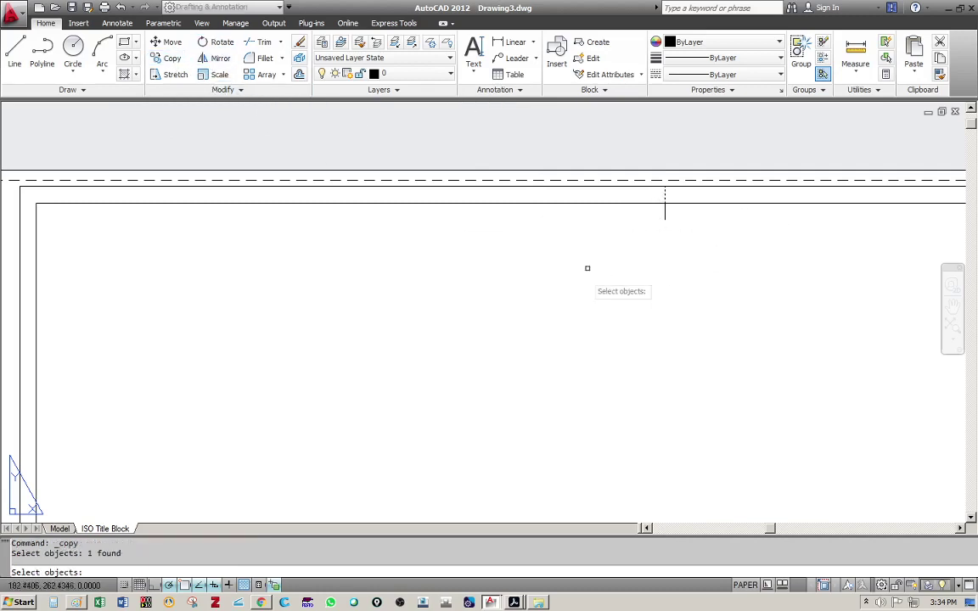
key(Return)
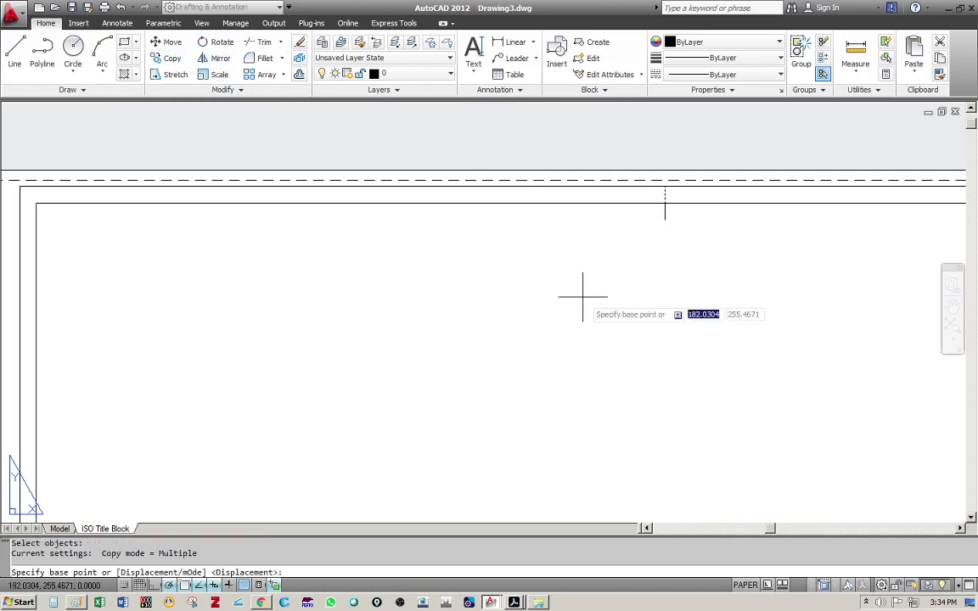
click(665, 185)
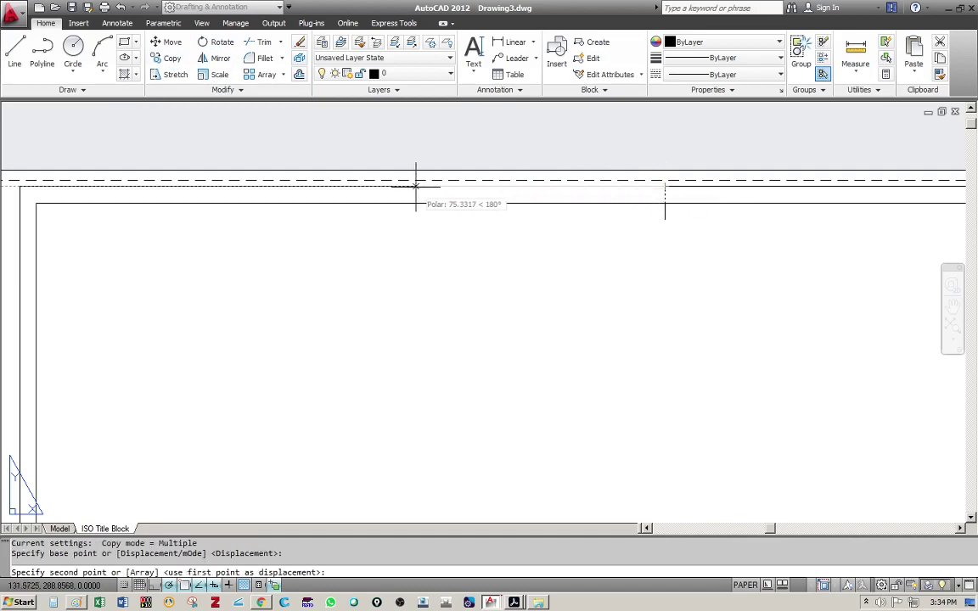
text(50)
key(Return)
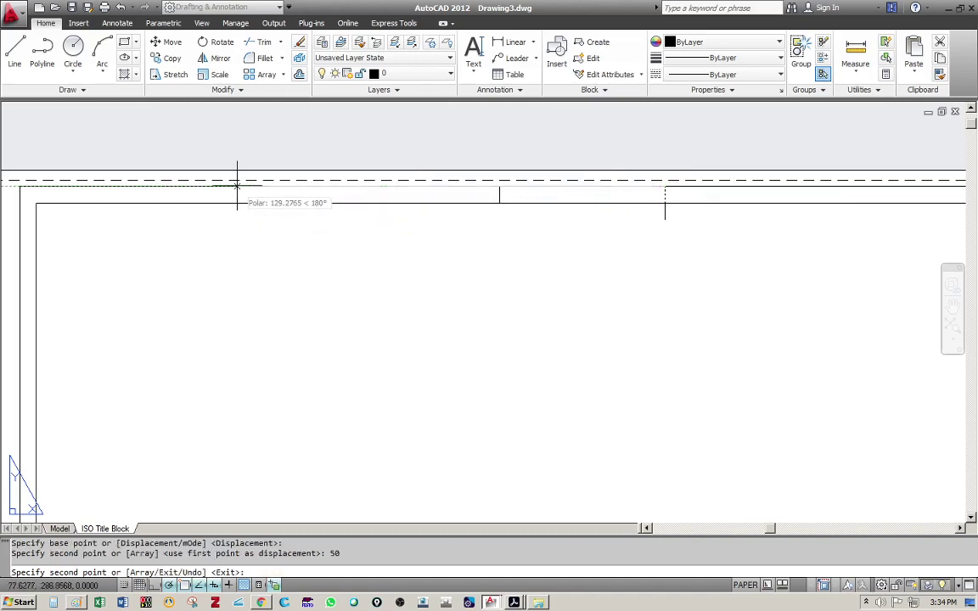
text(100)
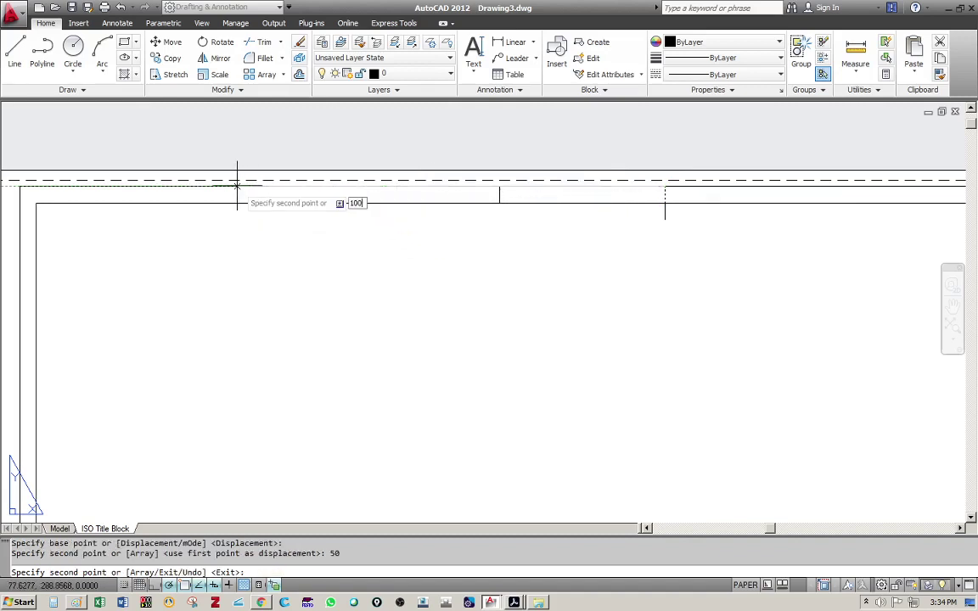
key(Return)
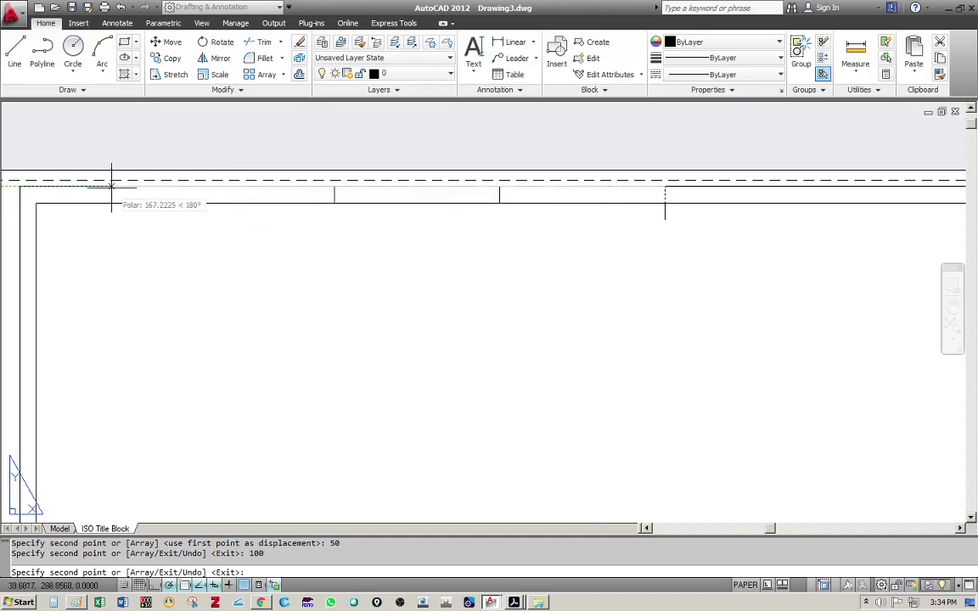
text(150)
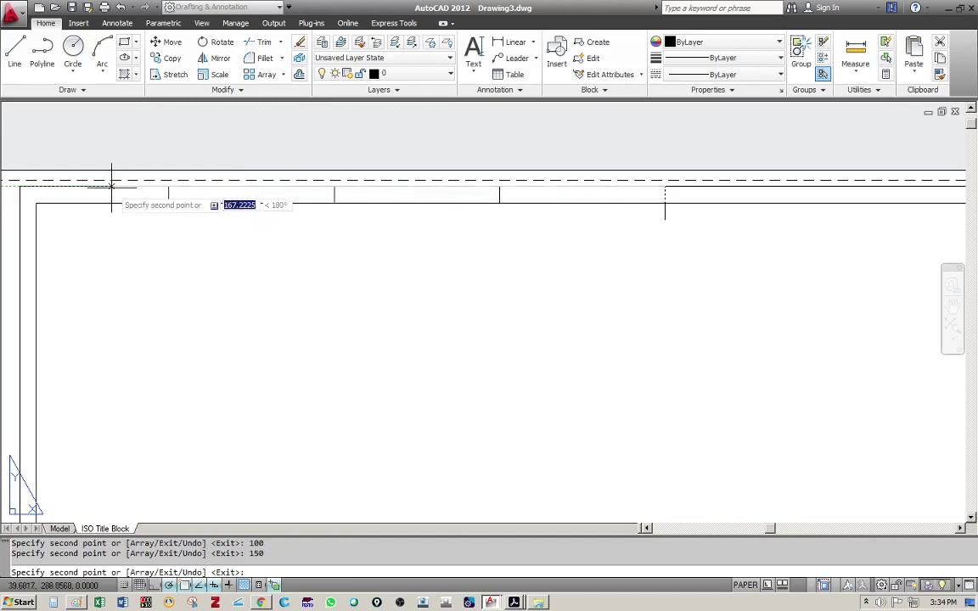
key(Return)
key(Return)
middle_drag(488, 254, 431, 261)
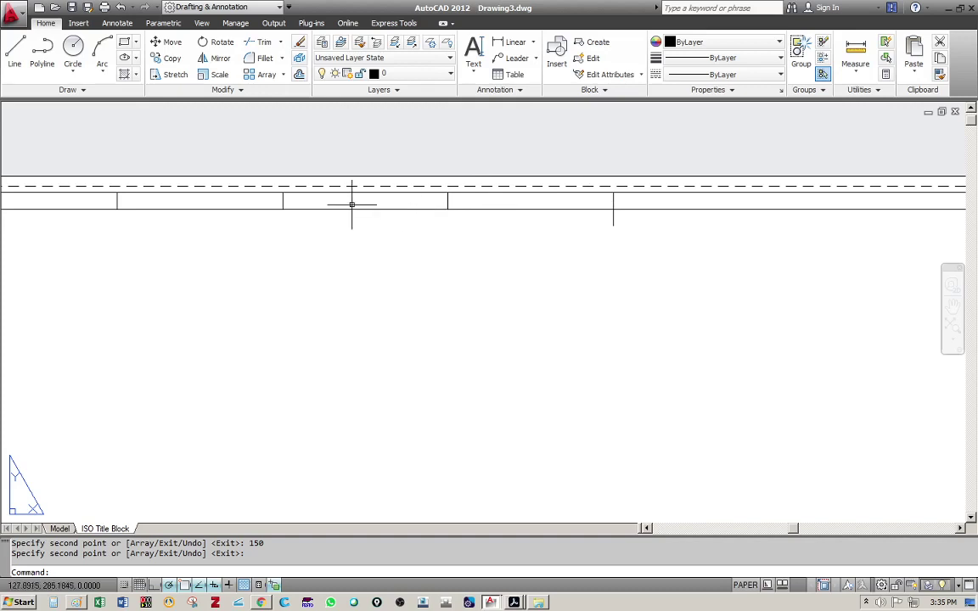
scroll(220, 233, down, 4)
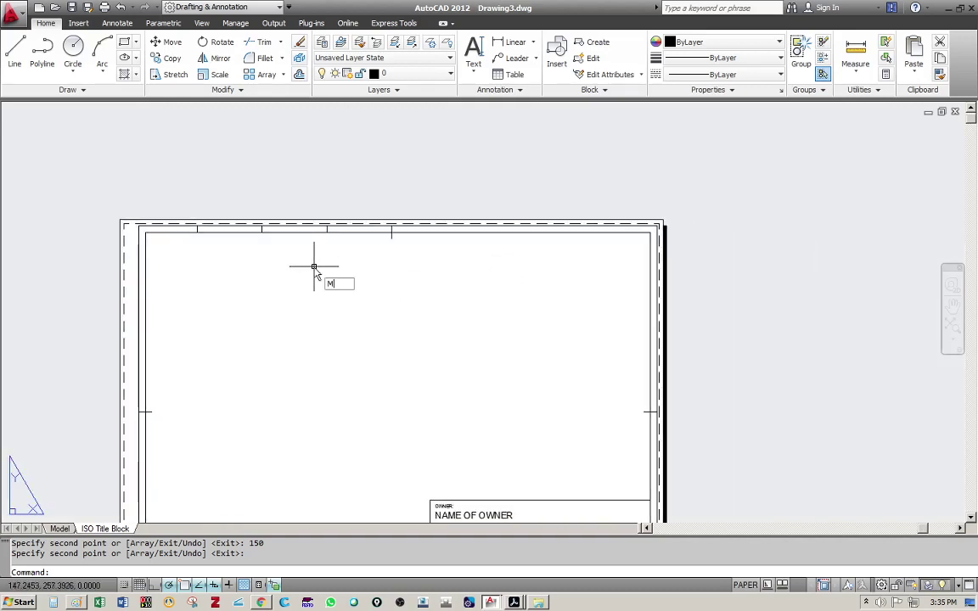
text(I)
key(Return)
click(177, 210)
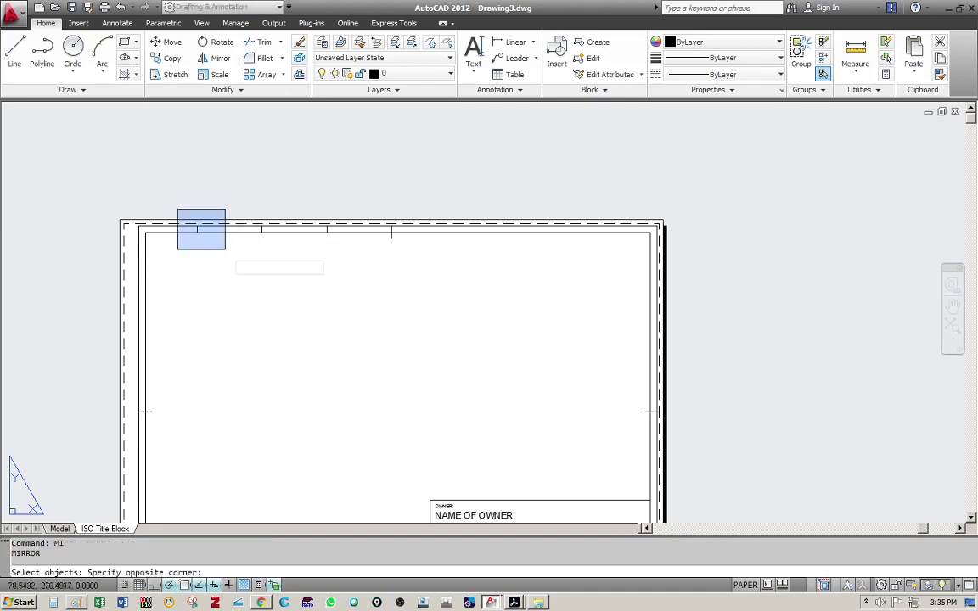
click(353, 262)
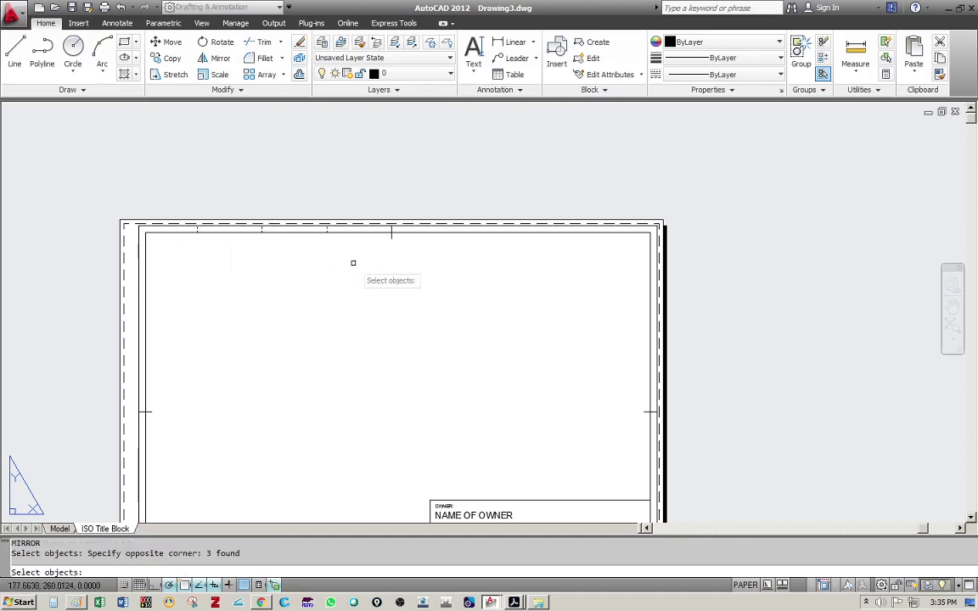
key(Return)
key(Return)
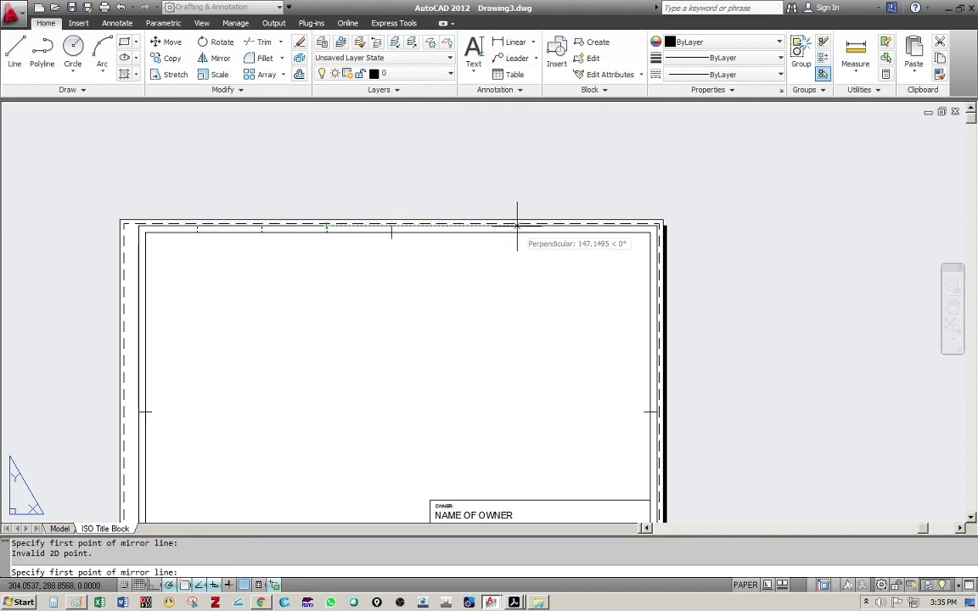
key(Escape)
scroll(245, 246, up, 3)
middle_drag(191, 245, 302, 261)
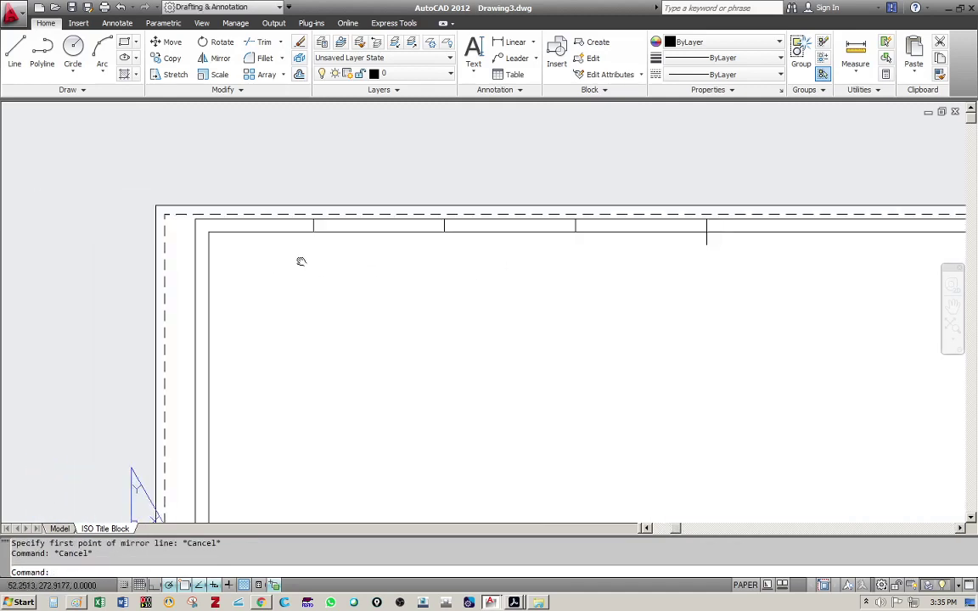
scroll(302, 261, up, 2)
middle_drag(382, 248, 332, 278)
key(Escape)
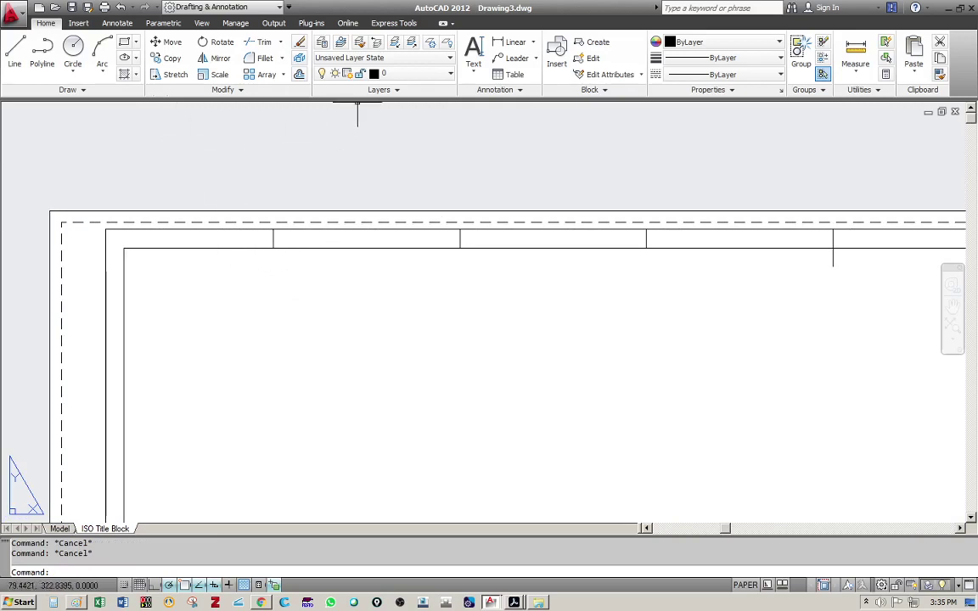
Step: Add single-line text '1' at height 2.5 and move it into the first top border cell
click(473, 68)
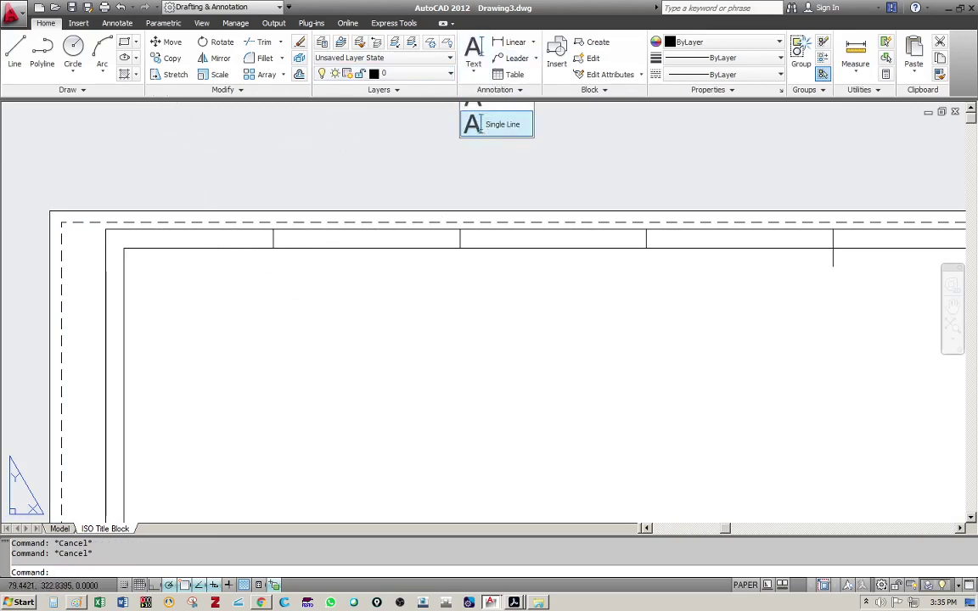
click(472, 124)
click(210, 297)
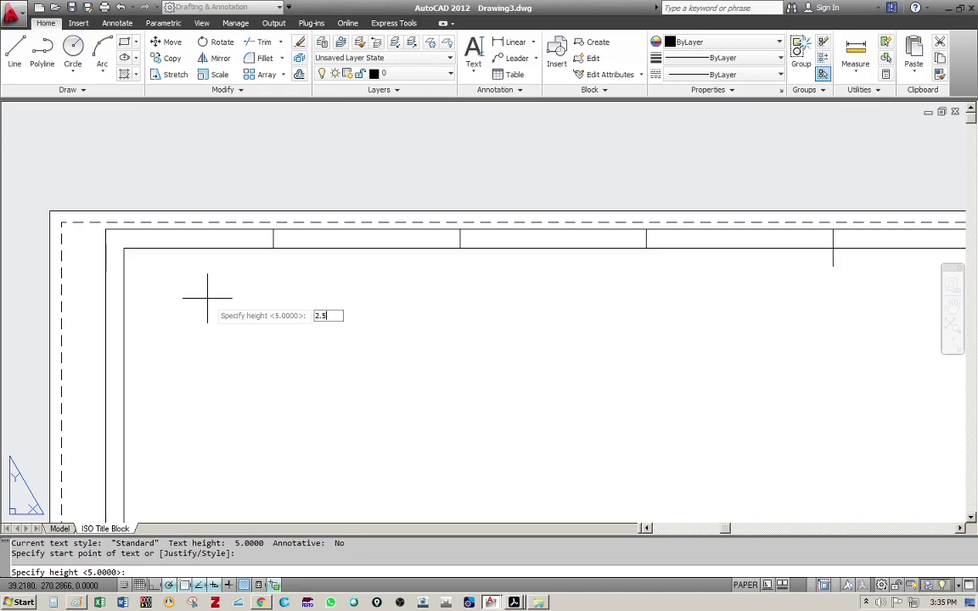
key(Return)
key(Return)
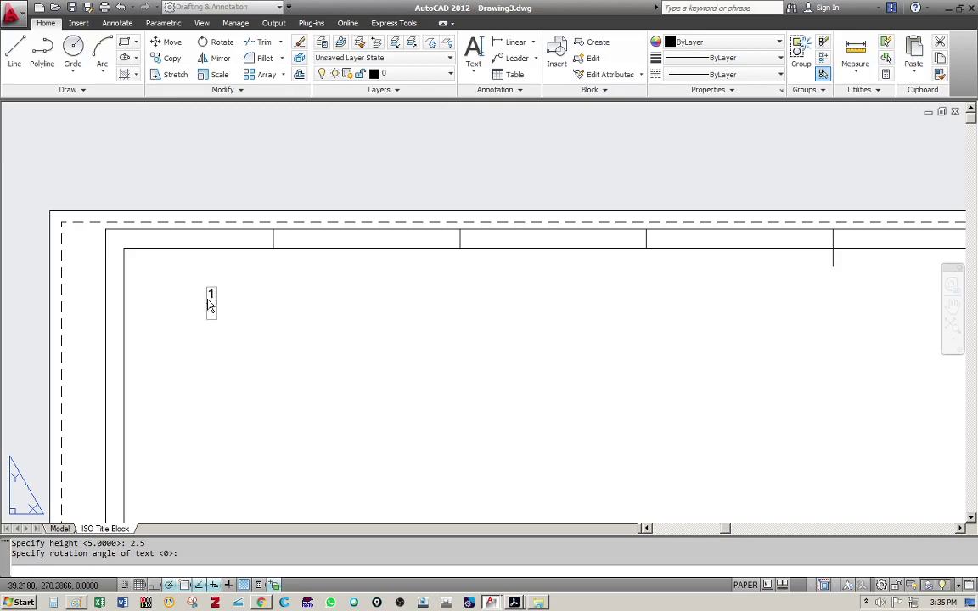
key(Return)
key(Return)
click(208, 295)
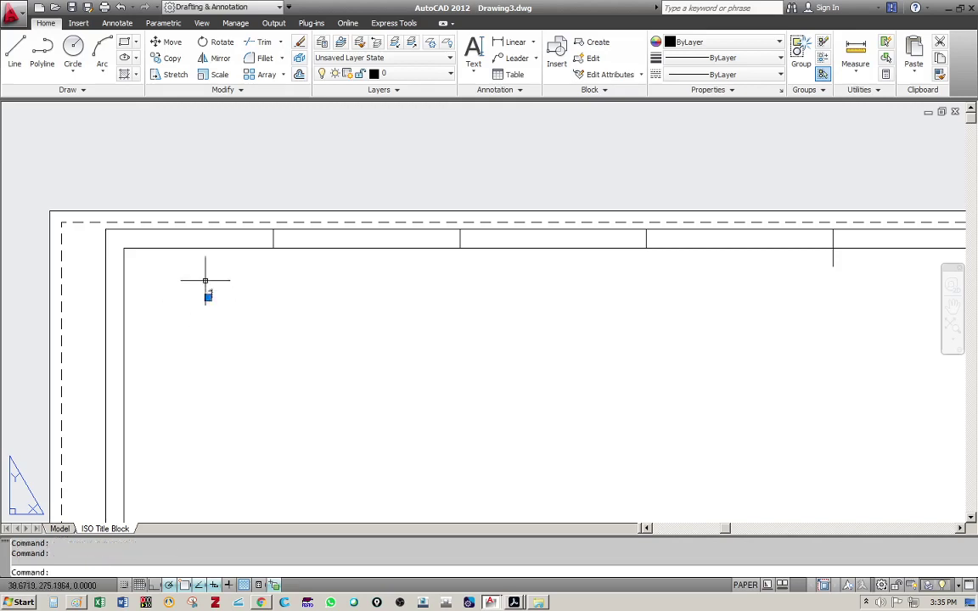
drag(209, 294, 197, 247)
drag(190, 238, 190, 238)
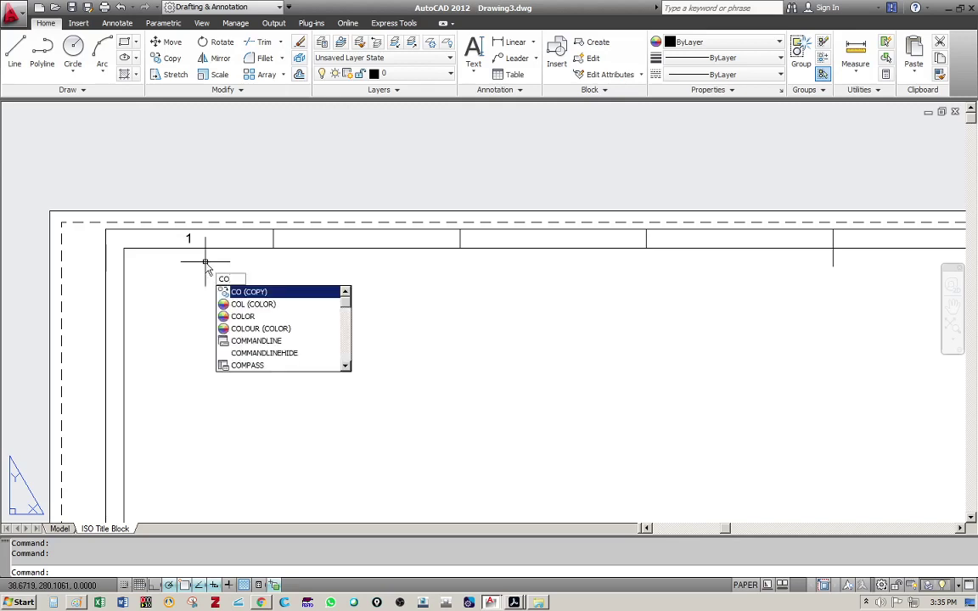
Step: Copy the '1' label into the second, third and fourth top-border cells
key(Return)
click(190, 238)
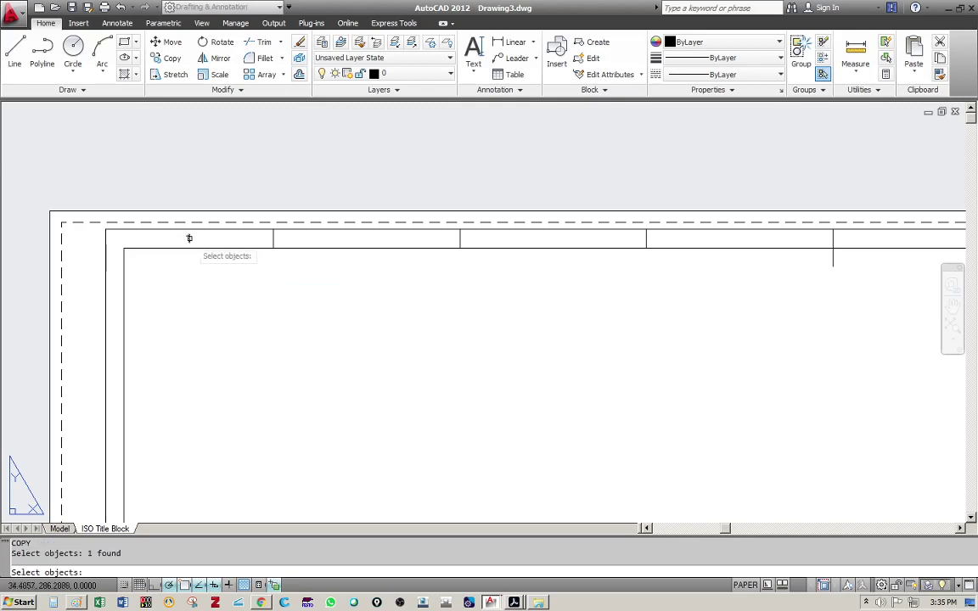
key(Return)
click(187, 238)
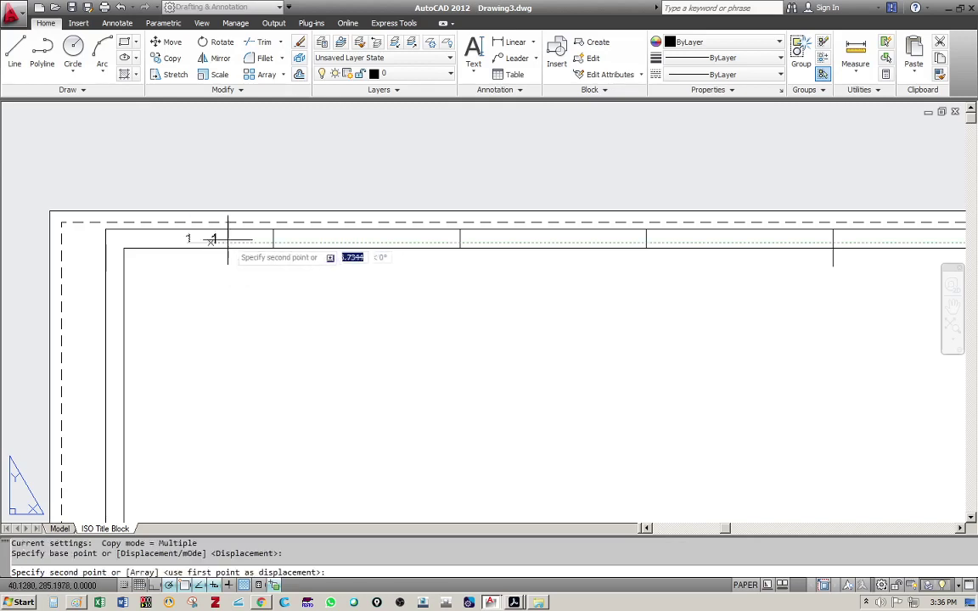
click(359, 239)
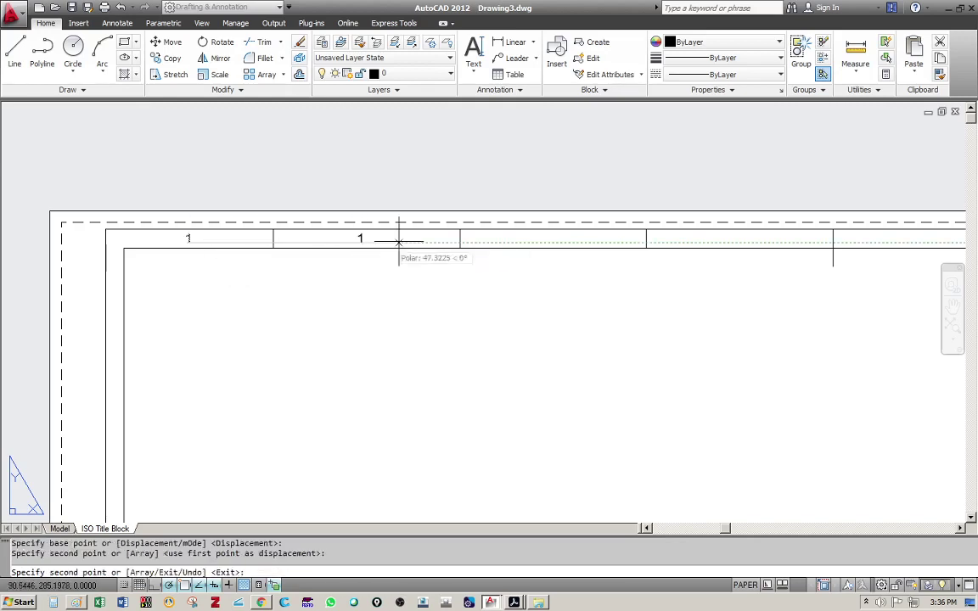
click(552, 240)
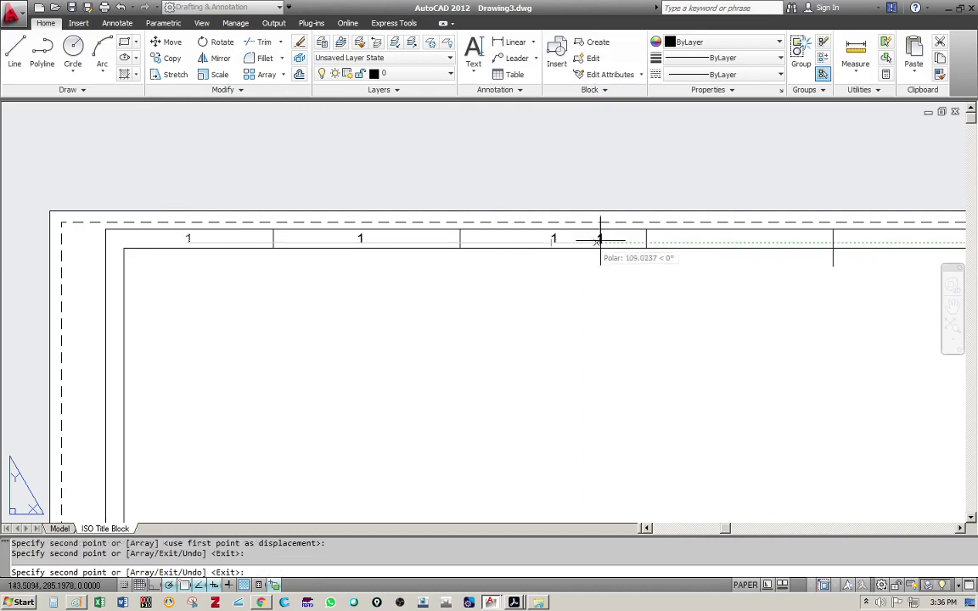
click(739, 239)
key(Escape)
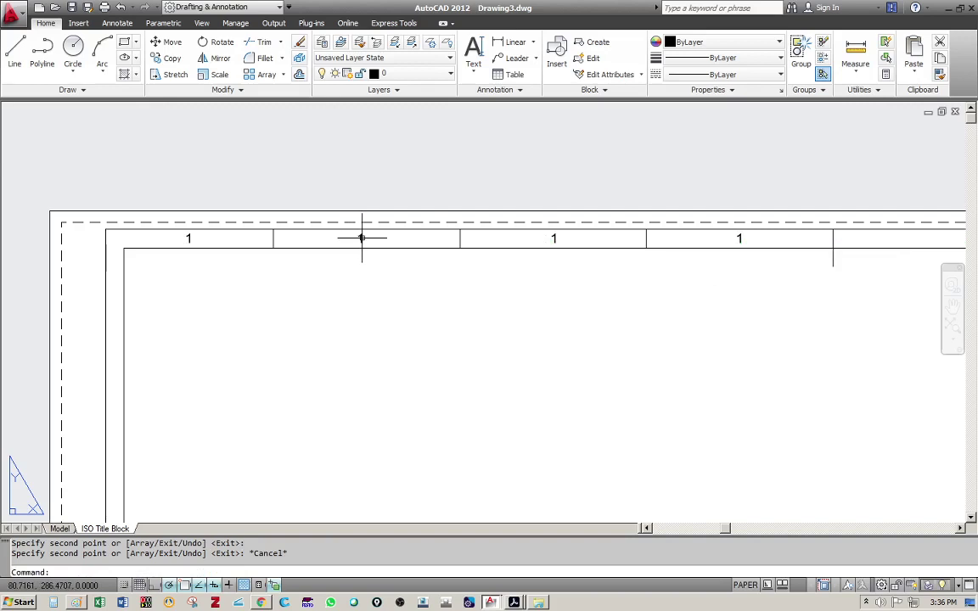
Step: Change the three copied labels to read 2, 3 and 4
double_click(361, 239)
text(2)
key(Return)
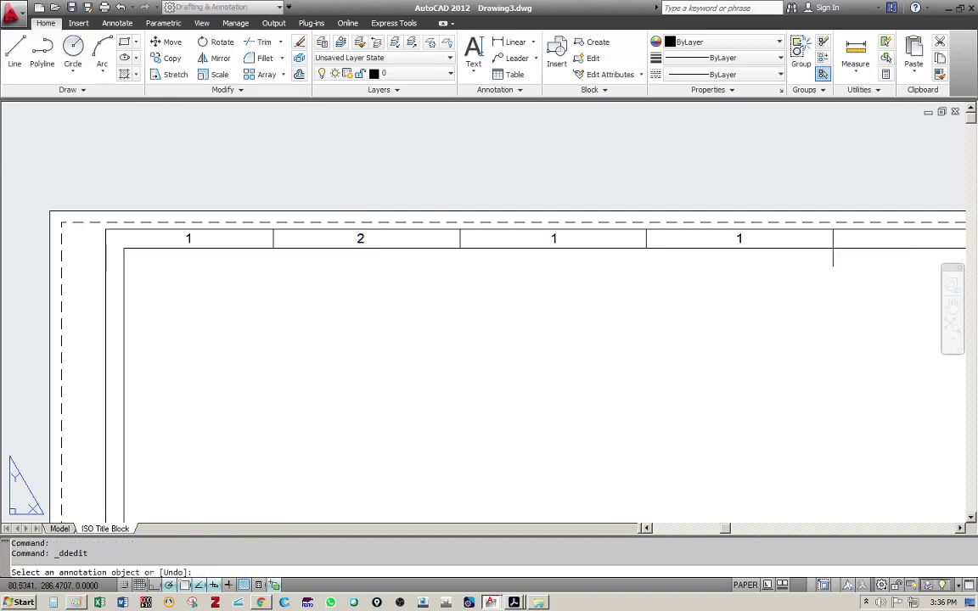
click(554, 240)
text(3)
key(Return)
click(740, 240)
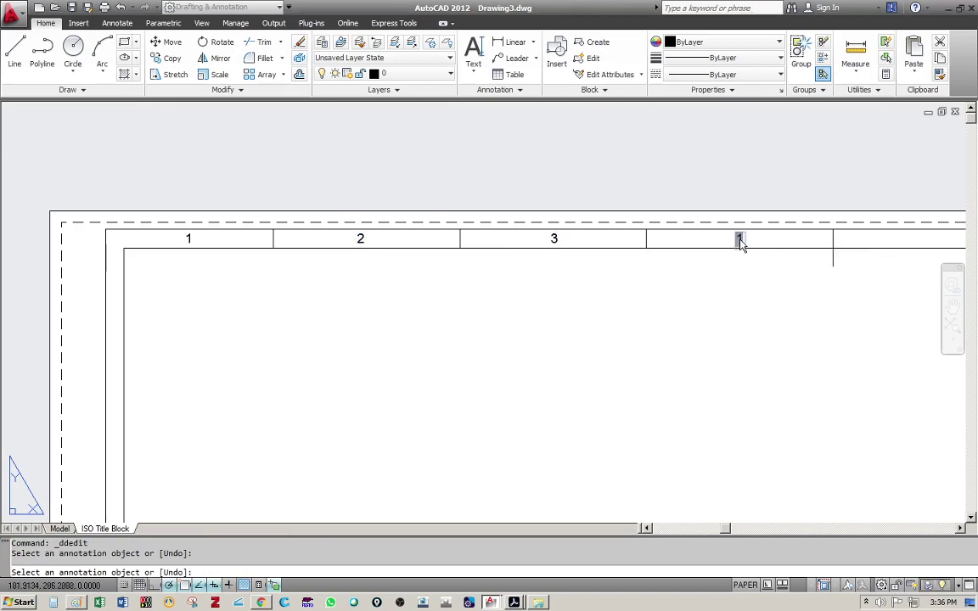
text(4)
key(Return)
key(Escape)
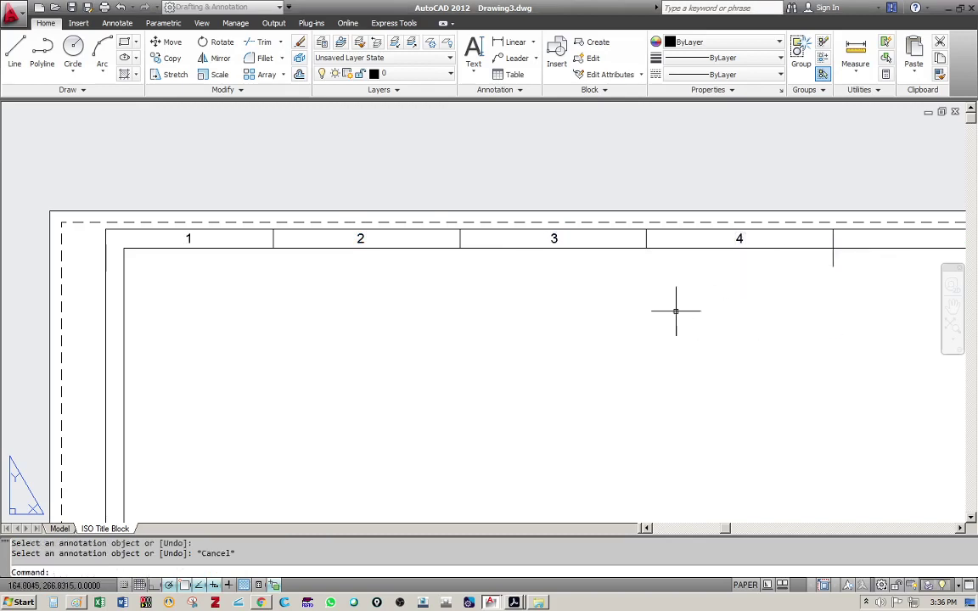
scroll(677, 309, down, 2)
middle_drag(688, 309, 425, 282)
scroll(497, 290, down, 2)
scroll(424, 281, up, 2)
key(Escape)
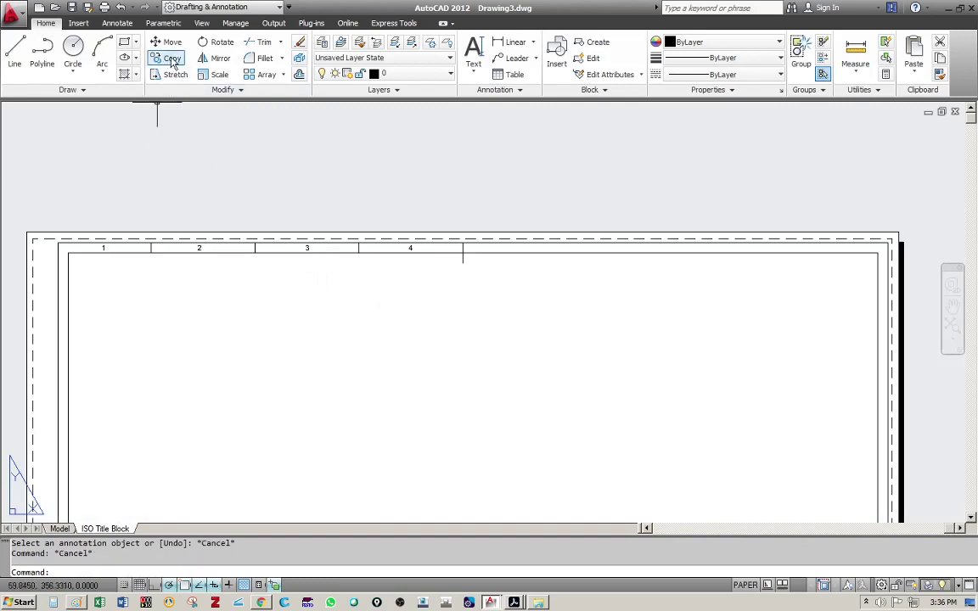
Step: Mirror the left half's numbers and ticks about the vertical centre tick, keeping the originals
click(221, 60)
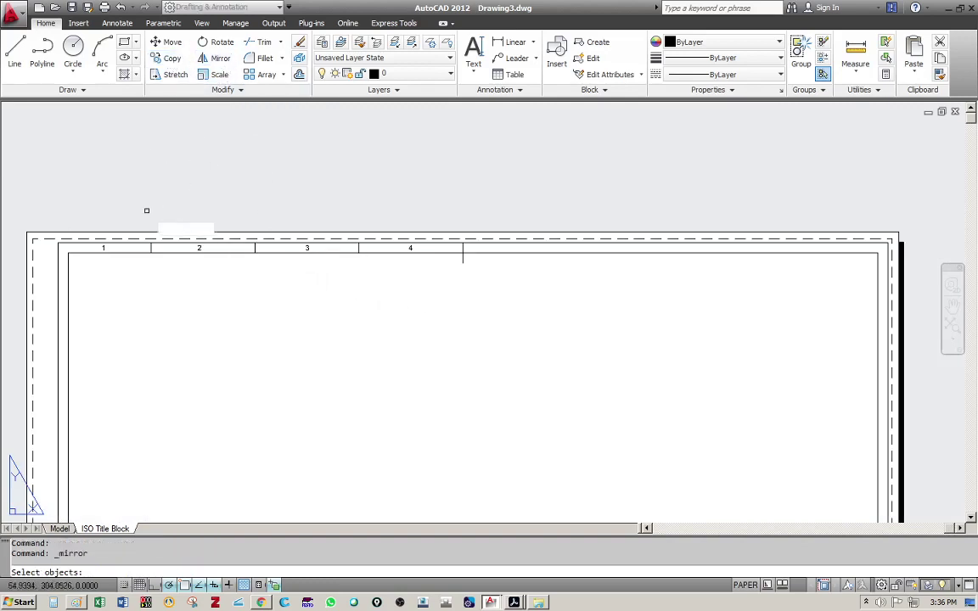
click(79, 225)
click(424, 274)
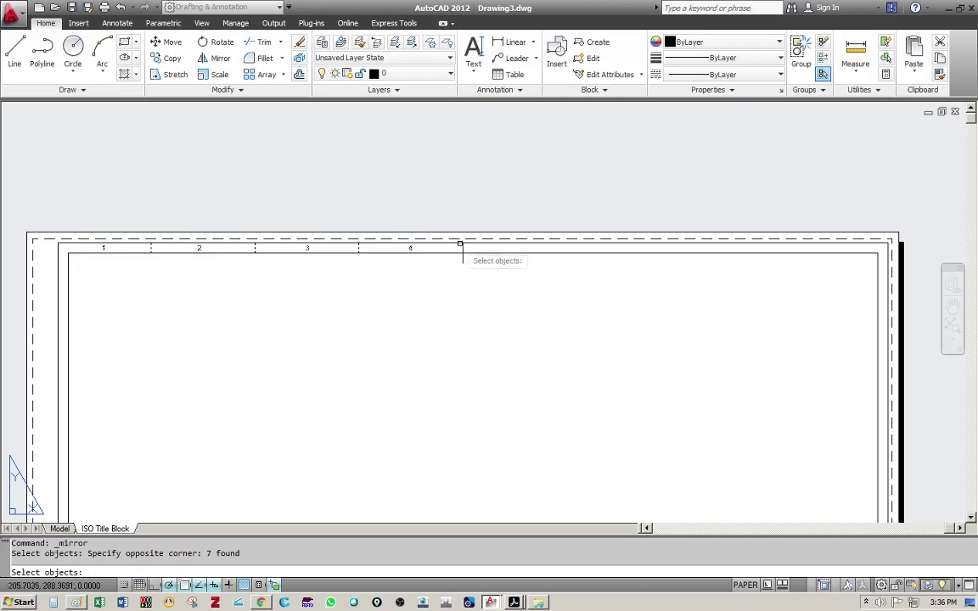
key(Return)
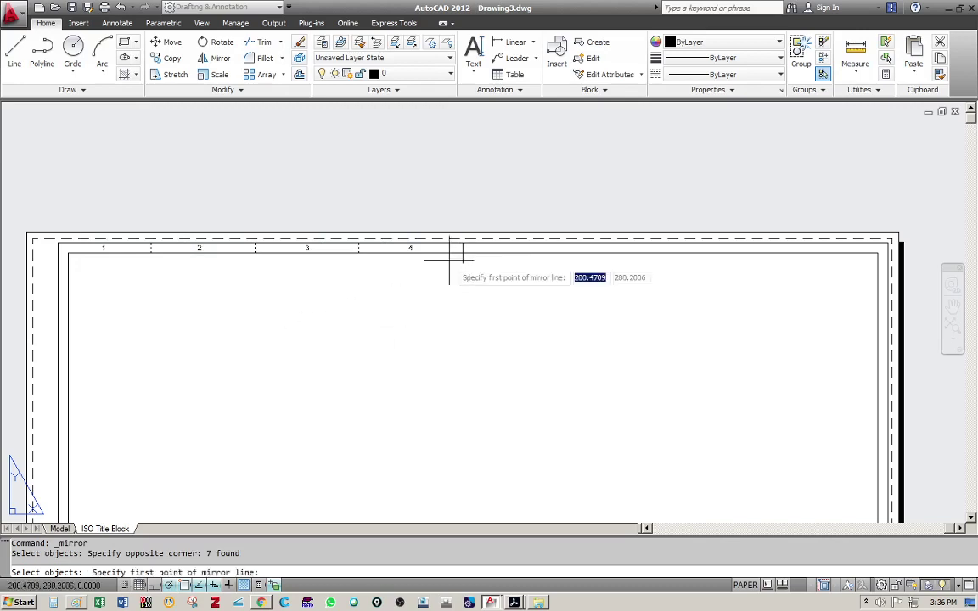
click(462, 243)
click(463, 255)
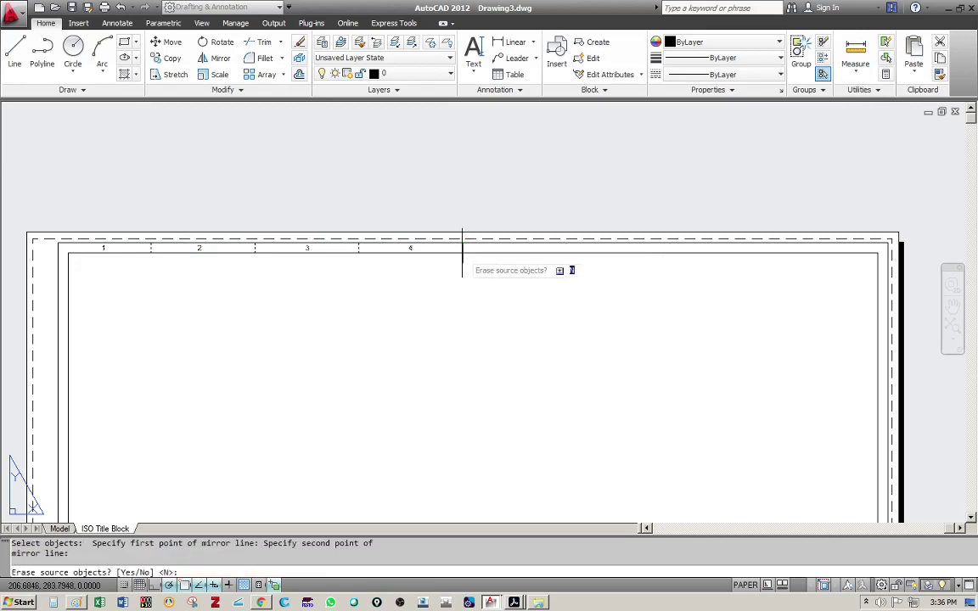
key(Escape)
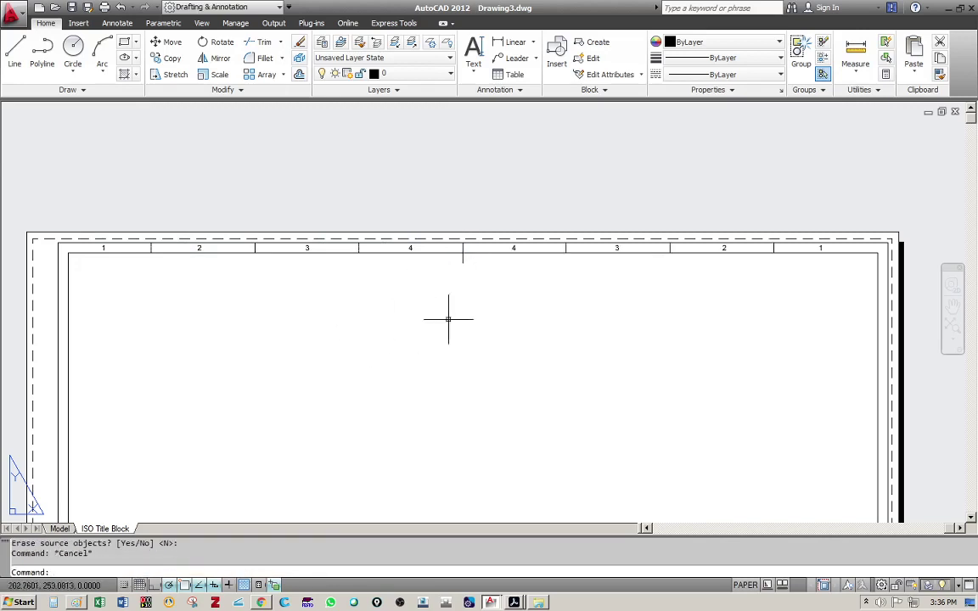
click(512, 249)
key(Escape)
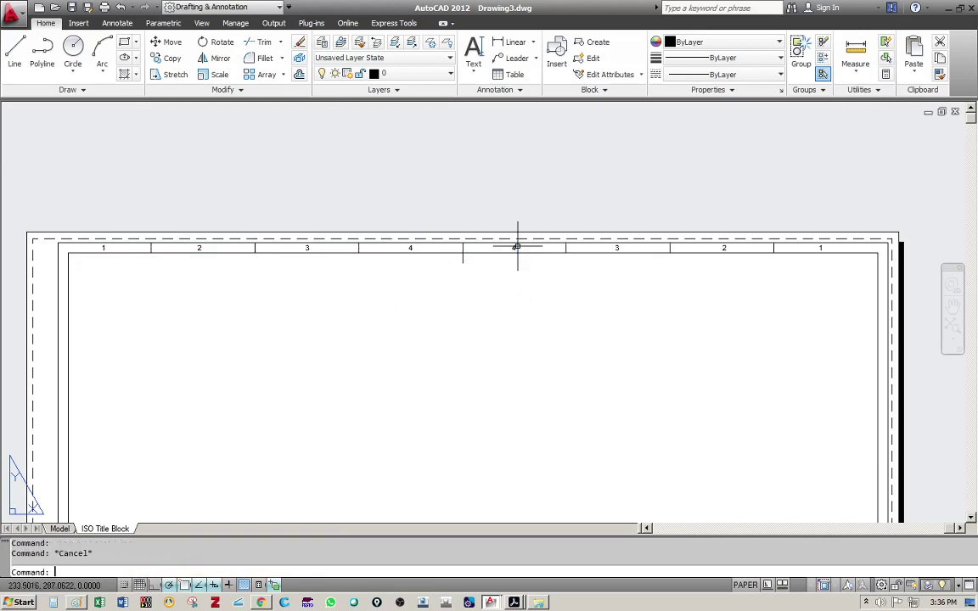
scroll(514, 245, up, 3)
scroll(441, 255, down, 2)
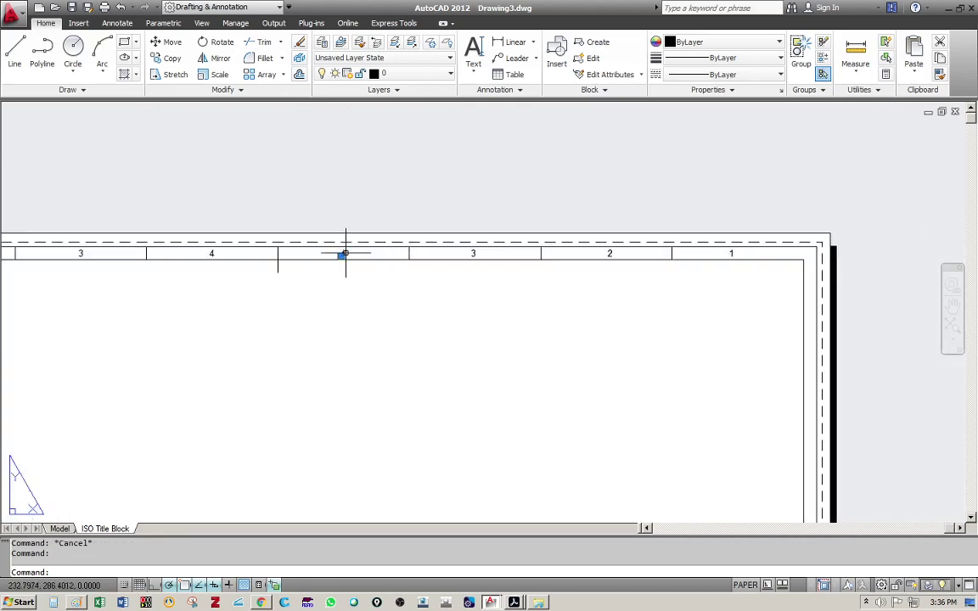
Step: Renumber the mirrored labels as 5, 6, 7 and 8 from left to right
double_click(345, 253)
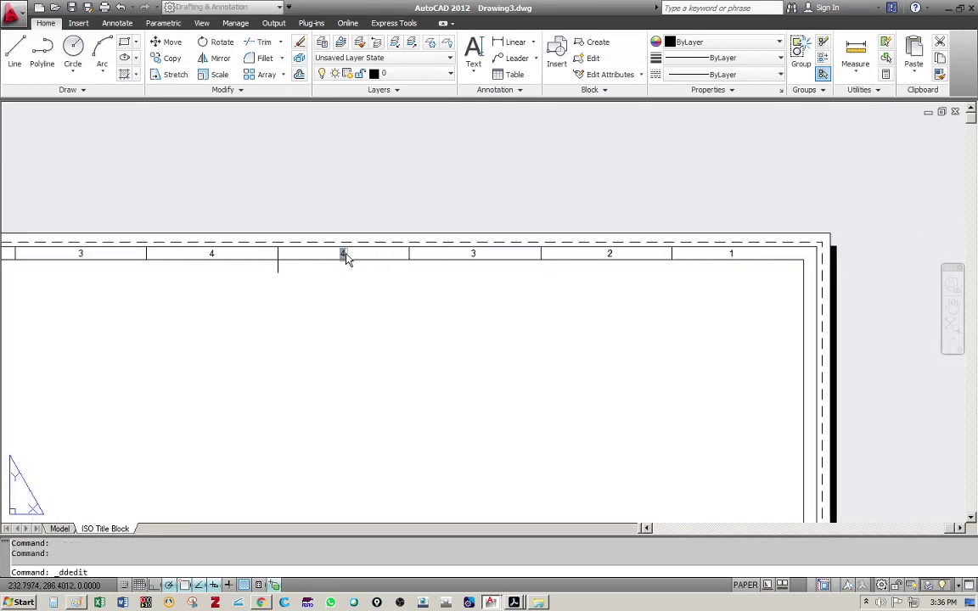
click(470, 257)
click(473, 255)
click(593, 266)
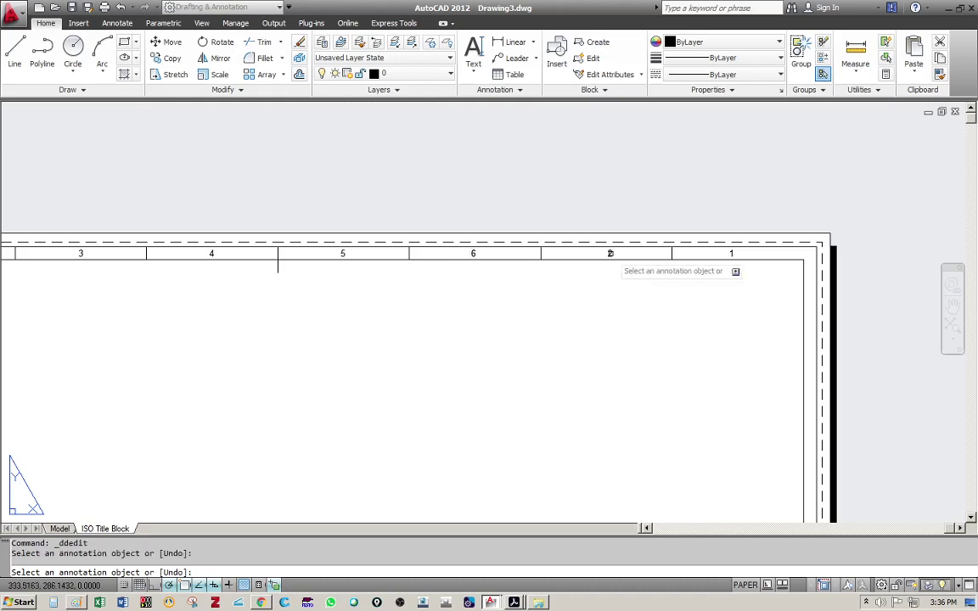
click(610, 254)
click(723, 259)
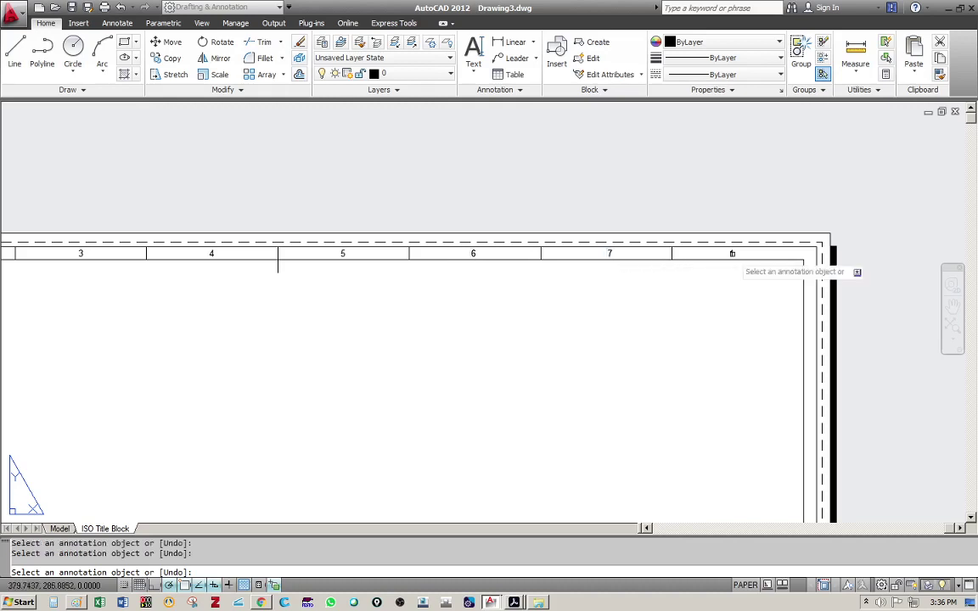
click(732, 256)
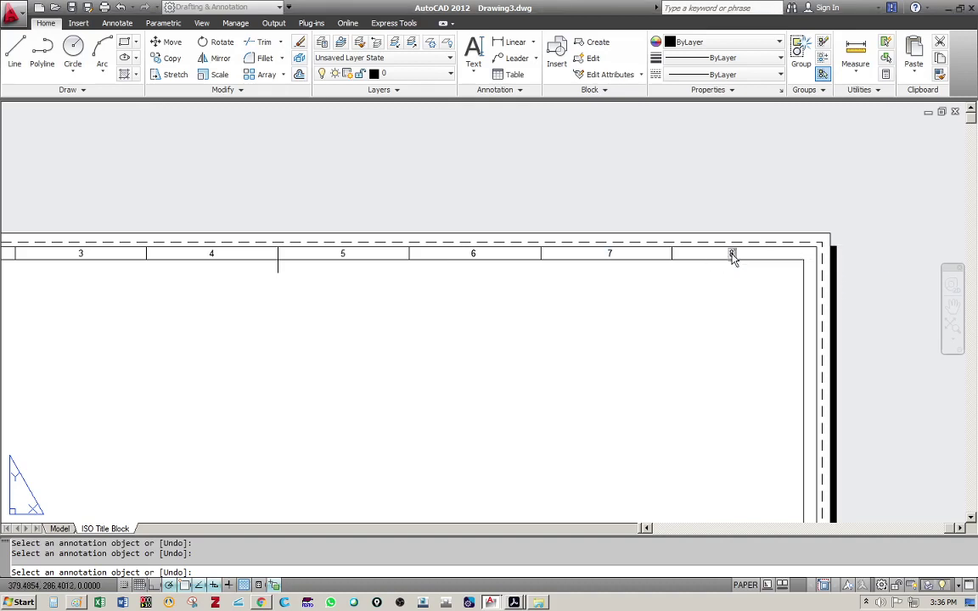
key(Escape)
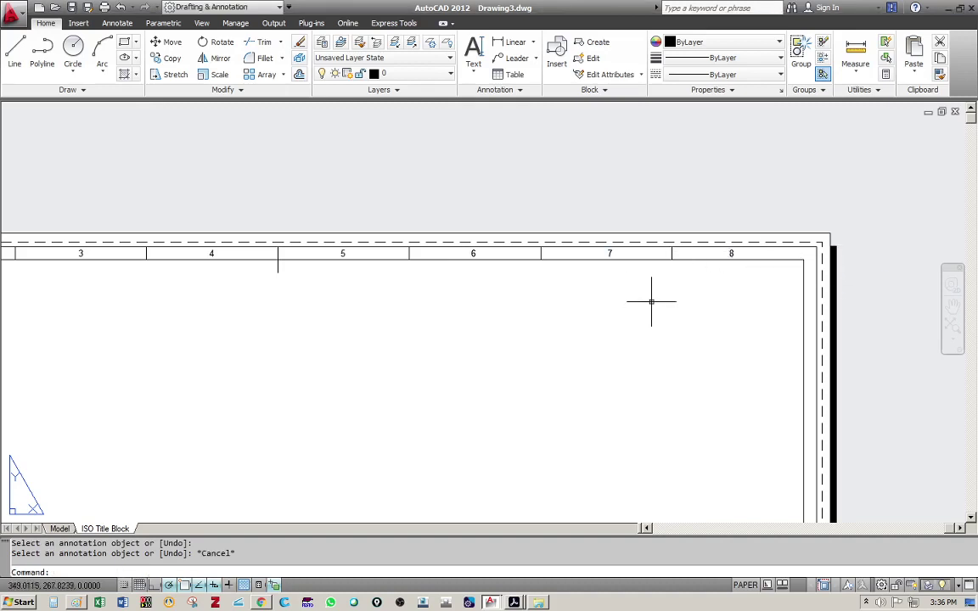
scroll(651, 301, down, 2)
middle_drag(635, 341, 515, 233)
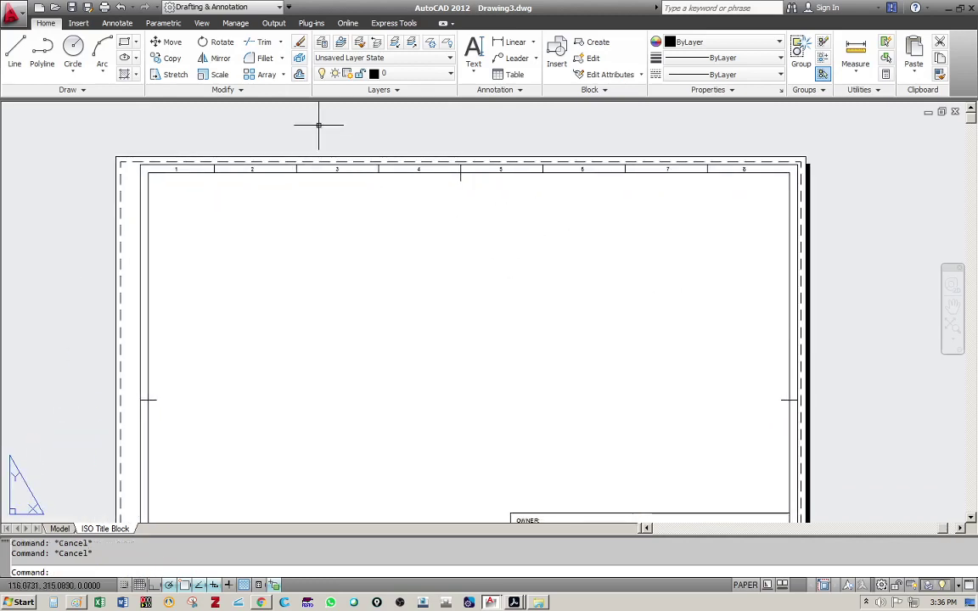
Step: Mirror the top zone numbers and ticks about the horizontal line between the side middle ticks, keeping the originals
click(212, 58)
click(166, 151)
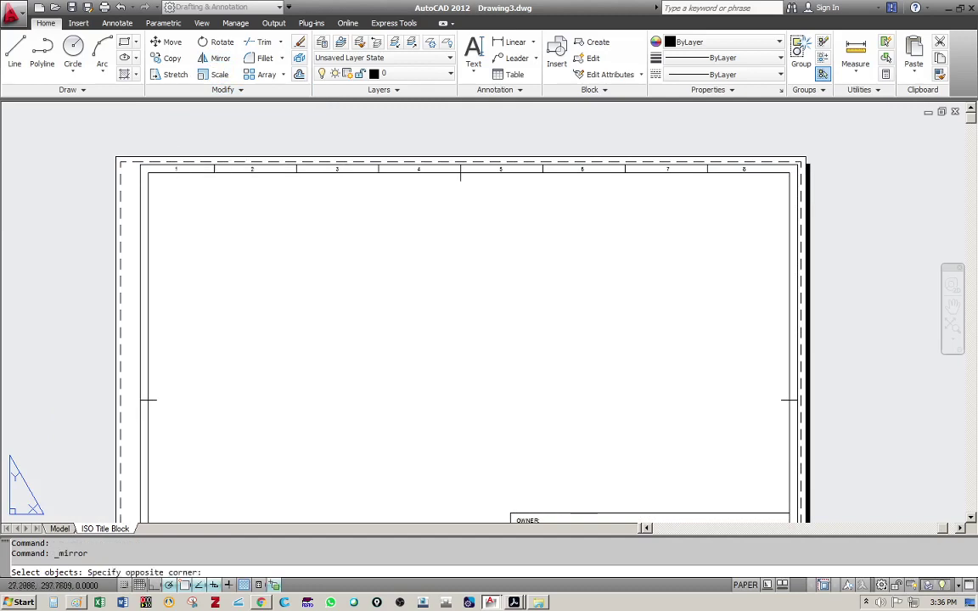
click(466, 202)
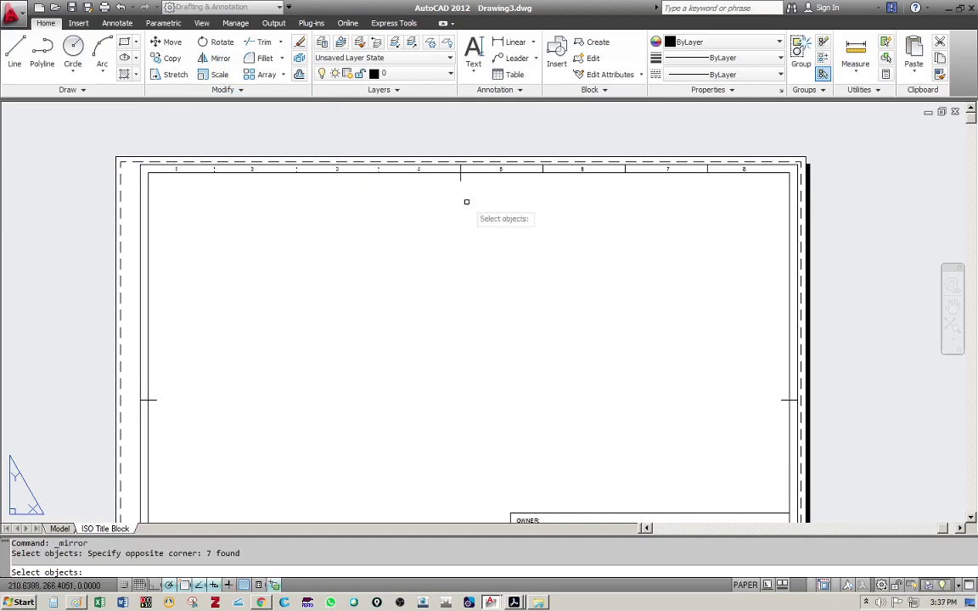
click(483, 142)
click(765, 204)
key(Return)
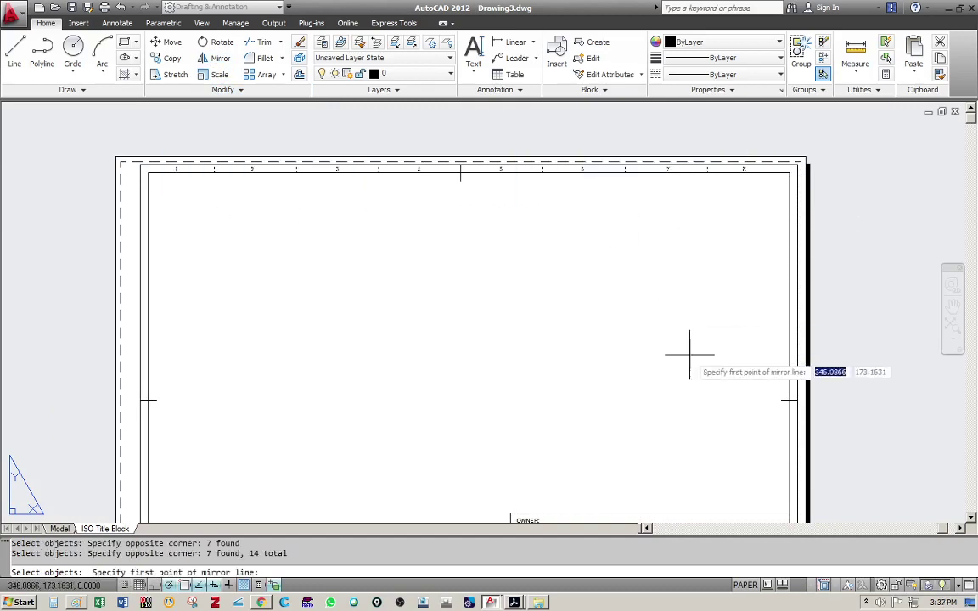
middle_drag(689, 349, 677, 253)
click(772, 296)
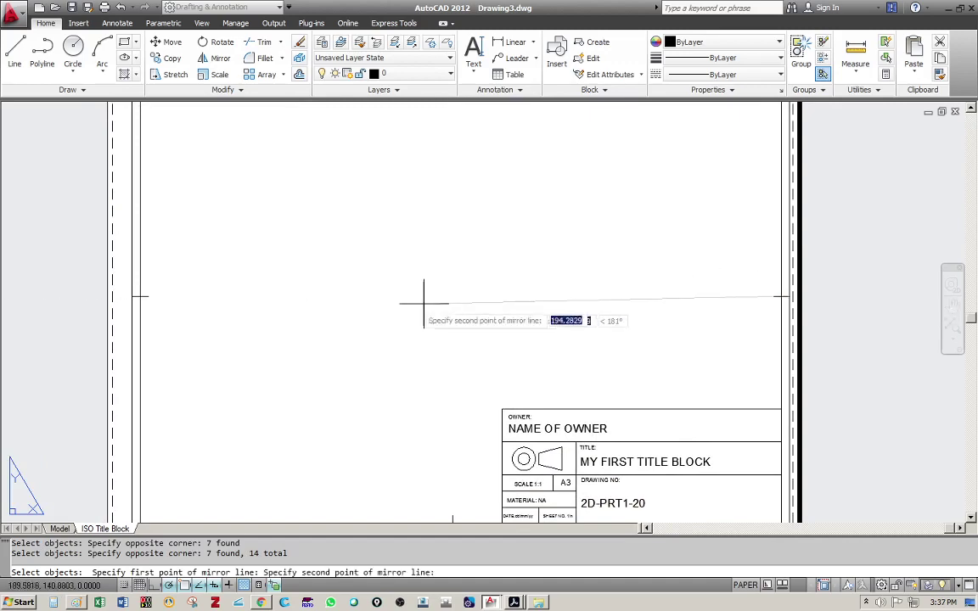
click(150, 297)
key(Return)
Step: Pan along the bottom border and title block to check the mirrored zone numbers
scroll(151, 297, down, 2)
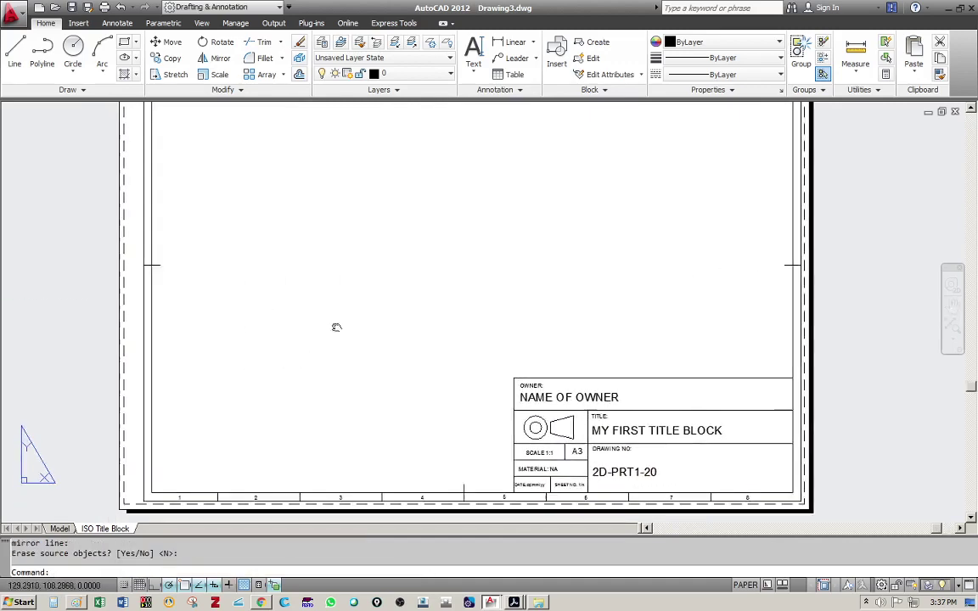
middle_drag(333, 328, 262, 382)
scroll(263, 382, up, 5)
scroll(526, 386, down, 2)
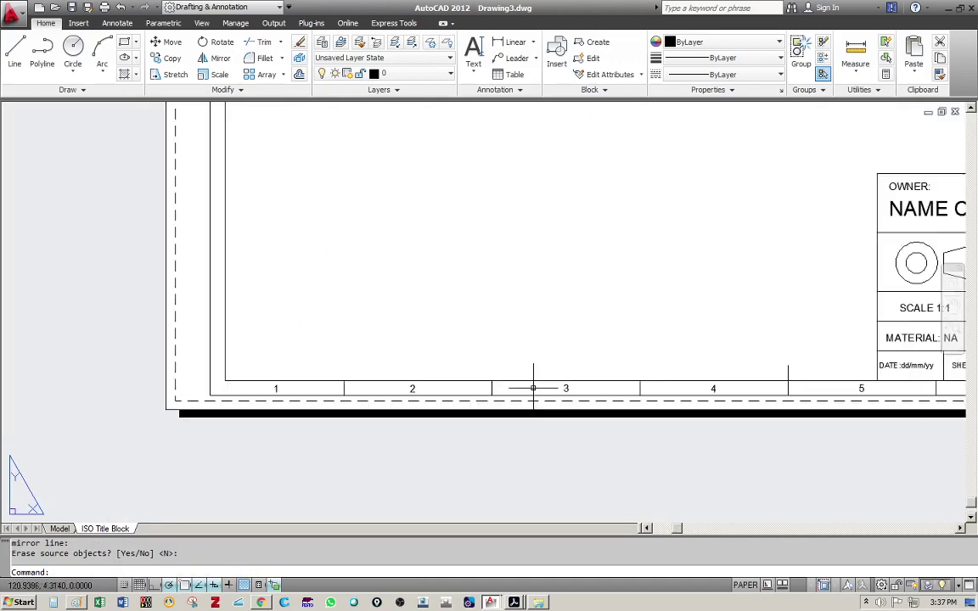
middle_drag(785, 353, 709, 353)
middle_drag(925, 390, 611, 391)
middle_drag(790, 388, 596, 367)
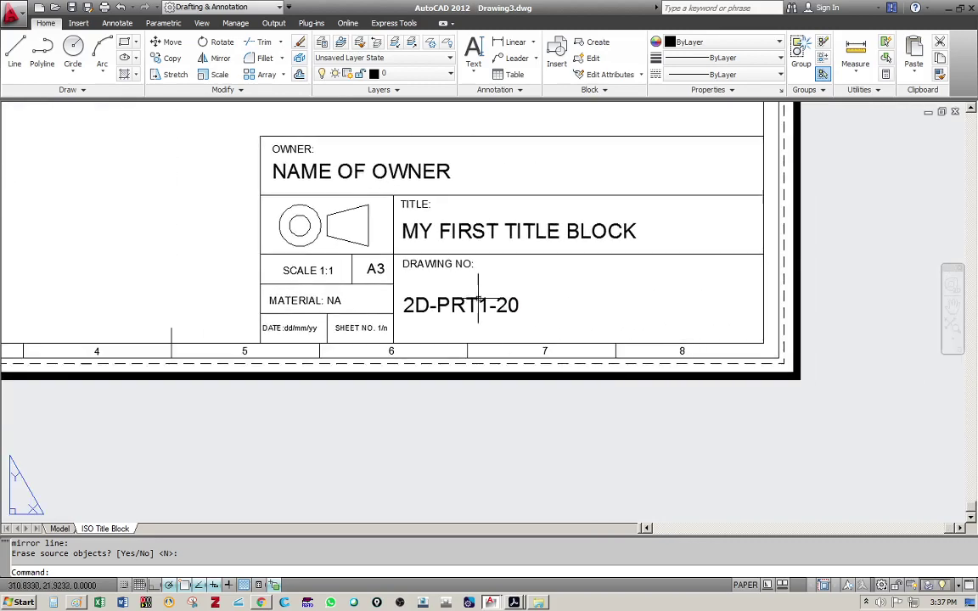
scroll(466, 305, down, 2)
middle_drag(262, 229, 429, 414)
scroll(421, 371, up, 2)
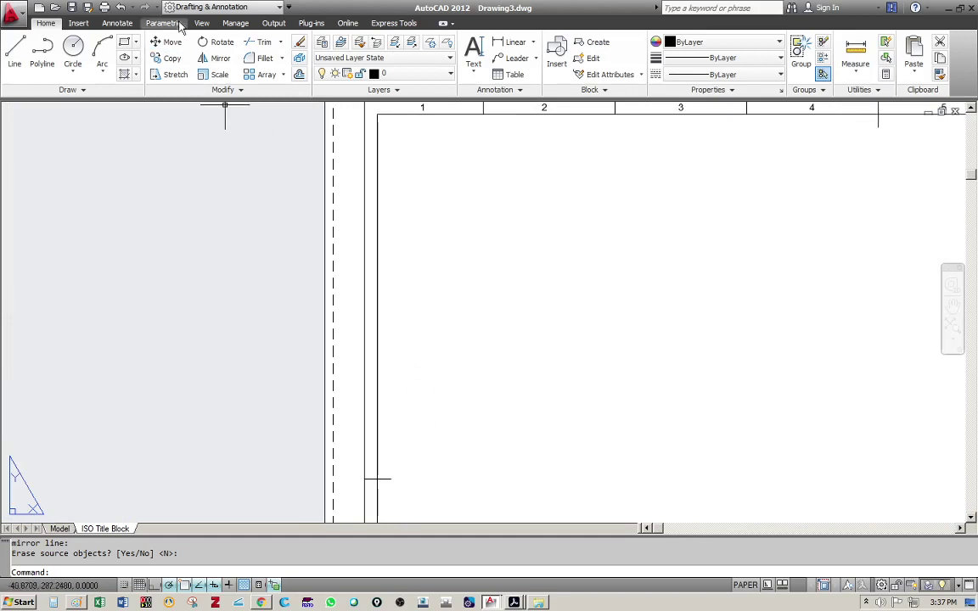
Step: Write the letter A beside the left border with single-line text at the default height and rotation
click(473, 53)
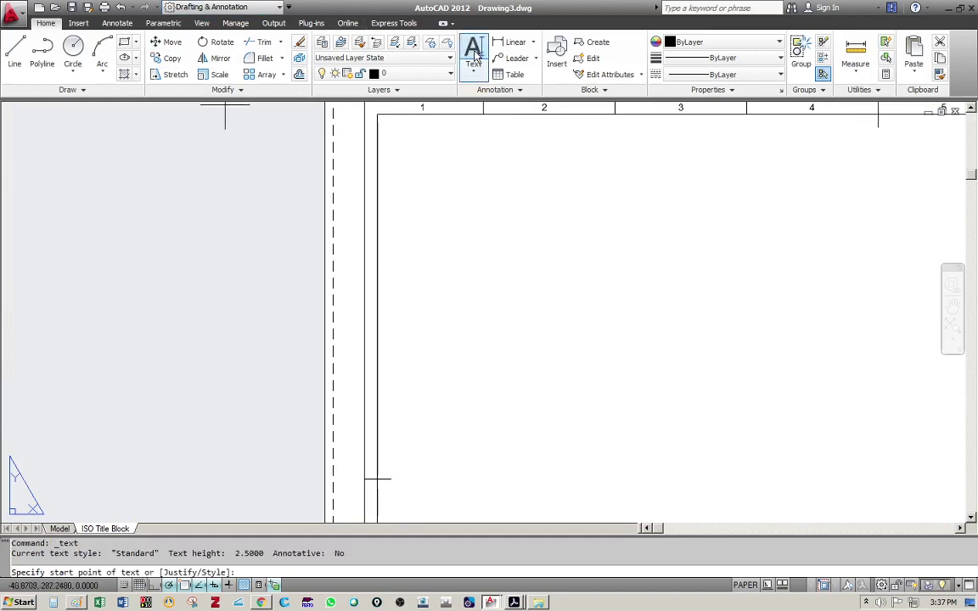
click(468, 226)
key(Return)
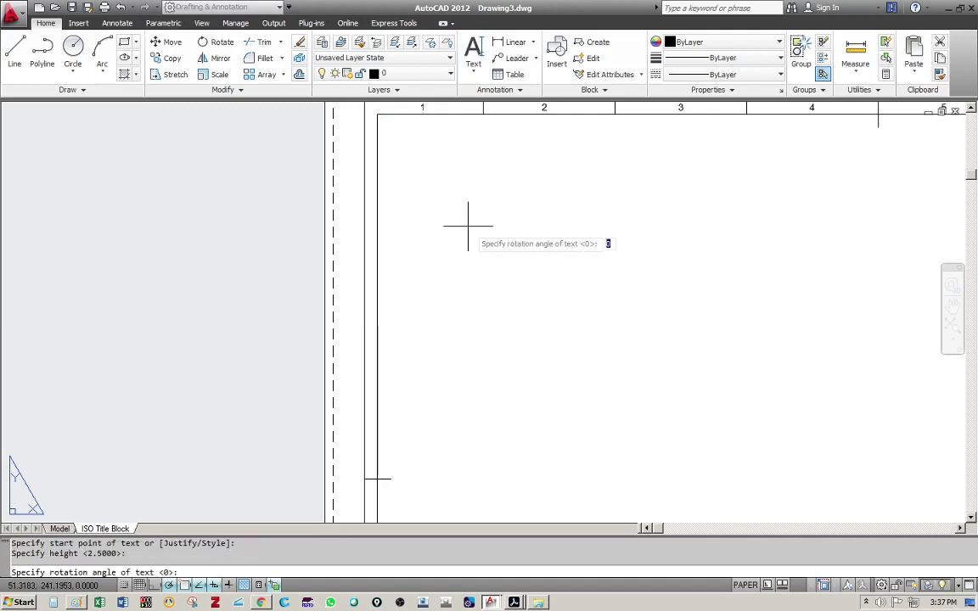
key(Return)
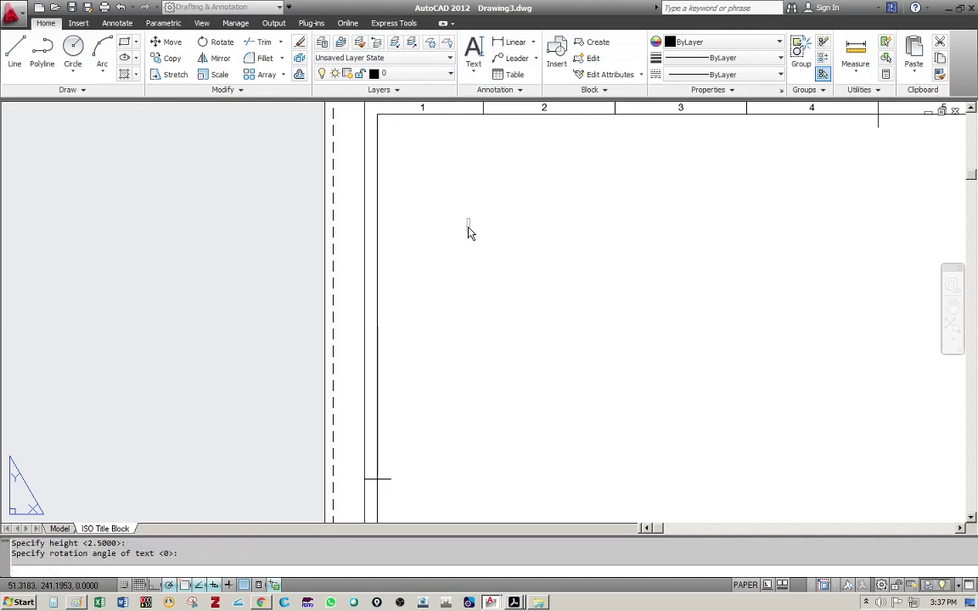
text(A)
key(Return)
key(Return)
key(Escape)
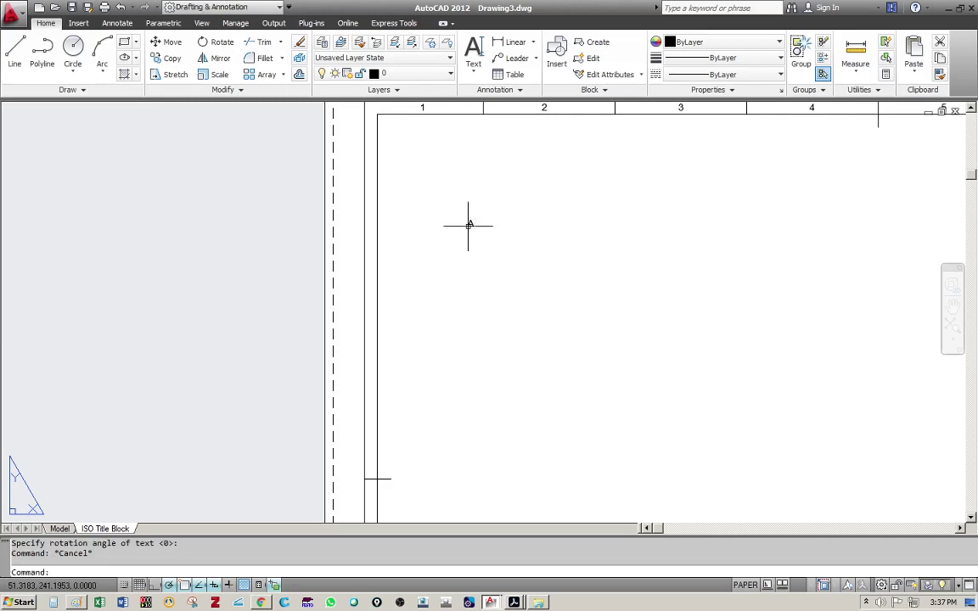
Step: Copy the A to positions 50 and 100 units above it
middle_drag(423, 224, 436, 242)
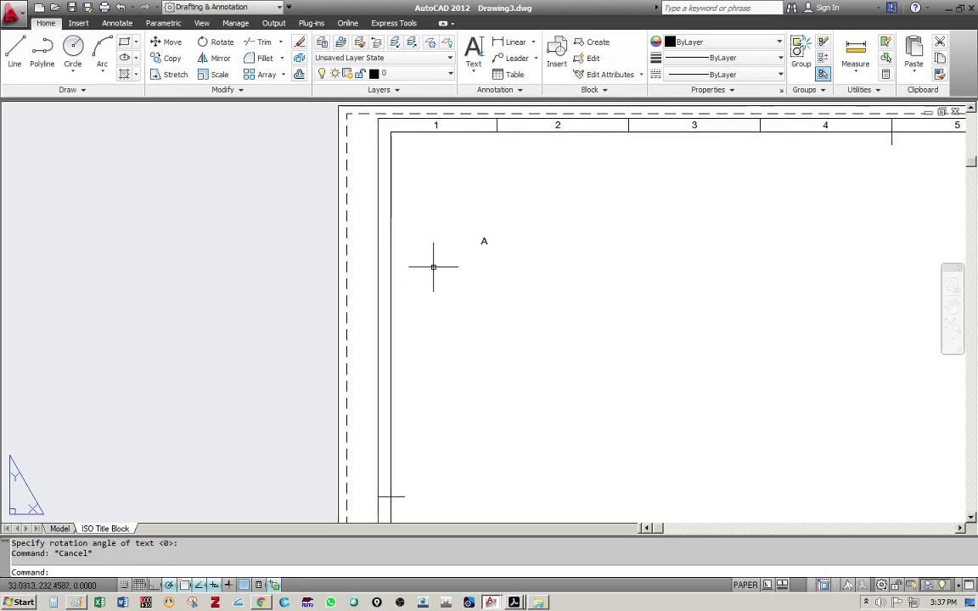
text(CO)
key(Return)
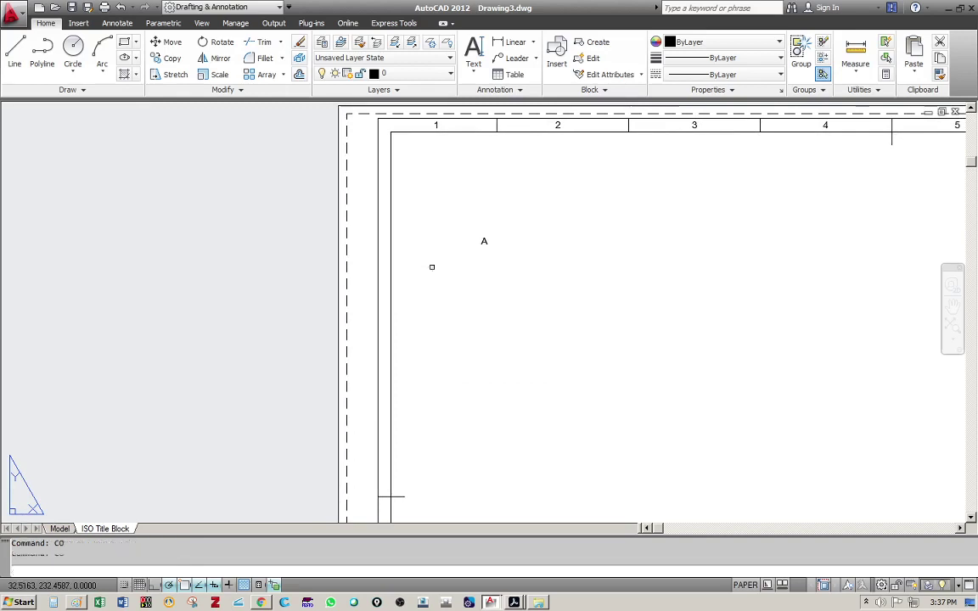
click(384, 497)
key(Return)
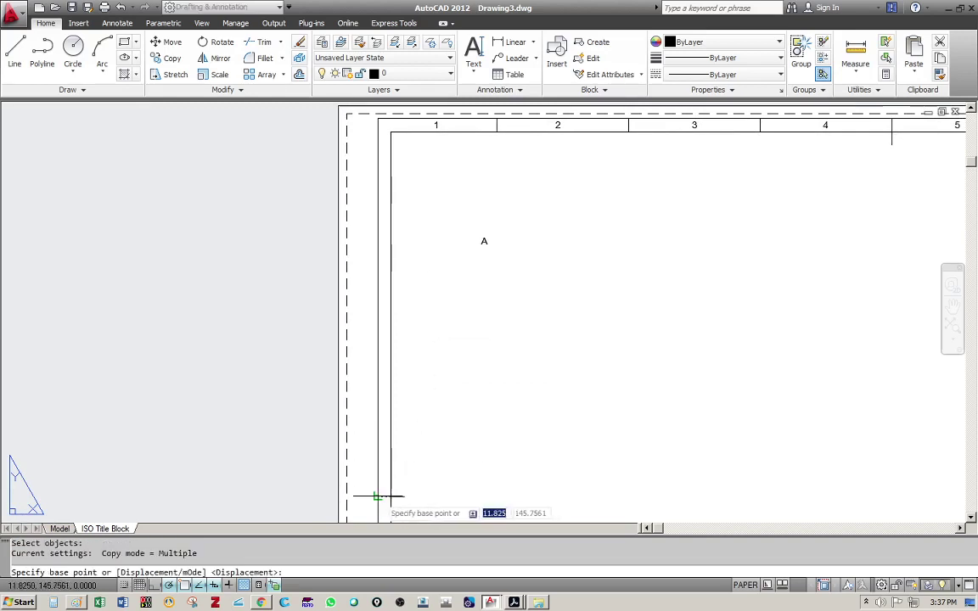
click(377, 497)
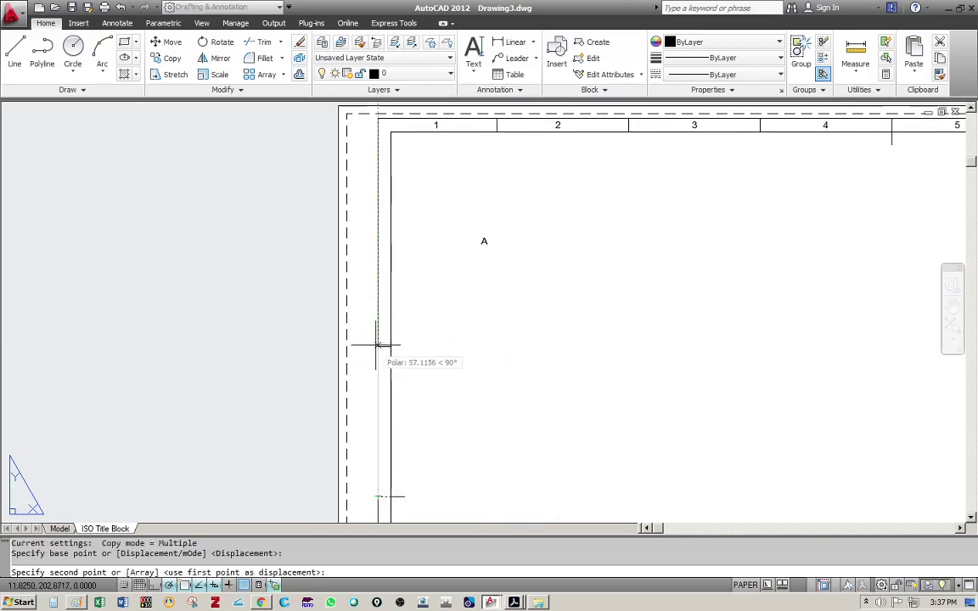
text(50)
key(Return)
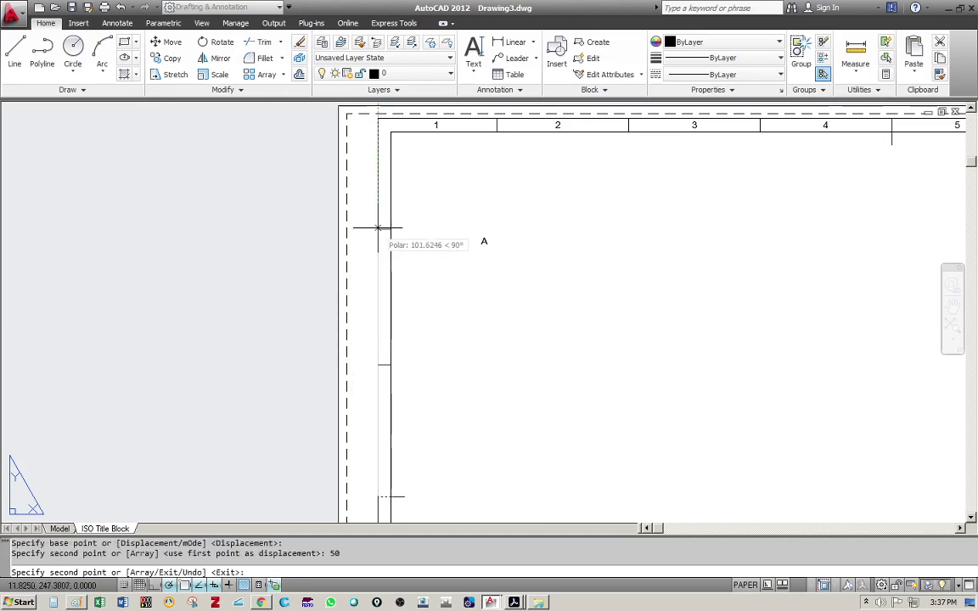
text(100)
key(Return)
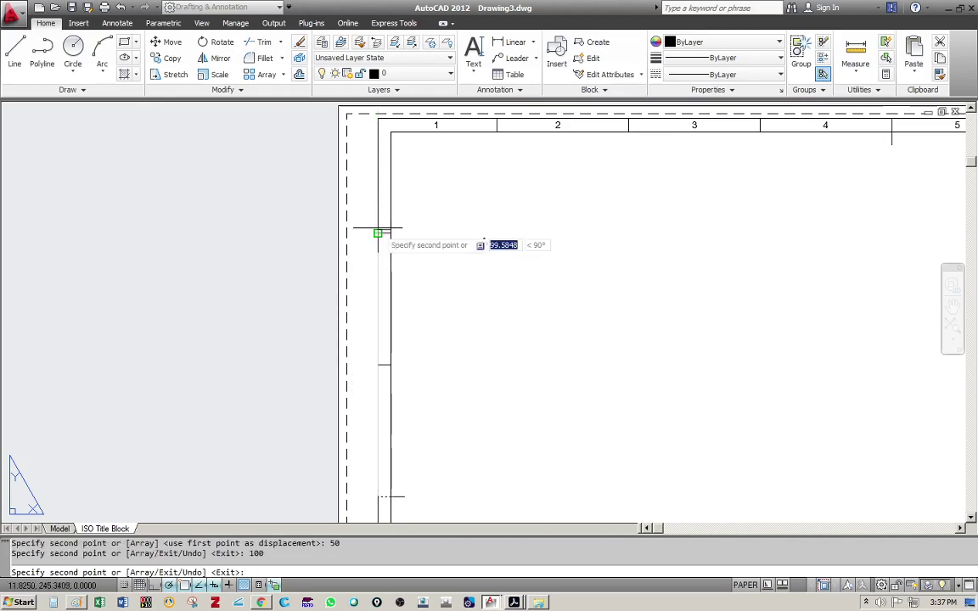
key(Escape)
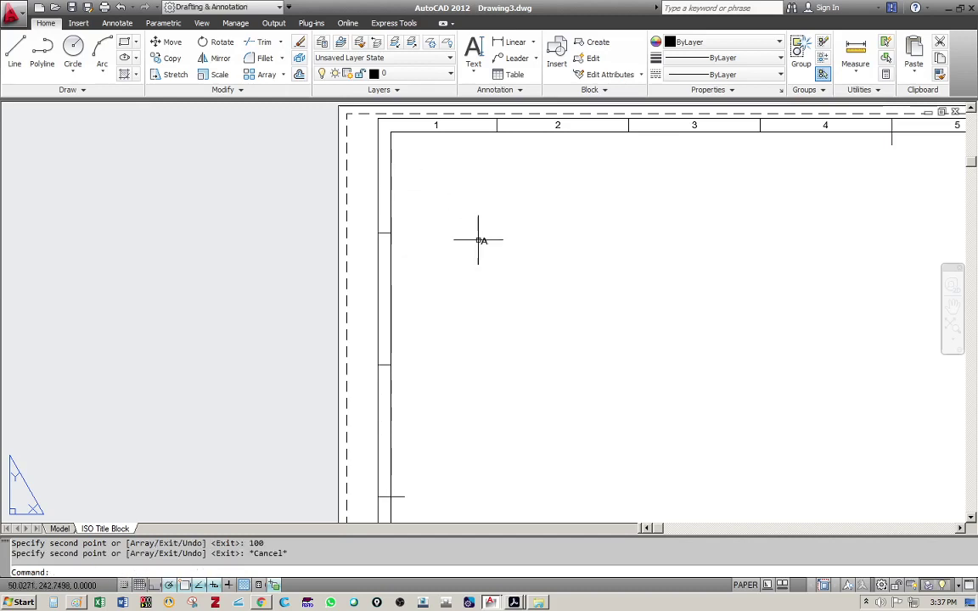
key(Escape)
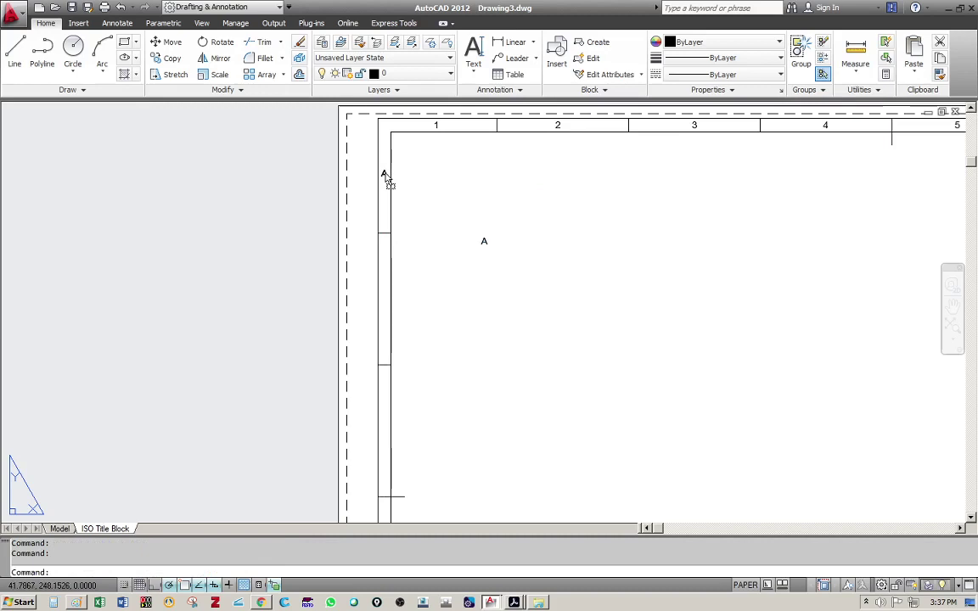
Step: Copy the A into the second and third left-border zones and start editing one copy
click(171, 58)
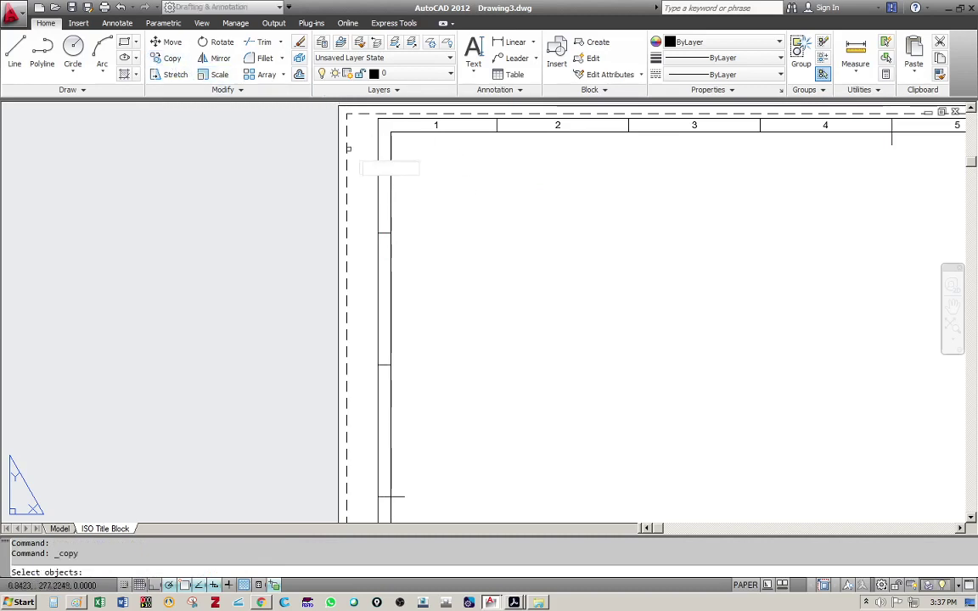
click(377, 151)
click(325, 170)
key(Return)
click(386, 174)
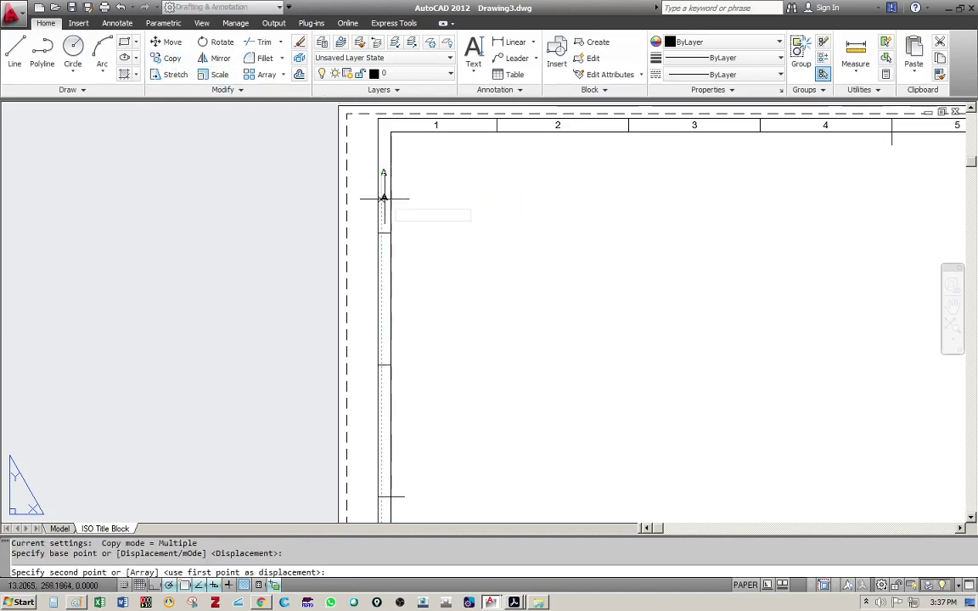
click(383, 299)
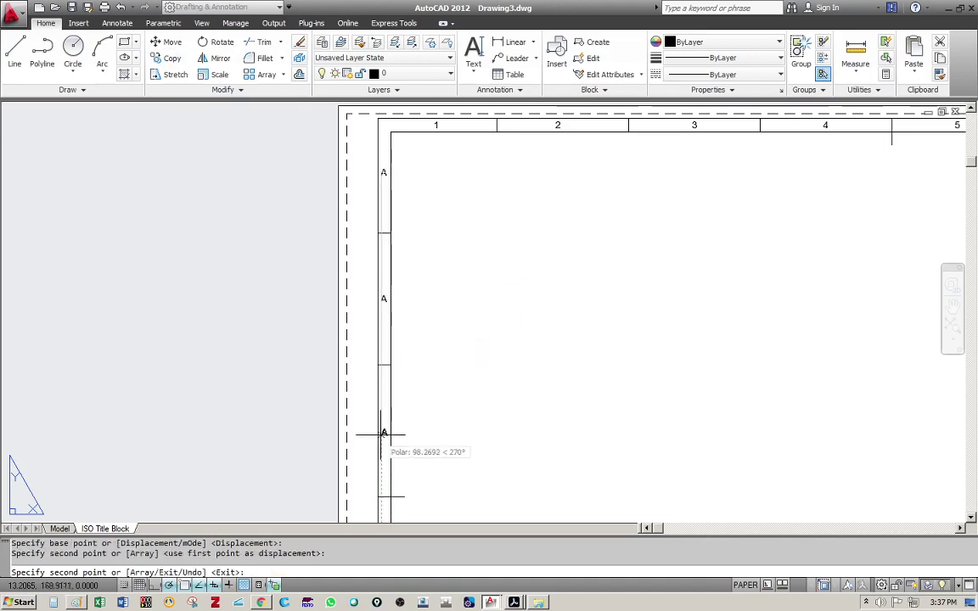
click(383, 434)
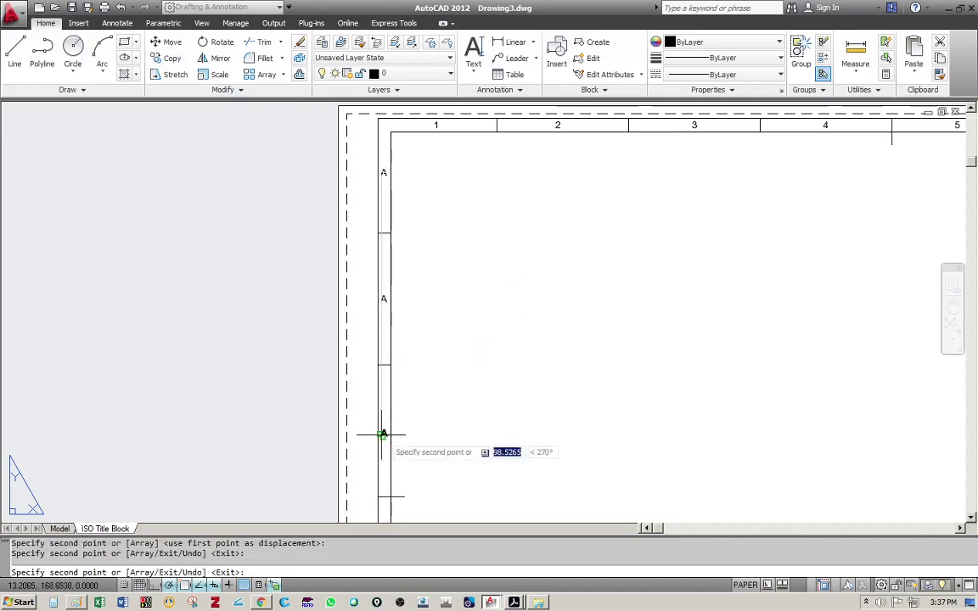
key(Escape)
middle_drag(456, 373, 421, 270)
scroll(449, 315, down, 2)
double_click(365, 246)
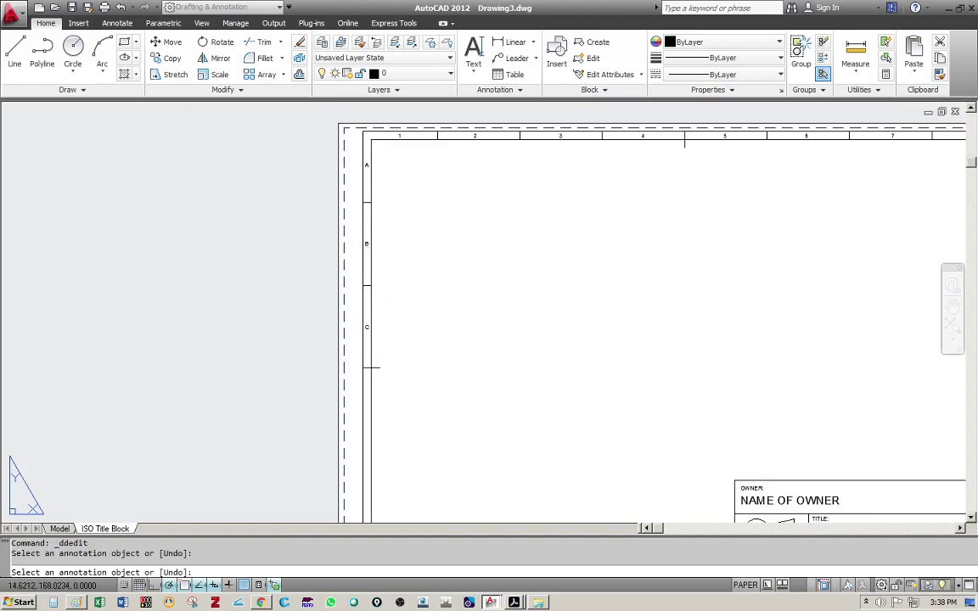
Step: Mirror the left-border letters about the horizontal centre line, keeping the originals
key(Escape)
key(Escape)
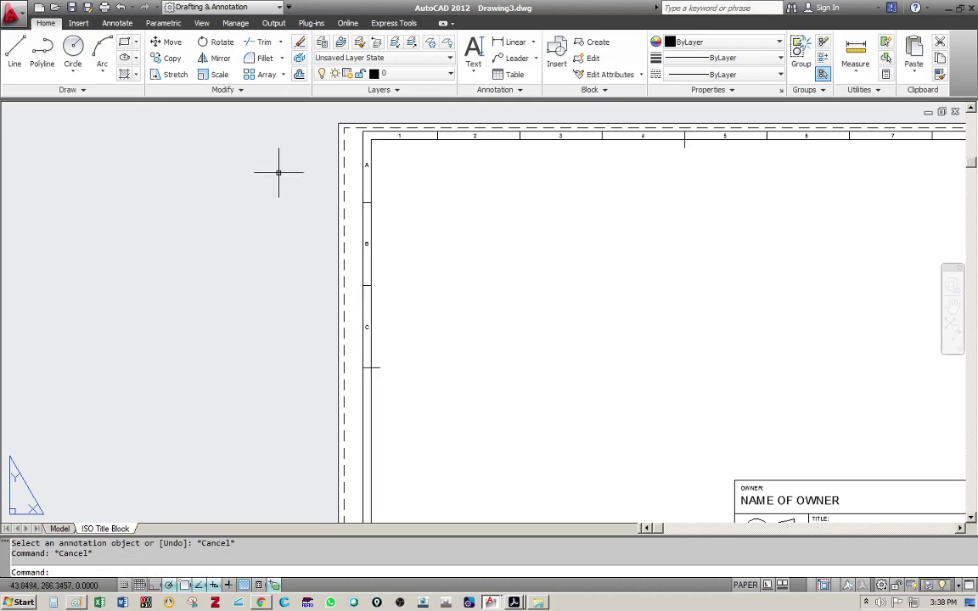
click(220, 58)
click(356, 157)
click(399, 323)
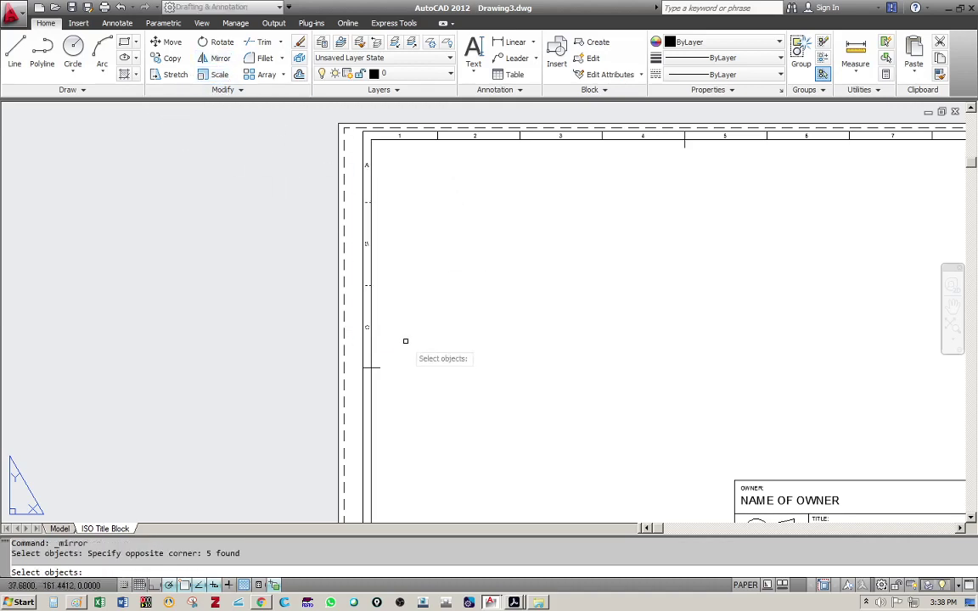
key(Return)
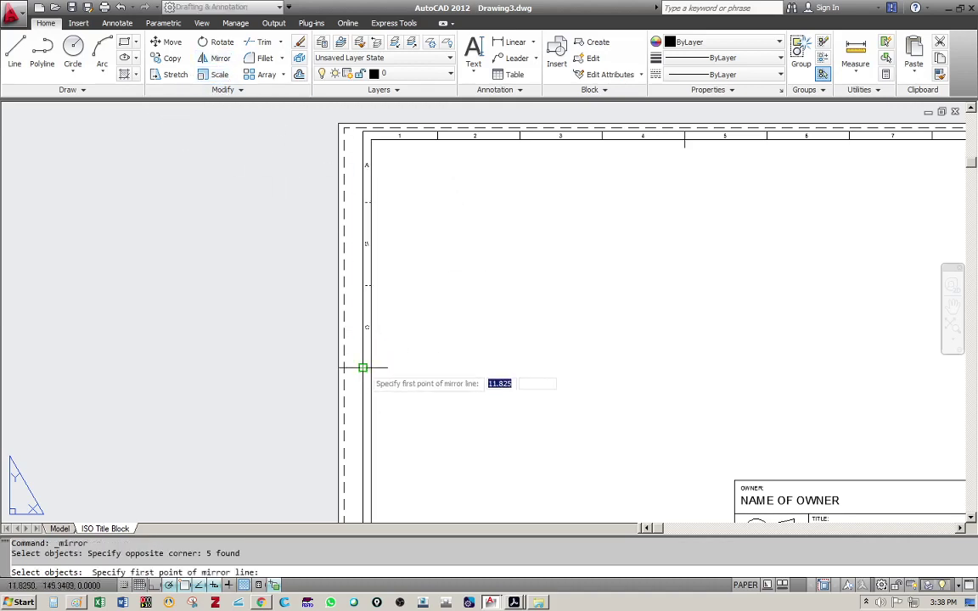
click(371, 368)
click(371, 361)
key(Return)
middle_drag(415, 386, 400, 242)
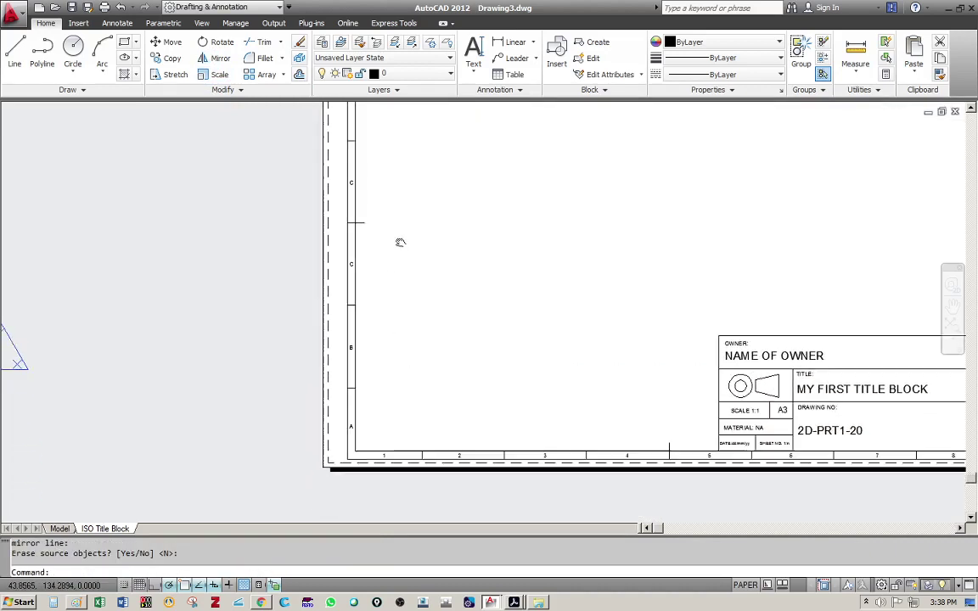
scroll(355, 275, up, 3)
Step: Relabel the mirrored lower letters as D, E and F down to the bottom corner
double_click(345, 253)
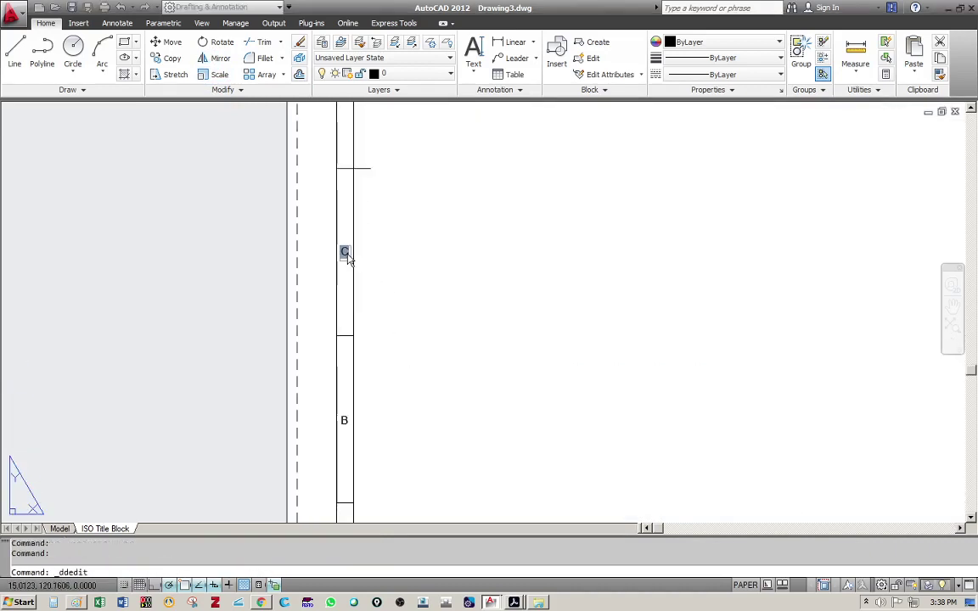
click(345, 419)
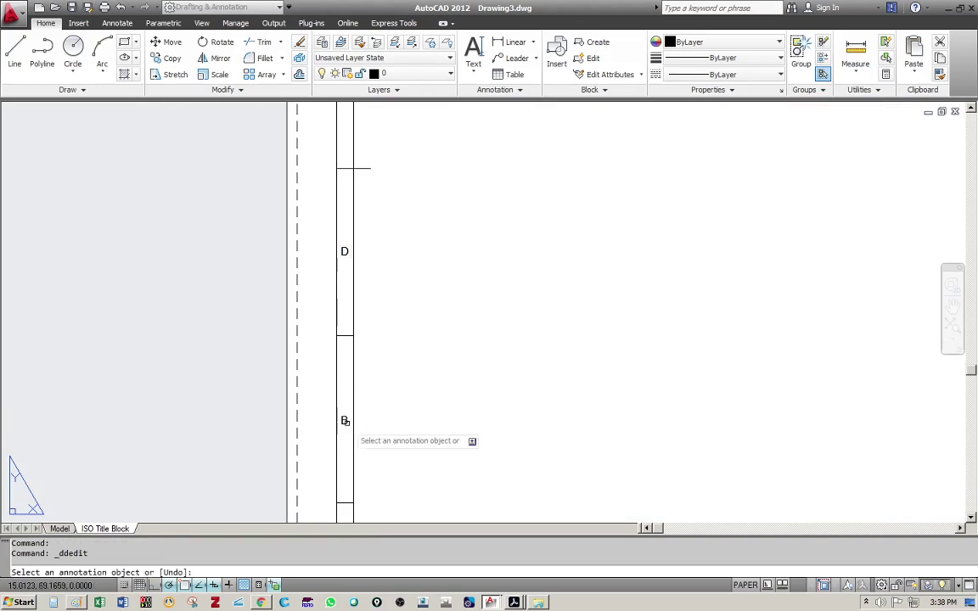
click(344, 421)
scroll(347, 453, up, 2)
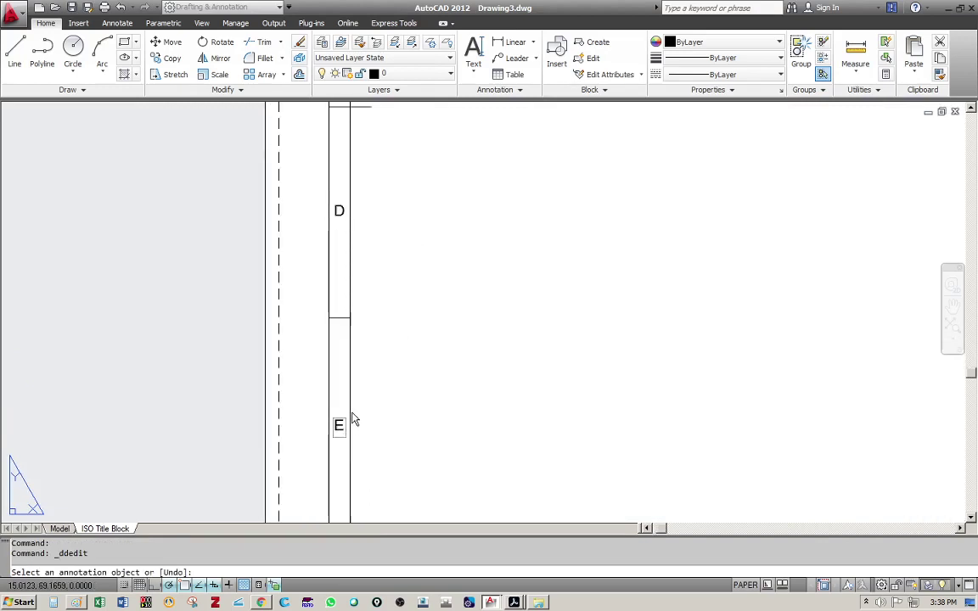
click(355, 419)
scroll(342, 387, down, 3)
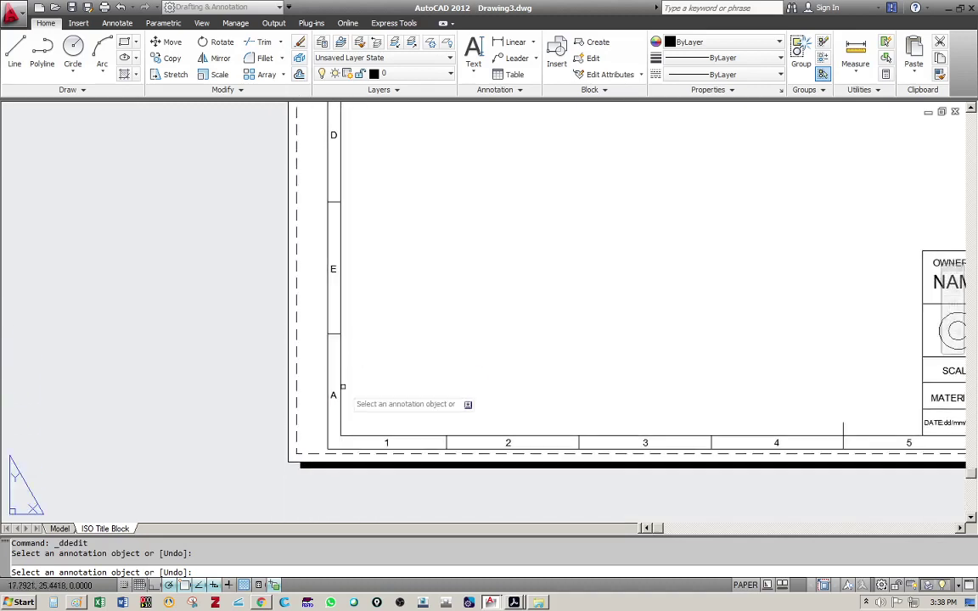
click(334, 397)
click(348, 401)
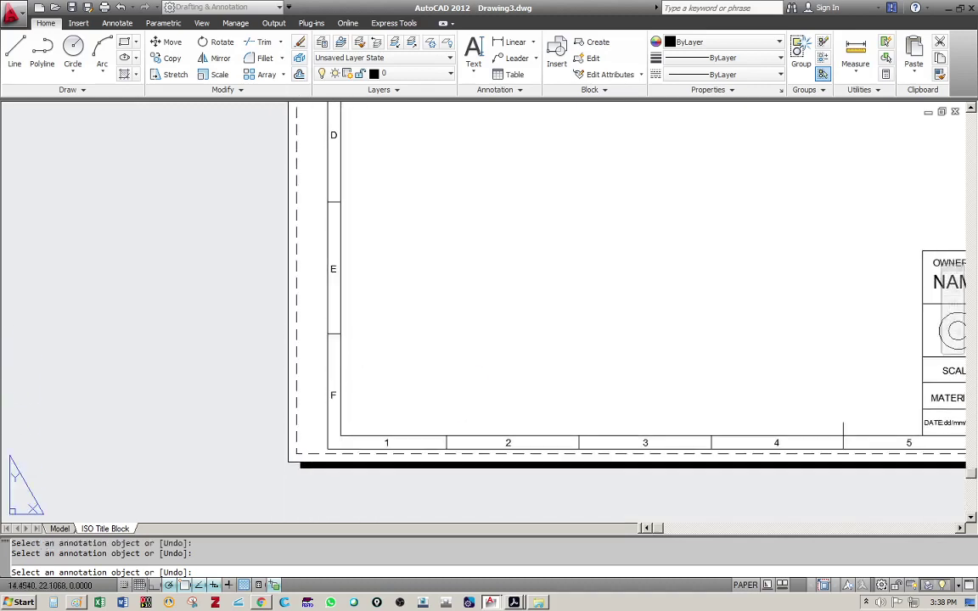
key(Escape)
scroll(430, 294, down, 2)
scroll(442, 238, down, 3)
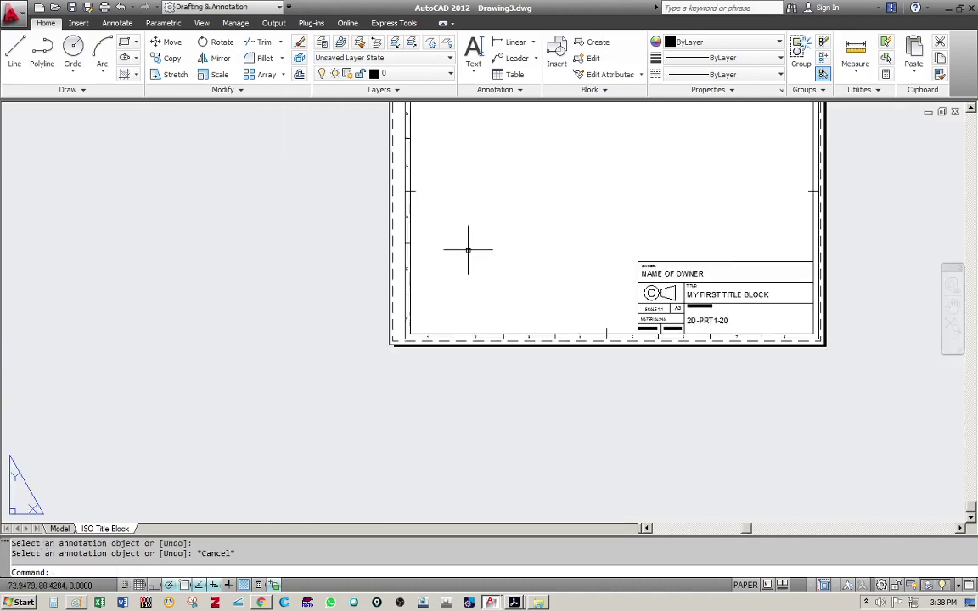
Step: Select the left-border zone letters and begin a mirror, then cancel it
click(281, 149)
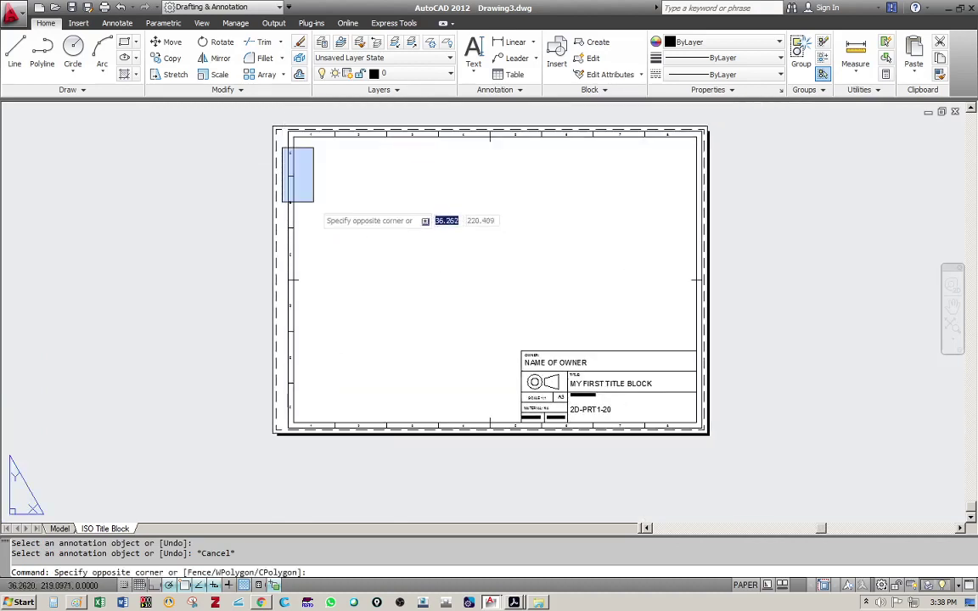
click(327, 264)
click(281, 297)
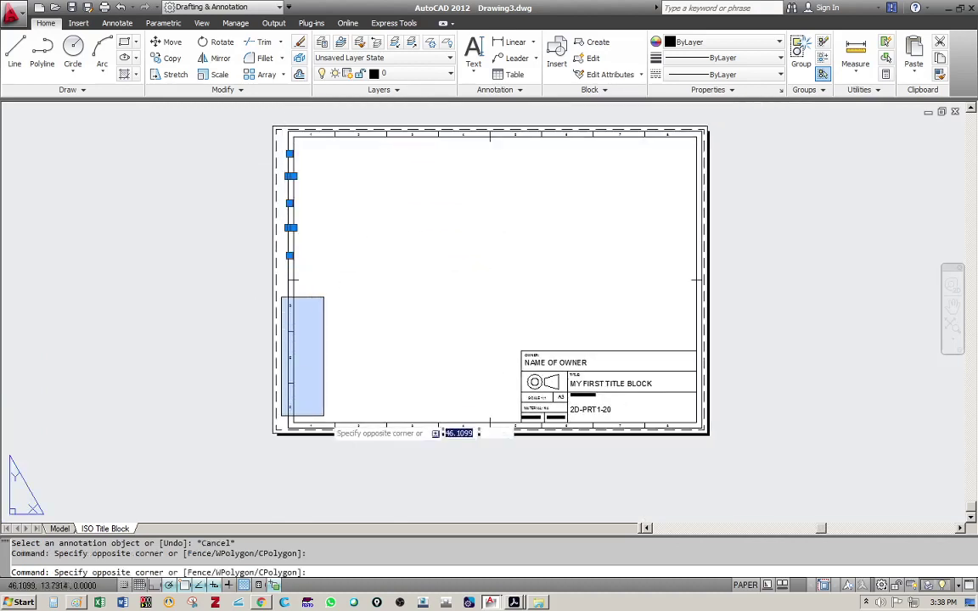
click(327, 415)
click(219, 58)
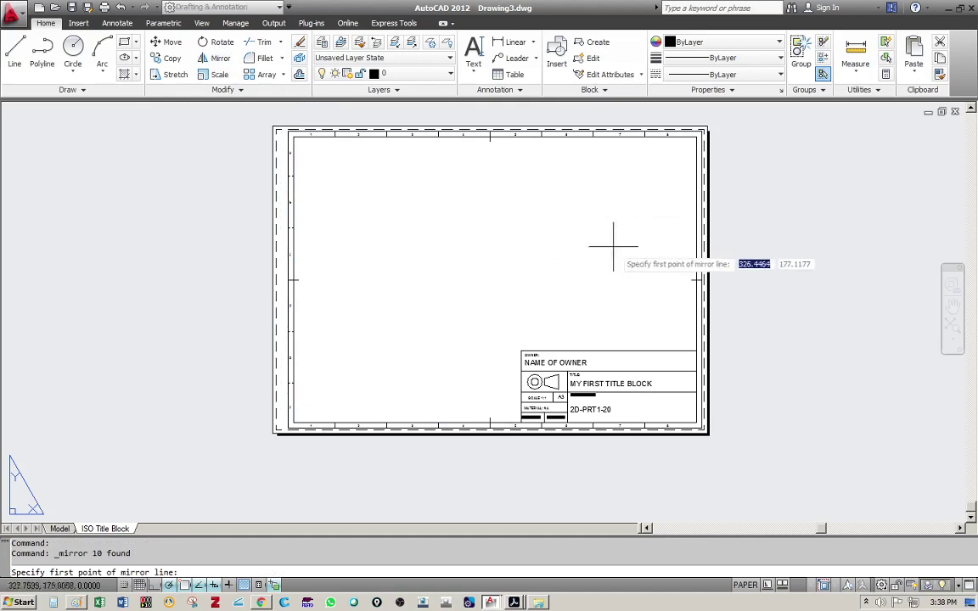
click(490, 135)
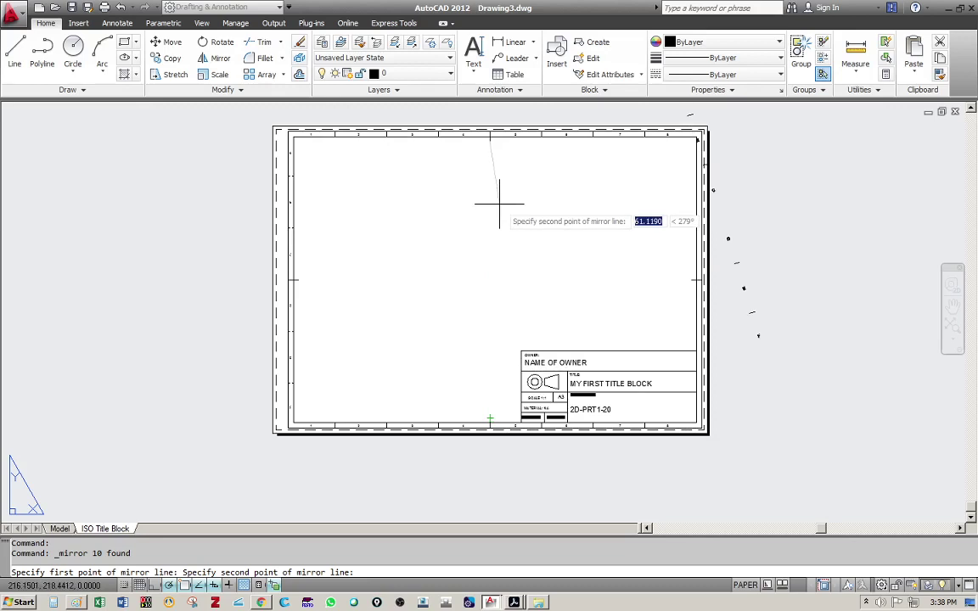
key(Escape)
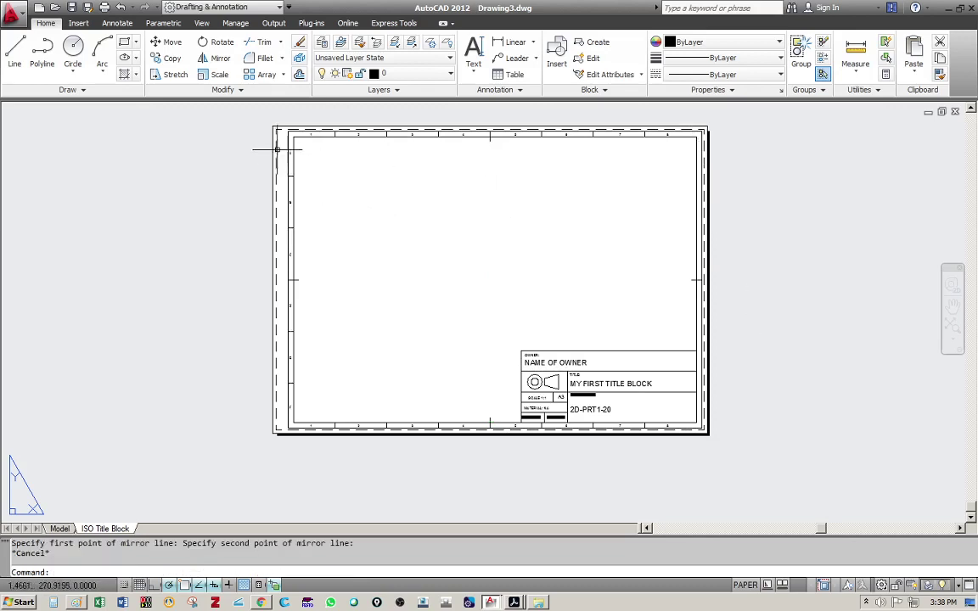
Step: Mirror the left-border letters about a vertical line through the top border's midpoint, keeping the originals
click(277, 136)
click(315, 287)
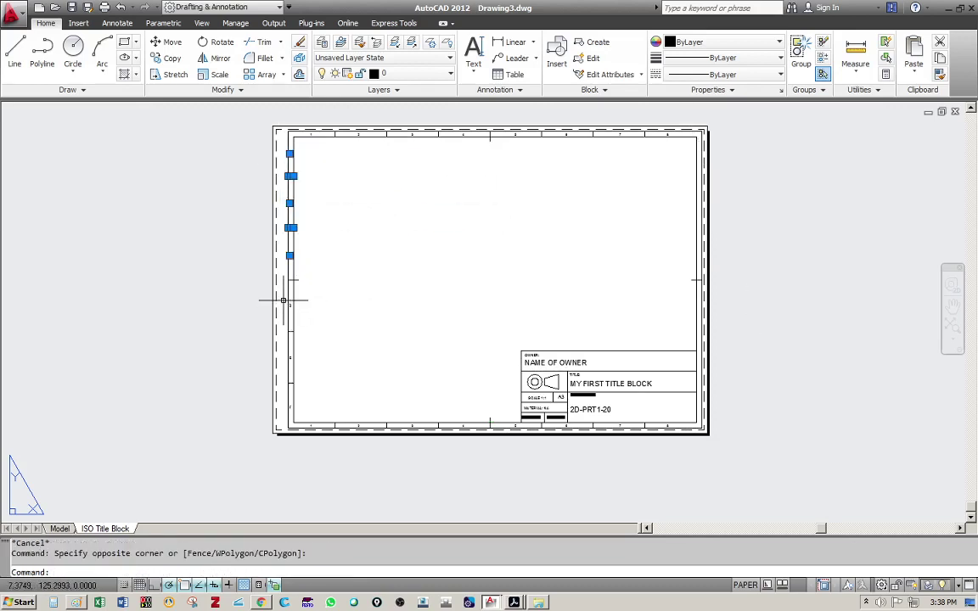
click(283, 300)
click(322, 413)
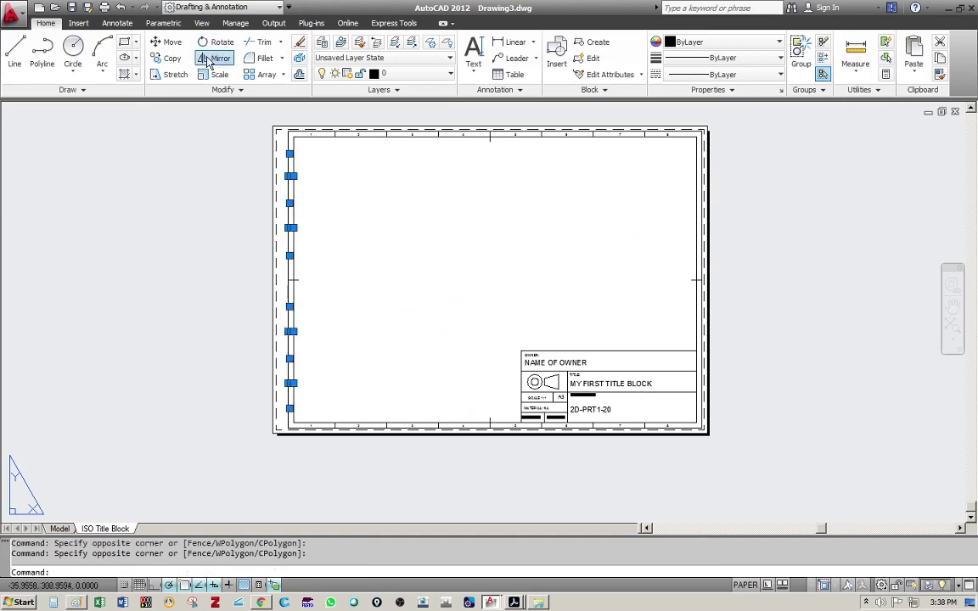
click(208, 59)
scroll(475, 174, up, 4)
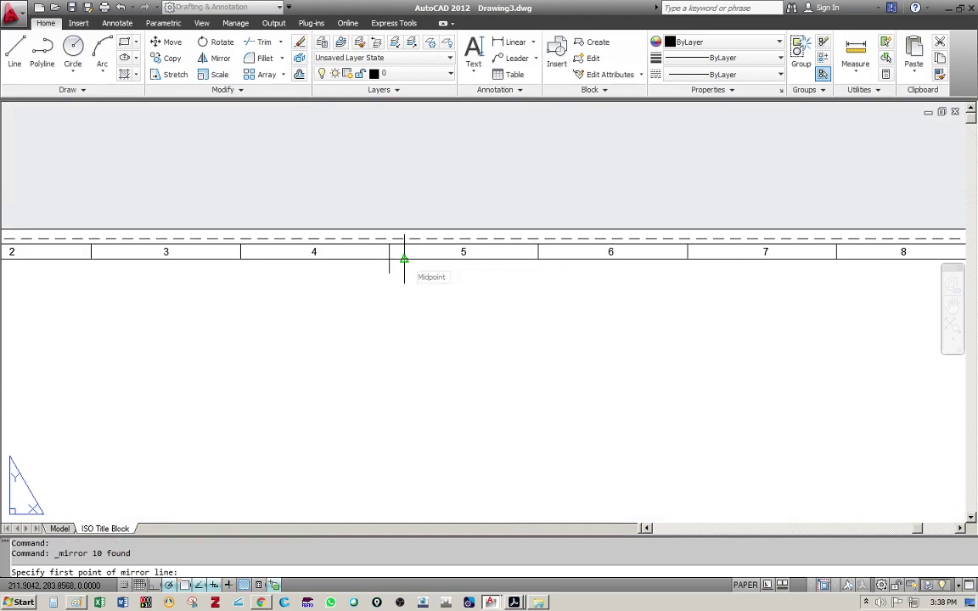
click(405, 259)
scroll(415, 335, down, 5)
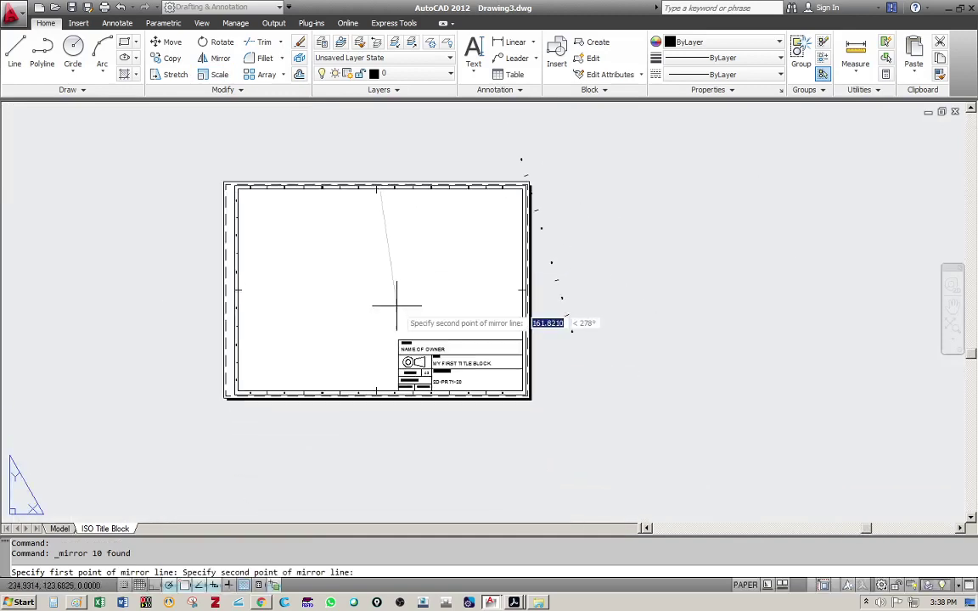
click(380, 328)
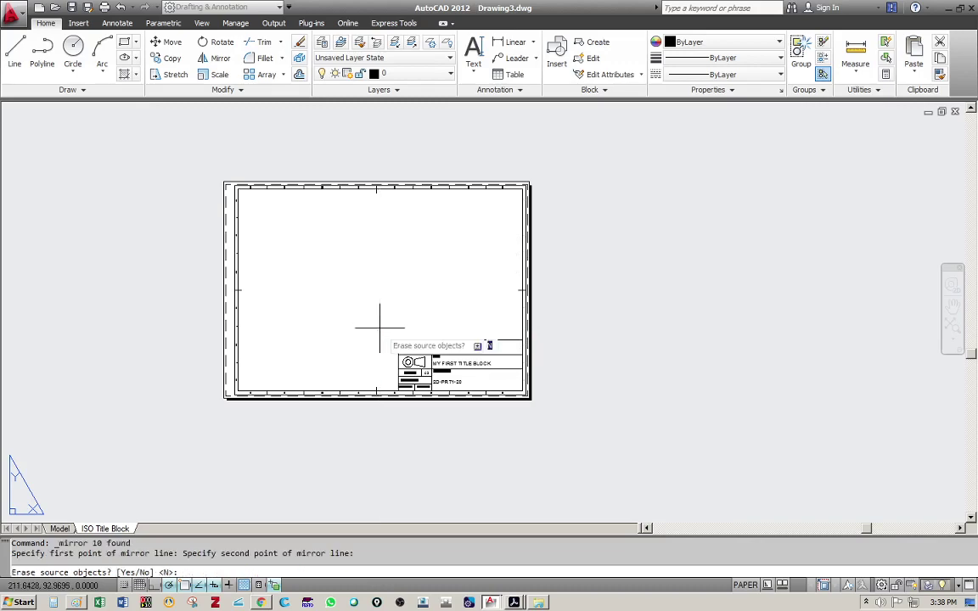
key(Return)
Step: Pan and zoom to view the title block and the fully zoned sheet
scroll(528, 371, up, 8)
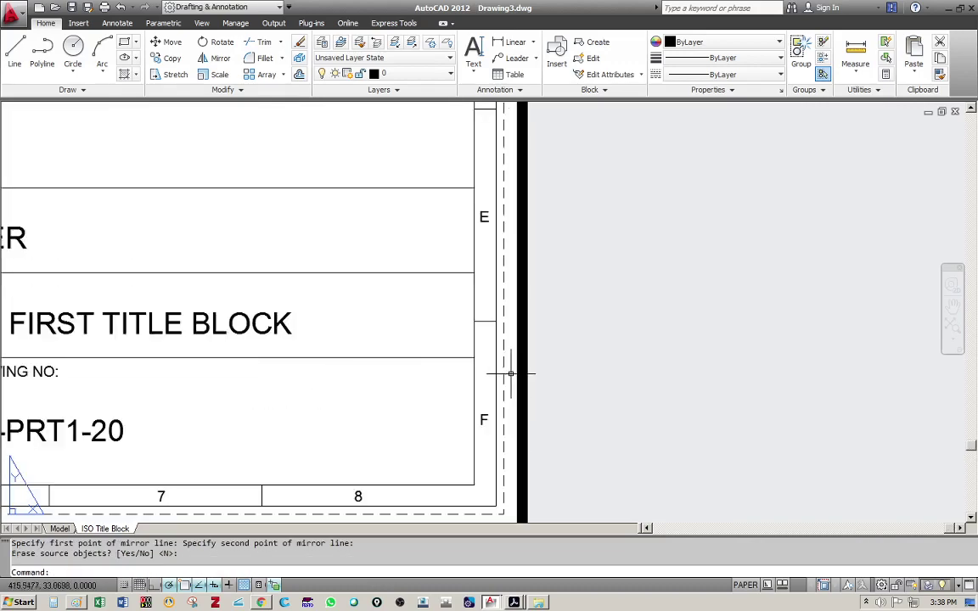
scroll(524, 326, down, 4)
middle_drag(523, 326, 578, 456)
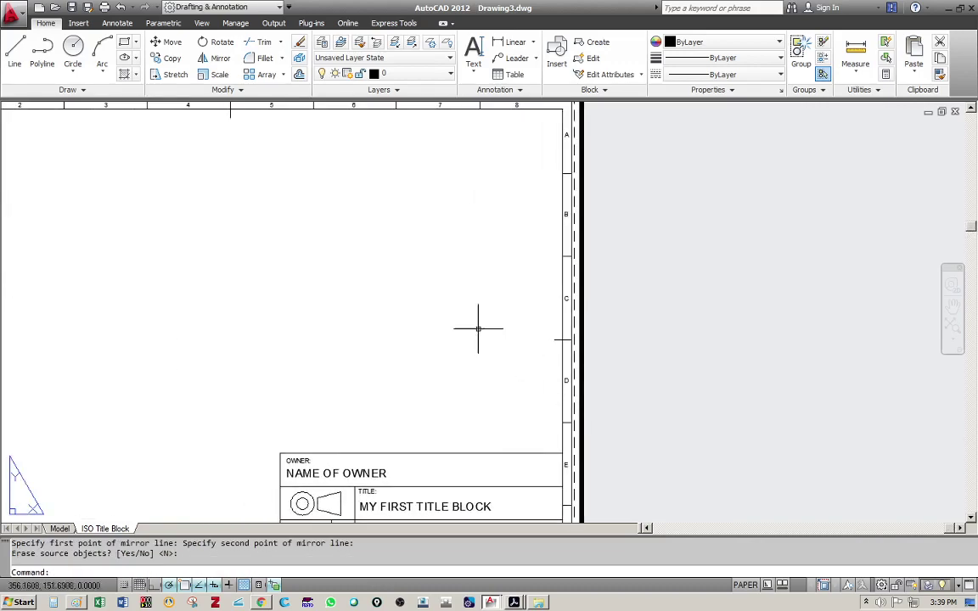
middle_drag(478, 328, 529, 295)
scroll(512, 296, down, 2)
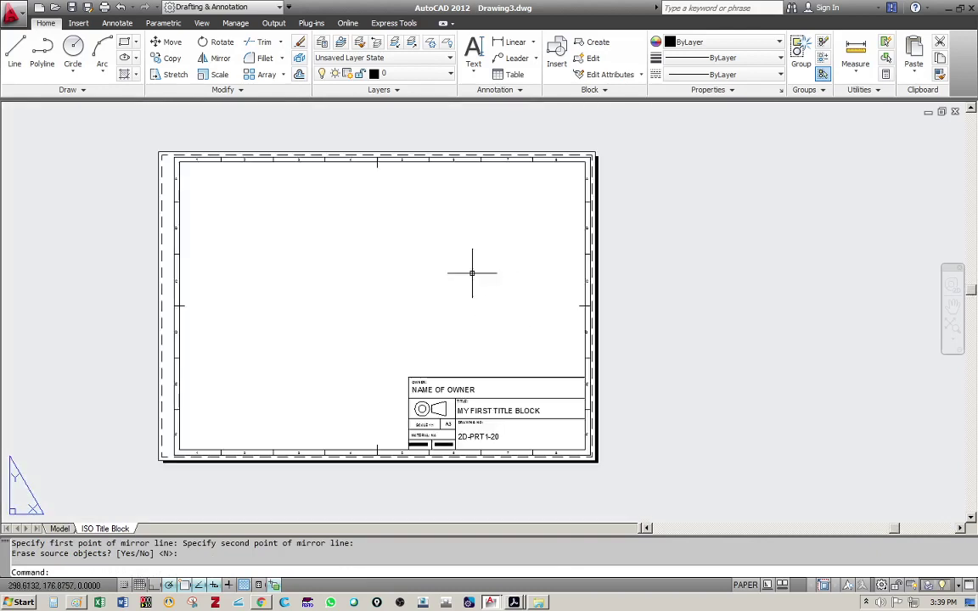
key(Escape)
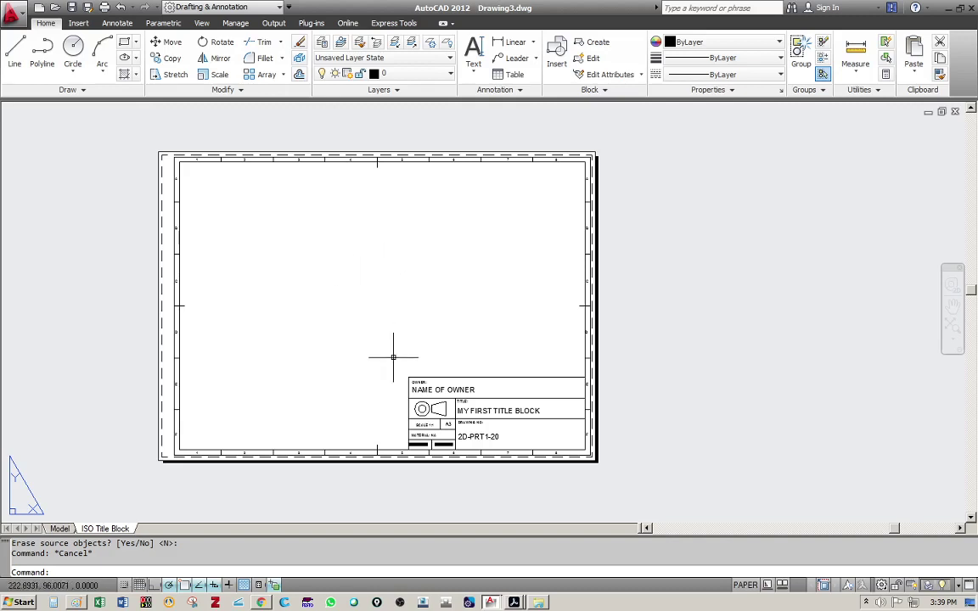
Step: Crossing-select the whole title block and use CHPROP to make its lines and text lighter grey
middle_drag(376, 337, 346, 301)
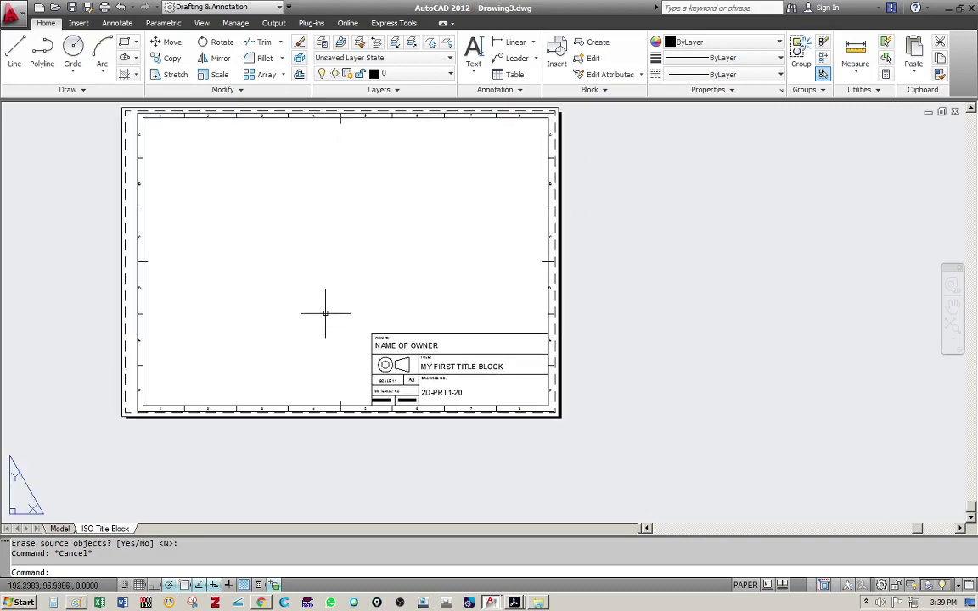
click(354, 299)
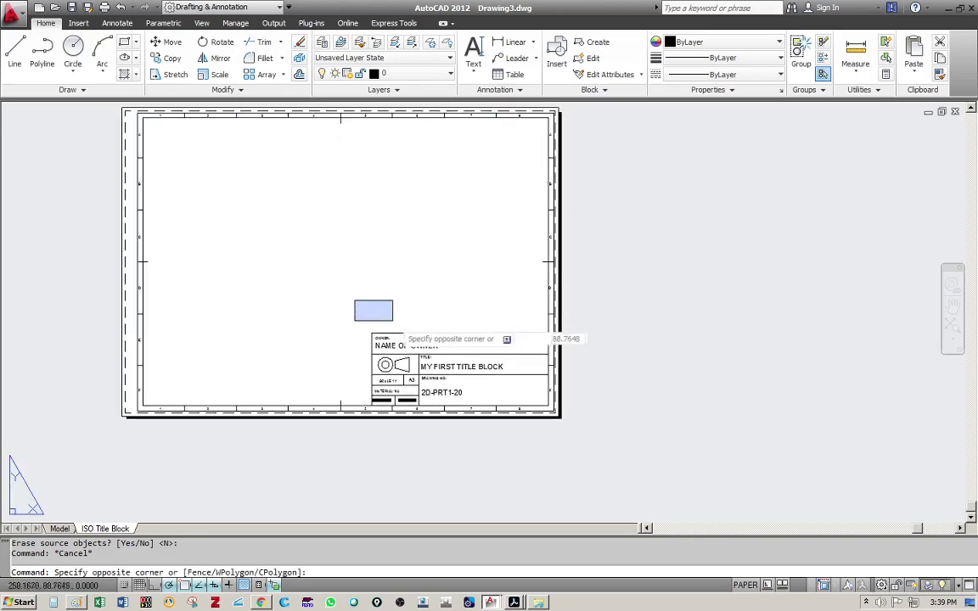
key(Escape)
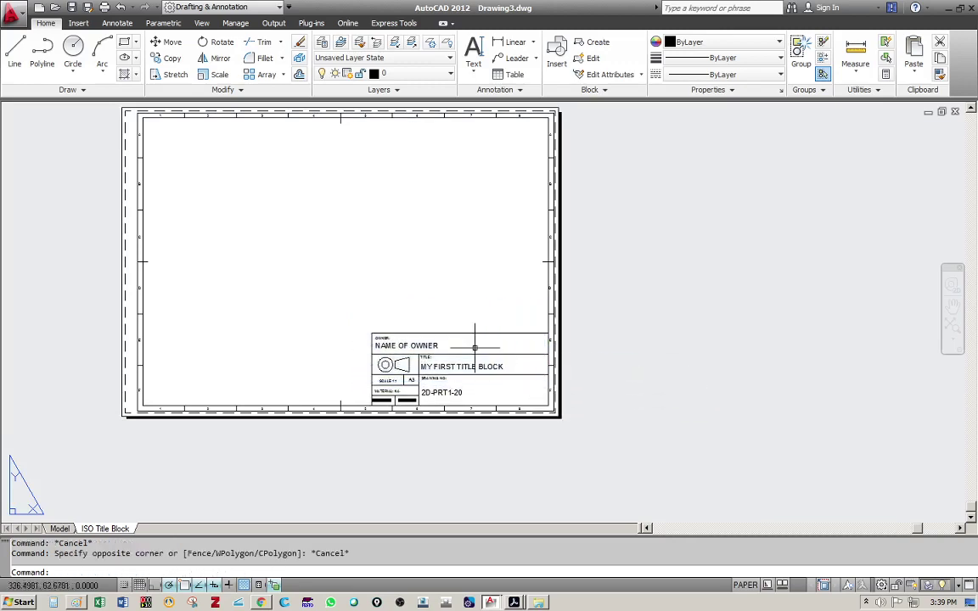
scroll(506, 384, up, 5)
click(601, 210)
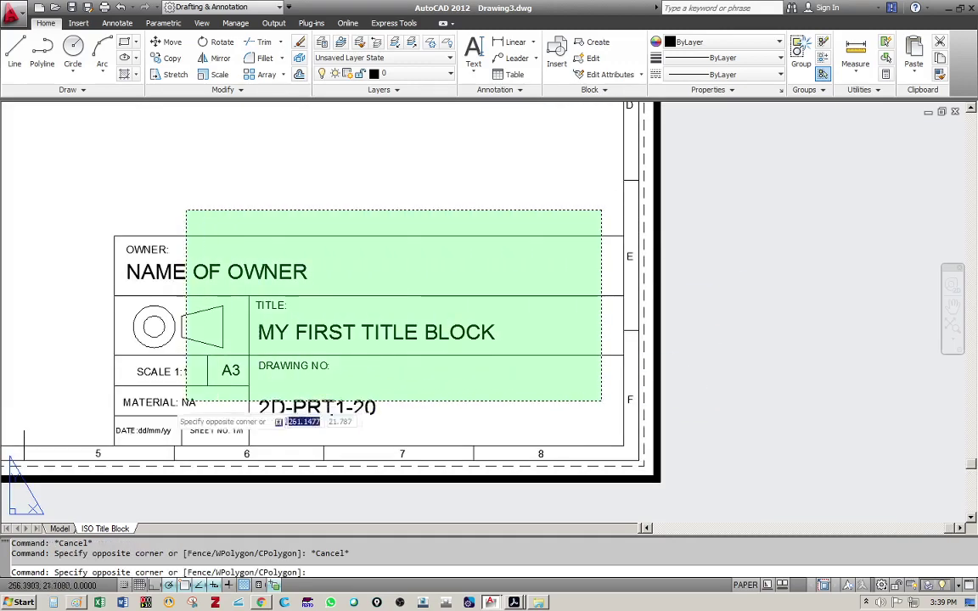
click(80, 437)
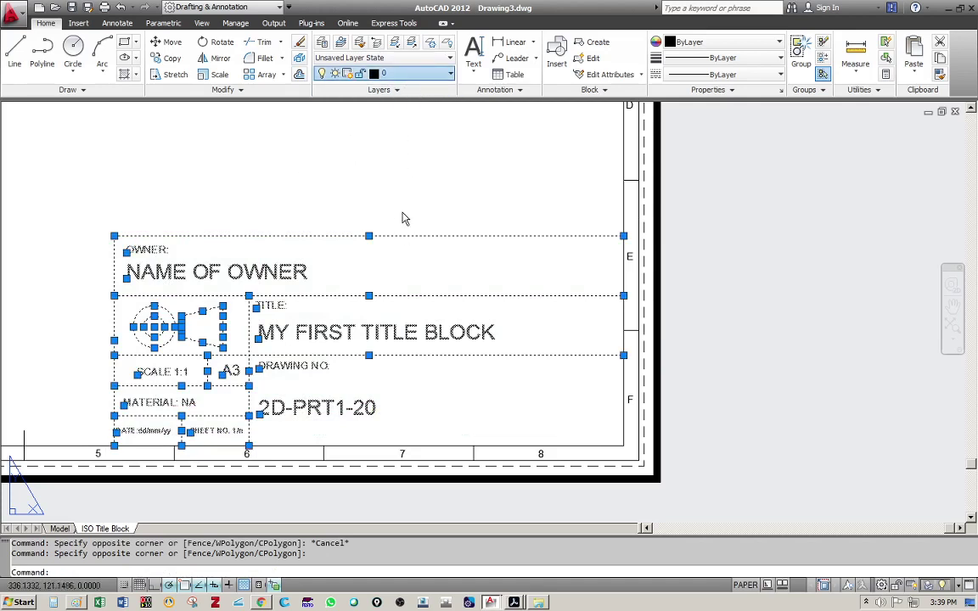
key(Escape)
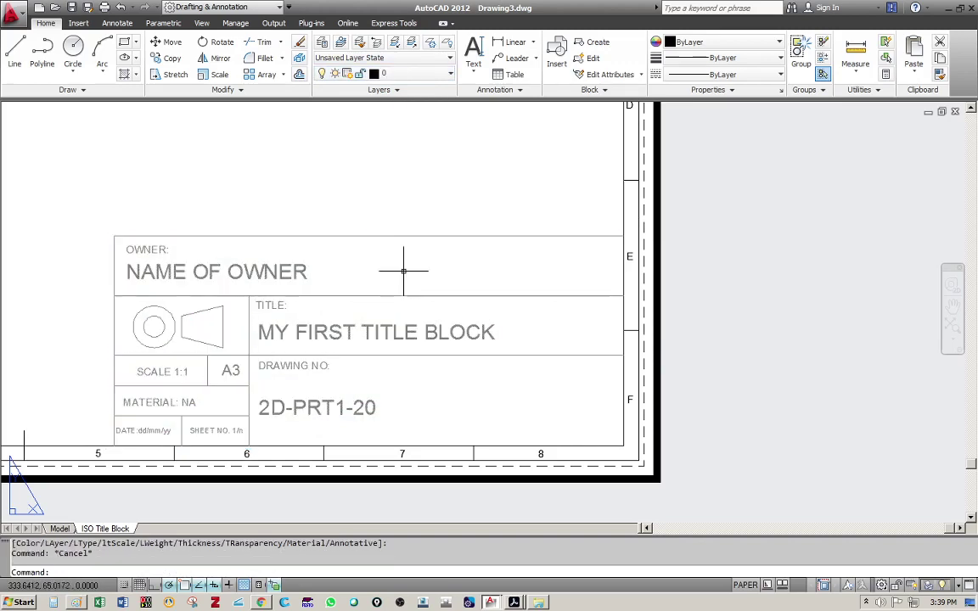
key(Escape)
mouse_move(171, 293)
middle_down()
mouse_move(208, 268)
mouse_move(390, 204)
middle_up()
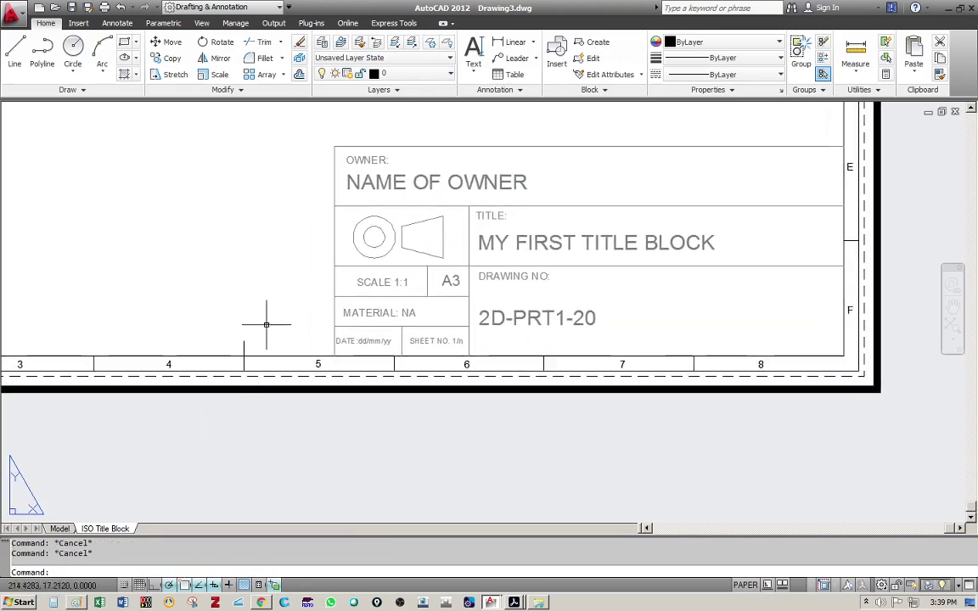
Step: Select the 4/5 zone dividers and border lines on the bottom and top borders to inspect them
click(265, 324)
click(229, 345)
click(223, 331)
click(205, 358)
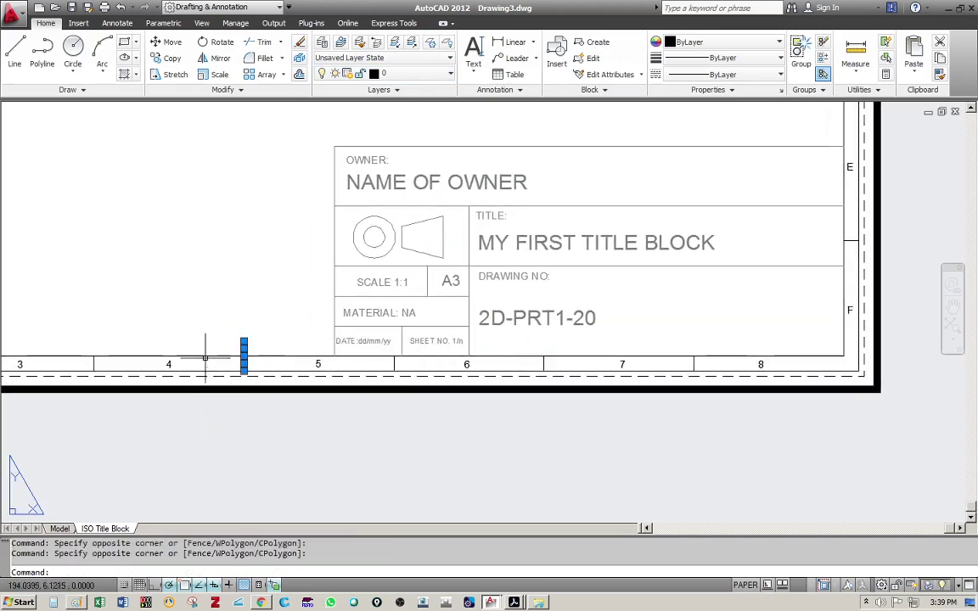
click(207, 342)
click(196, 364)
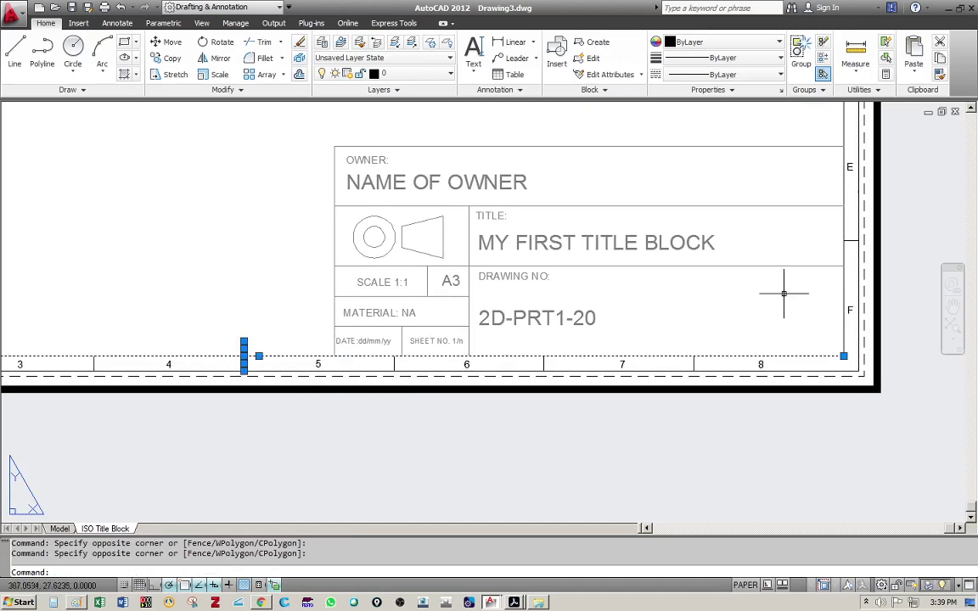
scroll(764, 237, down, 3)
middle_drag(745, 214, 540, 369)
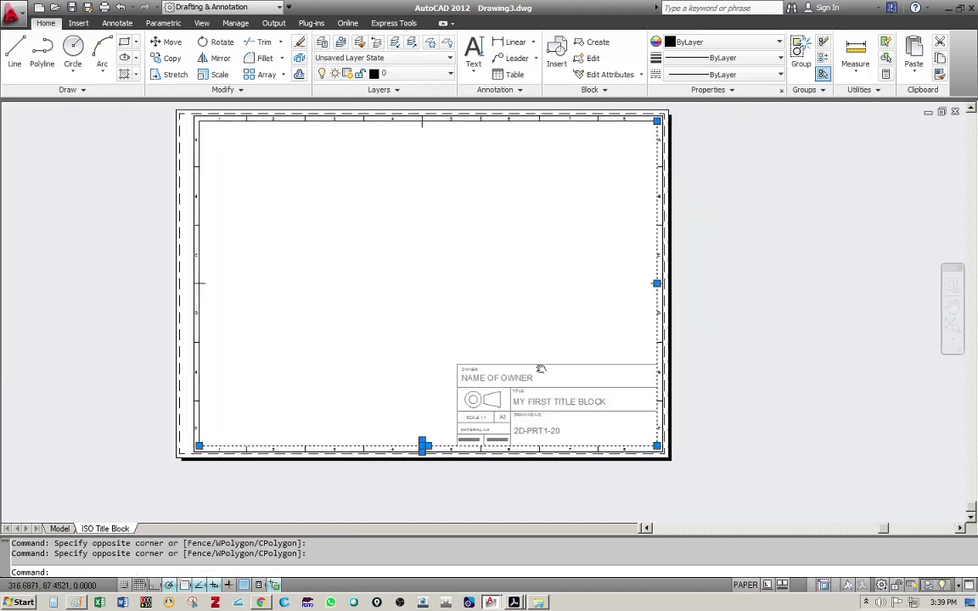
scroll(629, 340, up, 6)
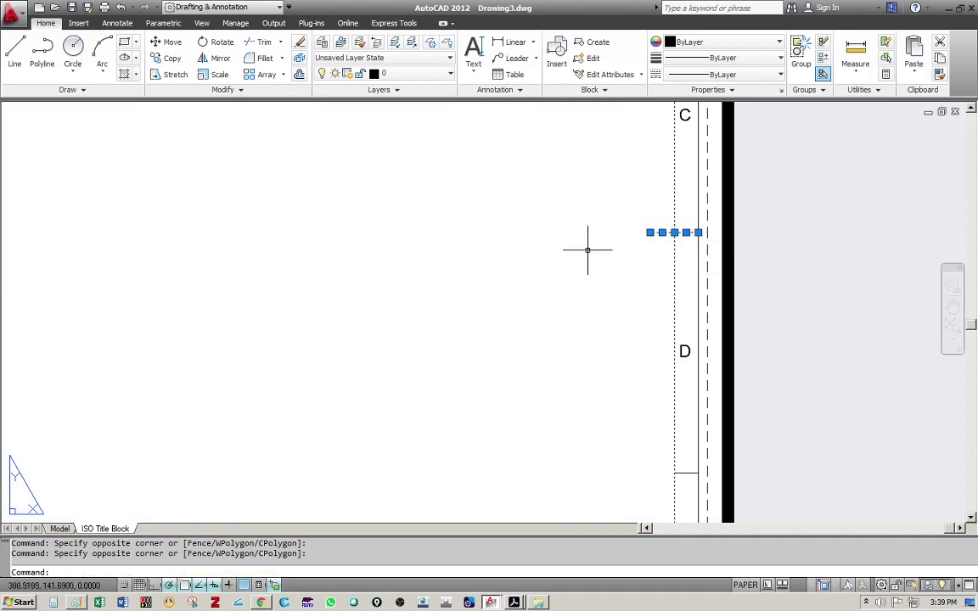
middle_drag(587, 250, 570, 439)
scroll(532, 323, down, 6)
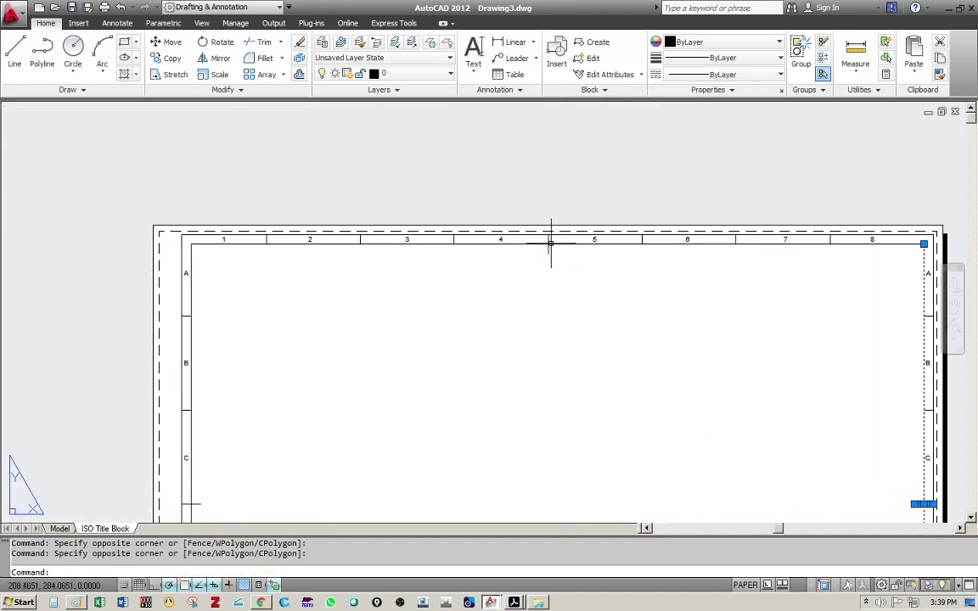
click(550, 244)
click(529, 256)
Step: Select the short C/D divider on the left border, then clear the selection
middle_drag(451, 298, 441, 367)
scroll(445, 290, up, 2)
scroll(450, 289, up, 2)
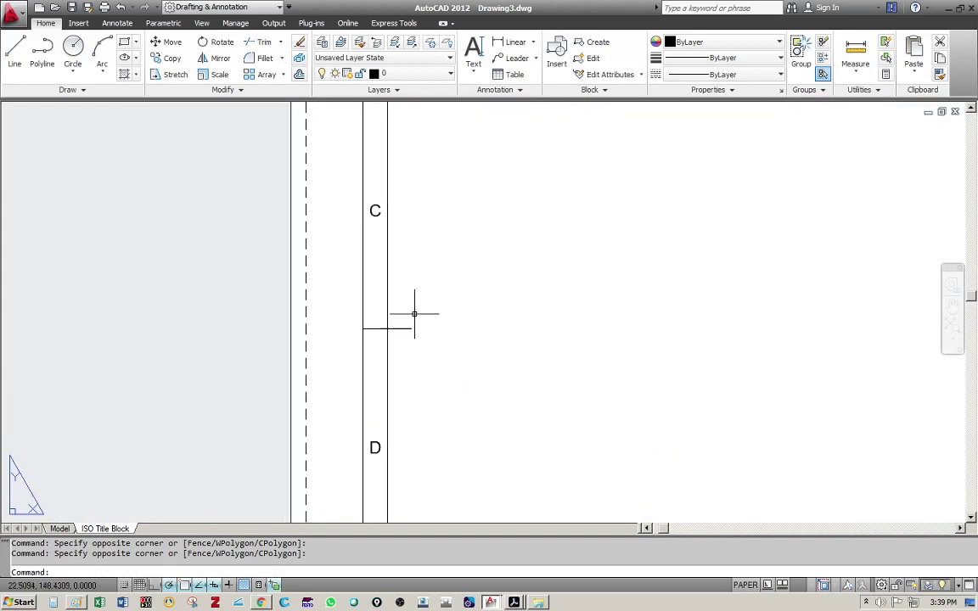
click(416, 302)
click(378, 351)
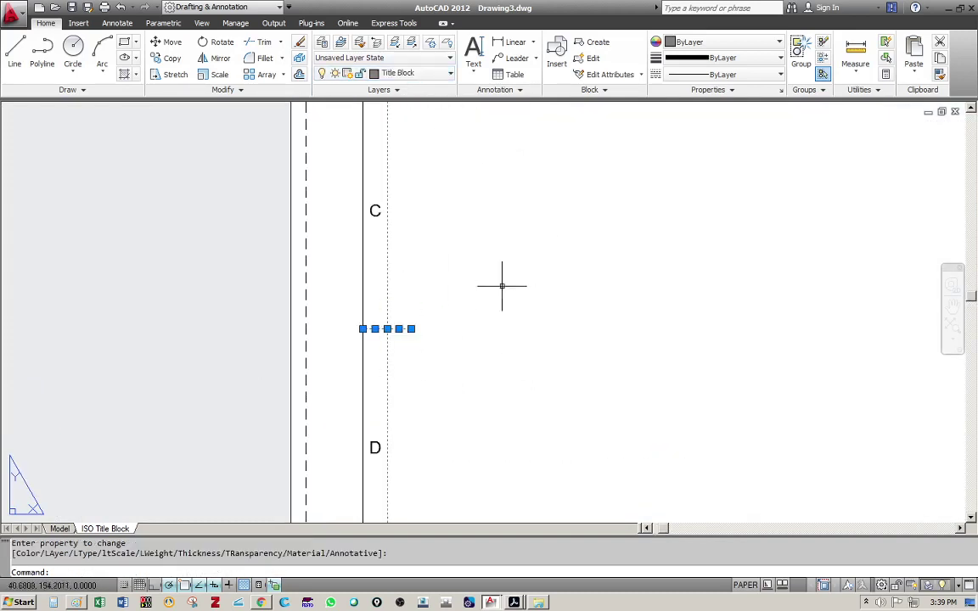
key(Escape)
key(Escape)
Step: Turn on lineweight display and window-select cell 1 of the title block
scroll(515, 287, down, 1)
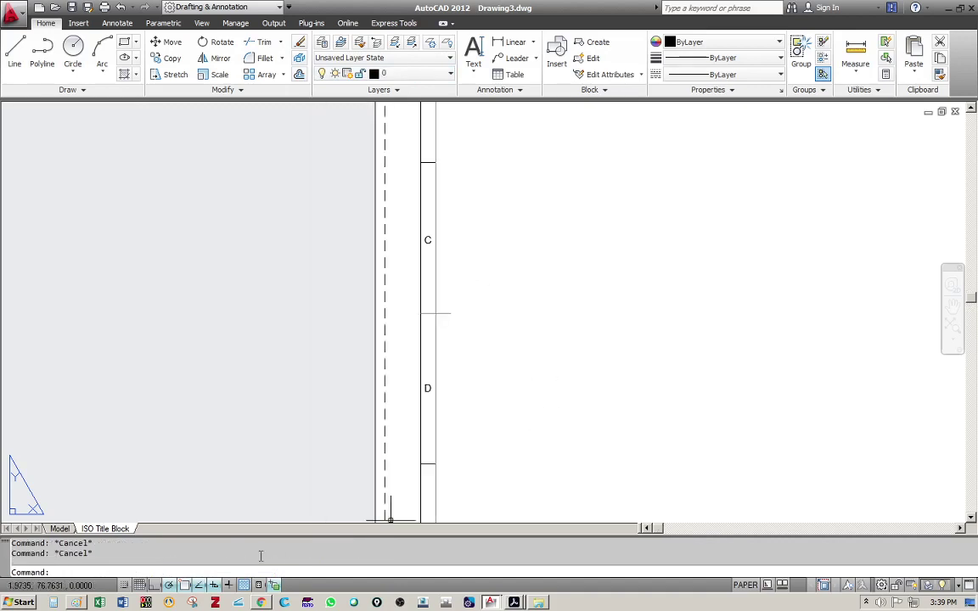
click(228, 586)
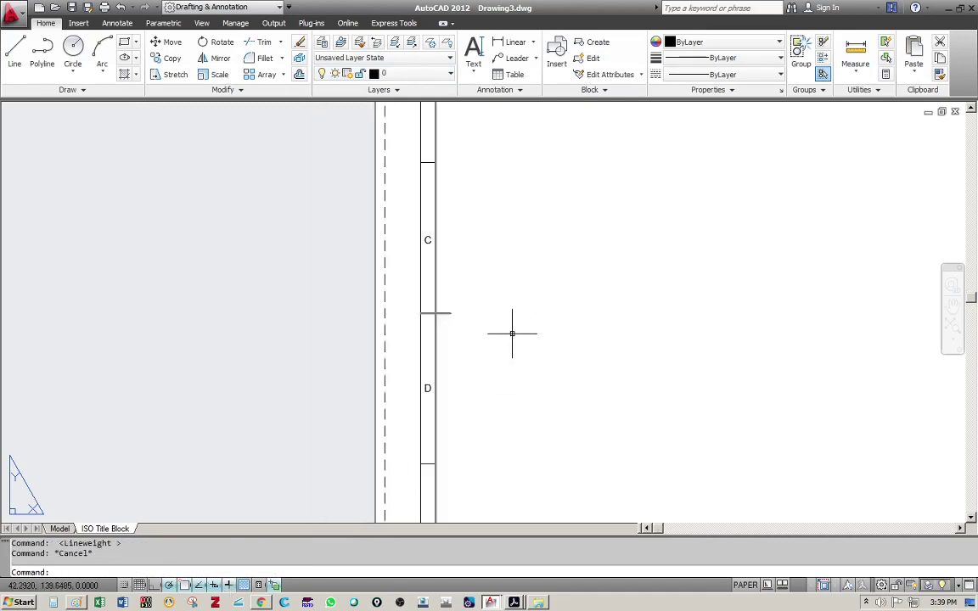
scroll(514, 297, down, 3)
scroll(524, 310, up, 5)
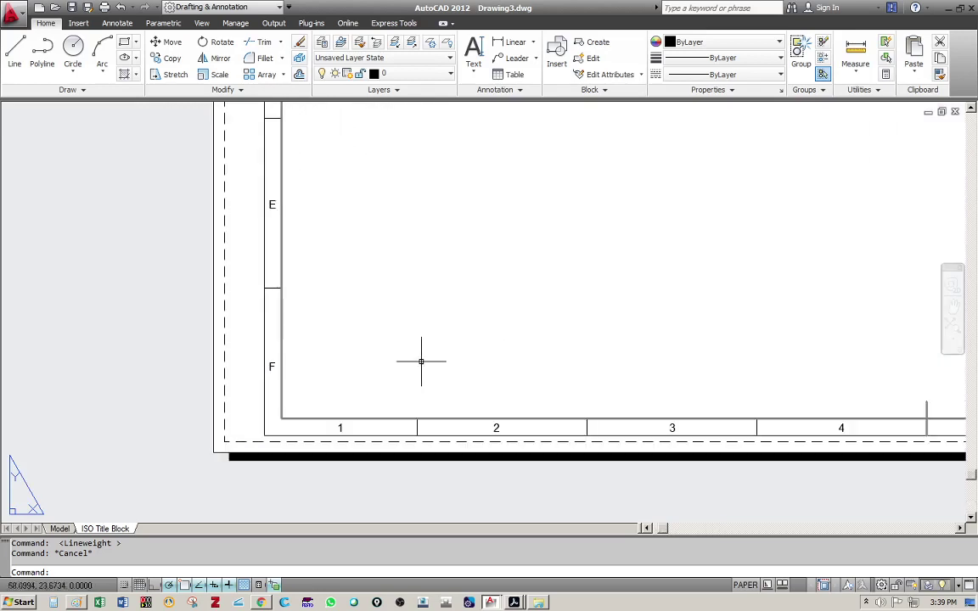
scroll(450, 278, up, 3)
click(426, 360)
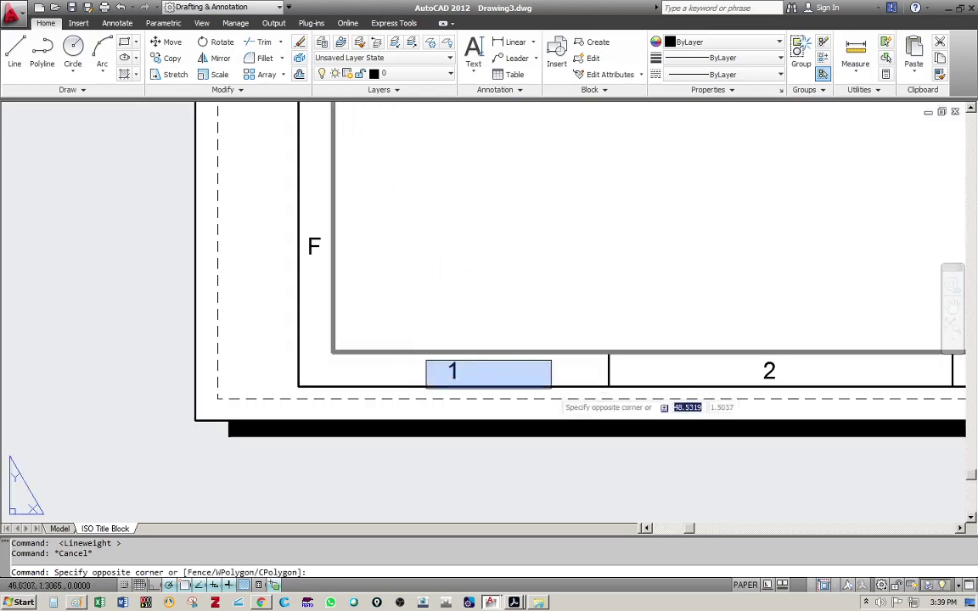
click(547, 385)
scroll(758, 371, down, 3)
middle_drag(758, 367, 386, 275)
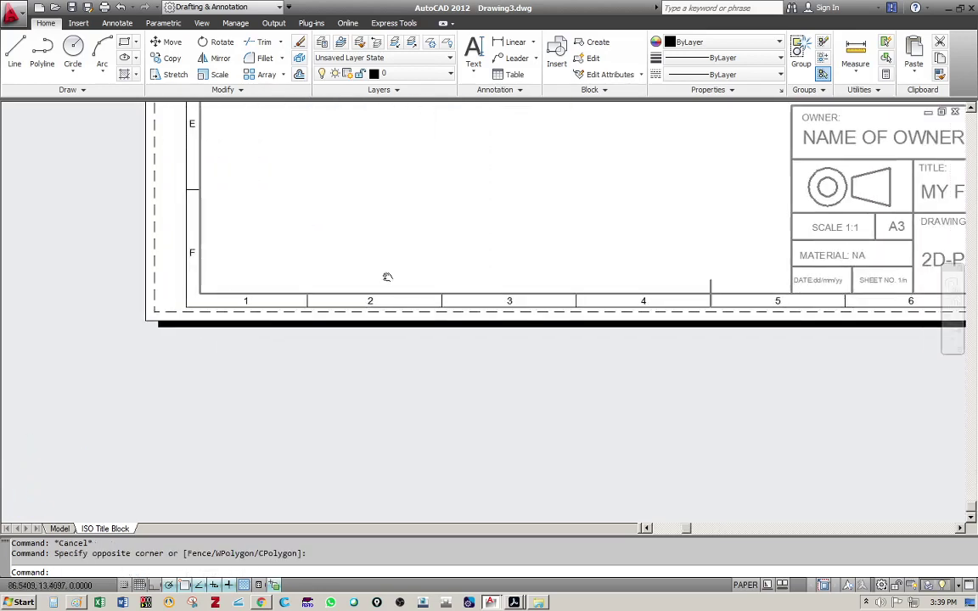
scroll(439, 304, down, 1)
Step: Crossing-select the bottom strip, the left border ticks and the top border ticks
click(578, 302)
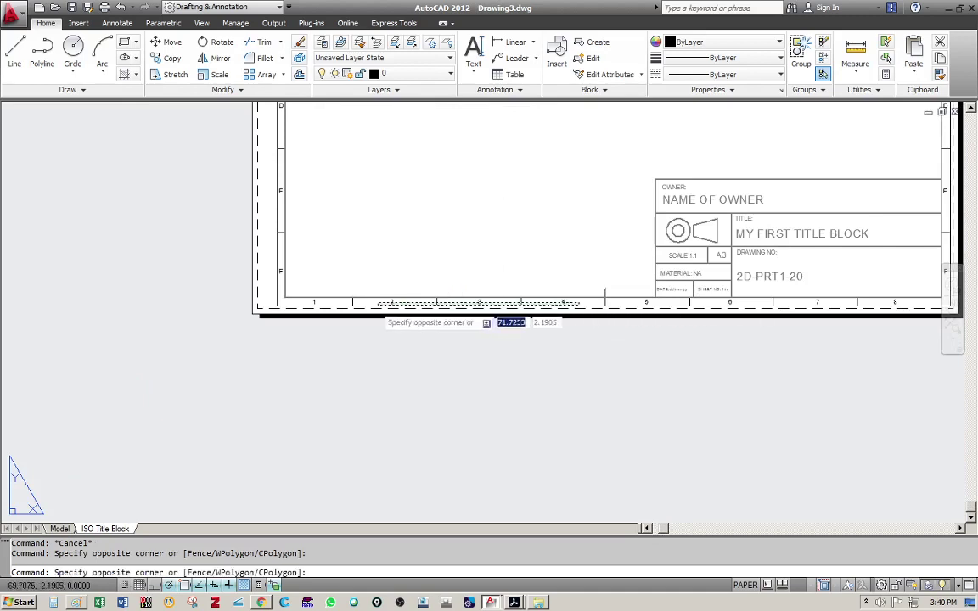
click(271, 307)
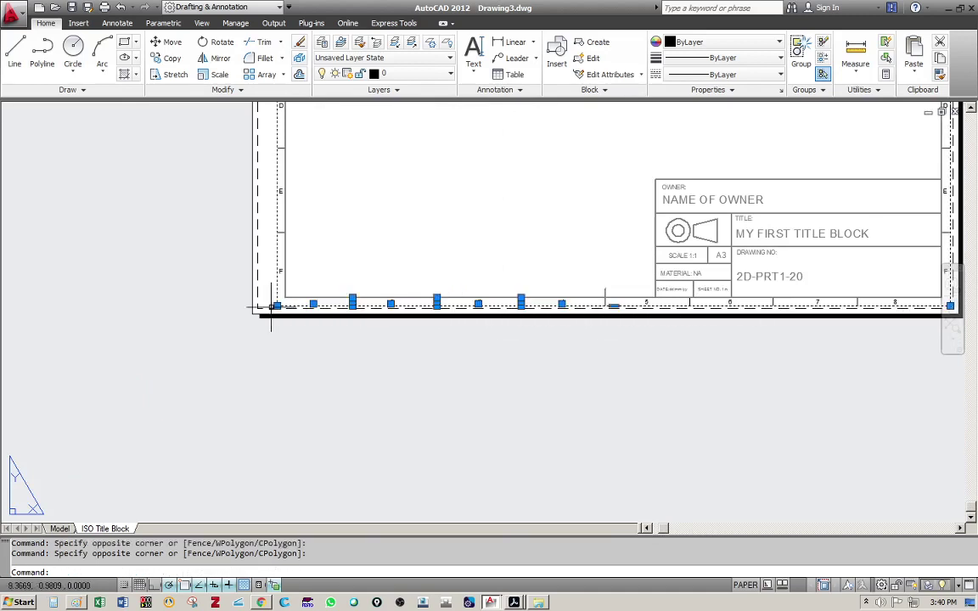
middle_drag(277, 134, 345, 252)
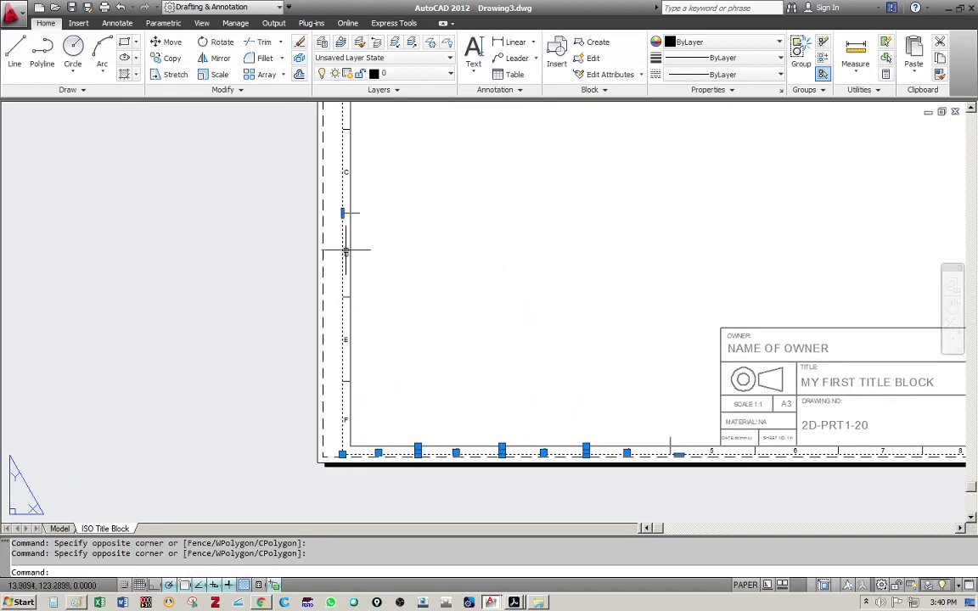
click(349, 233)
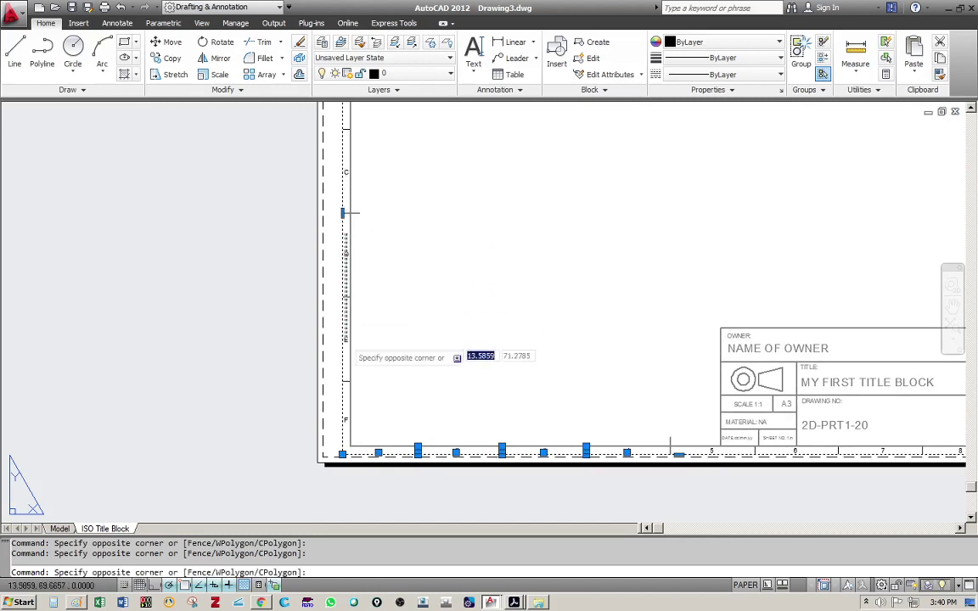
click(339, 437)
middle_drag(482, 236, 491, 424)
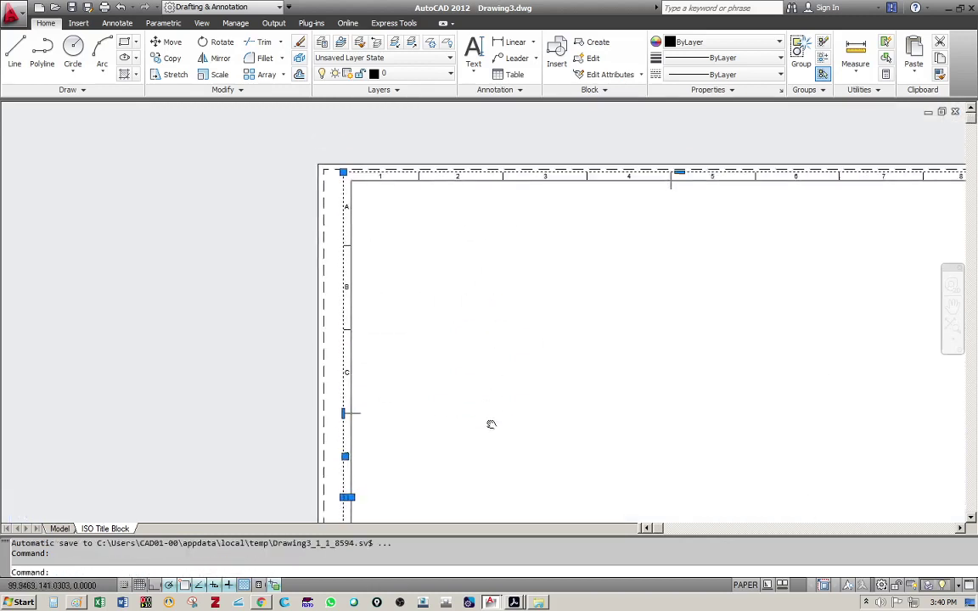
click(354, 194)
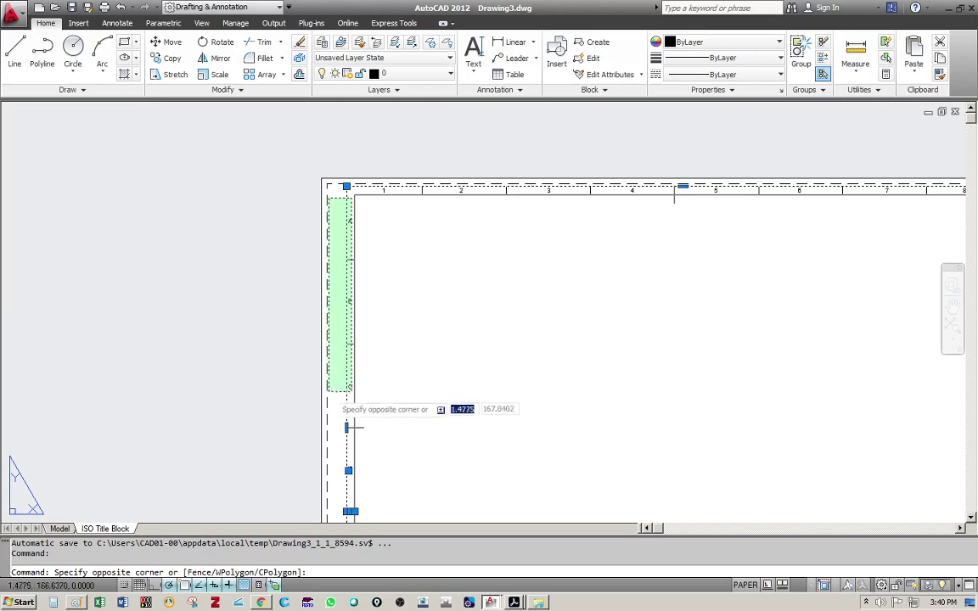
click(298, 382)
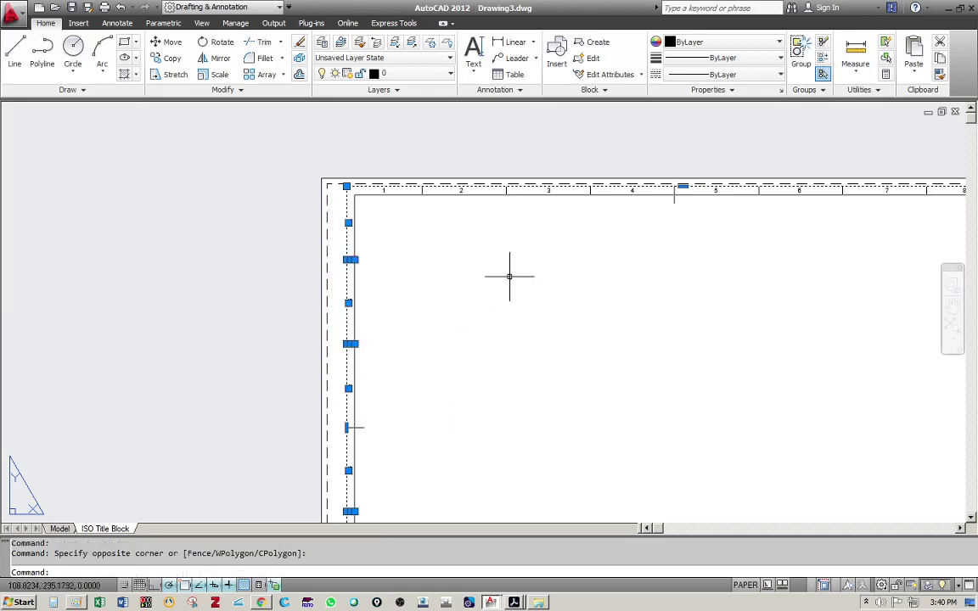
click(644, 189)
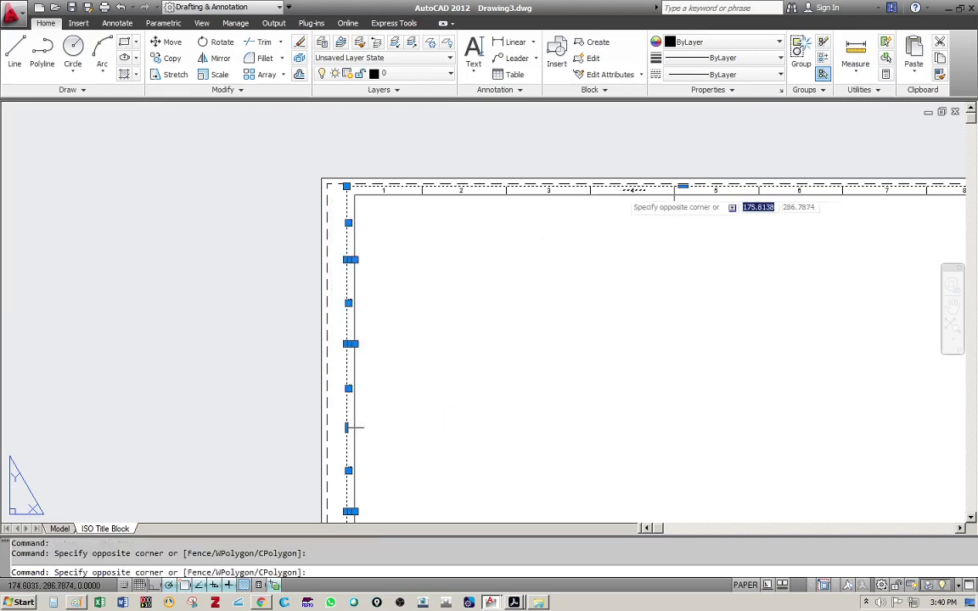
click(376, 189)
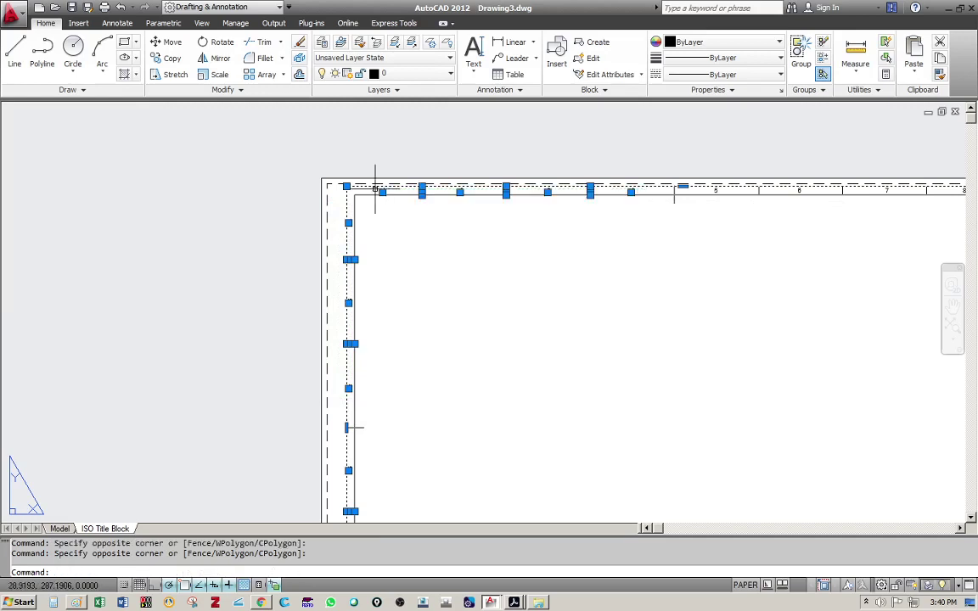
Step: Add more top border ticks and the right border objects to the selection, then clear it
middle_drag(688, 220, 454, 227)
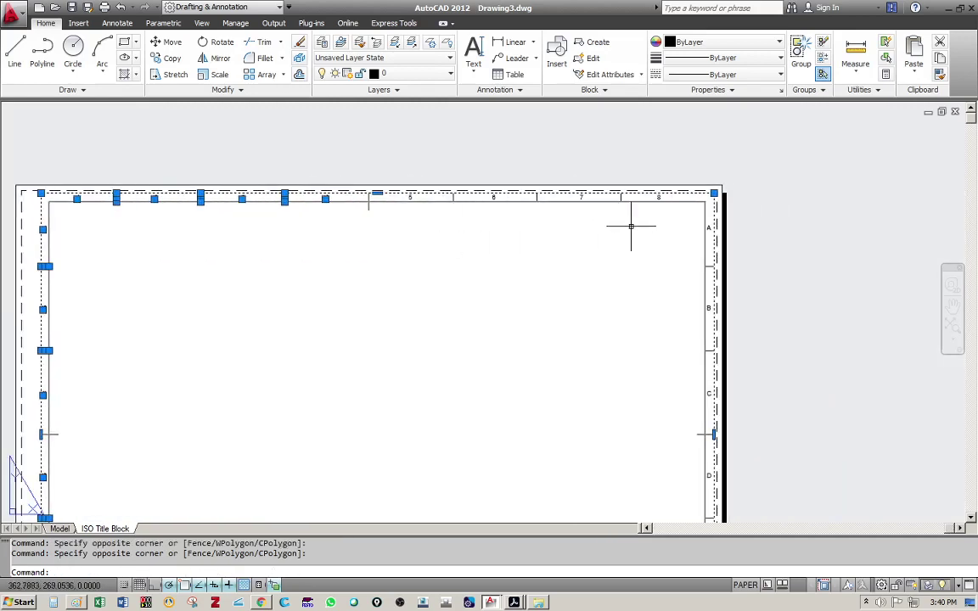
scroll(632, 218, up, 2)
click(689, 186)
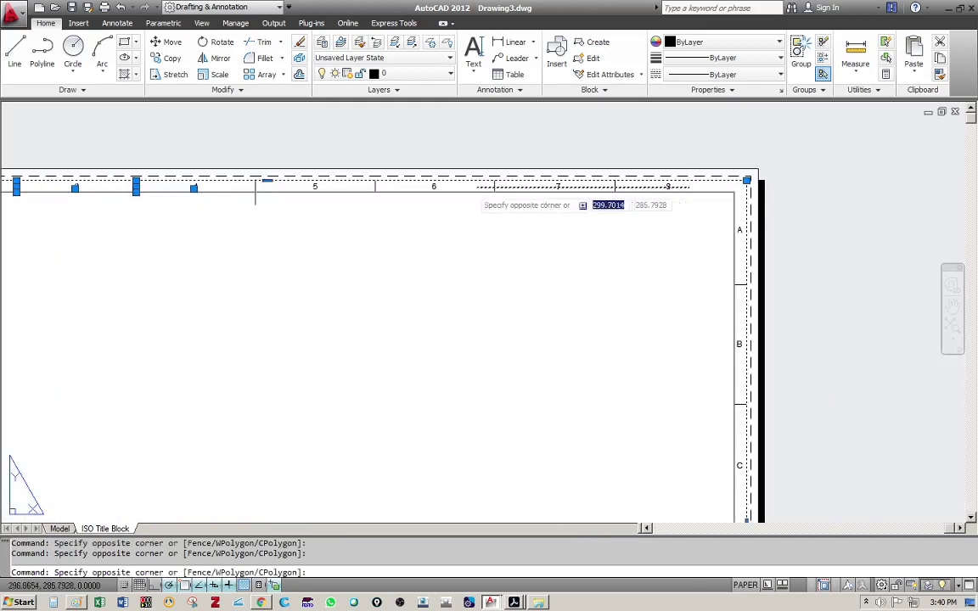
click(276, 168)
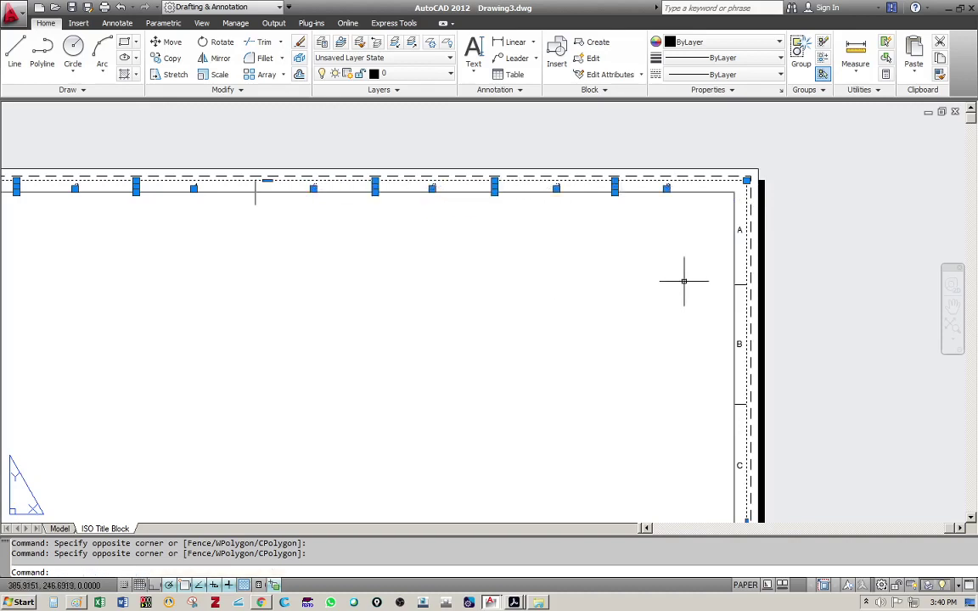
mouse_move(683, 281)
middle_down()
mouse_move(552, 190)
mouse_move(557, 174)
middle_up()
scroll(609, 188, down, 2)
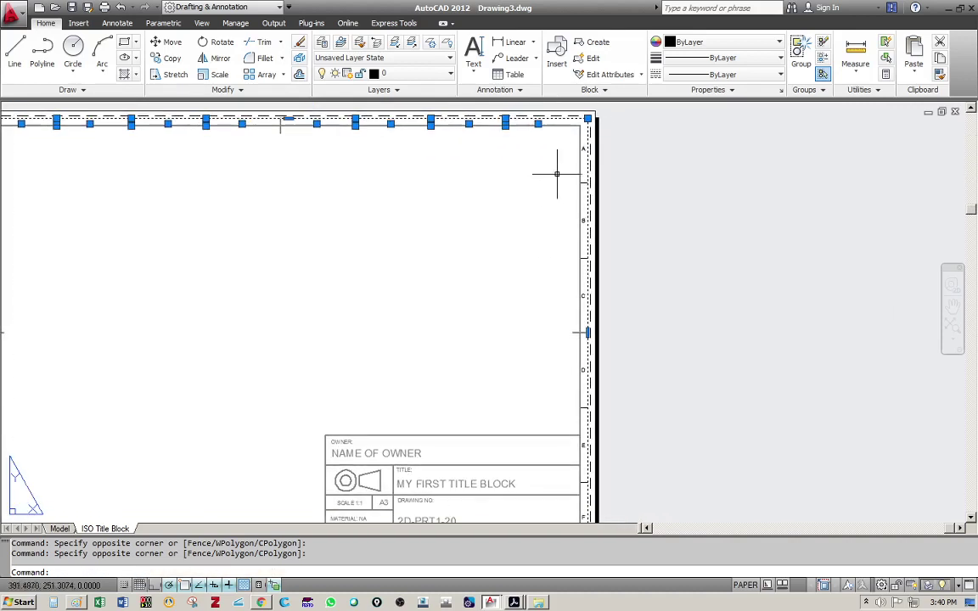
click(585, 135)
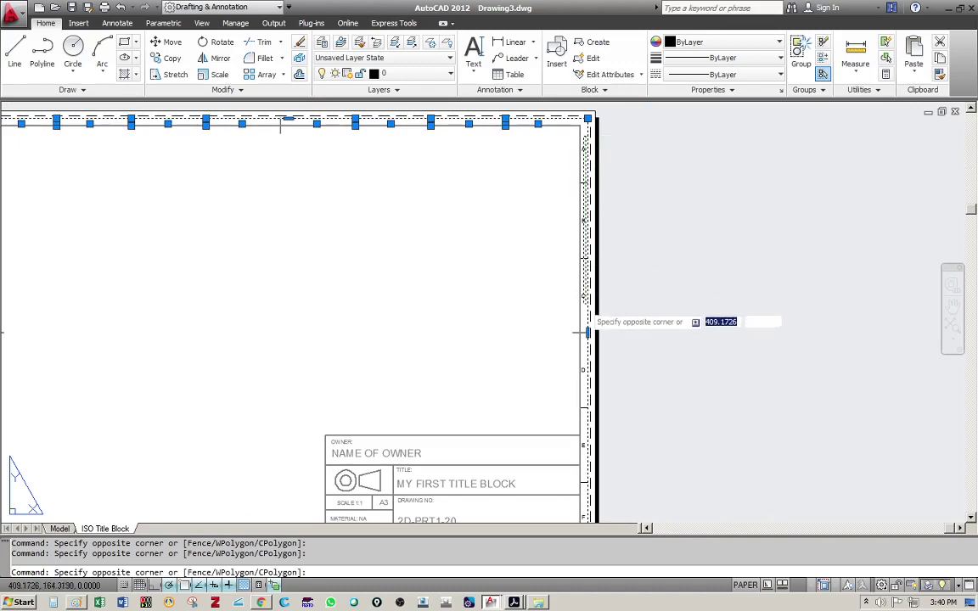
click(583, 306)
middle_drag(584, 306, 524, 228)
scroll(531, 257, up, 2)
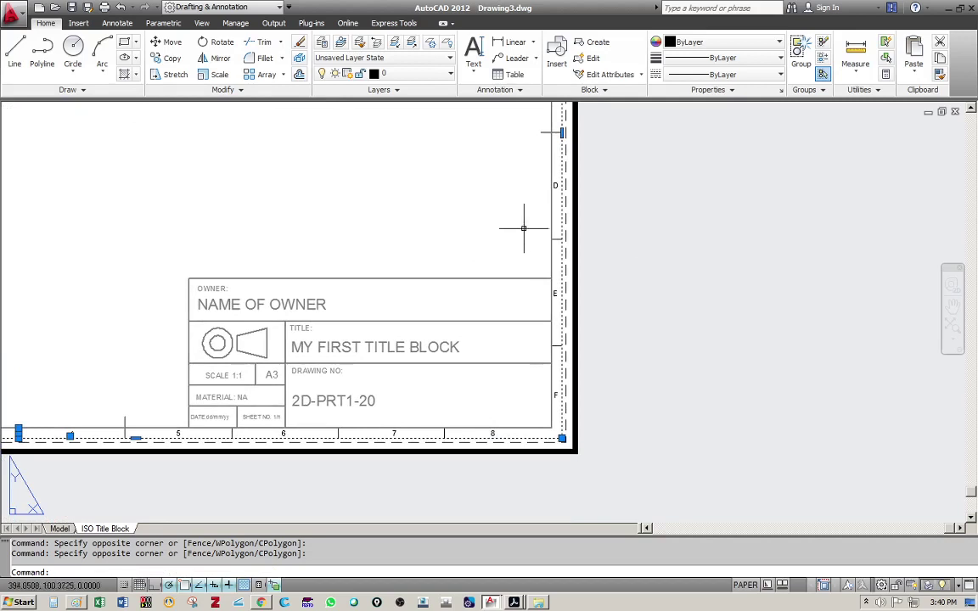
click(558, 171)
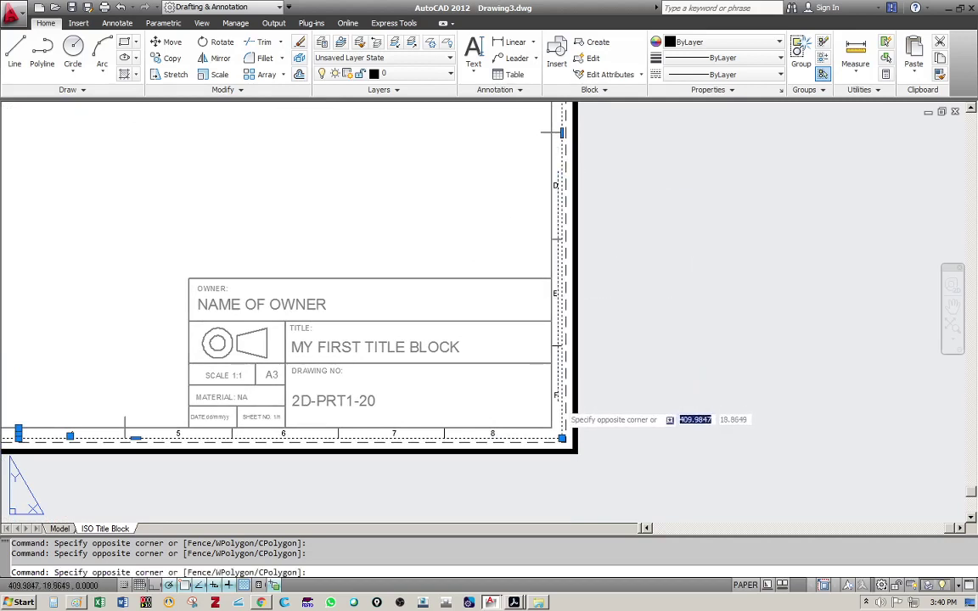
click(562, 409)
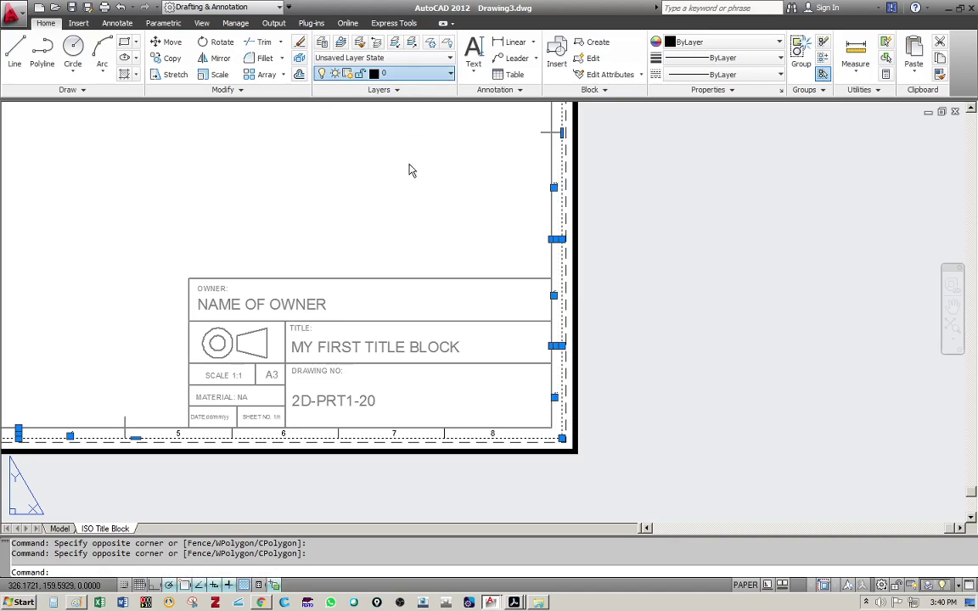
key(Escape)
key(Escape)
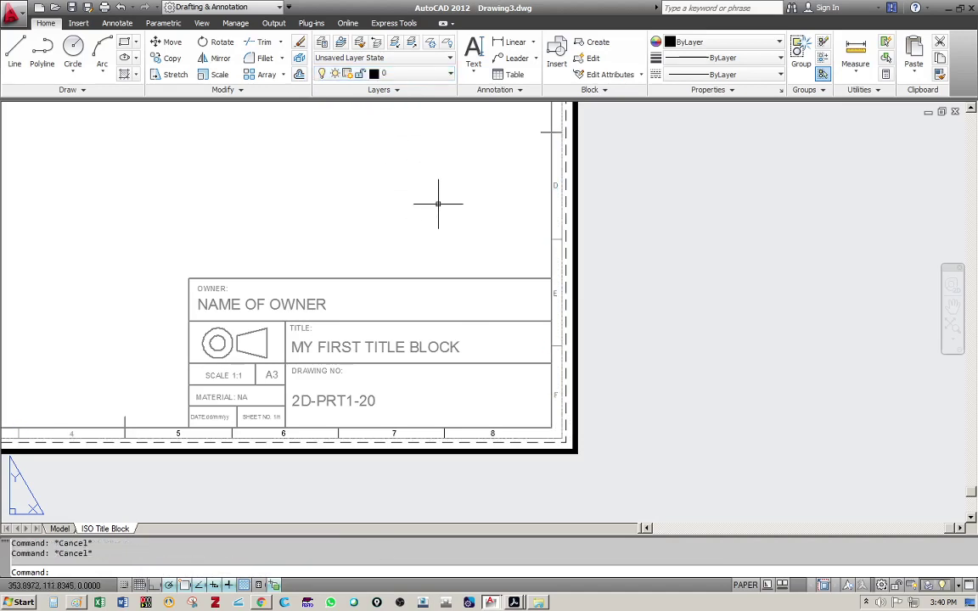
Step: Crossing-select the bottom border objects, clear the selection and view the whole sheet
middle_drag(417, 215, 576, 162)
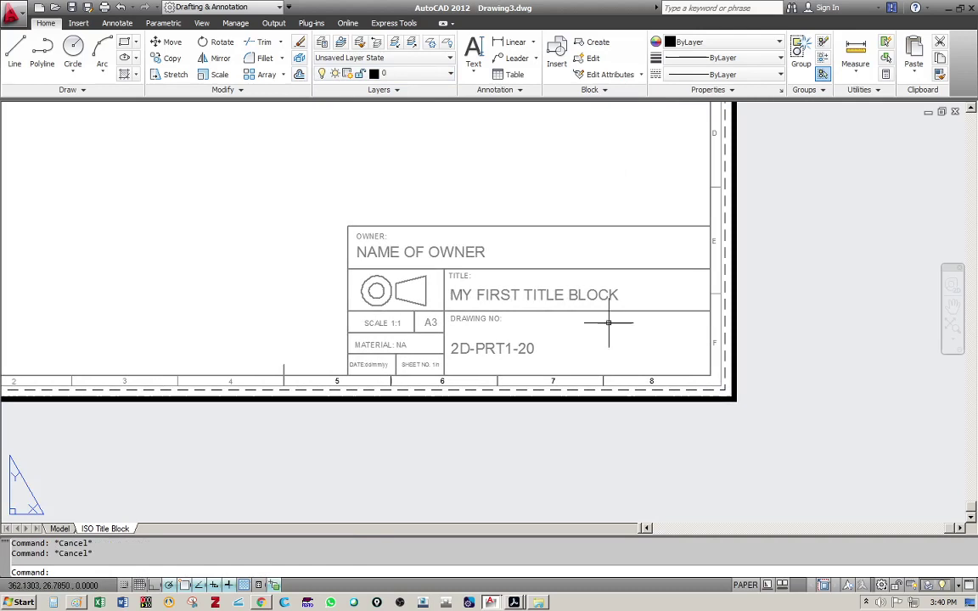
click(684, 378)
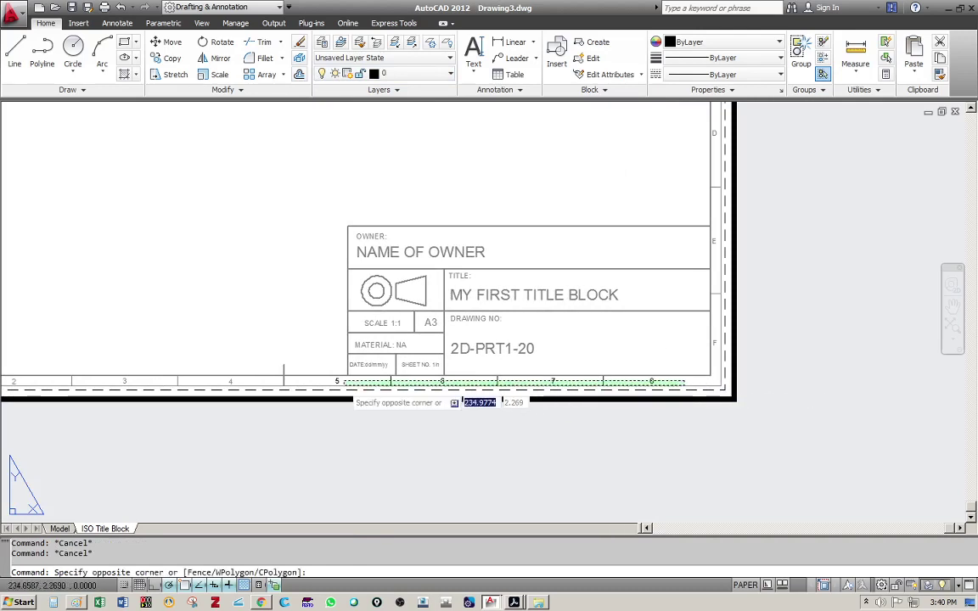
click(333, 384)
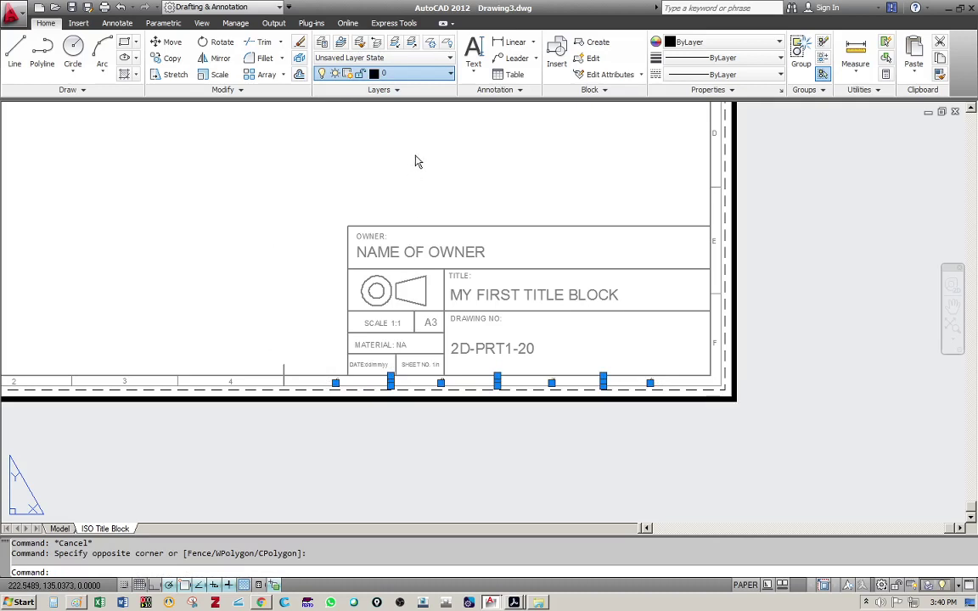
key(Escape)
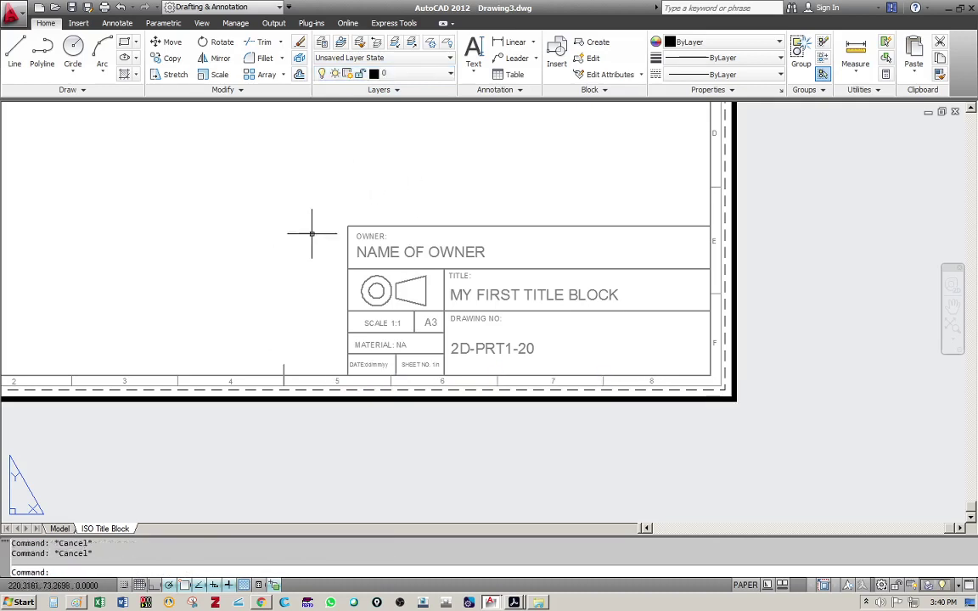
middle_drag(313, 225, 465, 349)
Step: Open LayerWalk from the expanded Layers panel tools
scroll(445, 323, down, 2)
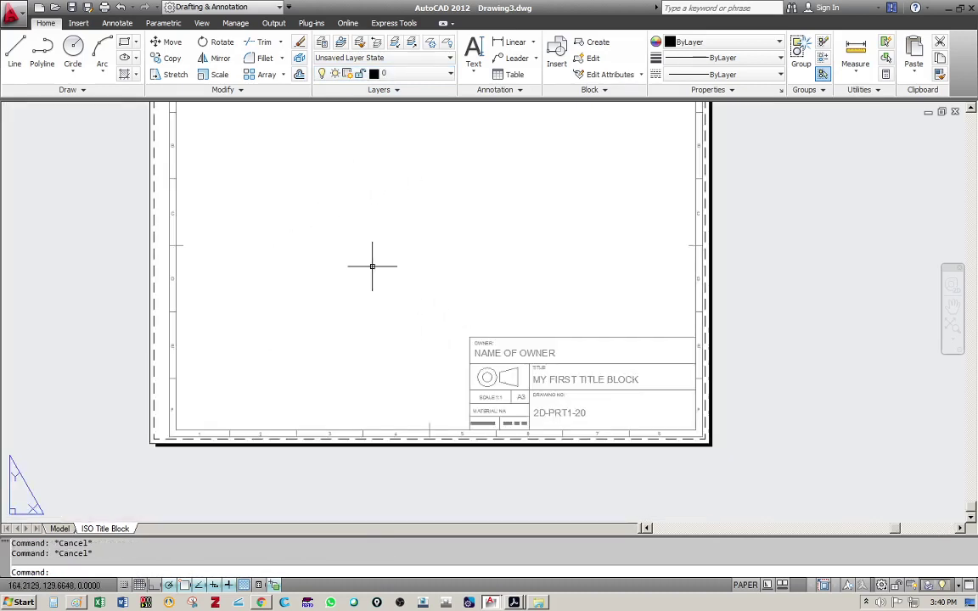
middle_drag(373, 267, 441, 273)
scroll(271, 262, up, 4)
scroll(323, 235, down, 3)
middle_drag(503, 244, 450, 285)
scroll(470, 279, down, 2)
scroll(471, 275, up, 2)
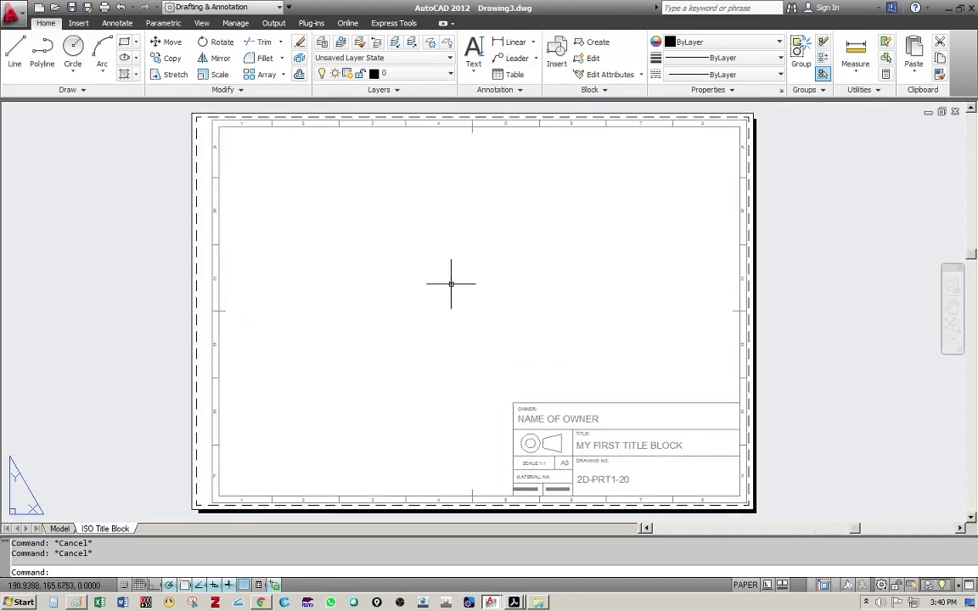
click(412, 91)
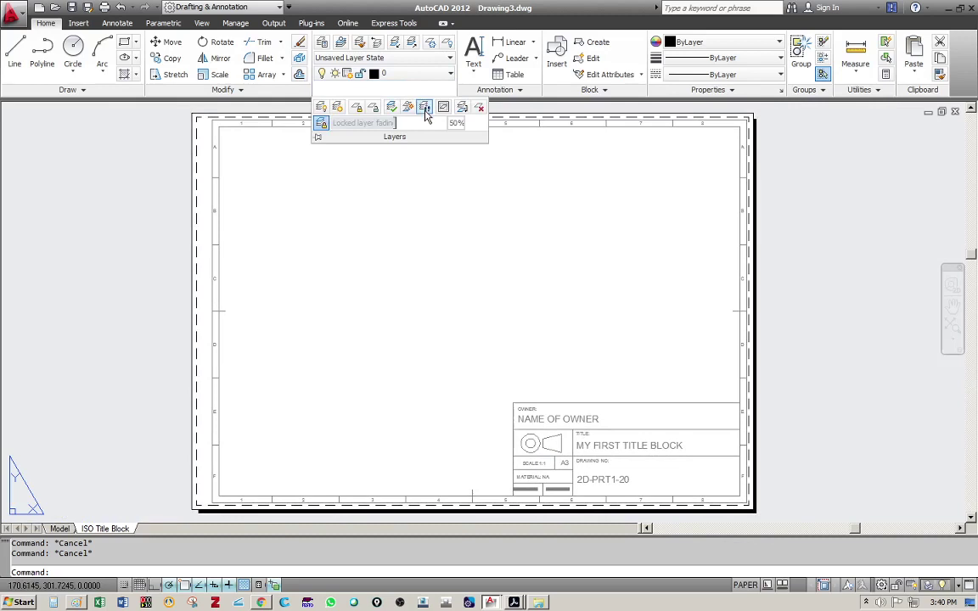
click(424, 108)
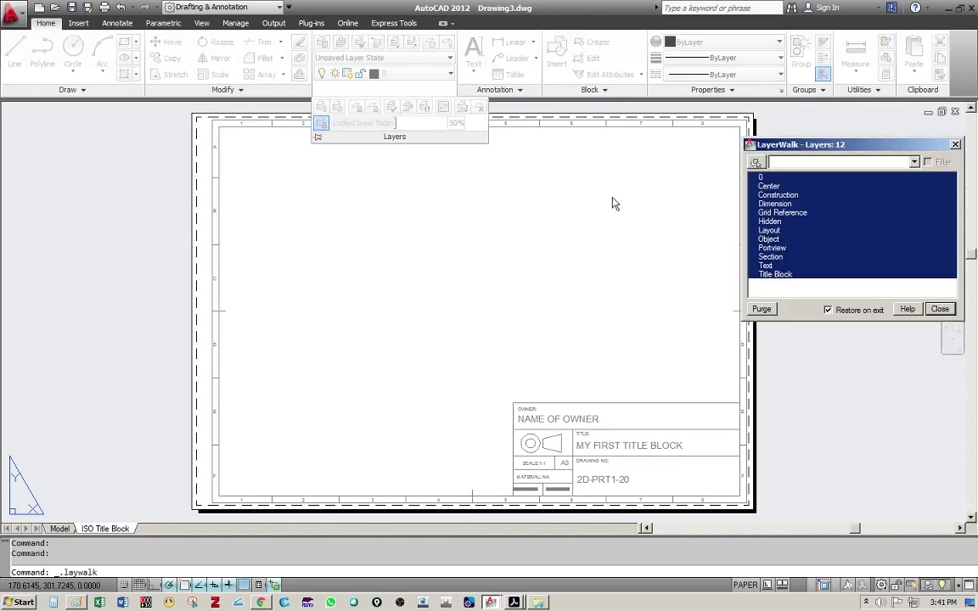
Step: Preview Title Block, then Grid Reference, then Title Block alone, and close LayerWalk
click(774, 275)
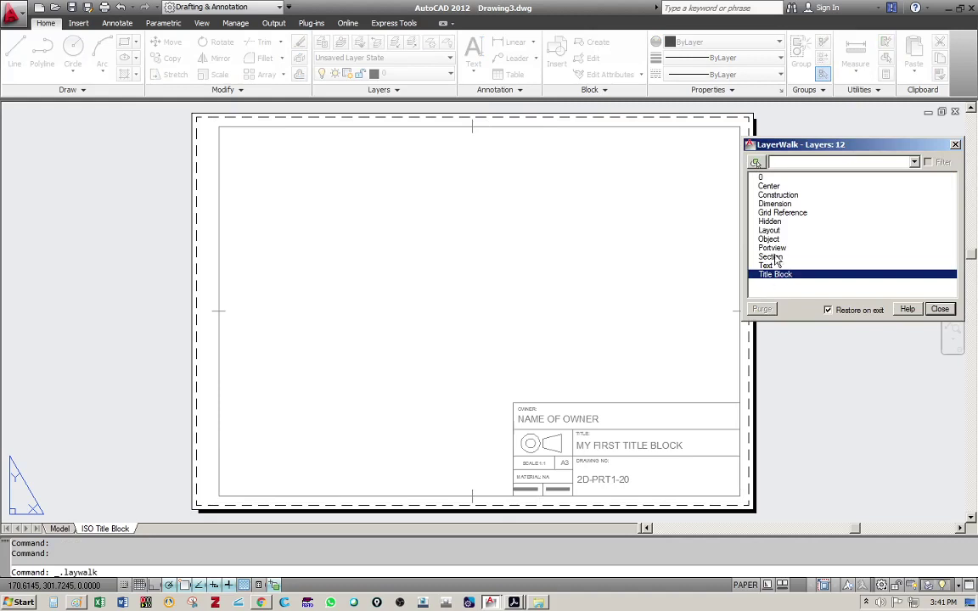
drag(792, 149, 811, 136)
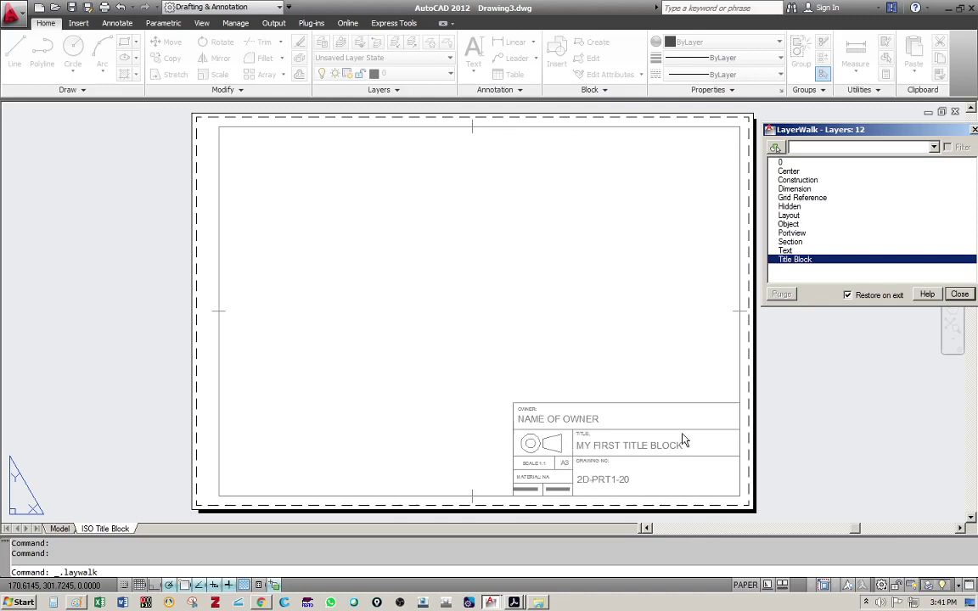
click(798, 200)
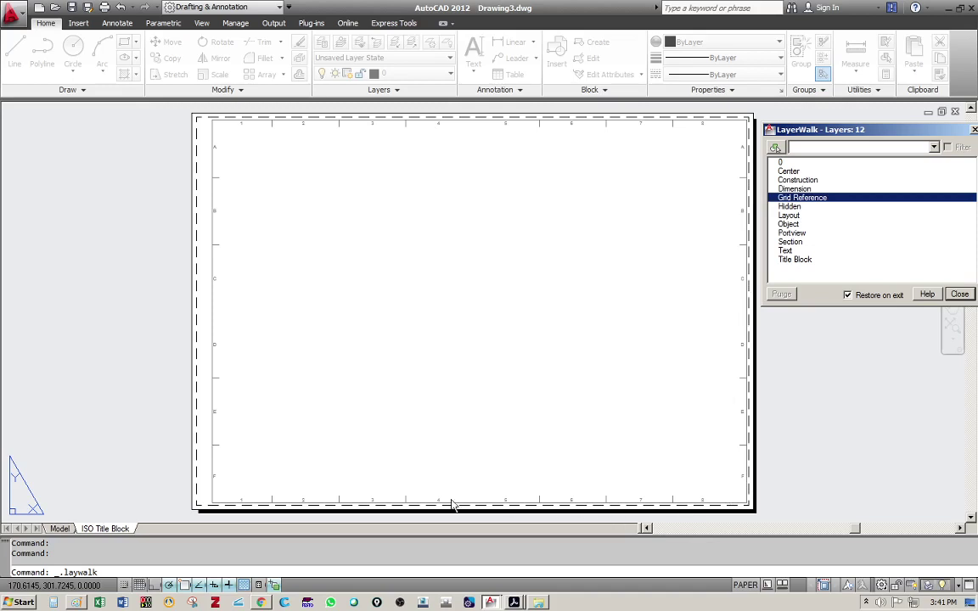
click(795, 260)
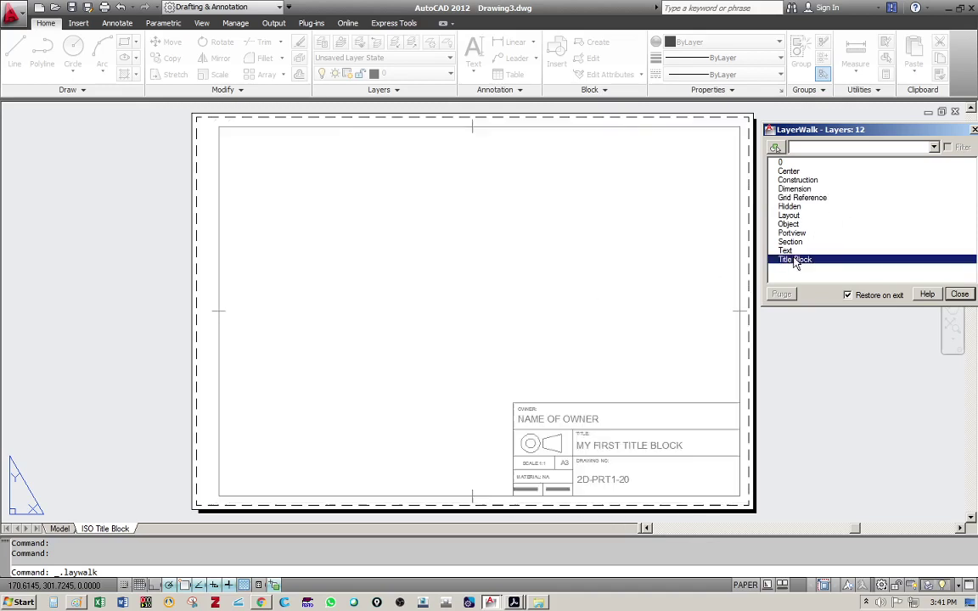
key(Escape)
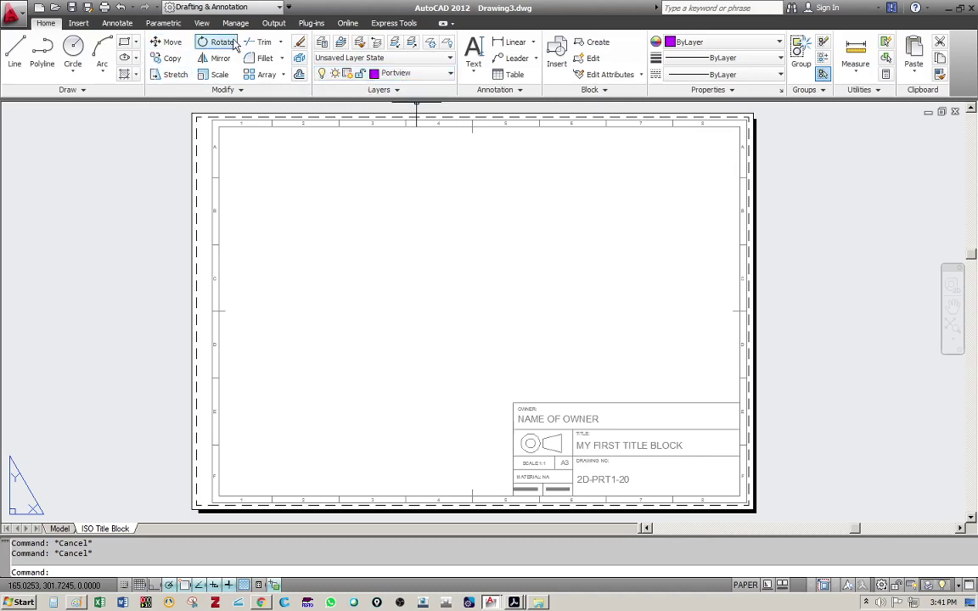
Step: In Layer Properties, rename the Portview layer to 'viewport' and close the palette
click(203, 24)
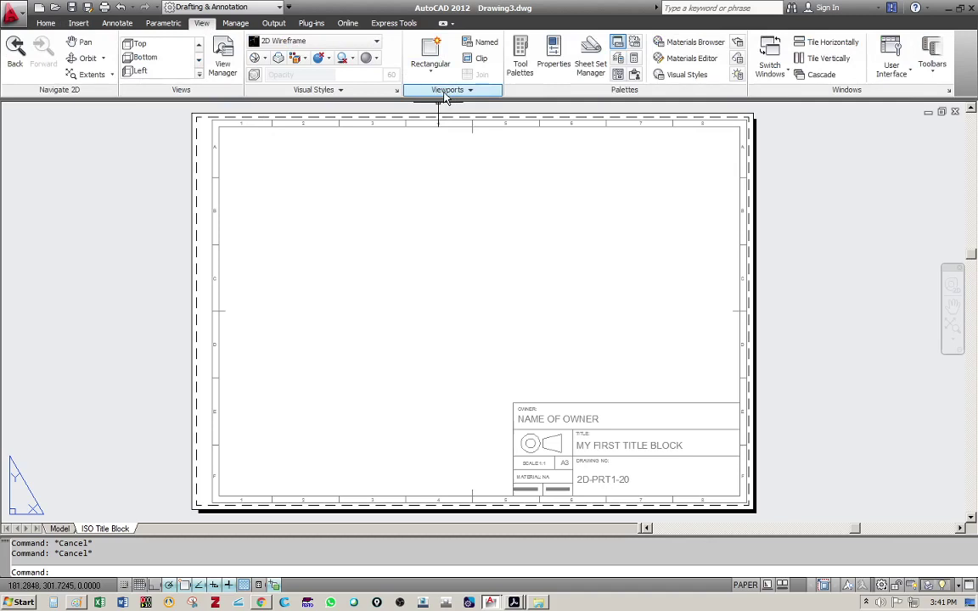
click(46, 23)
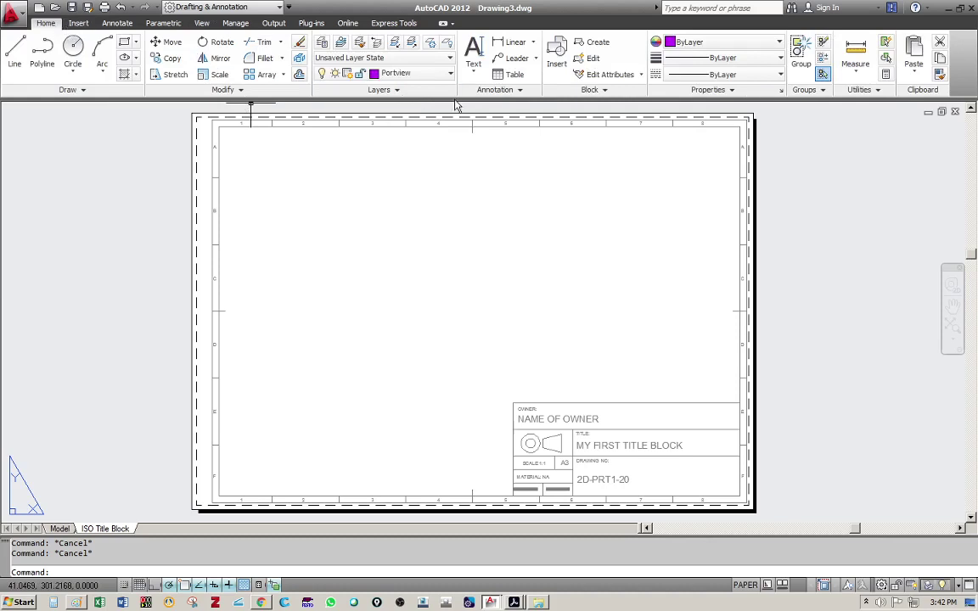
click(322, 41)
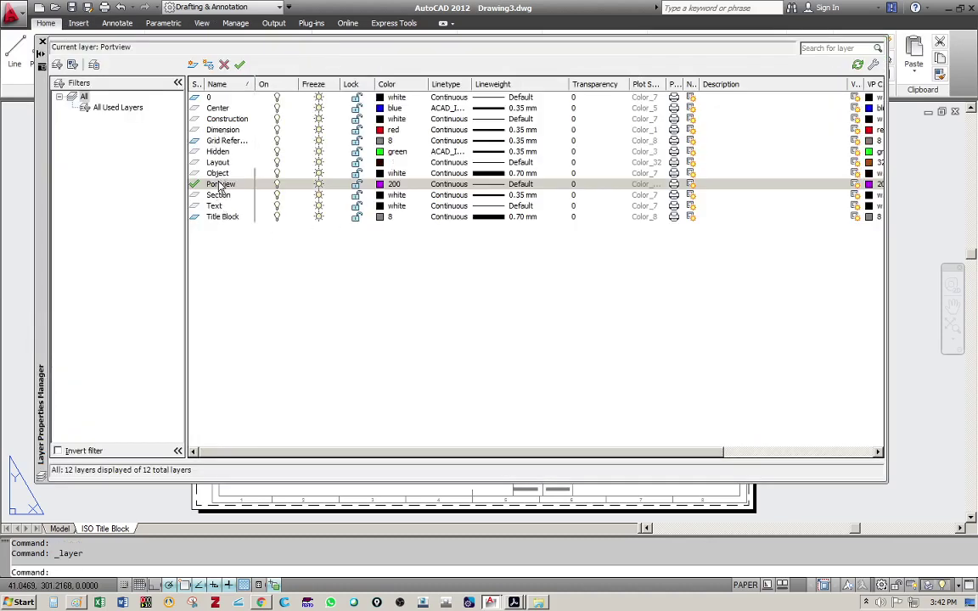
click(223, 186)
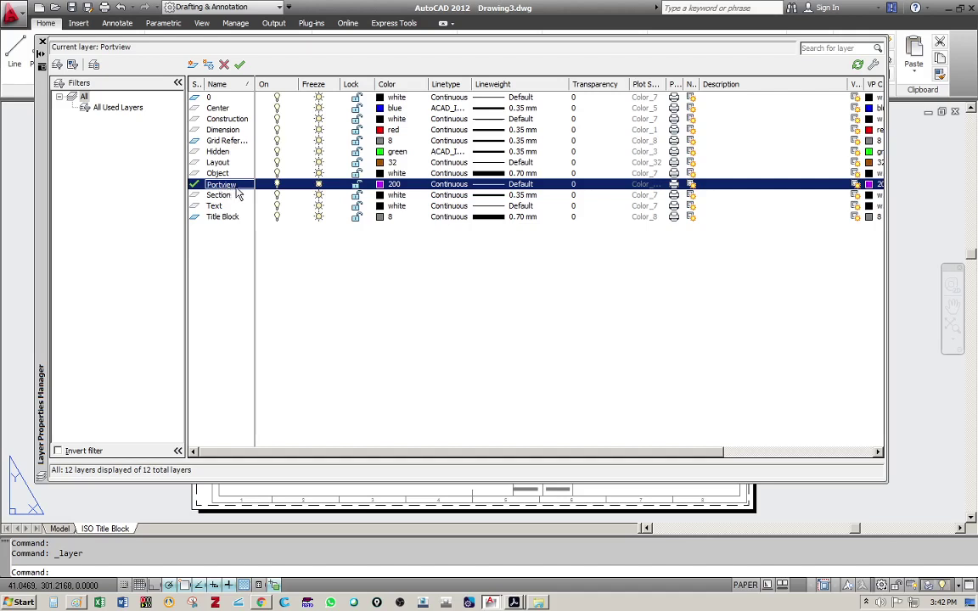
click(240, 188)
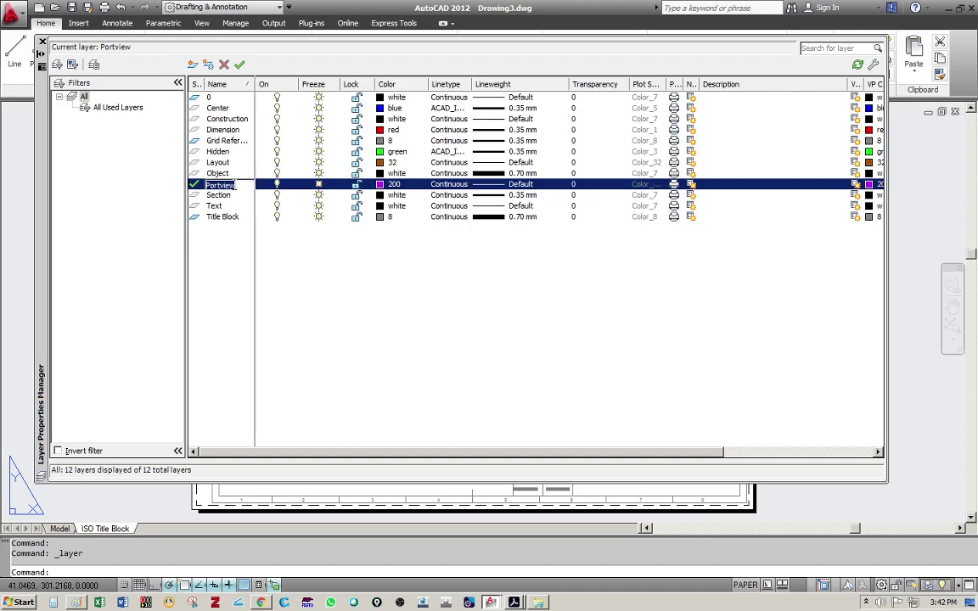
text(viewport)
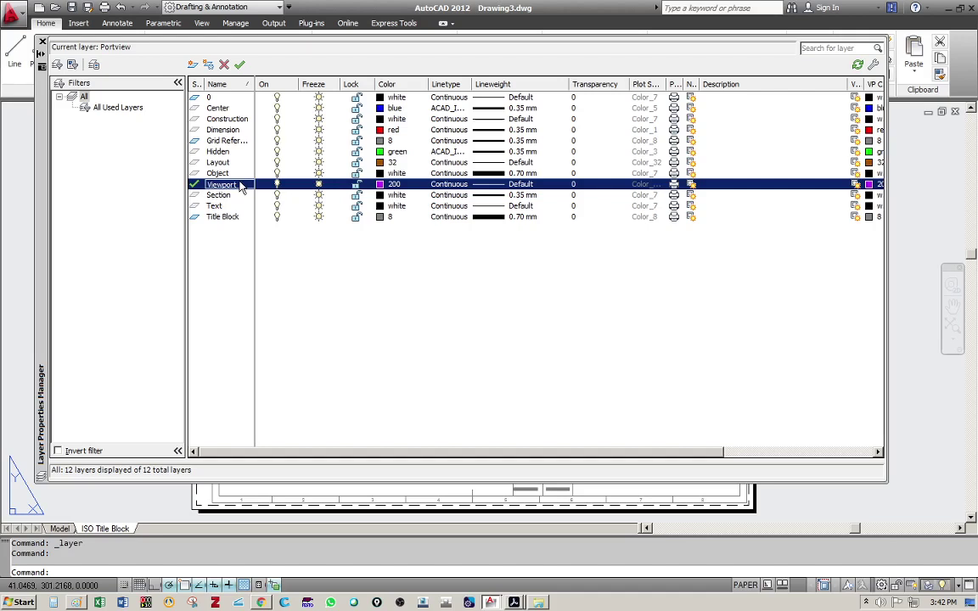
click(42, 41)
key(Escape)
key(Escape)
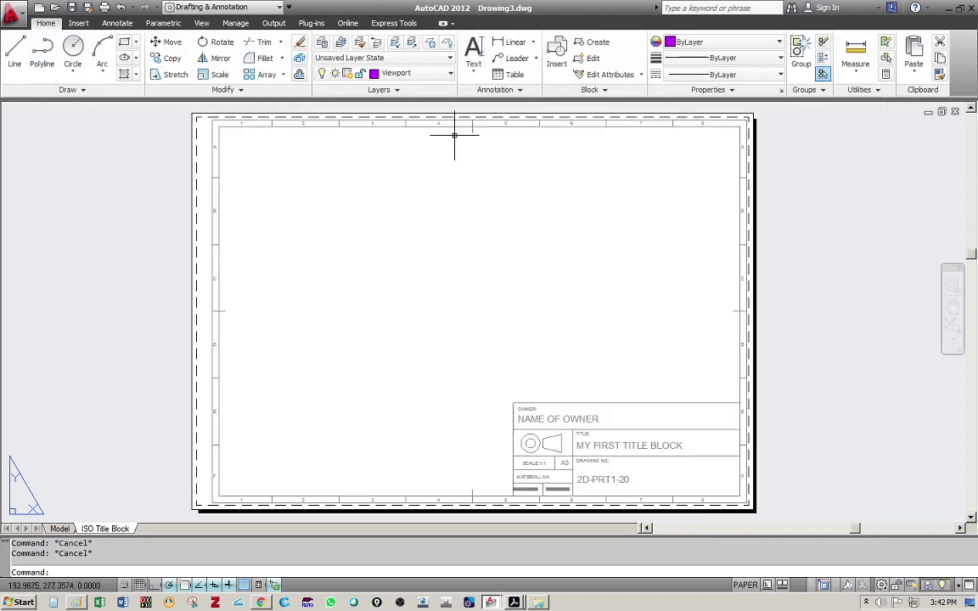
Step: Switch the ribbon to the View tab
click(201, 24)
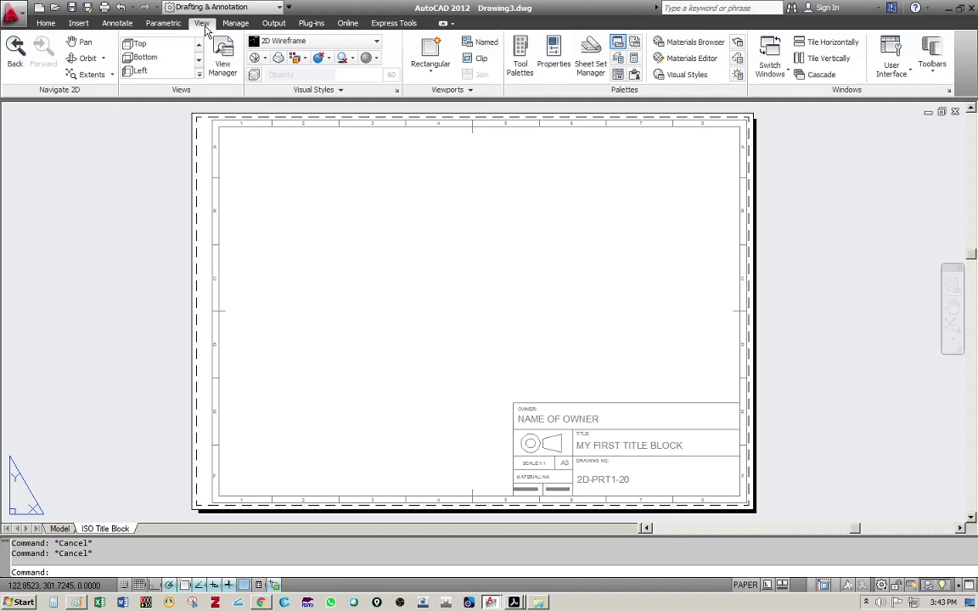
Step: Draw a rectangular viewport from the top-left to just above the title block, then work inside it
click(430, 78)
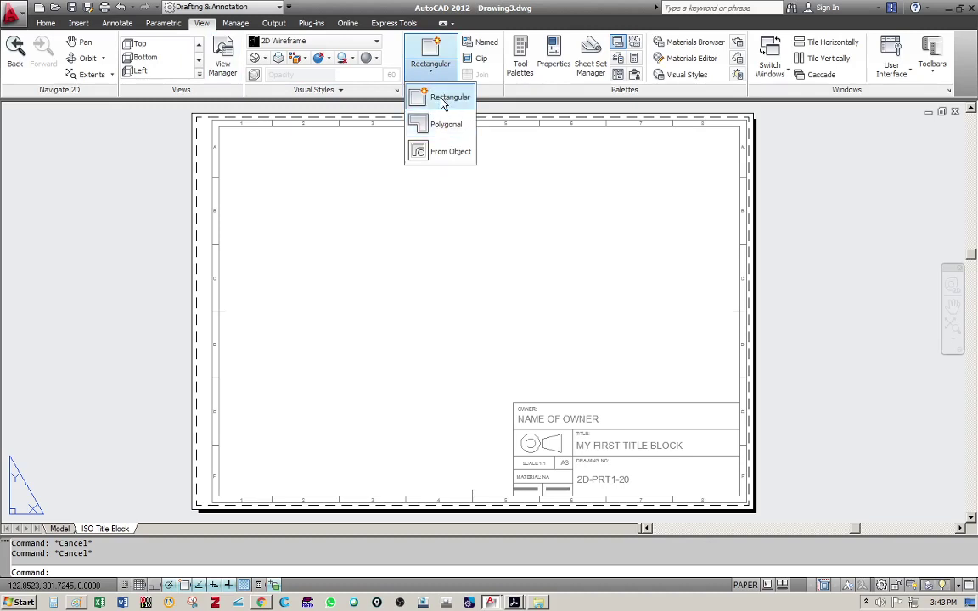
click(441, 99)
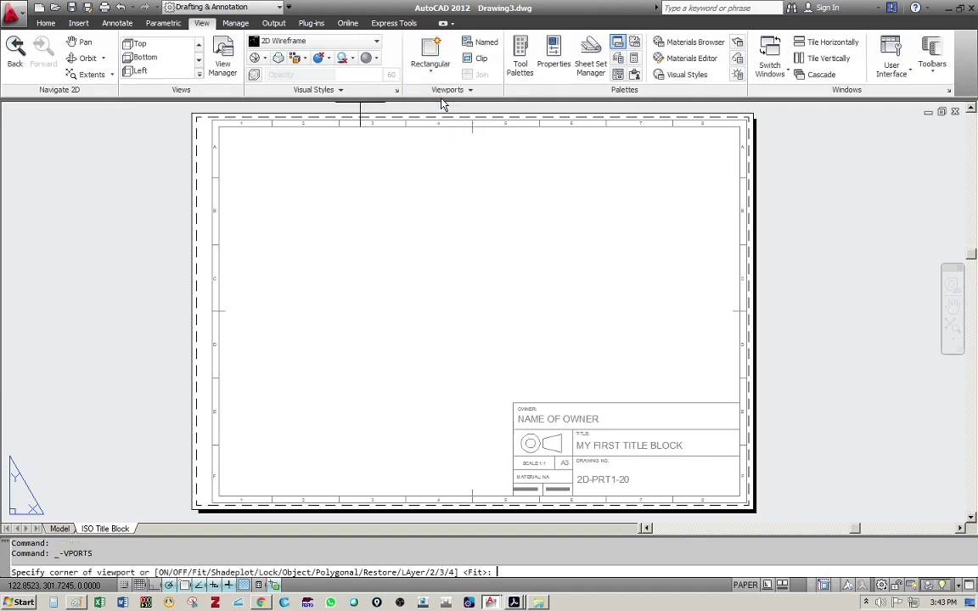
click(231, 136)
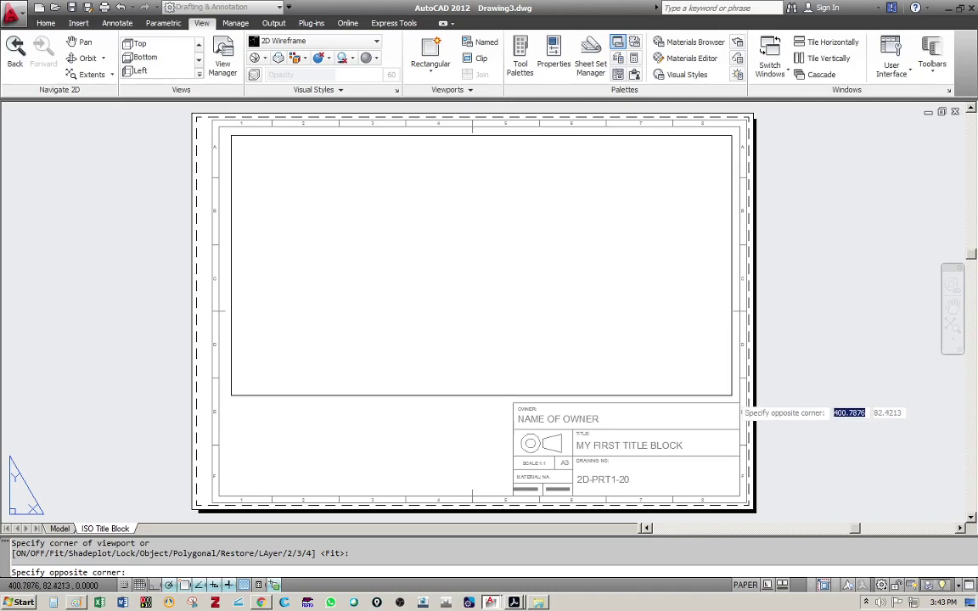
click(731, 395)
click(508, 304)
key(Escape)
double_click(448, 268)
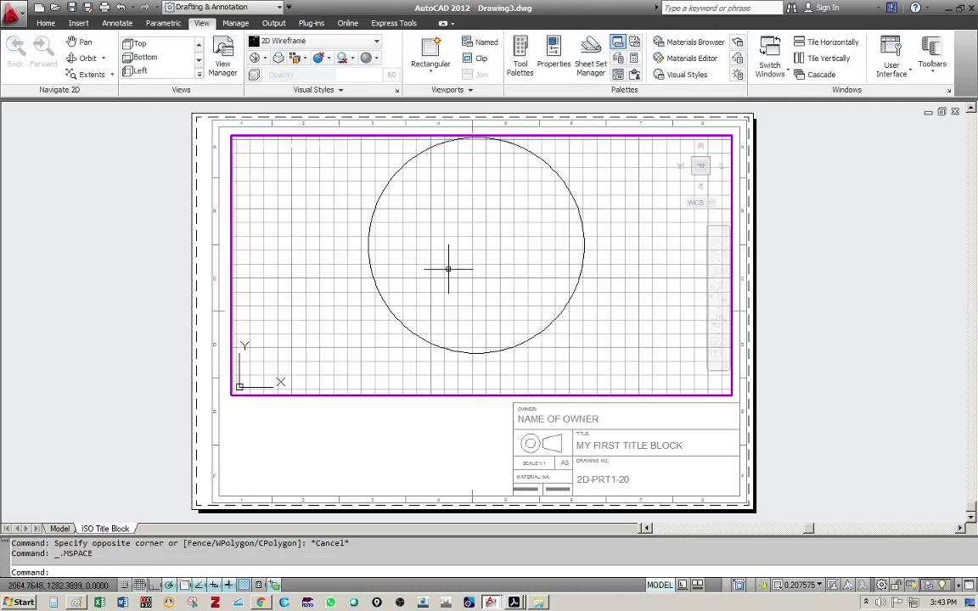
middle_drag(448, 268, 465, 294)
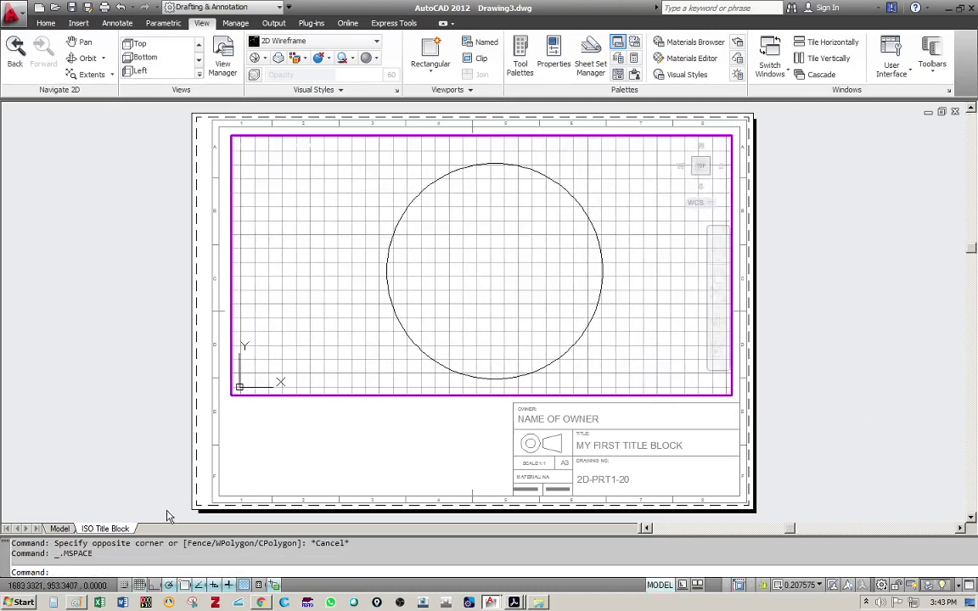
Step: Turn off the grid with F7, centre the circle, return to paper space and select the viewport
key(F7)
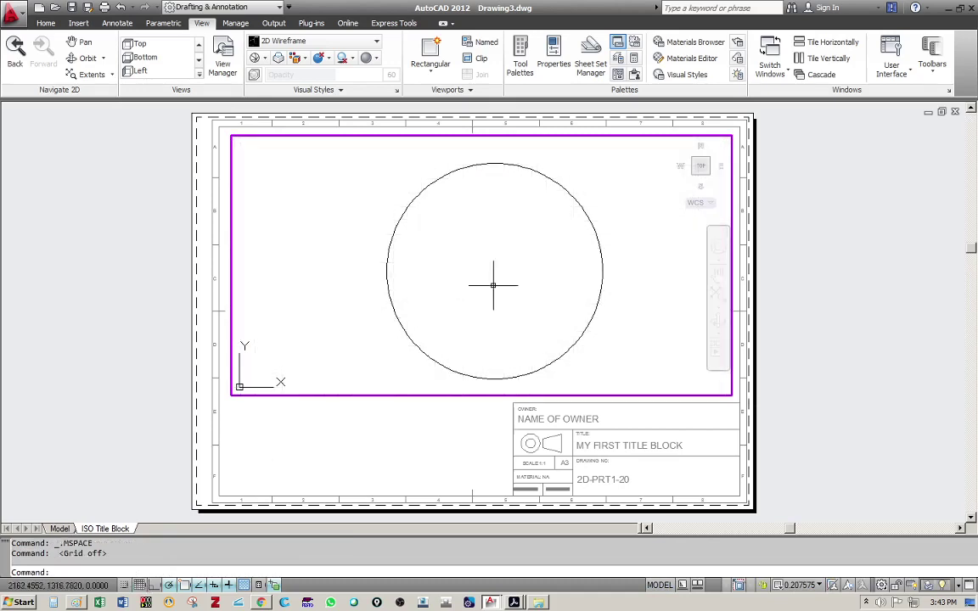
middle_drag(503, 270, 480, 260)
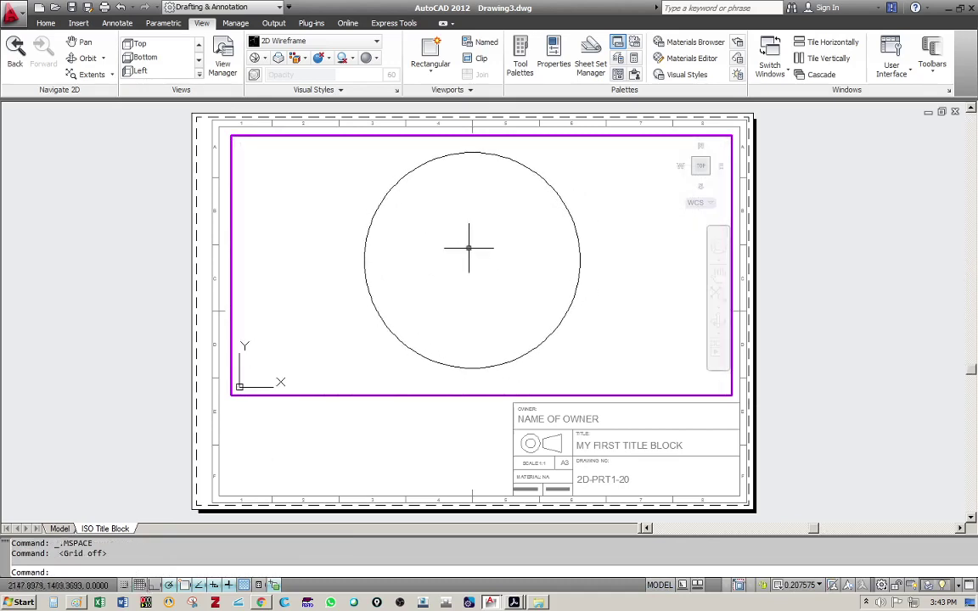
double_click(365, 425)
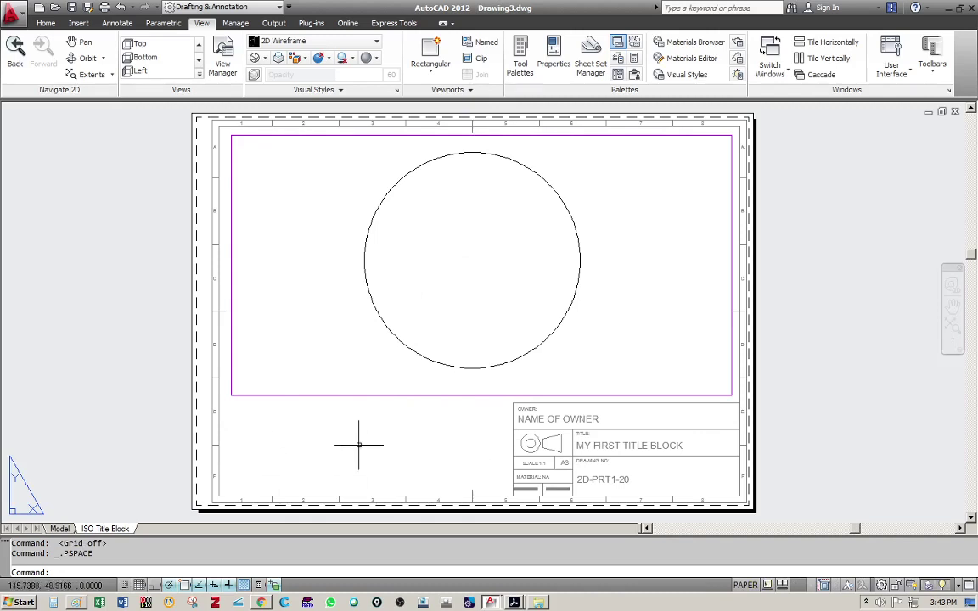
click(350, 375)
click(326, 436)
Step: Delete the rectangular viewport and start a polygonal viewport at the sheet's top-left corner
key(Delete)
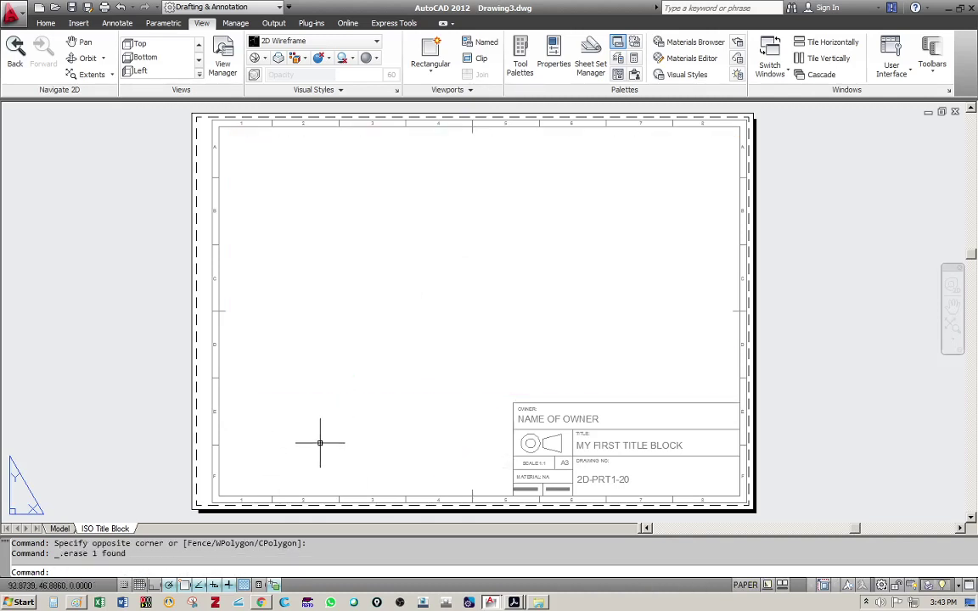
click(437, 77)
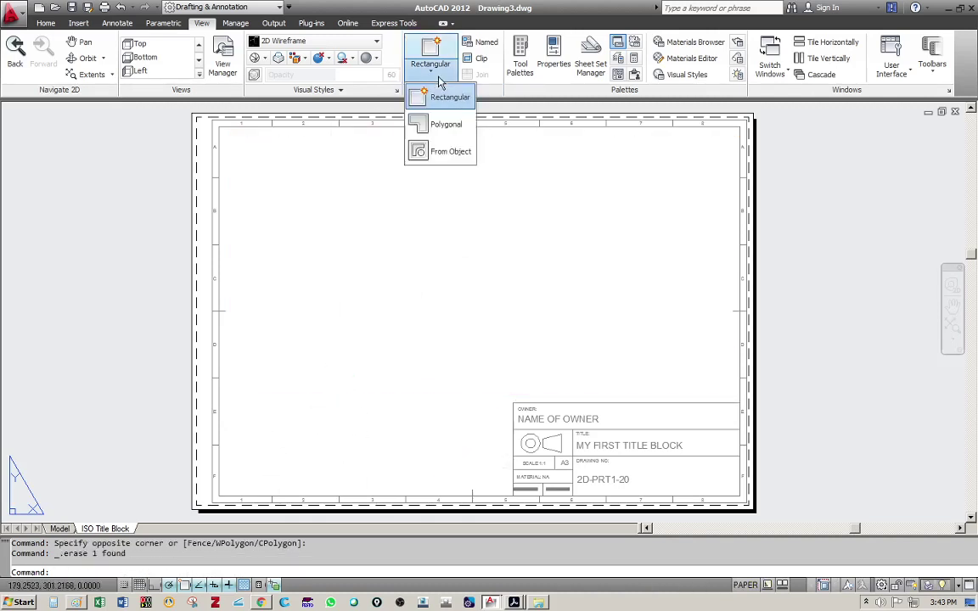
click(442, 128)
scroll(221, 140, up, 3)
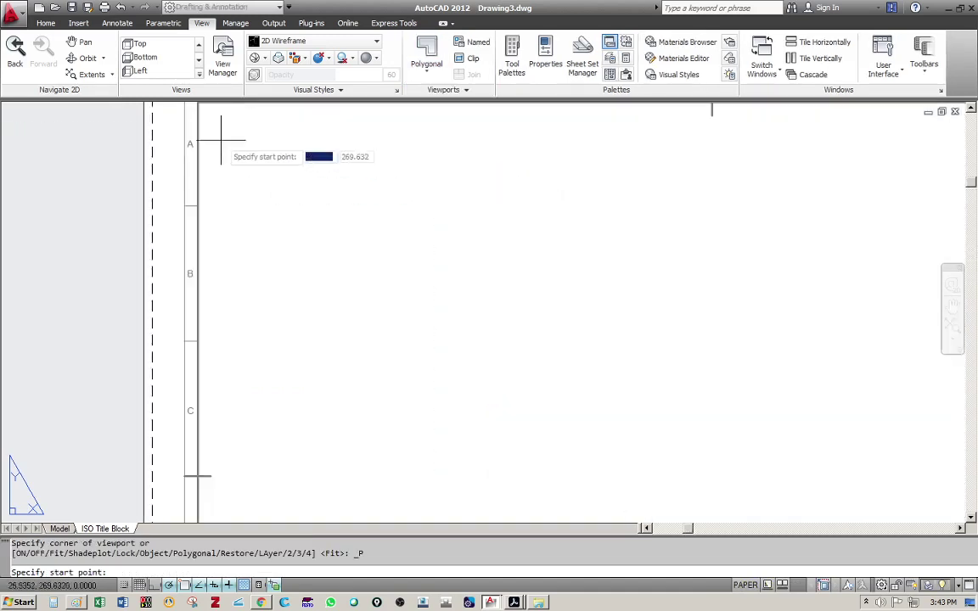
middle_drag(220, 140, 219, 219)
click(211, 225)
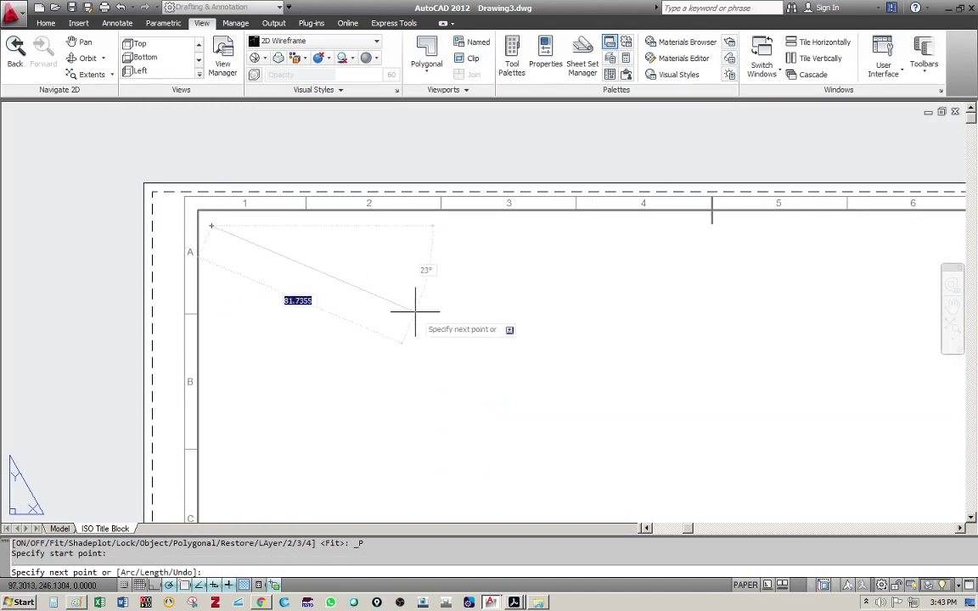
Step: Place vertices at the top-right corner, right edge above the title block, and around its left side
scroll(415, 310, down, 2)
middle_drag(596, 314, 257, 276)
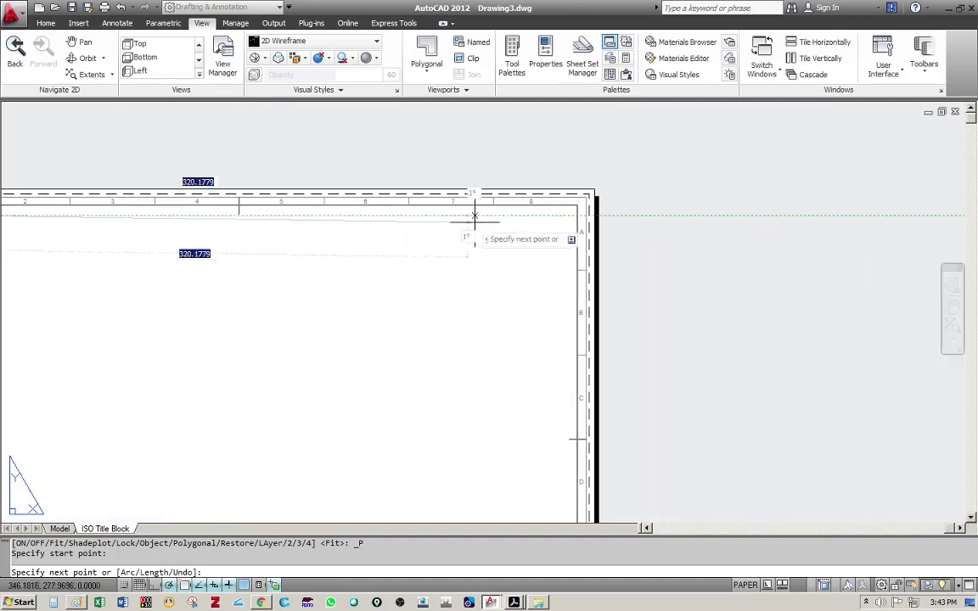
click(560, 215)
middle_drag(531, 368, 513, 159)
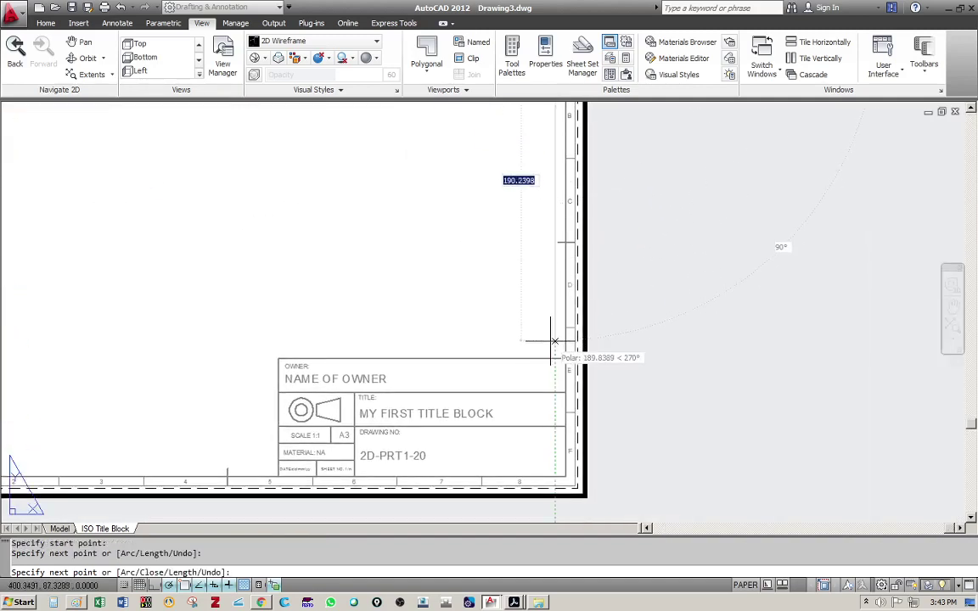
click(556, 348)
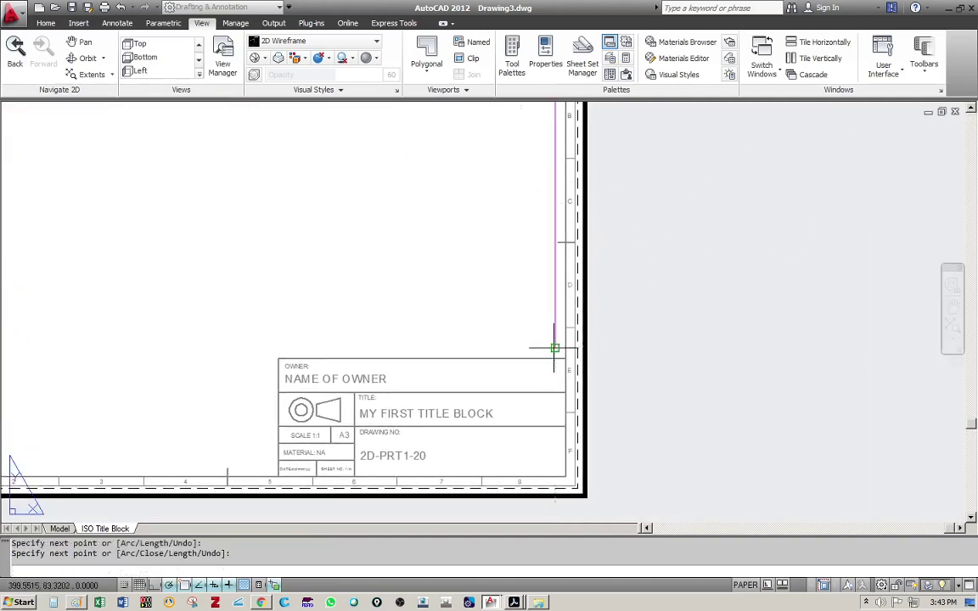
click(268, 348)
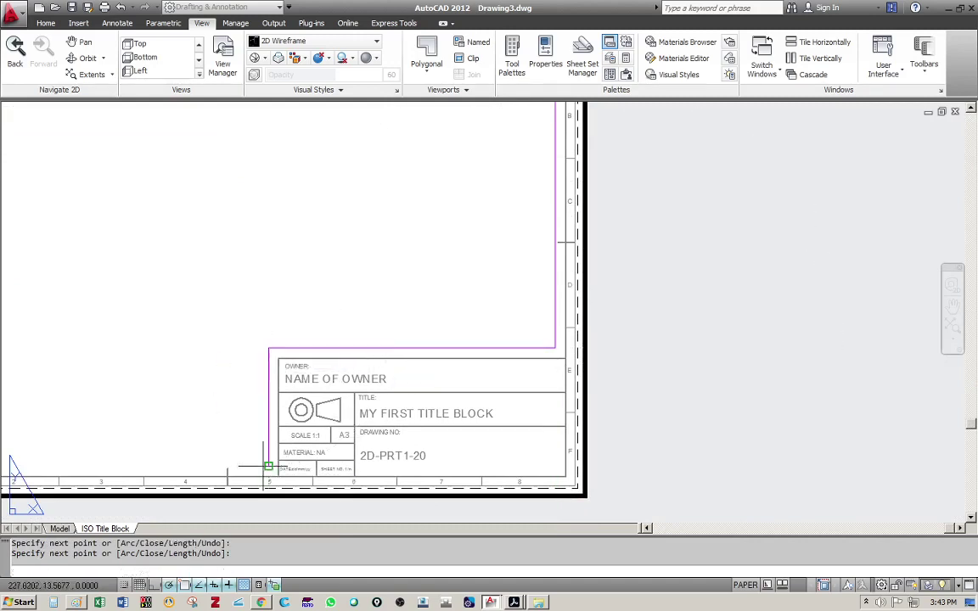
click(269, 466)
Step: Add the sheet's bottom-left and top-left corners and close the polygonal viewport
middle_drag(268, 467, 621, 369)
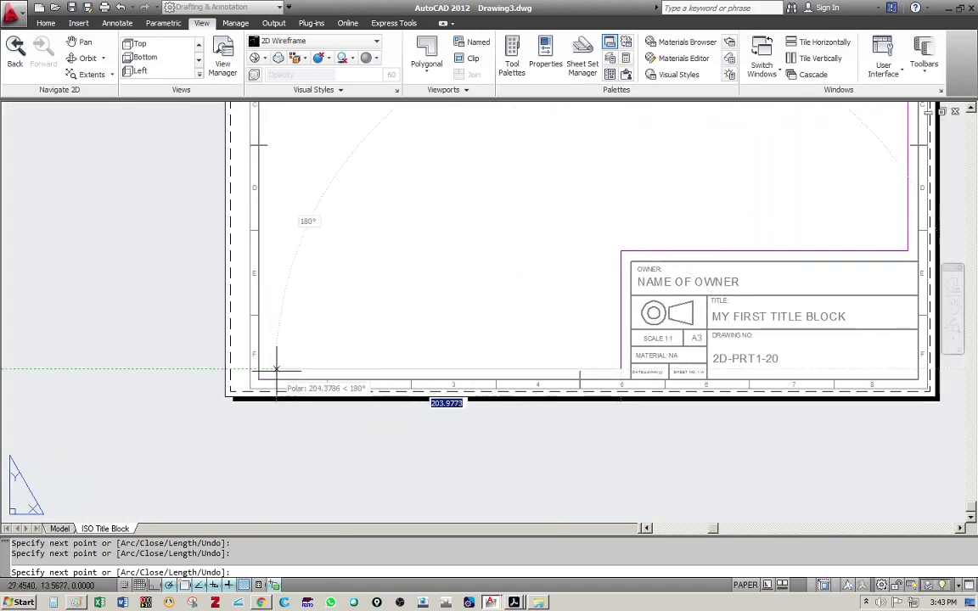
scroll(289, 348, down, 2)
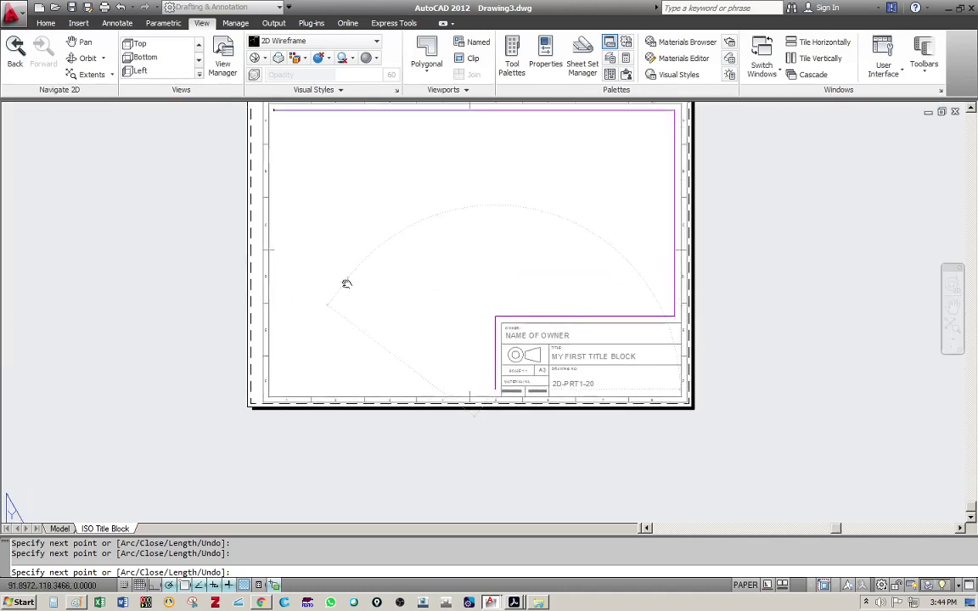
middle_drag(346, 284, 332, 341)
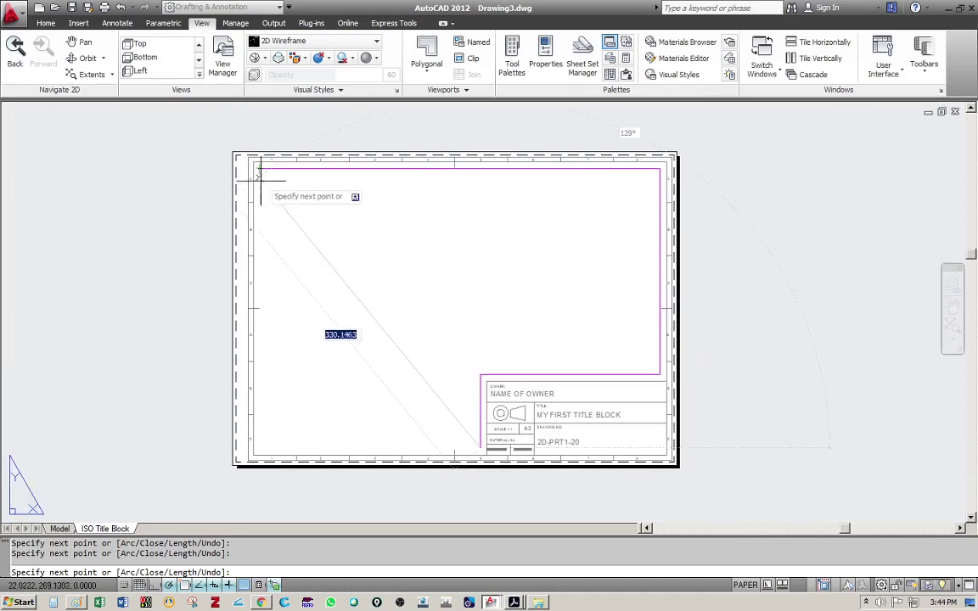
middle_drag(283, 375, 305, 317)
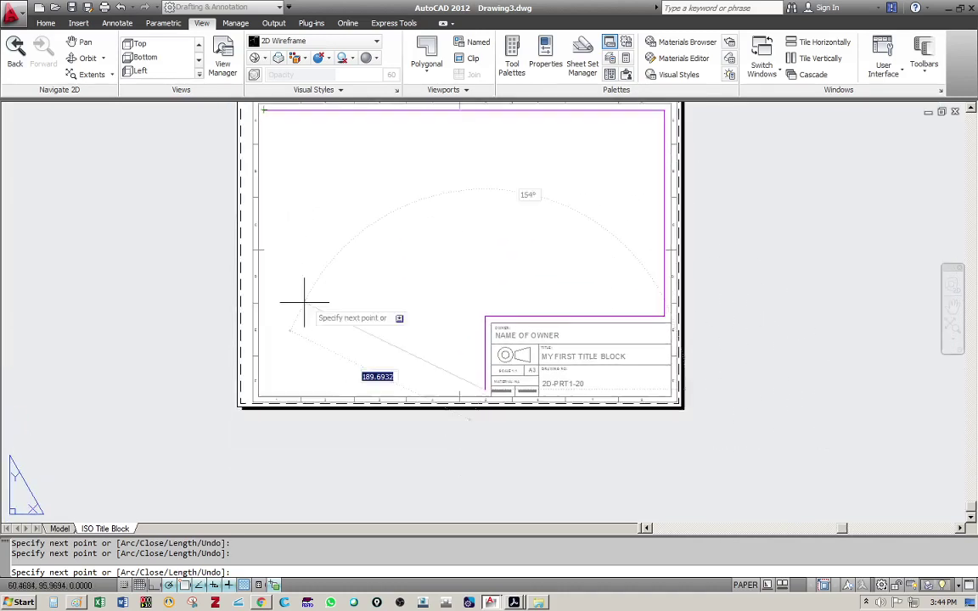
click(263, 389)
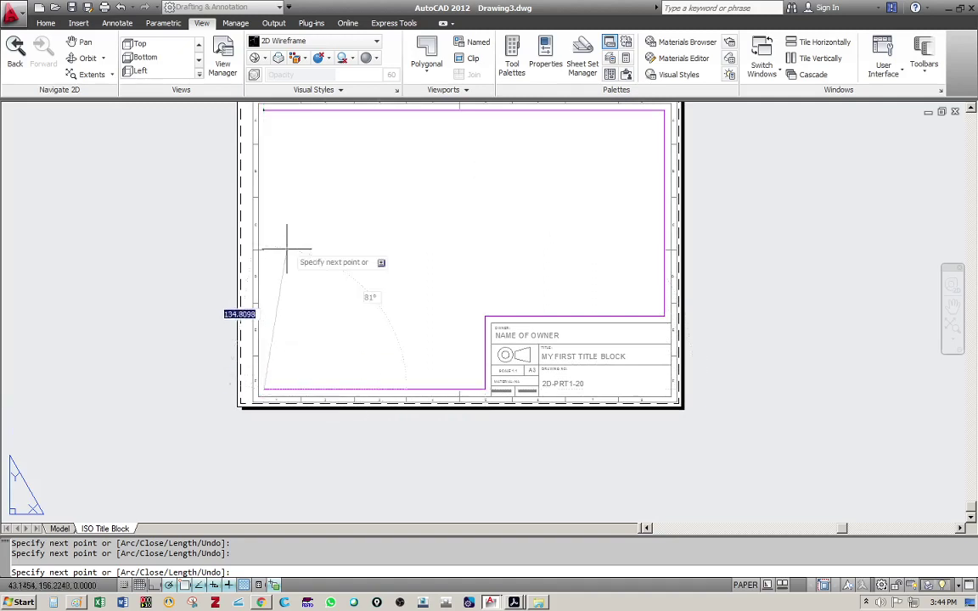
click(263, 111)
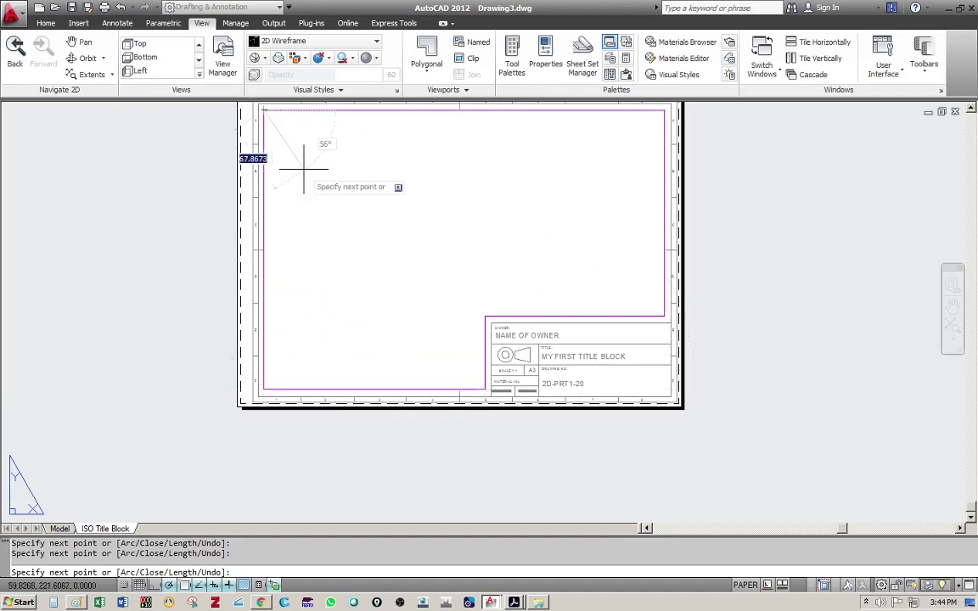
key(Escape)
key(Escape)
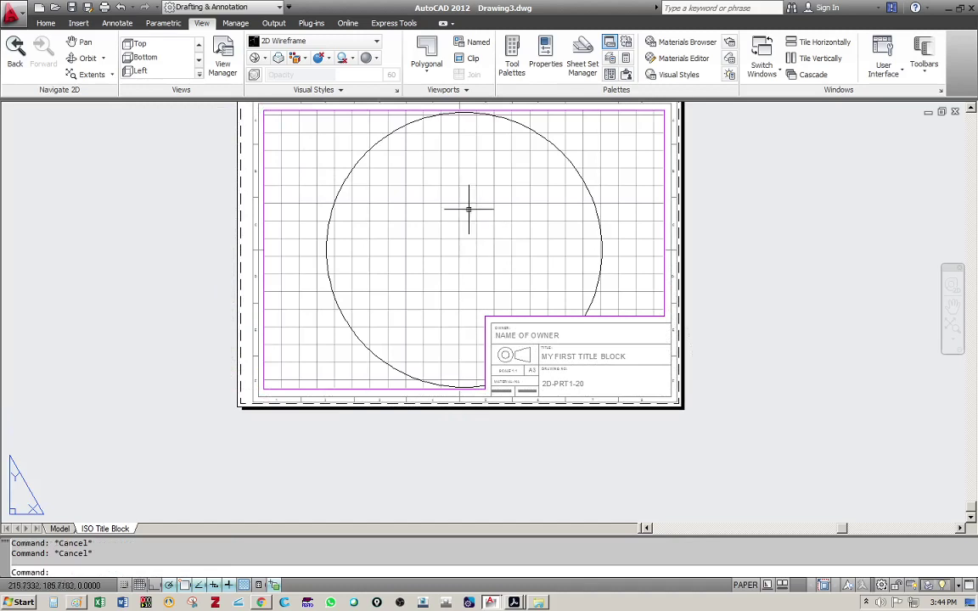
Step: Inside the viewport, turn off the grid and centre the circle, then return to paper space
double_click(468, 209)
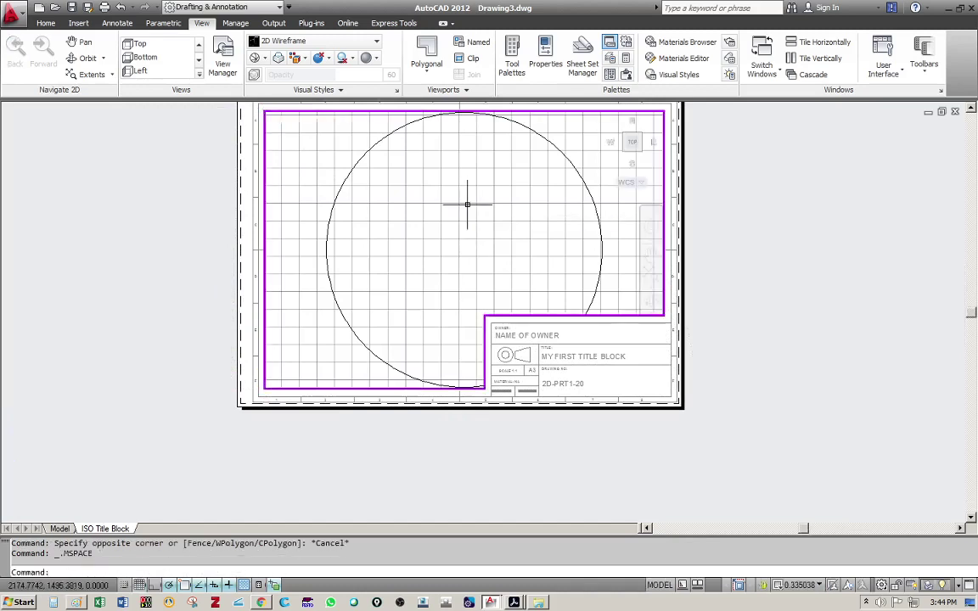
click(139, 585)
middle_drag(483, 222, 418, 243)
scroll(414, 257, up, 1)
scroll(416, 255, down, 4)
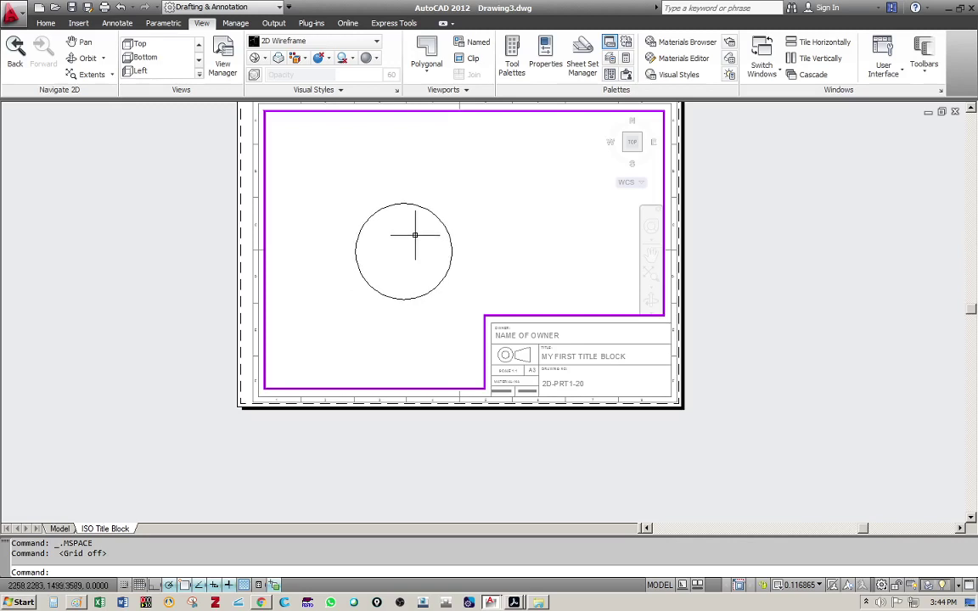
middle_drag(418, 245, 476, 211)
double_click(744, 210)
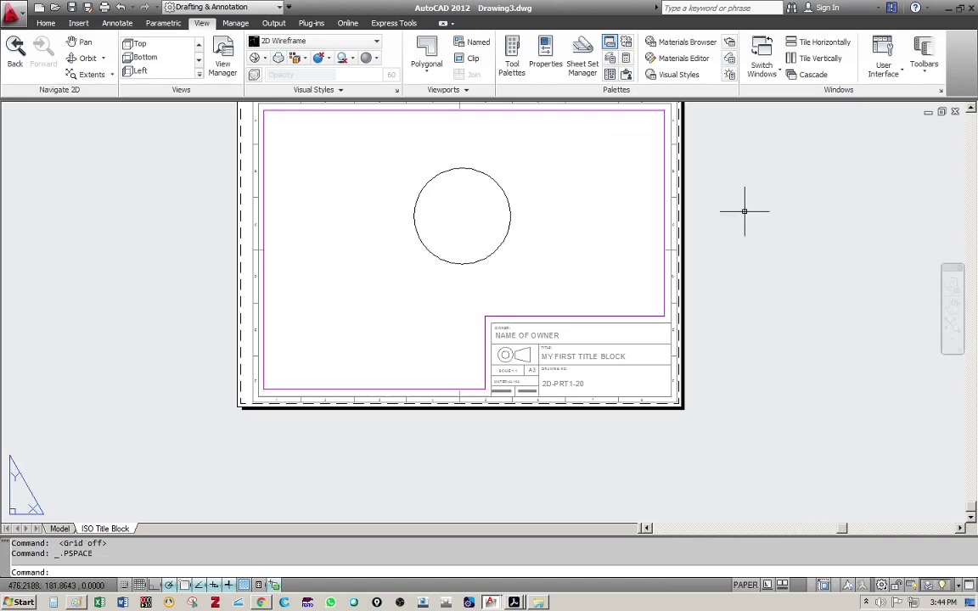
Step: Re-enter the viewport to nudge the circle into its final position, then return to paper space
middle_drag(577, 237, 498, 276)
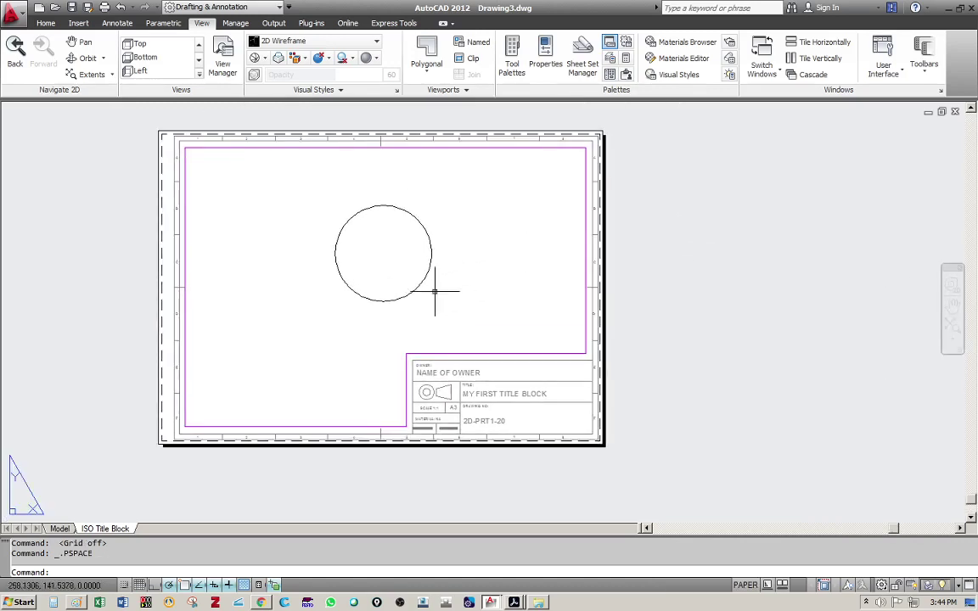
middle_drag(416, 293, 441, 272)
scroll(432, 293, up, 2)
scroll(433, 283, down, 3)
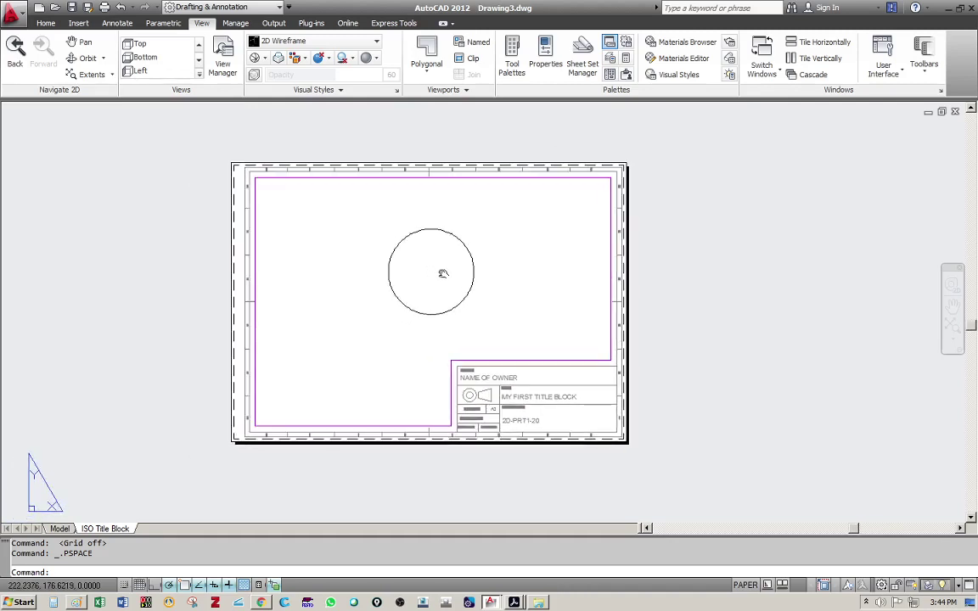
double_click(416, 269)
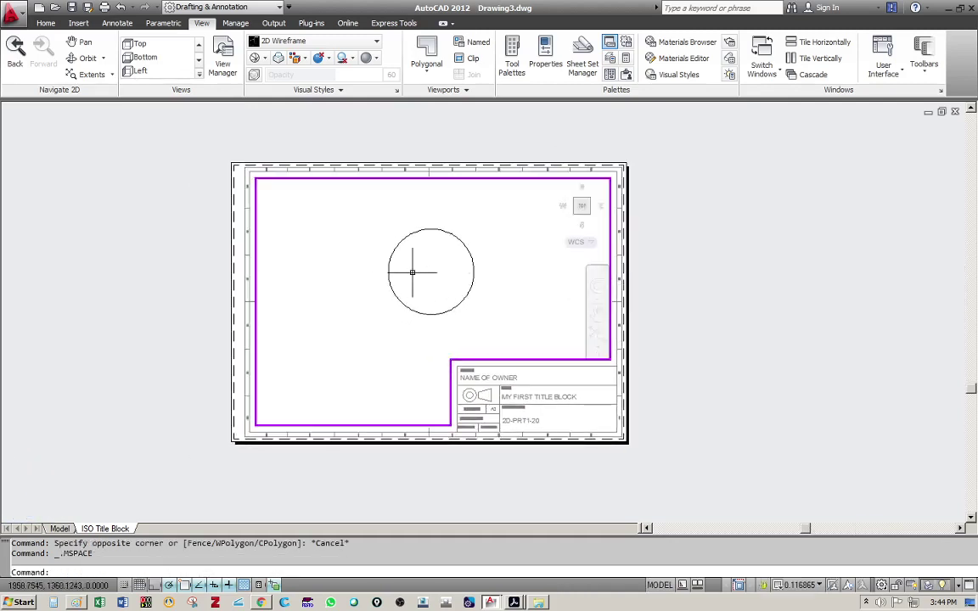
mouse_move(429, 269)
middle_down()
mouse_move(399, 337)
mouse_move(299, 329)
mouse_move(299, 199)
mouse_move(476, 205)
mouse_move(413, 301)
mouse_move(388, 270)
mouse_move(417, 268)
middle_up()
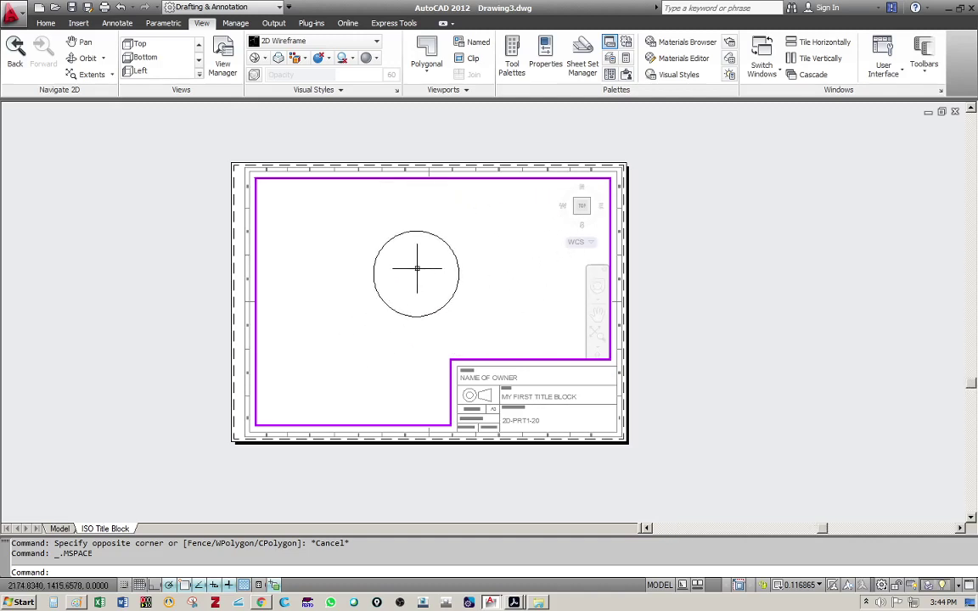
middle_drag(402, 283, 416, 285)
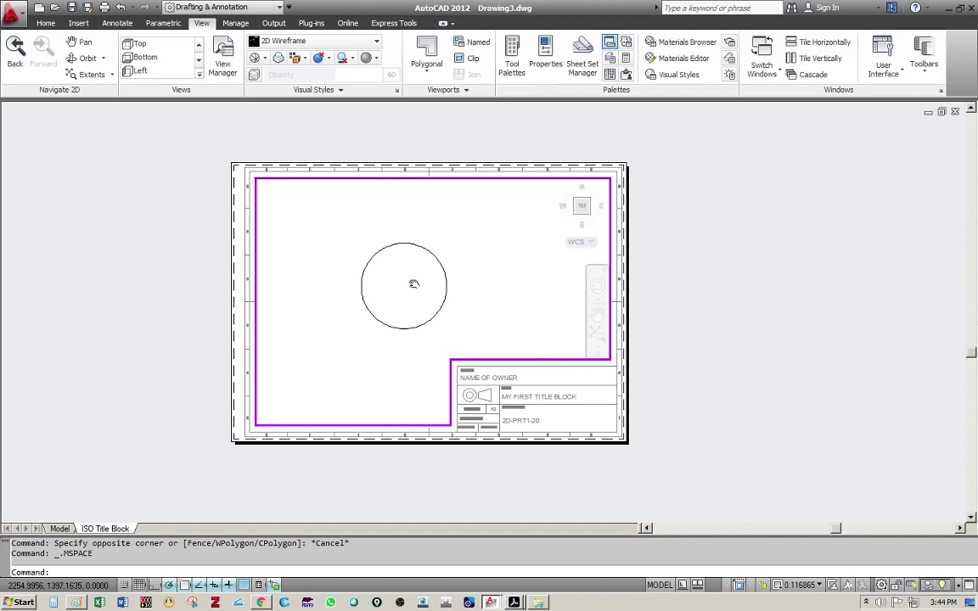
double_click(173, 266)
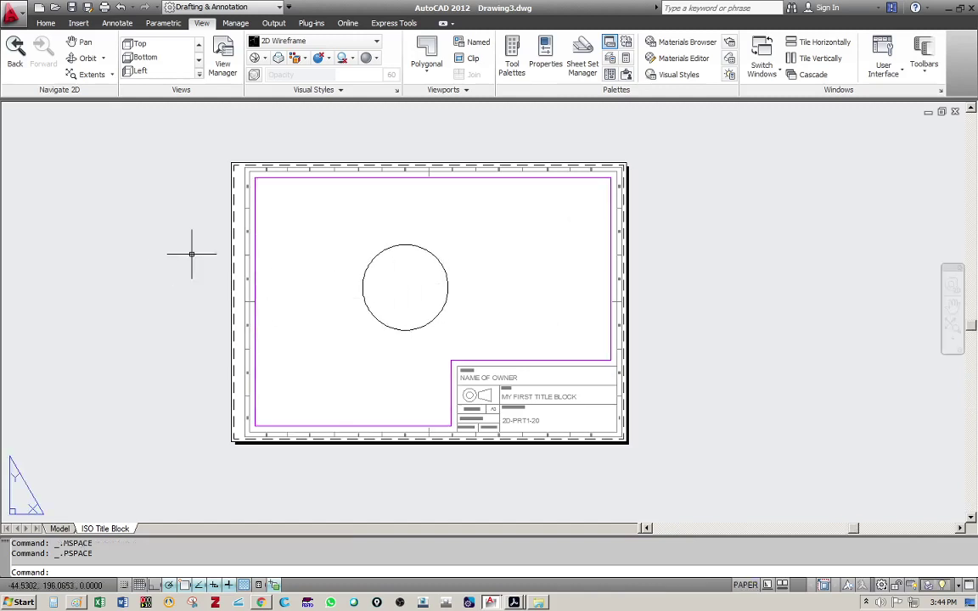
key(Escape)
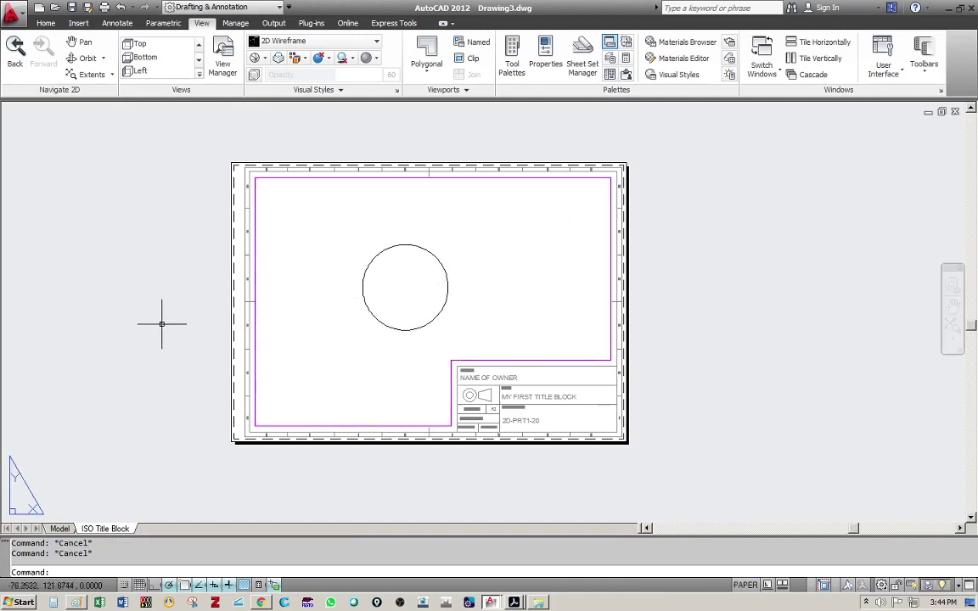
Step: Copy the ISO Title Block layout to the end and rename the copy 1
right_click(103, 532)
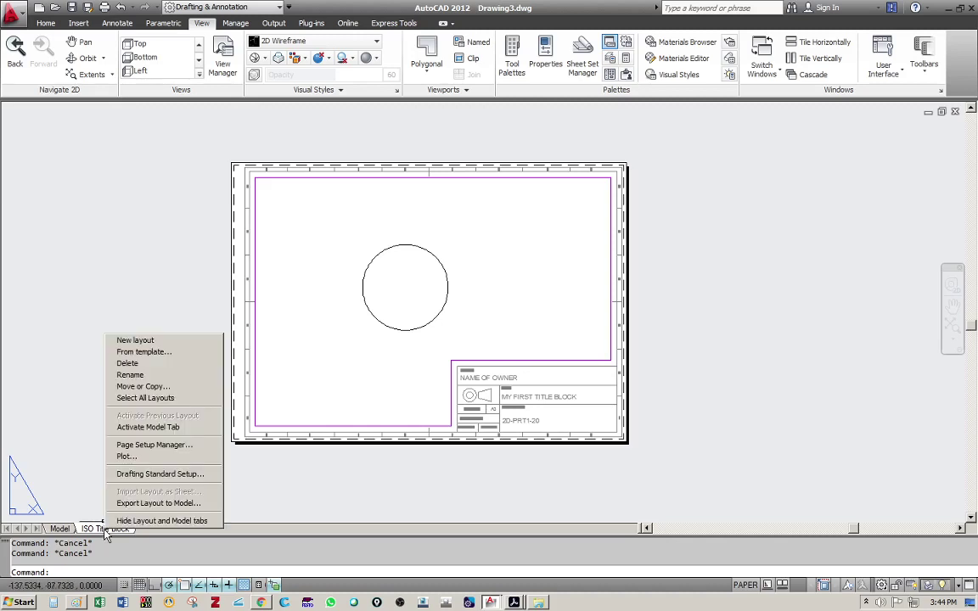
click(142, 387)
click(403, 296)
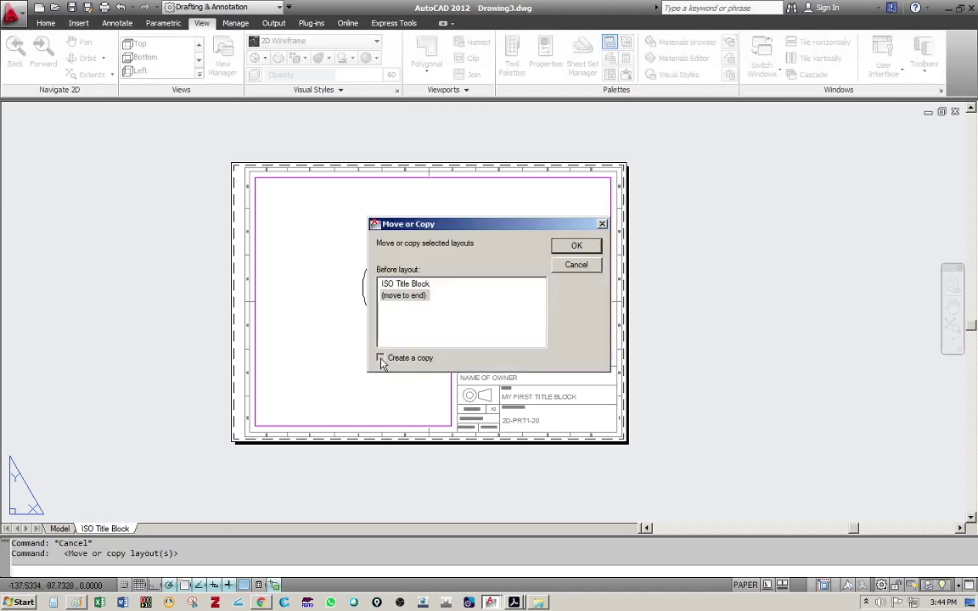
click(576, 246)
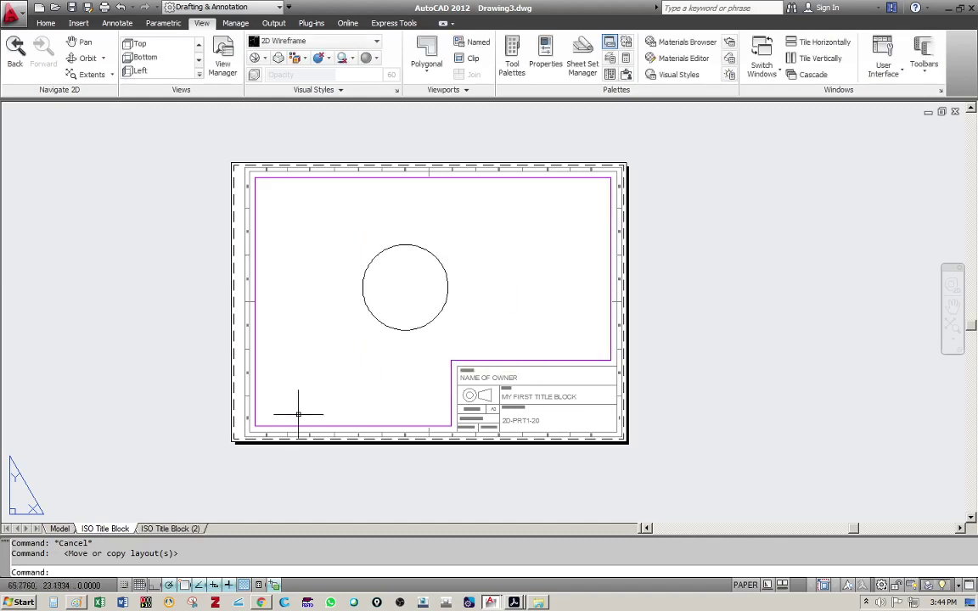
click(180, 530)
right_click(180, 530)
click(217, 379)
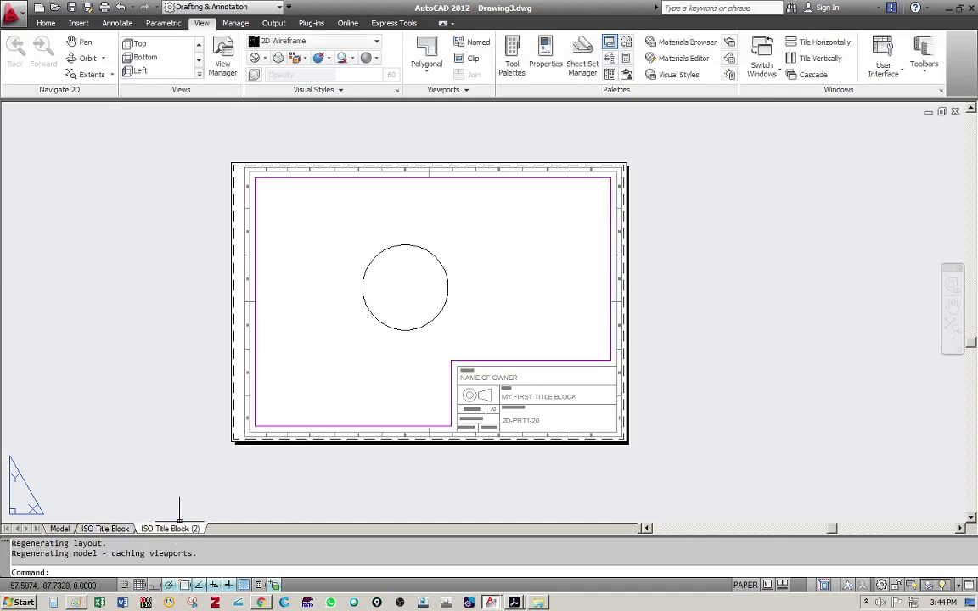
text(1)
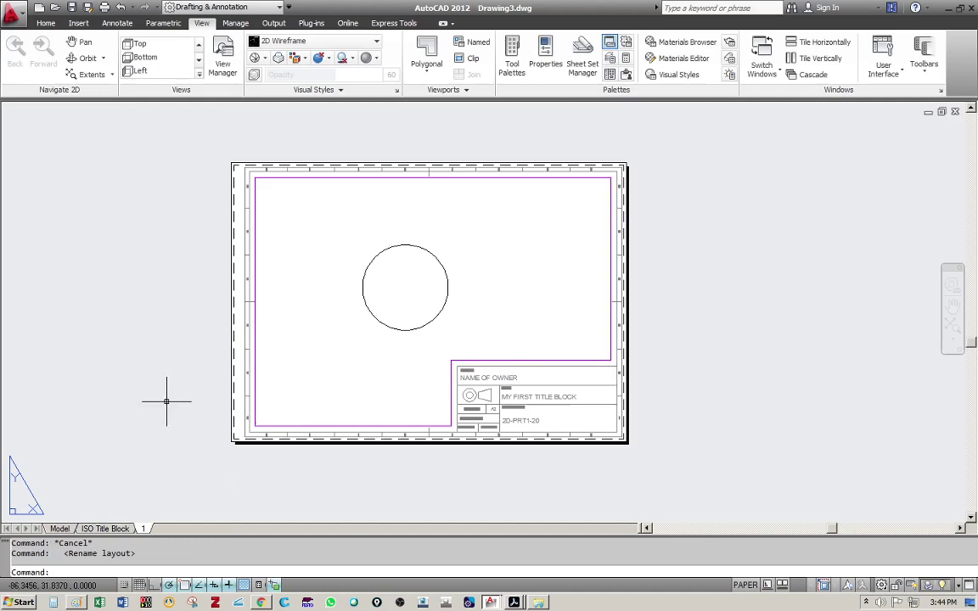
Step: Make a copy of layout 1 and drag the resulting 1 (2) layout after layout 1
right_click(146, 530)
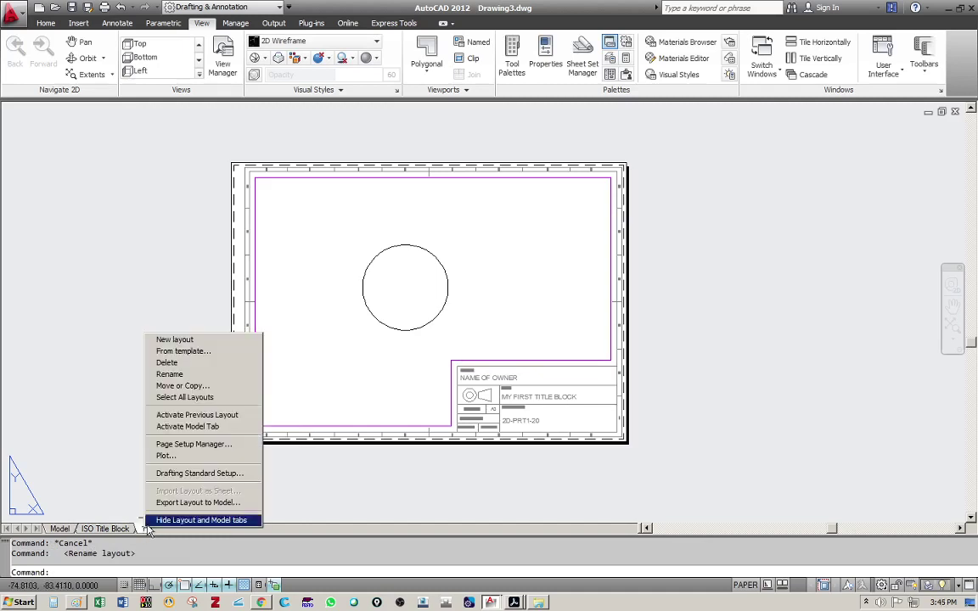
click(191, 386)
click(381, 358)
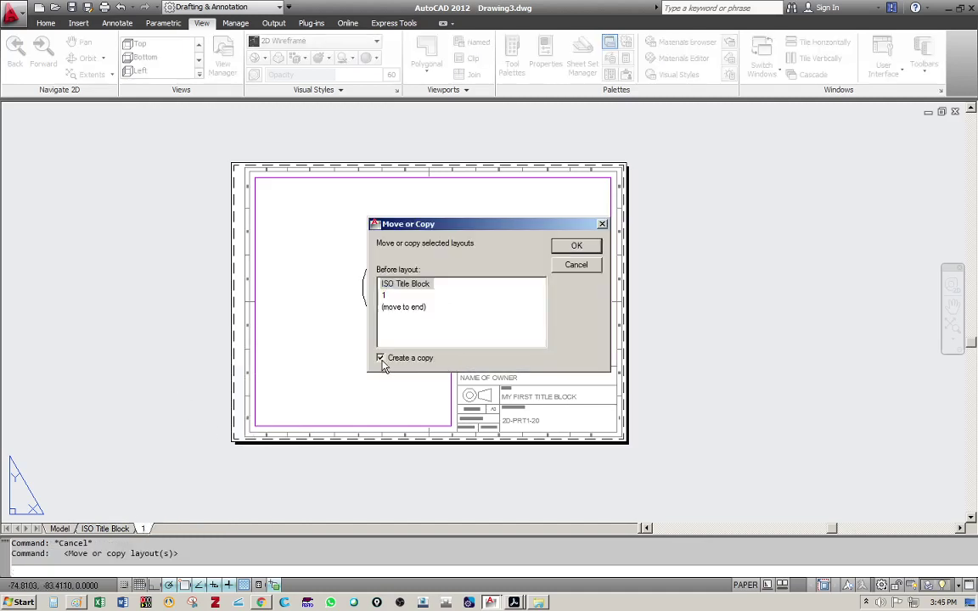
click(575, 247)
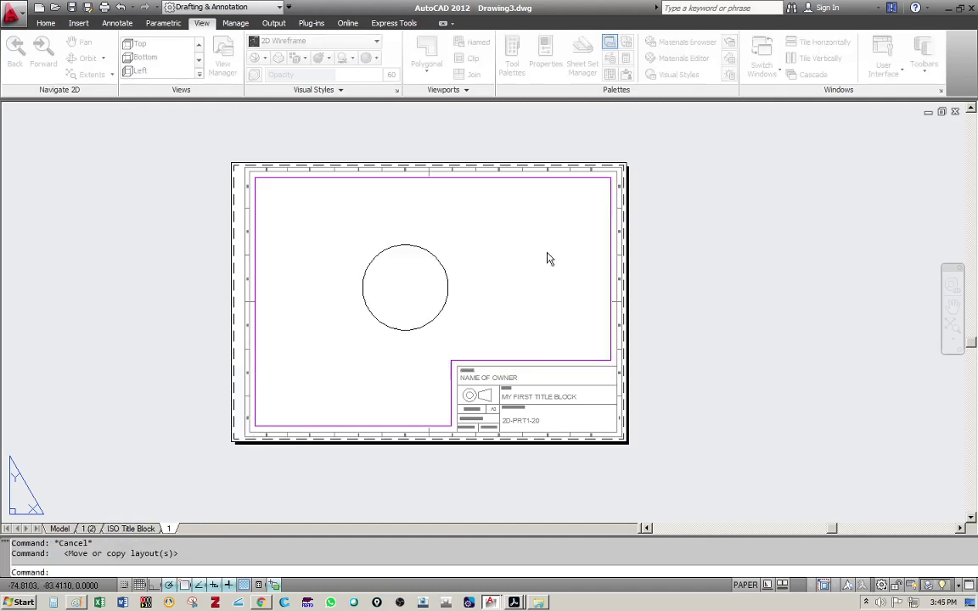
click(168, 529)
drag(91, 529, 185, 533)
Step: Rename the 1 (2) layout to 2 and return to the ISO Title Block layout
right_click(163, 531)
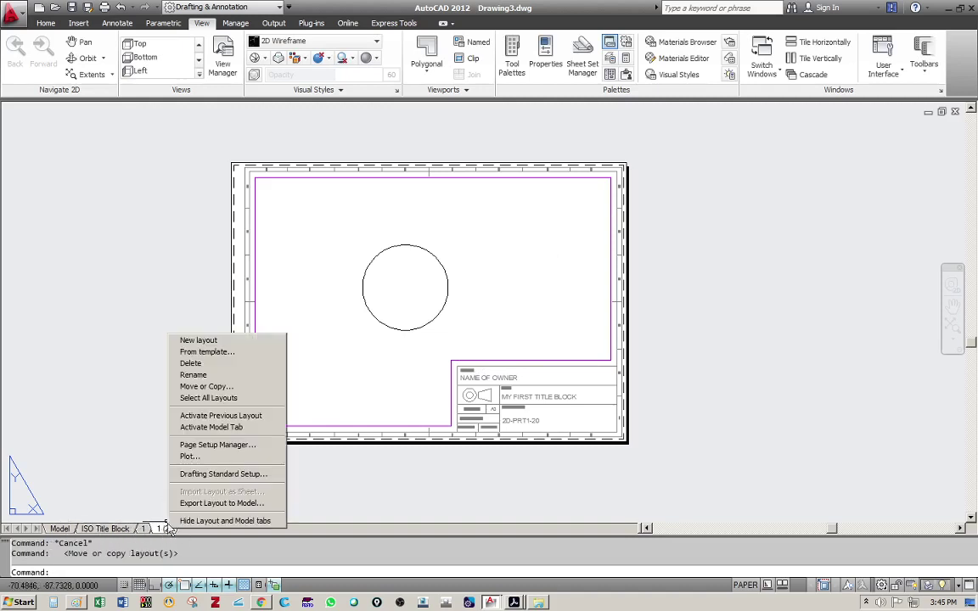
click(204, 382)
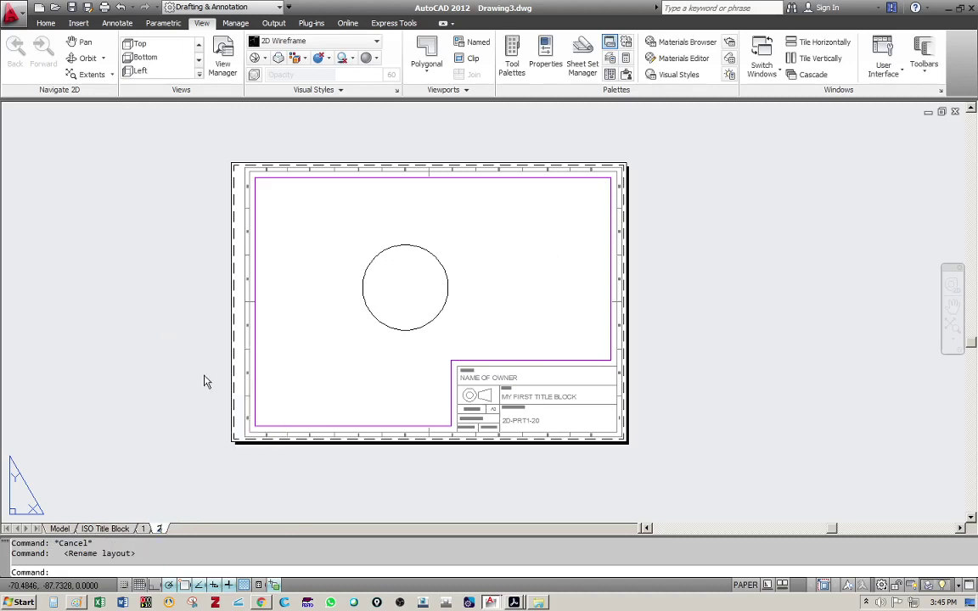
click(143, 529)
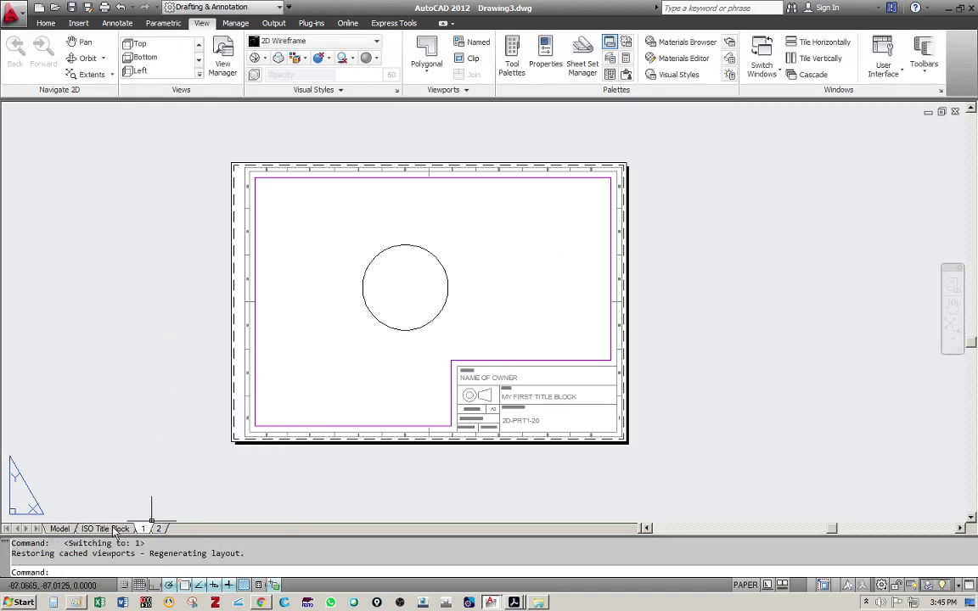
click(114, 529)
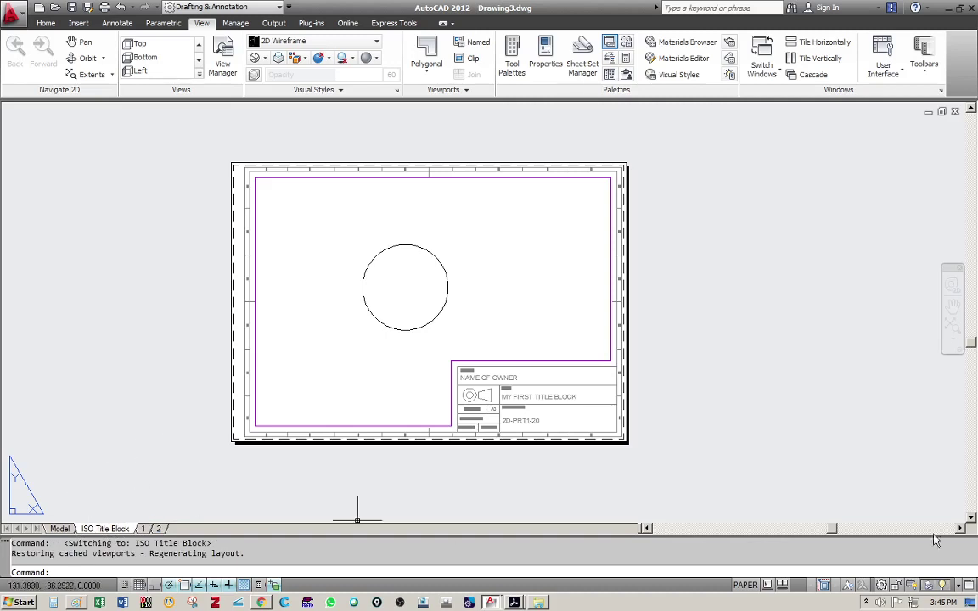
click(866, 602)
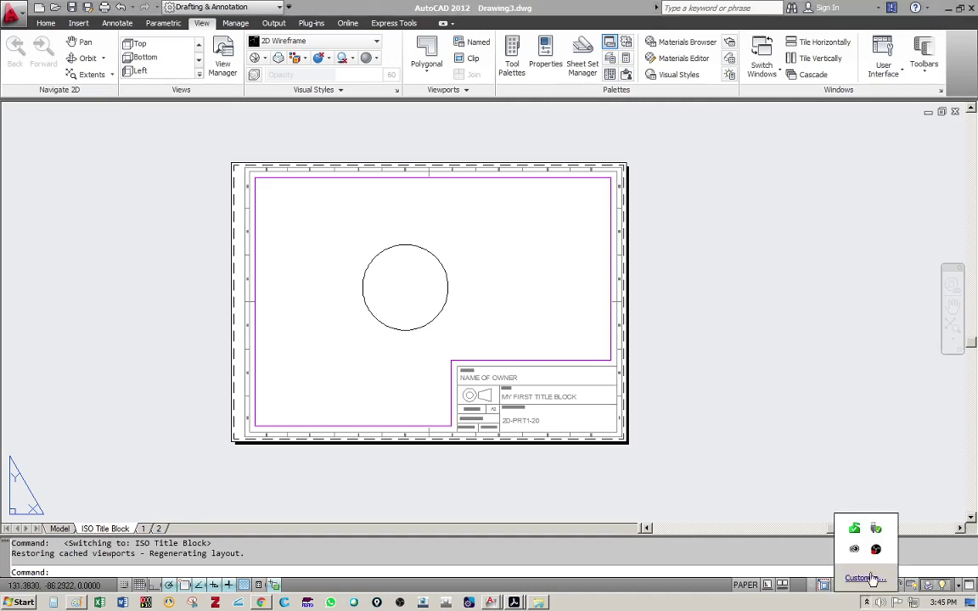